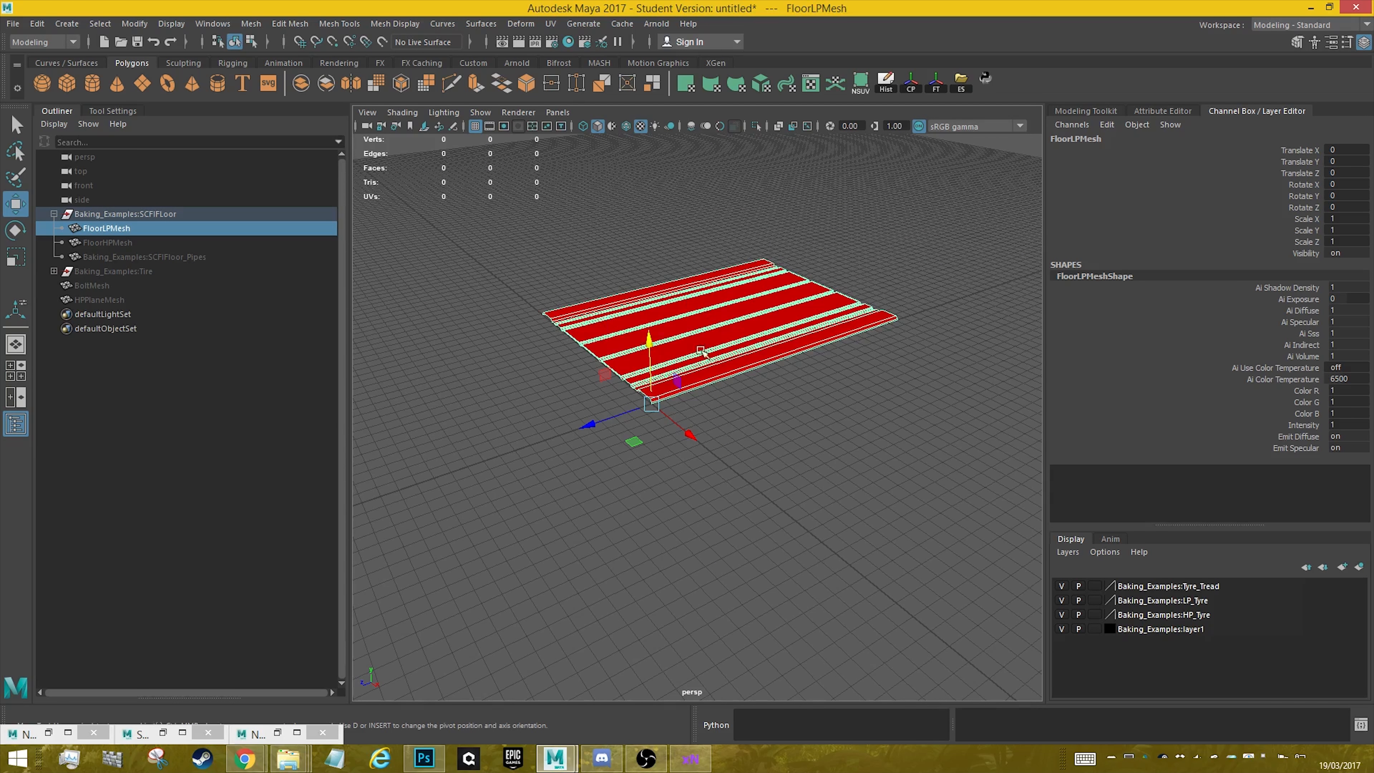
- Export the selected floor mesh in OBJ format as FloorMesh to K:\Tutorials\ExampleBaking\FBX
{"action": "left_click_drag", "start_coordinate": [627, 311], "coordinate": [677, 319]}
{"action": "left_click_drag", "start_coordinate": [723, 276], "coordinate": [746, 311]}
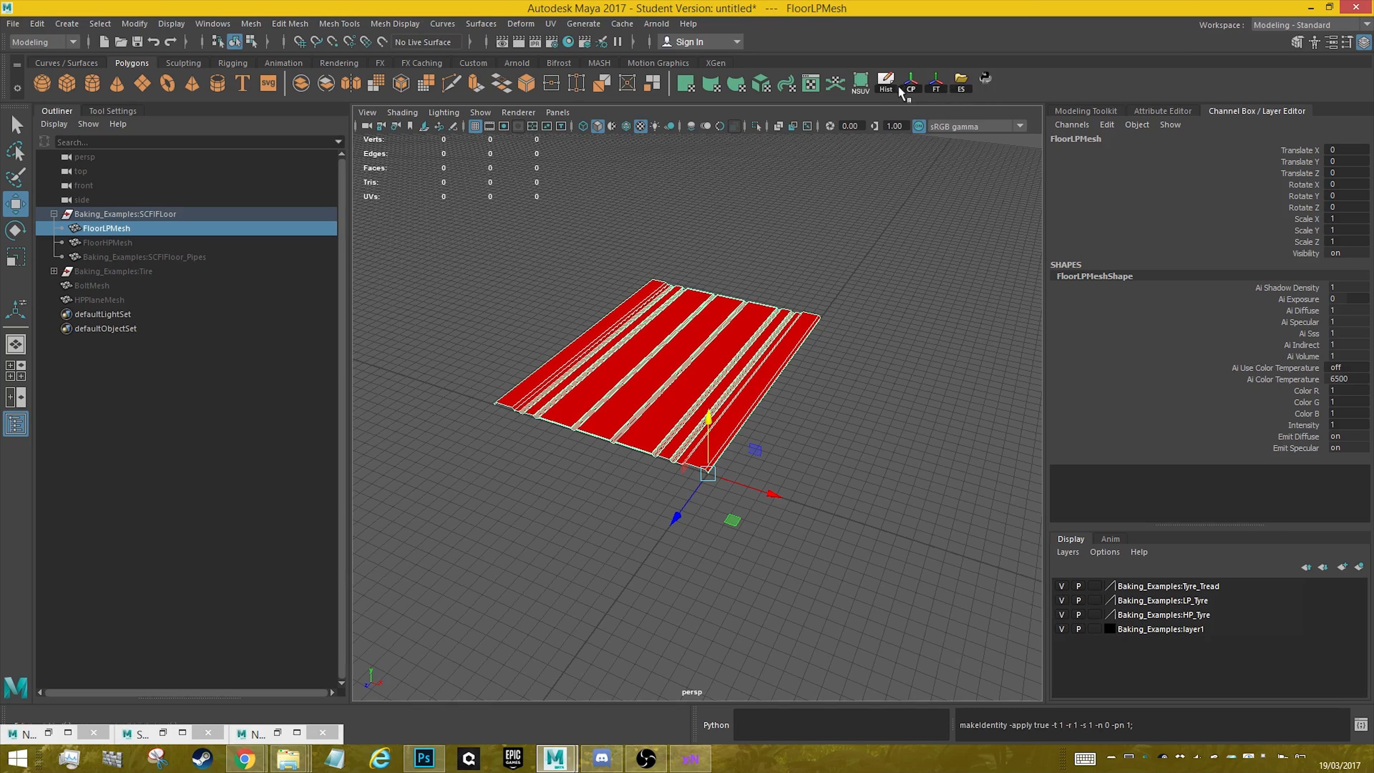
{"action": "left_click", "coordinate": [961, 86]}
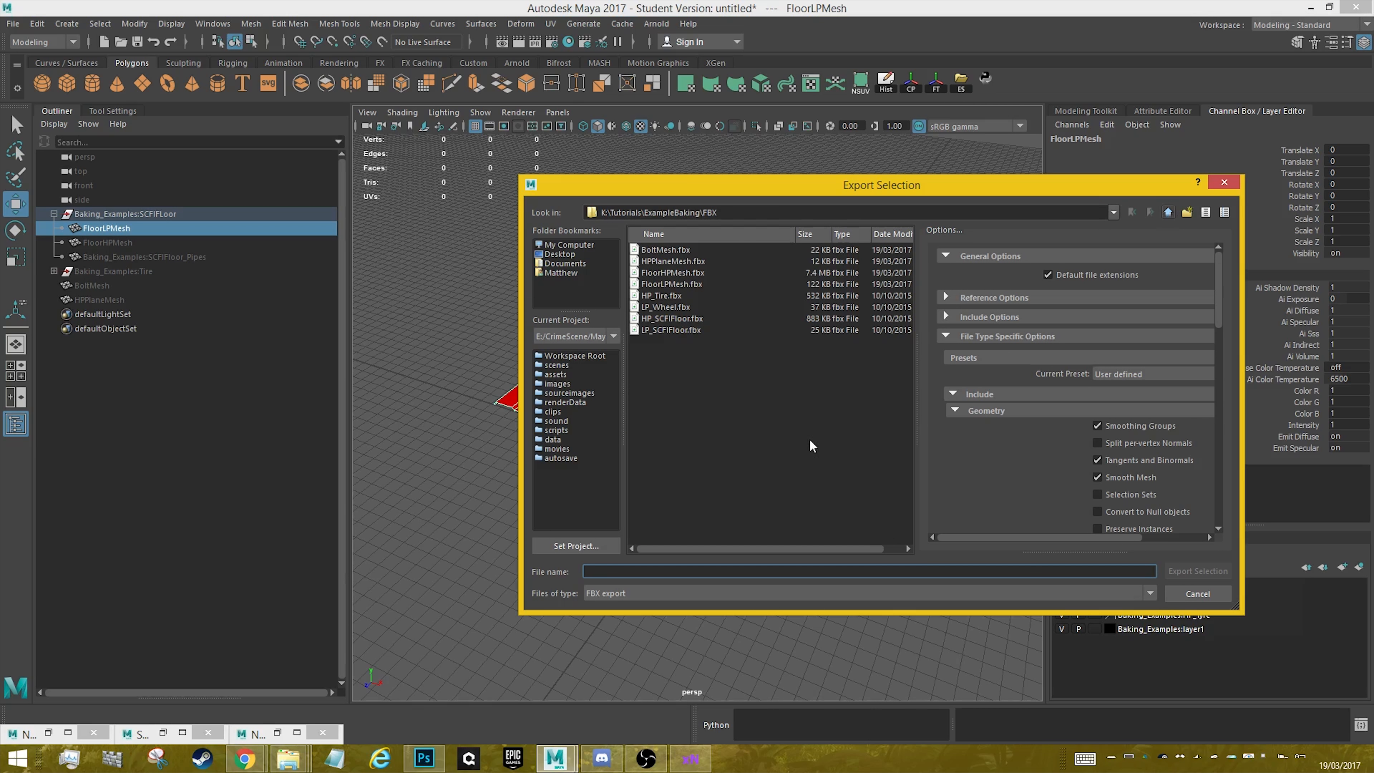
{"action": "left_click", "coordinate": [607, 590]}
{"action": "left_click", "coordinate": [611, 697]}
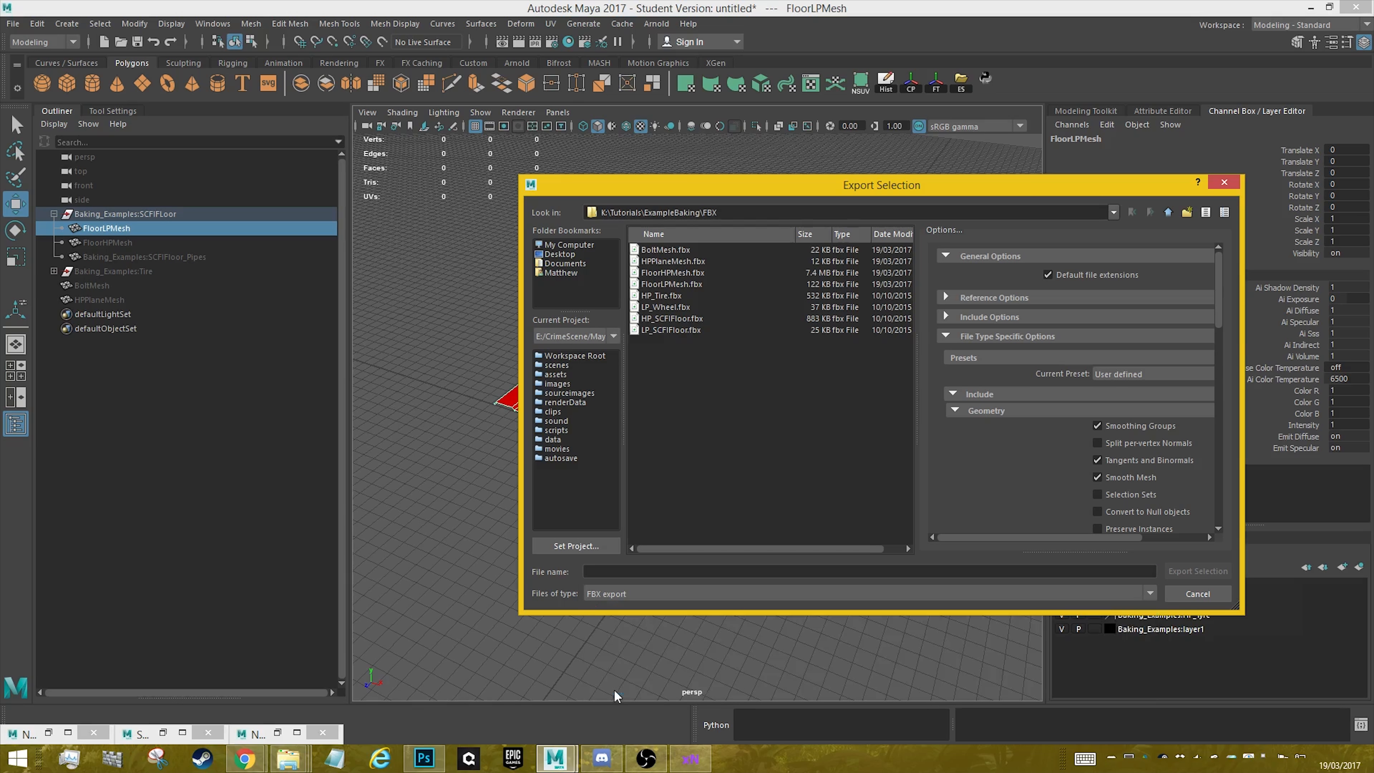
{"action": "left_click", "coordinate": [627, 572]}
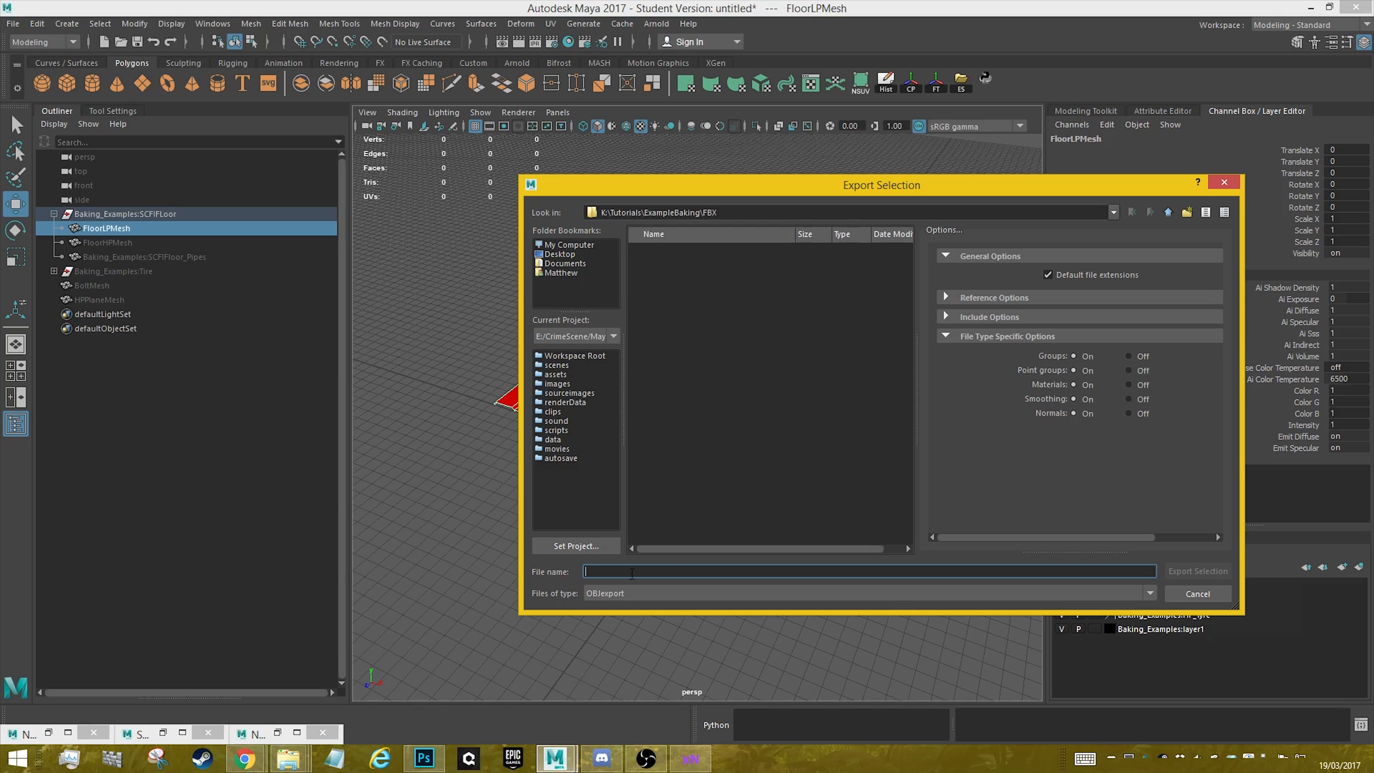
{"action": "type", "text": "FloorMesh"}
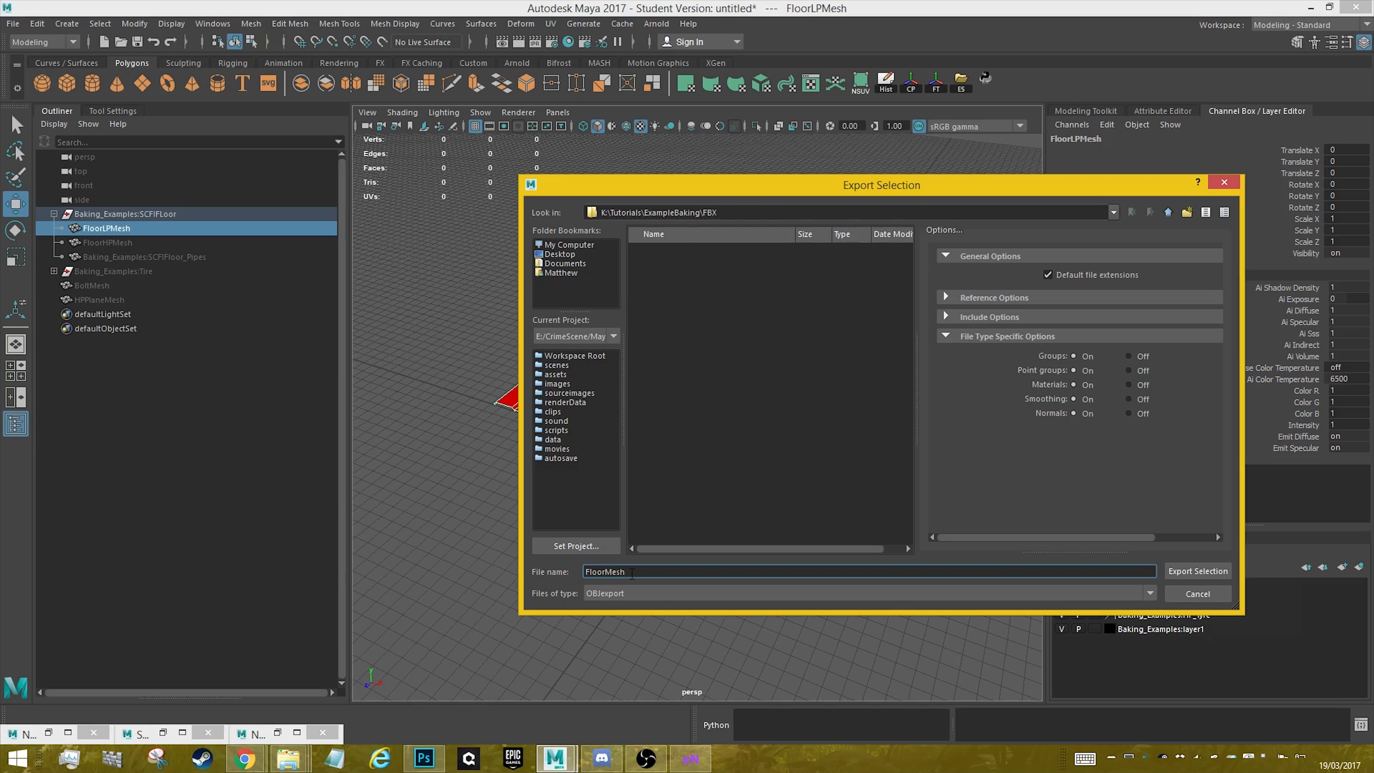
{"action": "key", "text": "Return"}
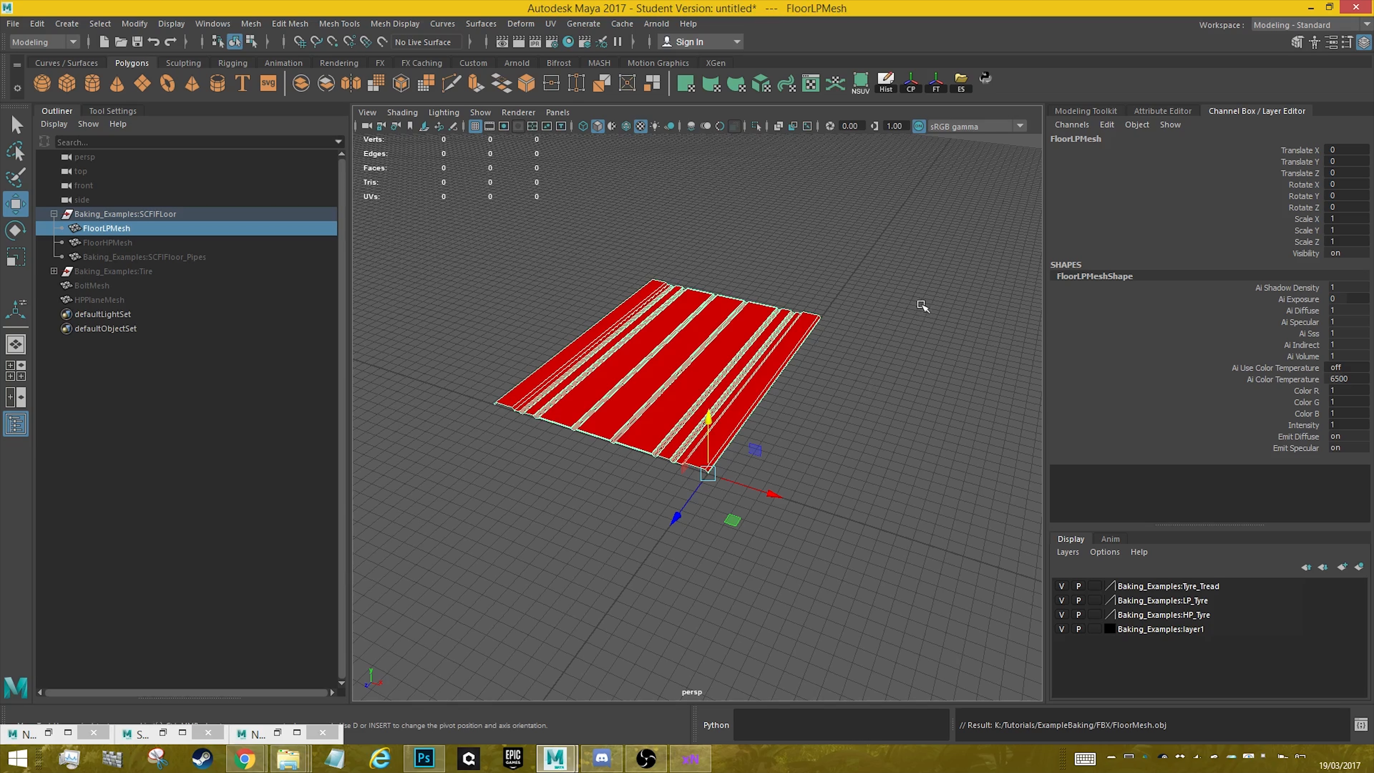
- Switch to the 3D previewer in Photoshop and load the exported floor mesh from K:\Tutorials\ExampleBaking\FBX as the preview mesh
{"action": "left_click", "coordinate": [1317, 11]}
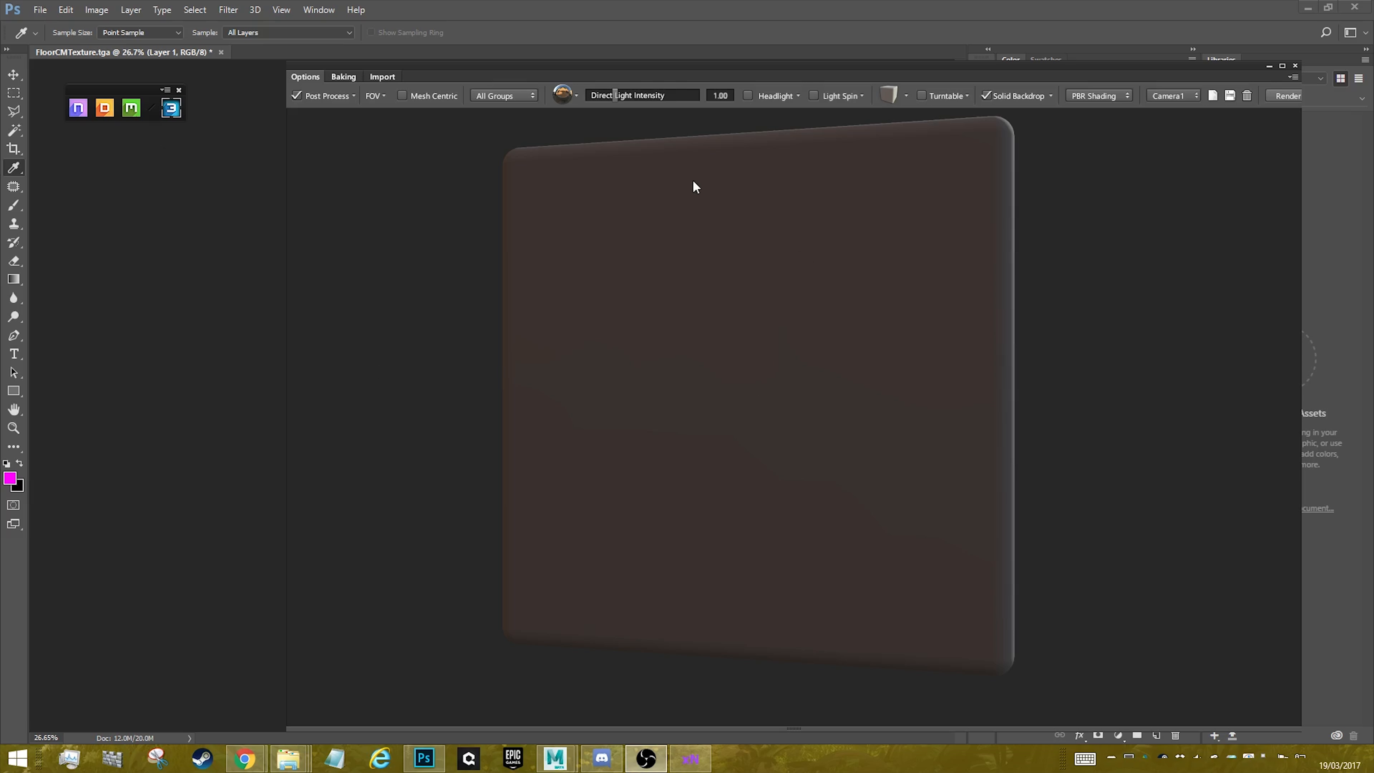
{"action": "left_click_drag", "start_coordinate": [938, 321], "coordinate": [942, 352]}
{"action": "scroll", "coordinate": [893, 321], "scroll_direction": "down", "scroll_amount": 3}
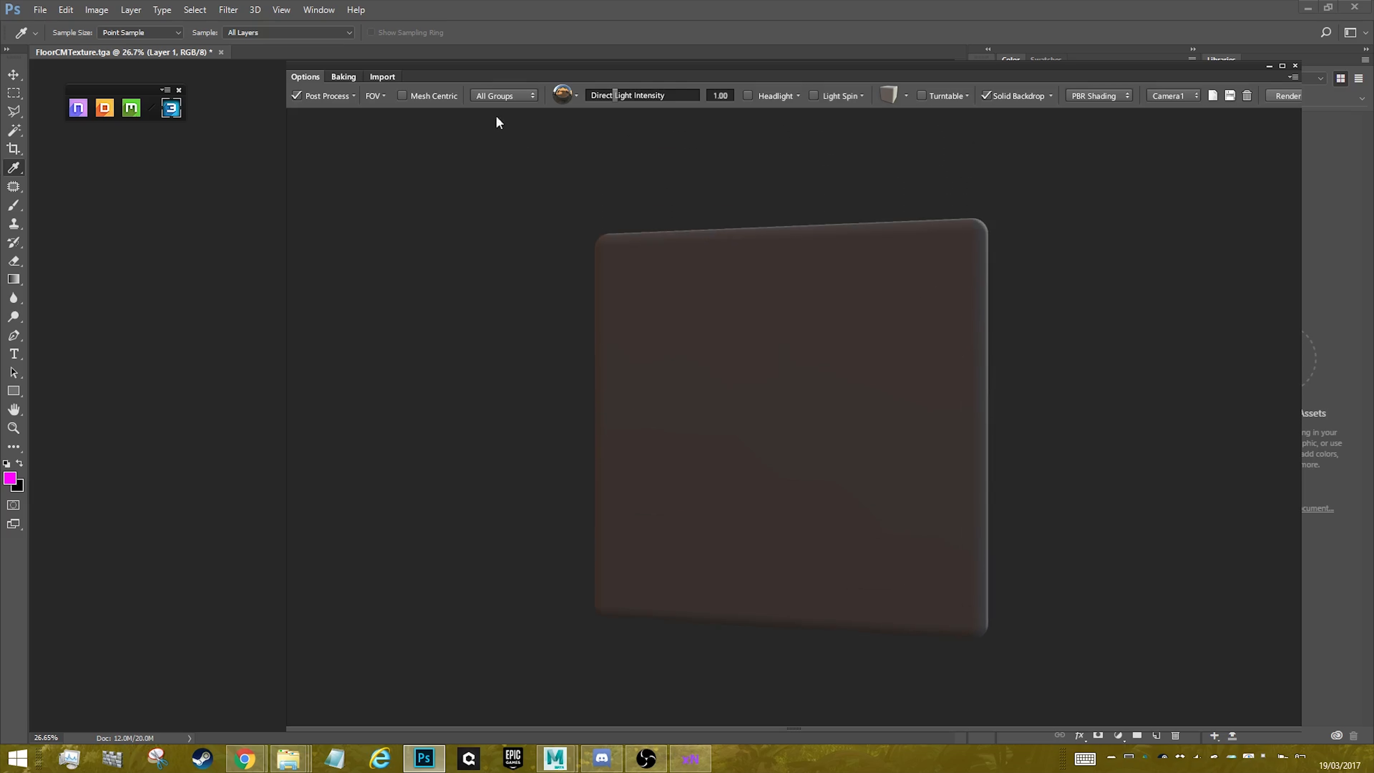
{"action": "left_click", "coordinate": [382, 76]}
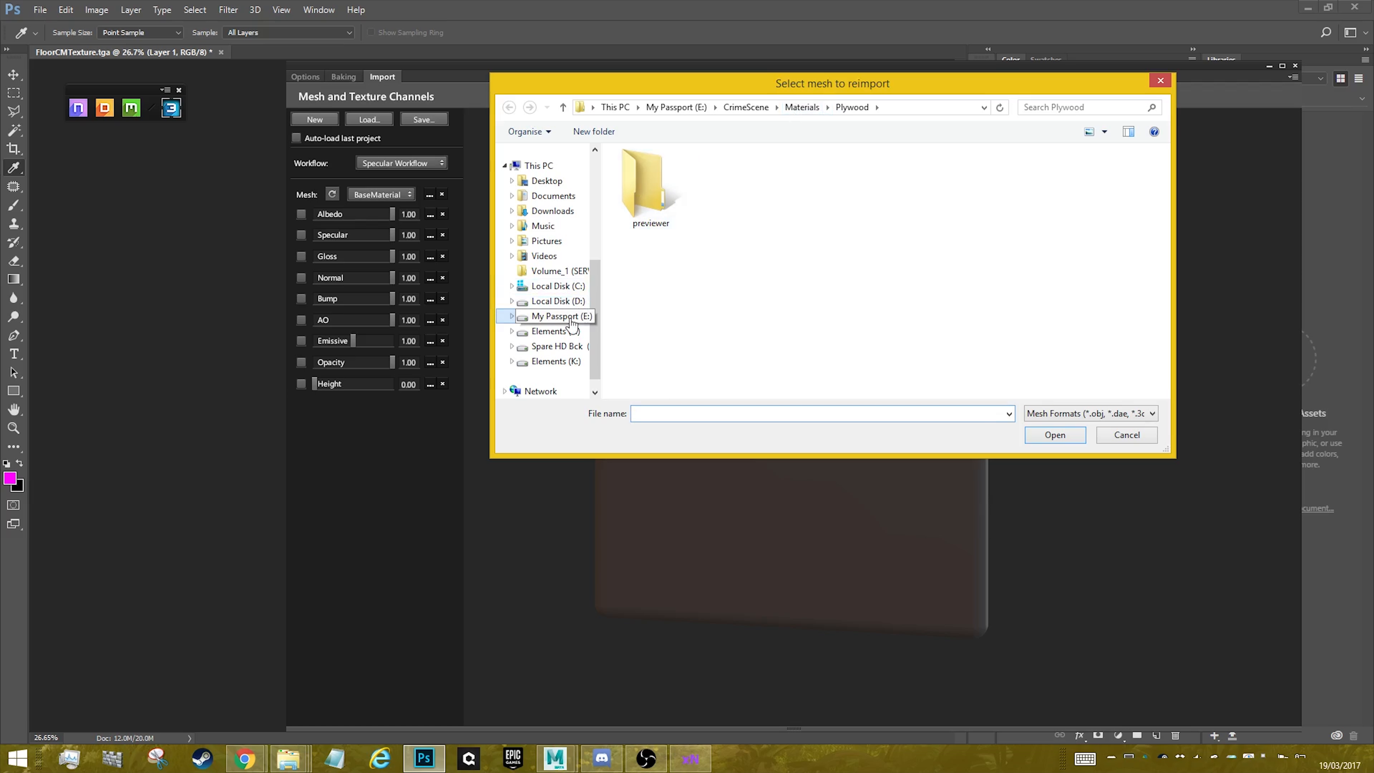
{"action": "left_click", "coordinate": [918, 112]}
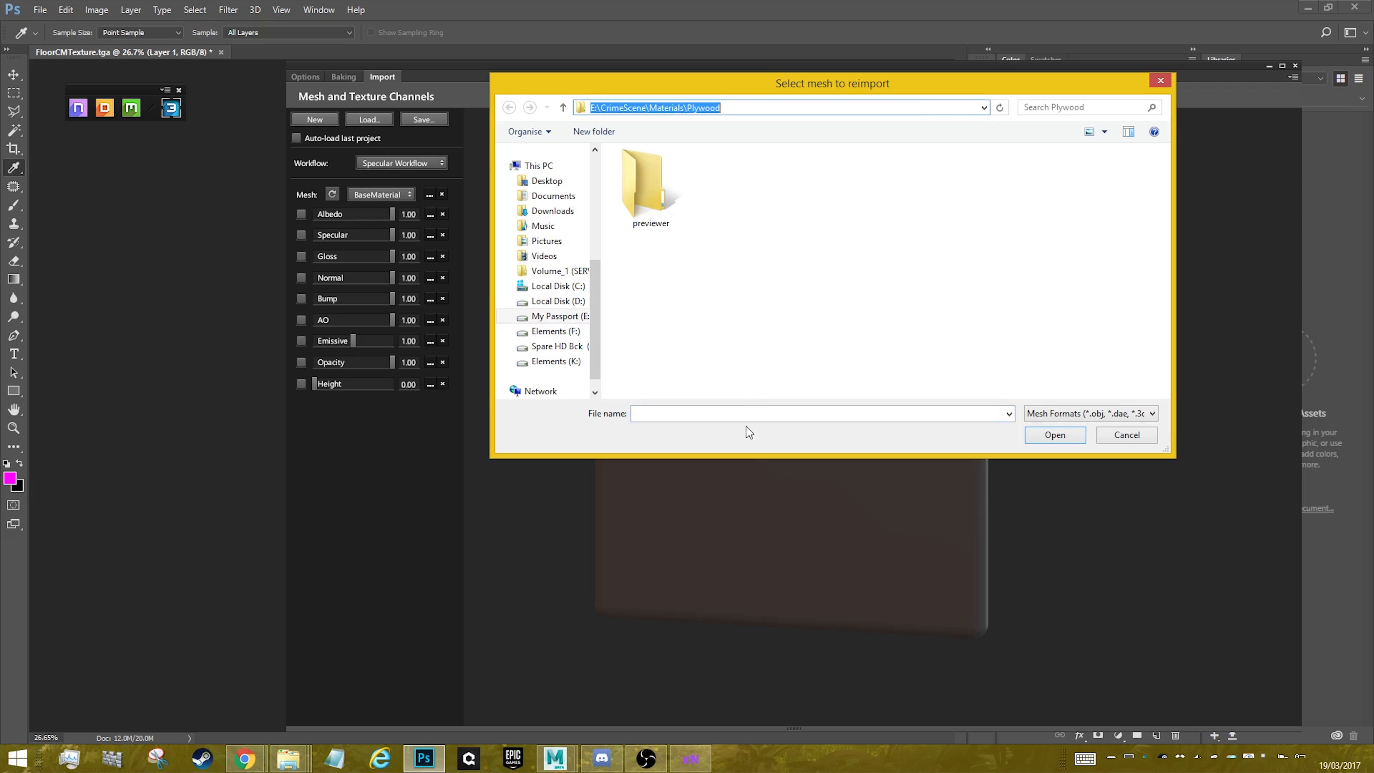
{"action": "type", "text": "K:\\Tutorials\\ExampleBaking"}
{"action": "key", "text": "Return"}
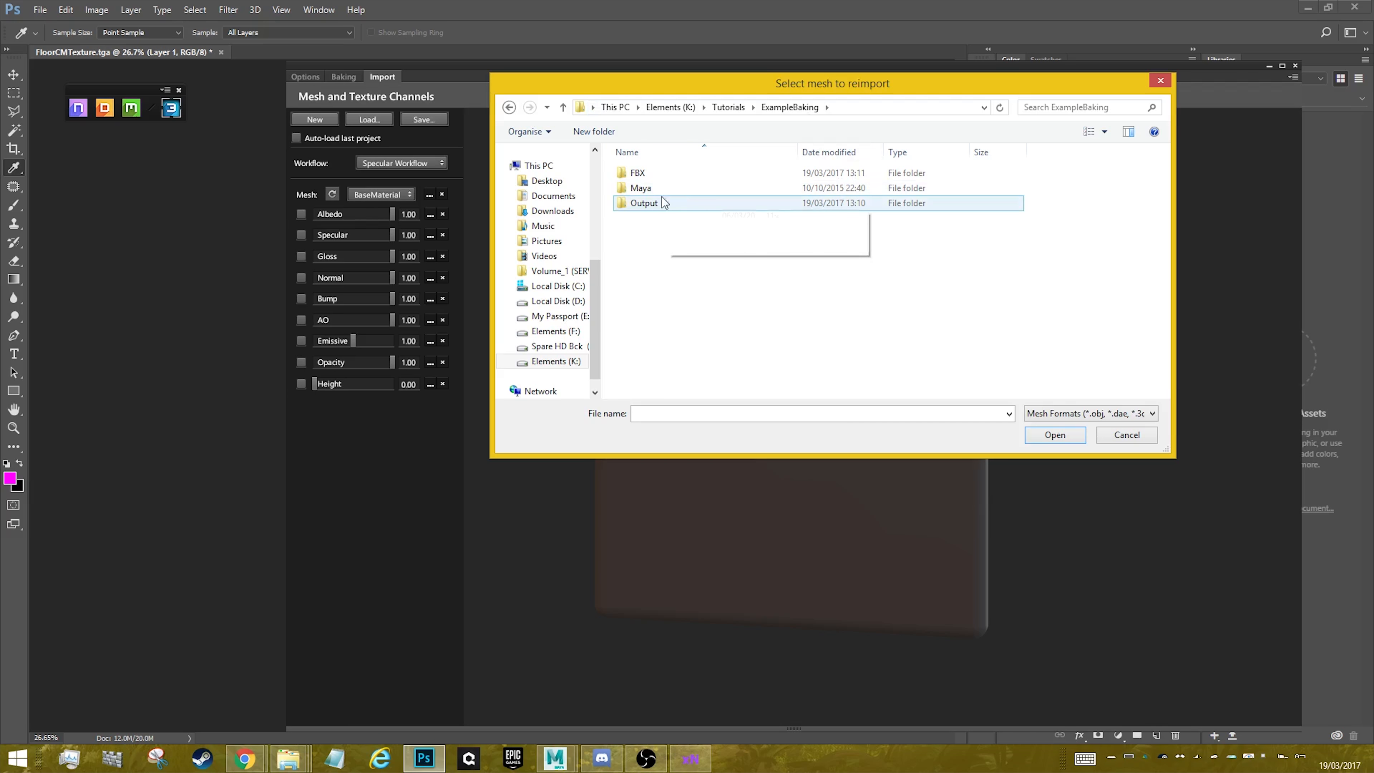
{"action": "double_click", "coordinate": [711, 201]}
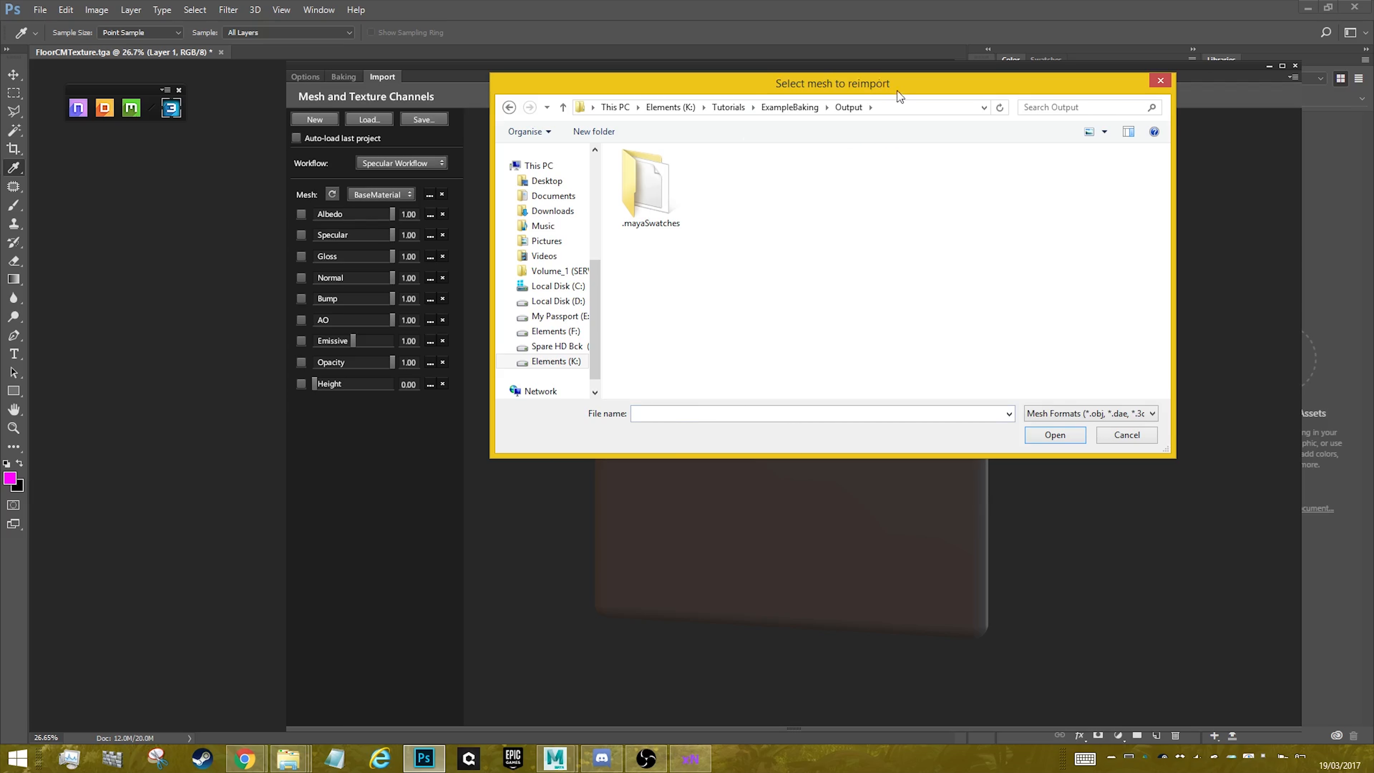
{"action": "left_click", "coordinate": [813, 110]}
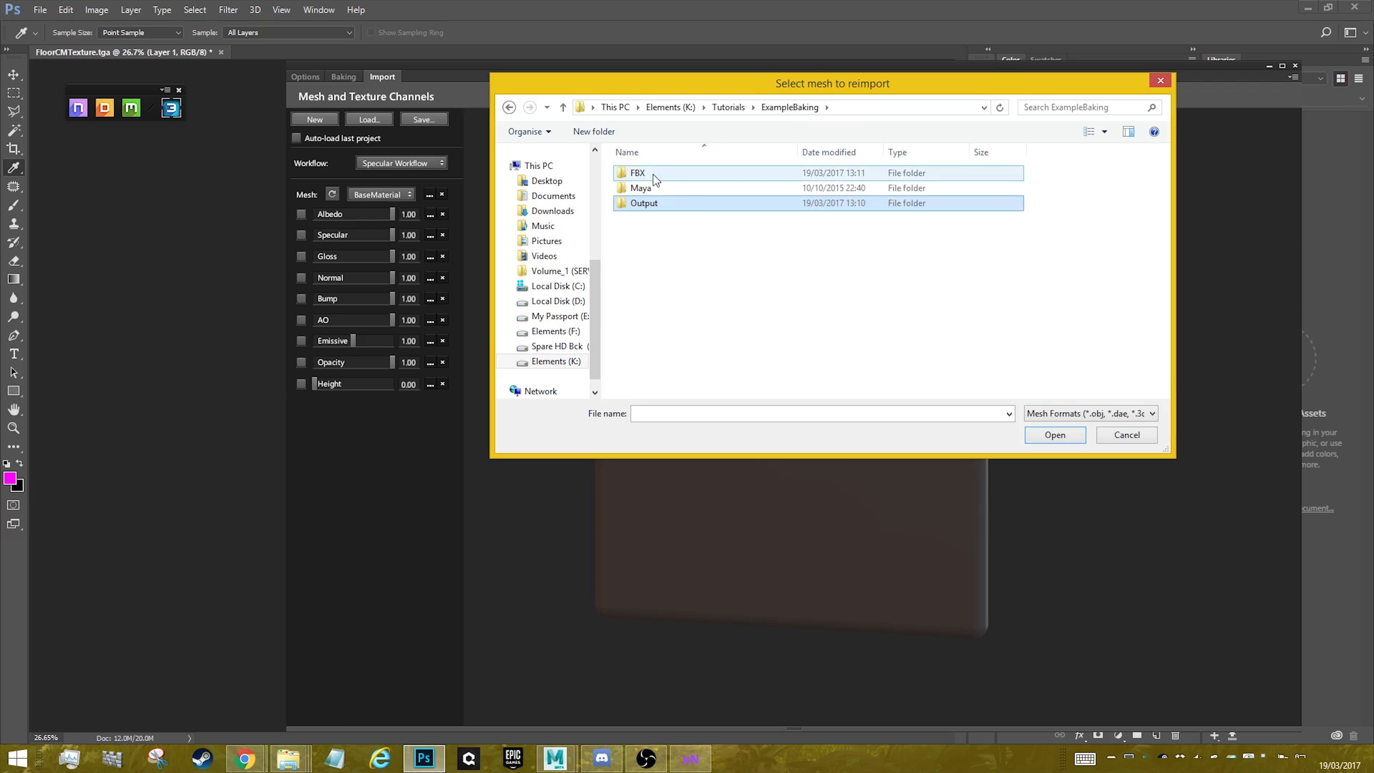
{"action": "double_click", "coordinate": [652, 174]}
{"action": "double_click", "coordinate": [888, 187]}
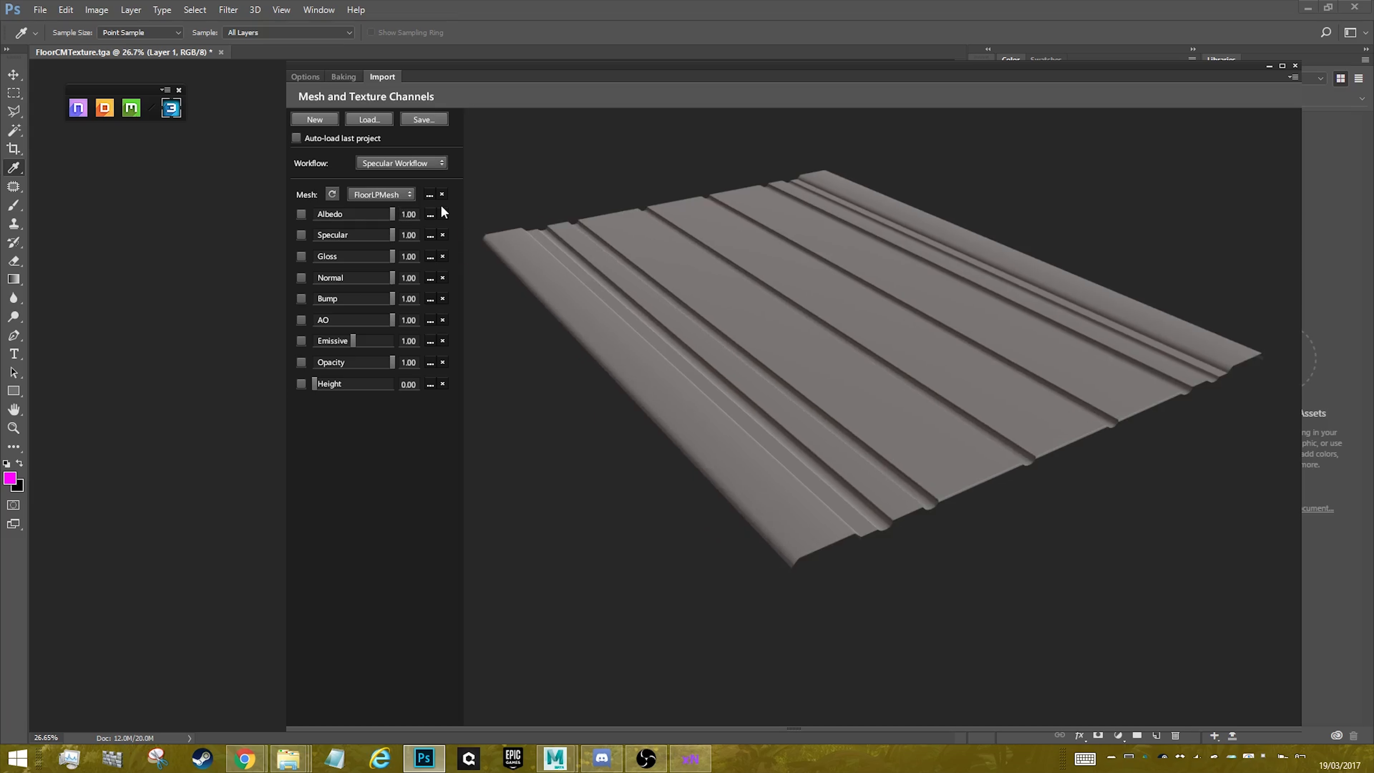
- Load PlatformFloor_Albedo from K:\Tutorials\Texture Maps into the mesh's Albedo channel
{"action": "left_click", "coordinate": [428, 215]}
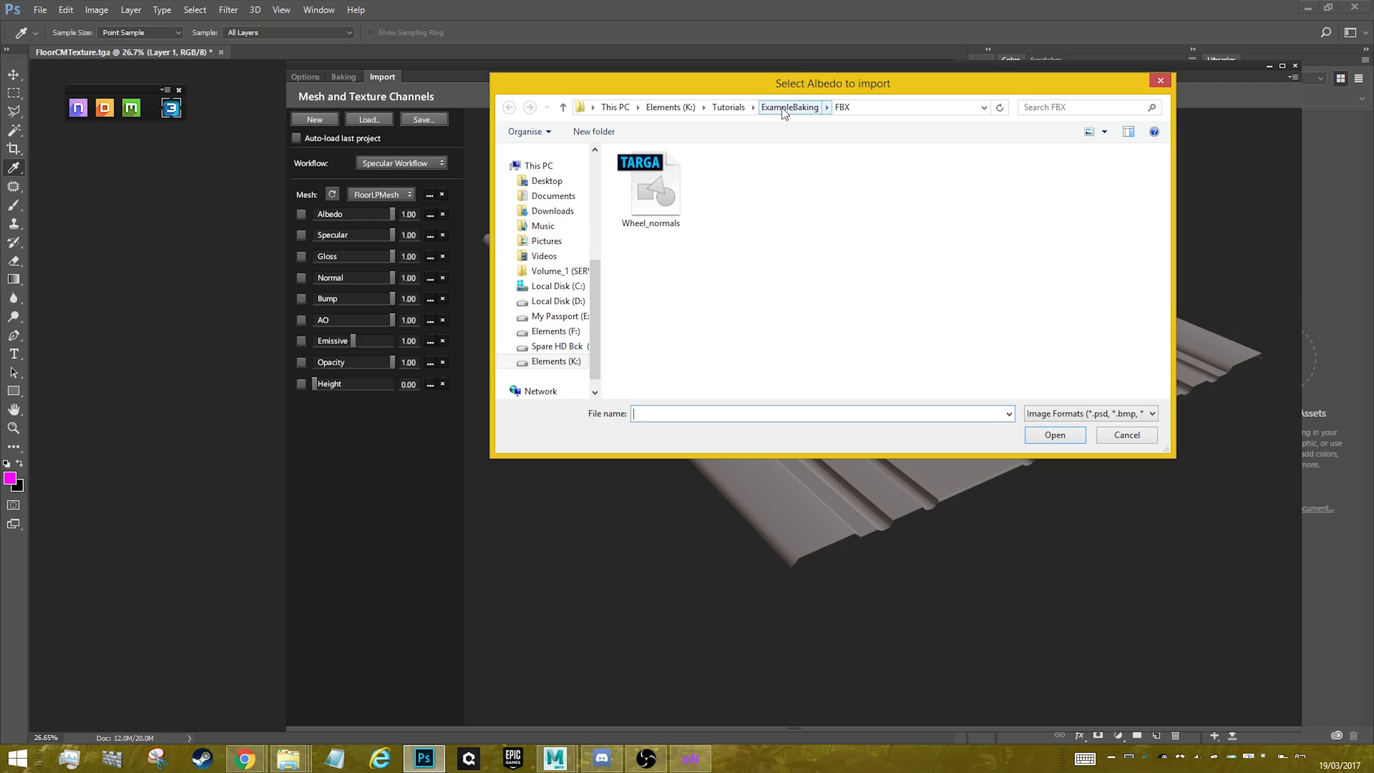
{"action": "left_click", "coordinate": [732, 110]}
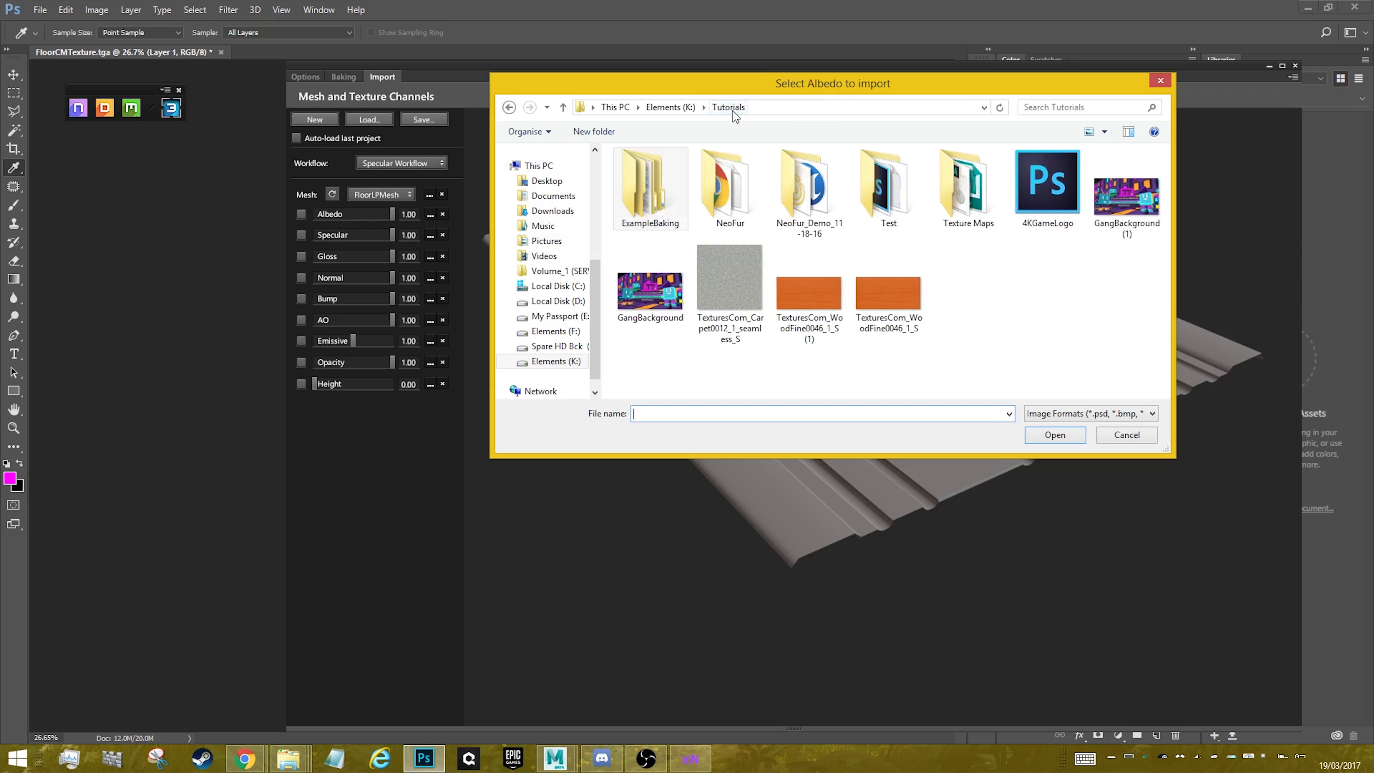
{"action": "double_click", "coordinate": [983, 195]}
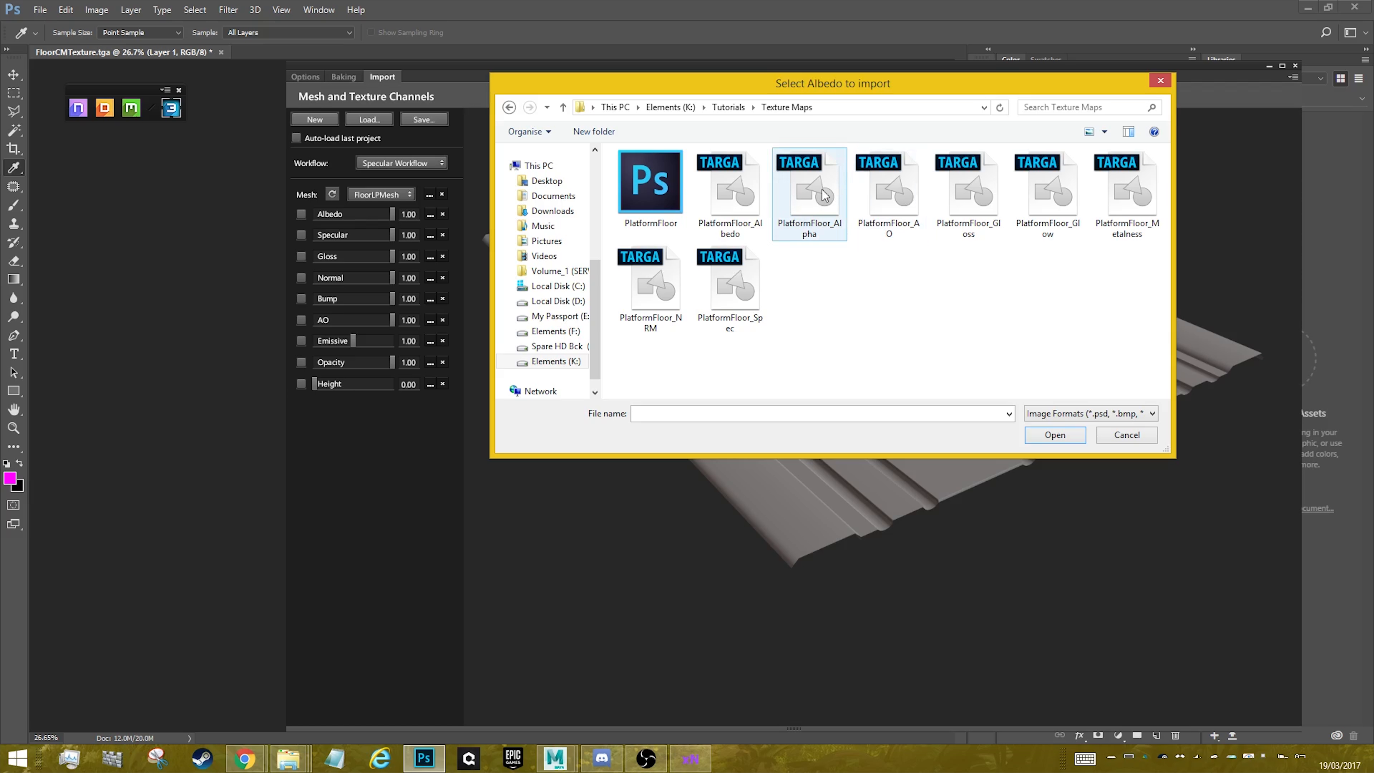
{"action": "left_click", "coordinate": [739, 189]}
{"action": "double_click", "coordinate": [739, 189]}
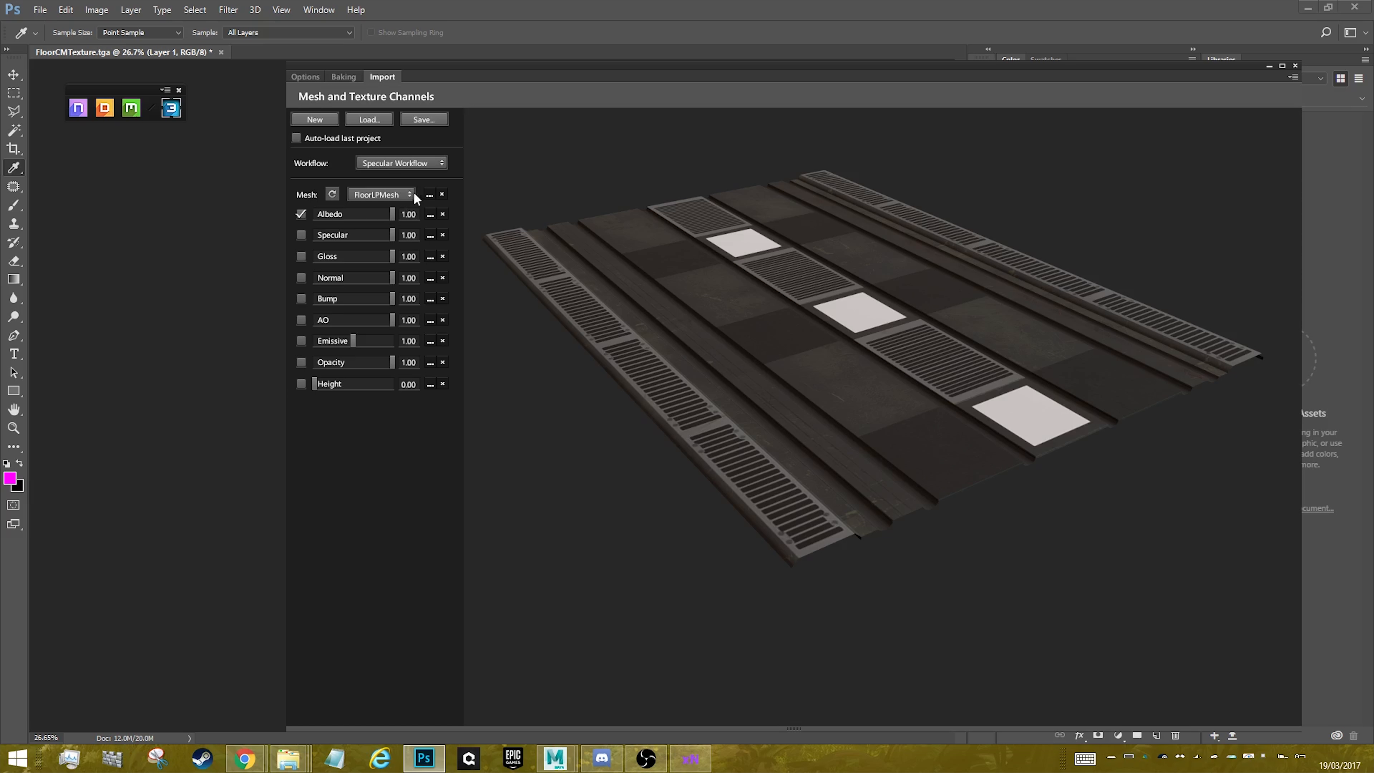
- Set the texture workflow to Metalness Workflow and load PlatformFloor_Metalness into the Metalness channel
{"action": "left_click", "coordinate": [436, 165]}
{"action": "left_click", "coordinate": [399, 189]}
{"action": "left_click", "coordinate": [429, 236]}
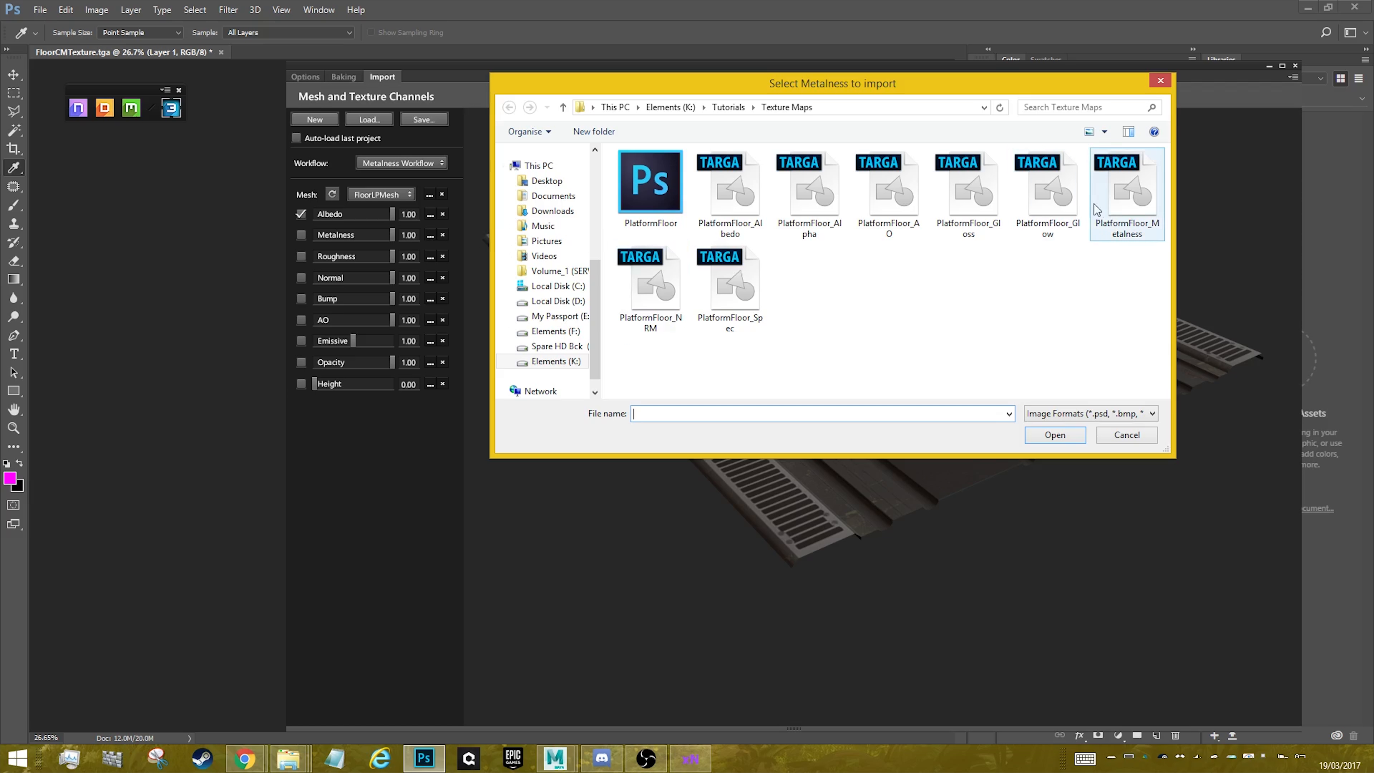
{"action": "double_click", "coordinate": [1127, 186]}
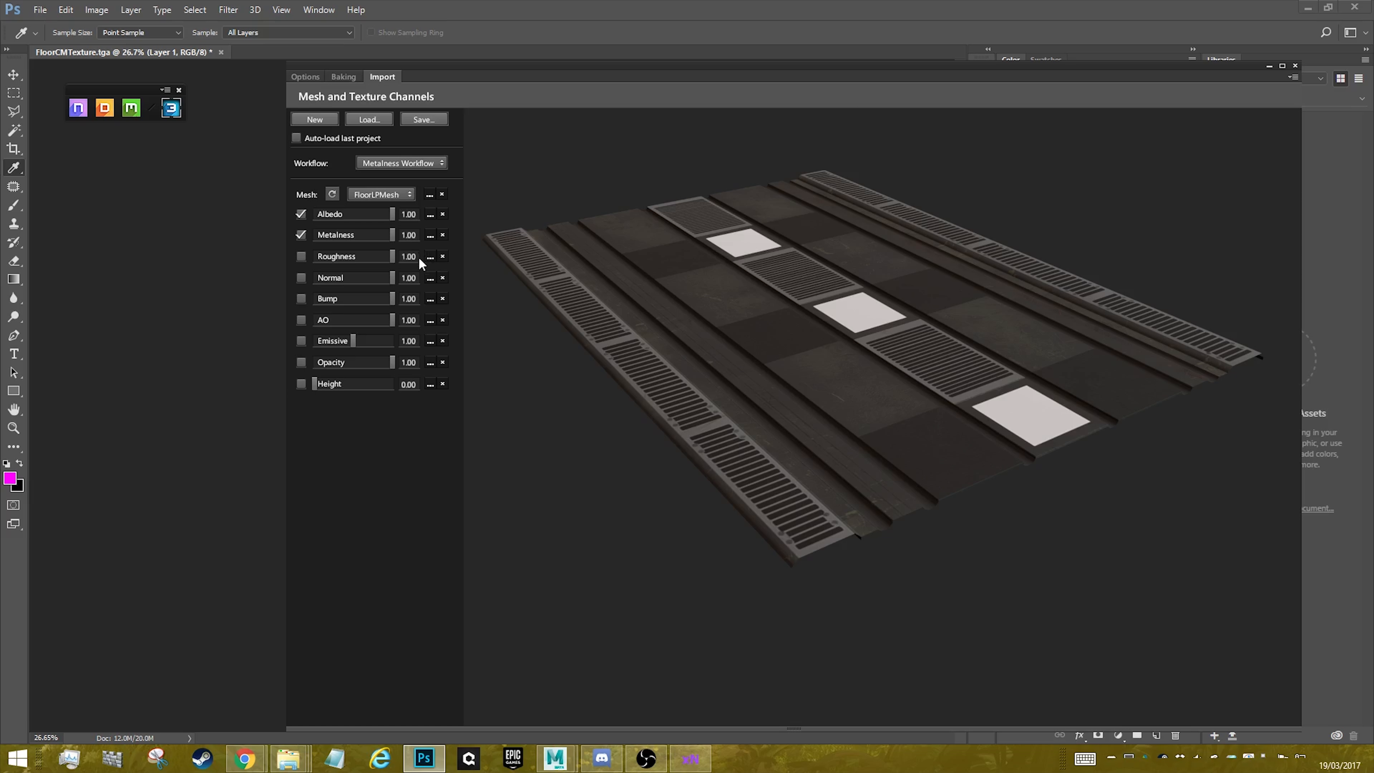
- Load PlatformFloor_Gloss into the Roughness channel and PlatformFloor_NRM into the Normal channel
{"action": "left_click", "coordinate": [429, 257]}
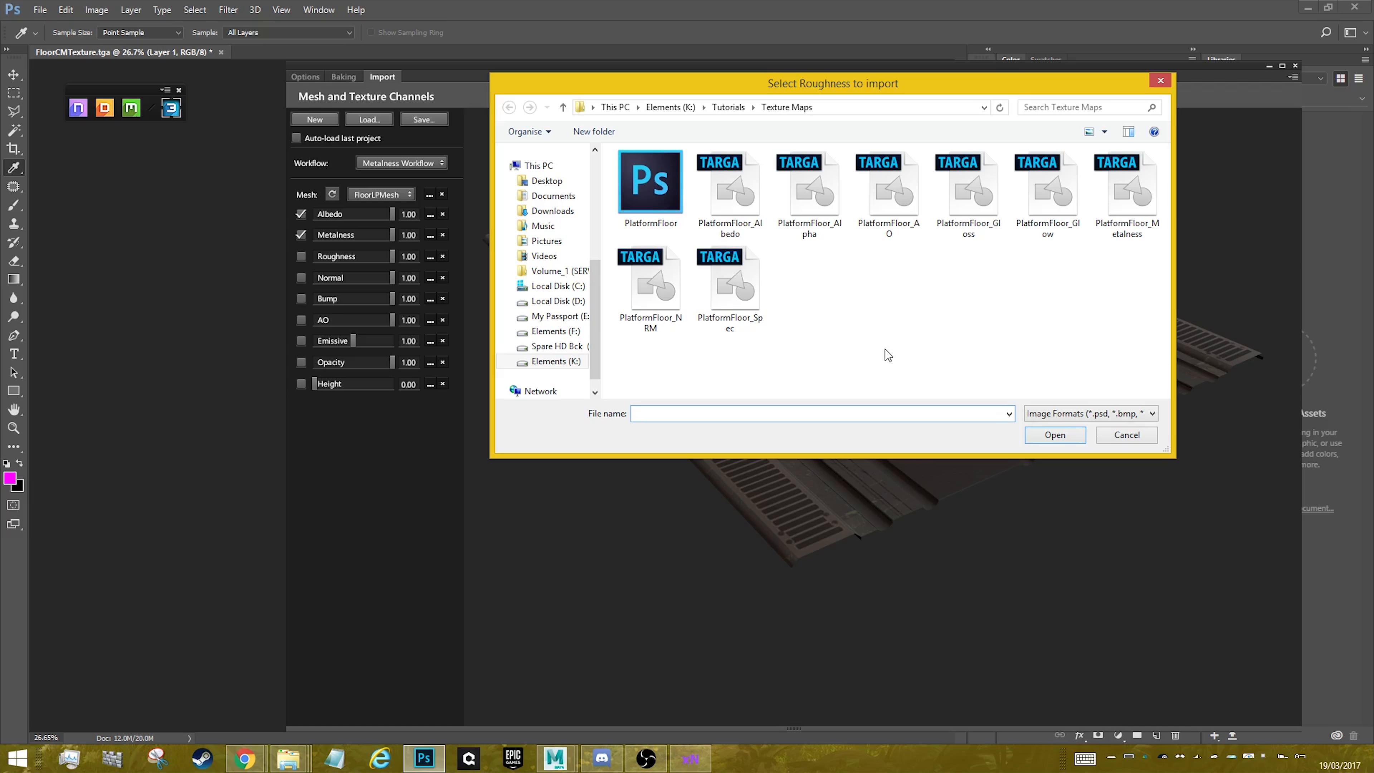
{"action": "double_click", "coordinate": [968, 182]}
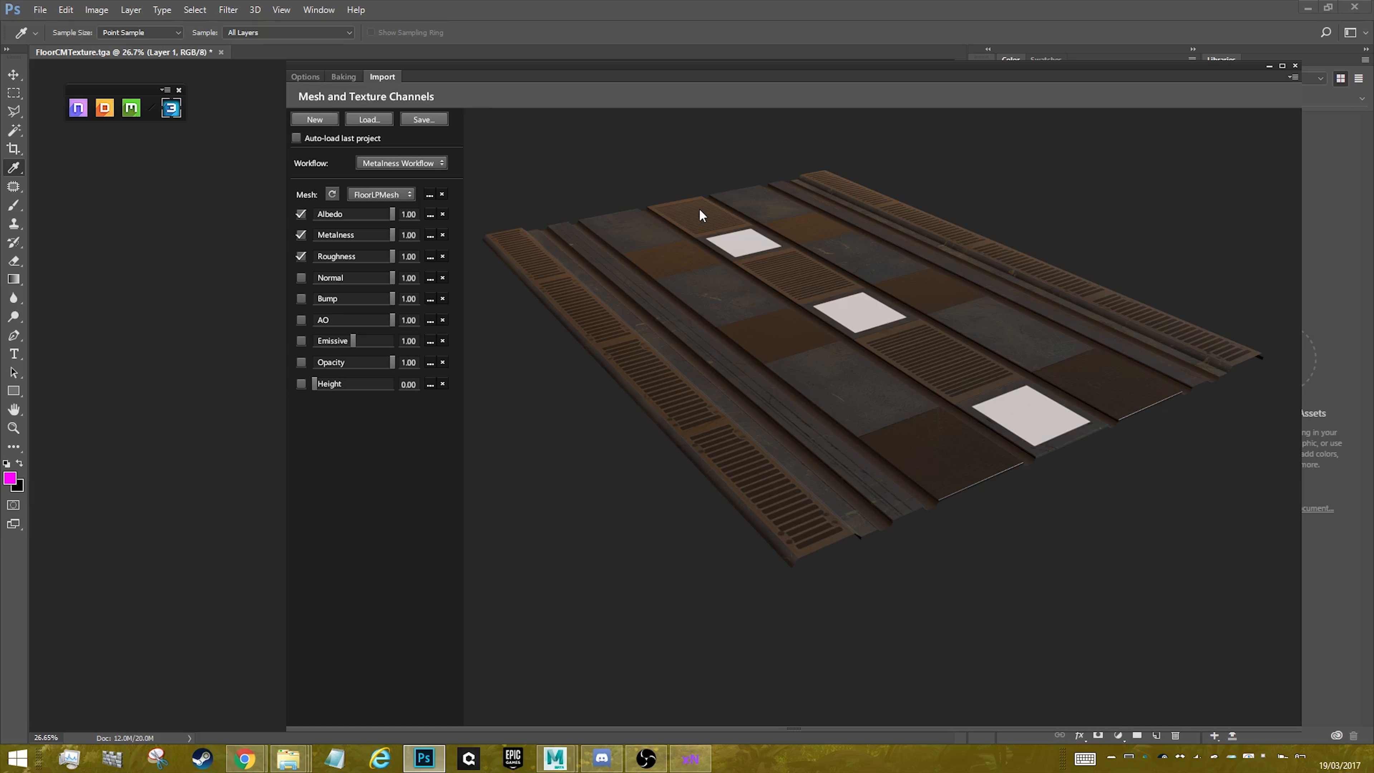
{"action": "left_click", "coordinate": [430, 278]}
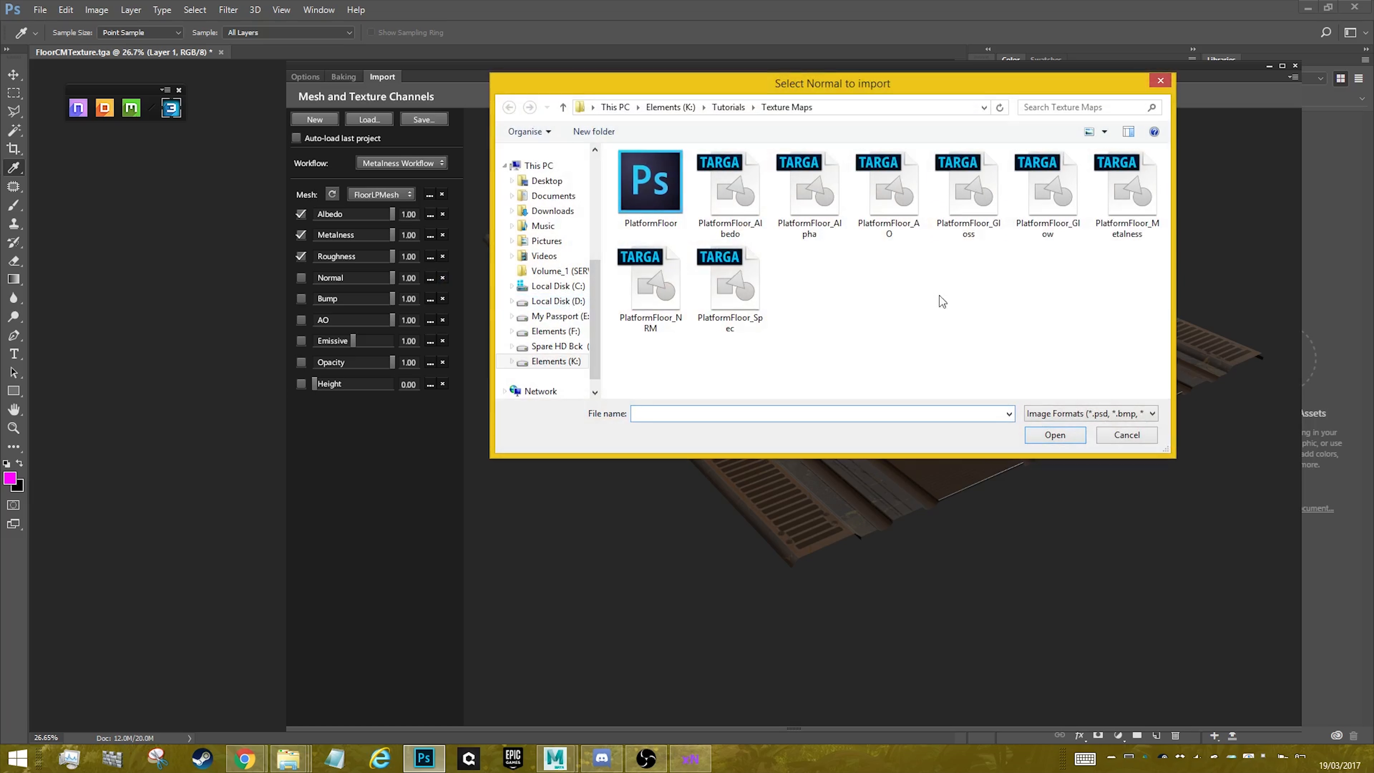
{"action": "double_click", "coordinate": [653, 280]}
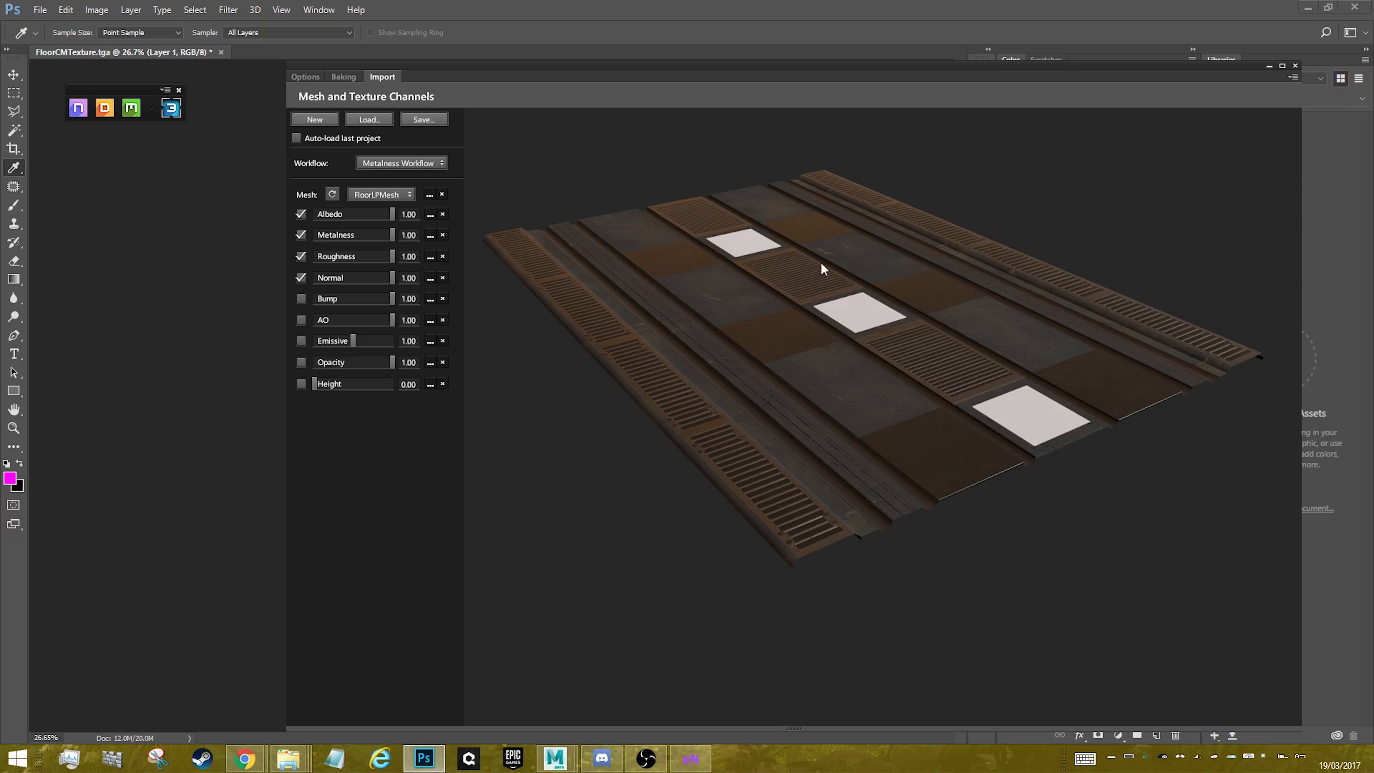
- Load PlatformFloor_Glow into the Emissive channel and PlatformFloor_Alpha into the Opacity channel
{"action": "left_click", "coordinate": [430, 341]}
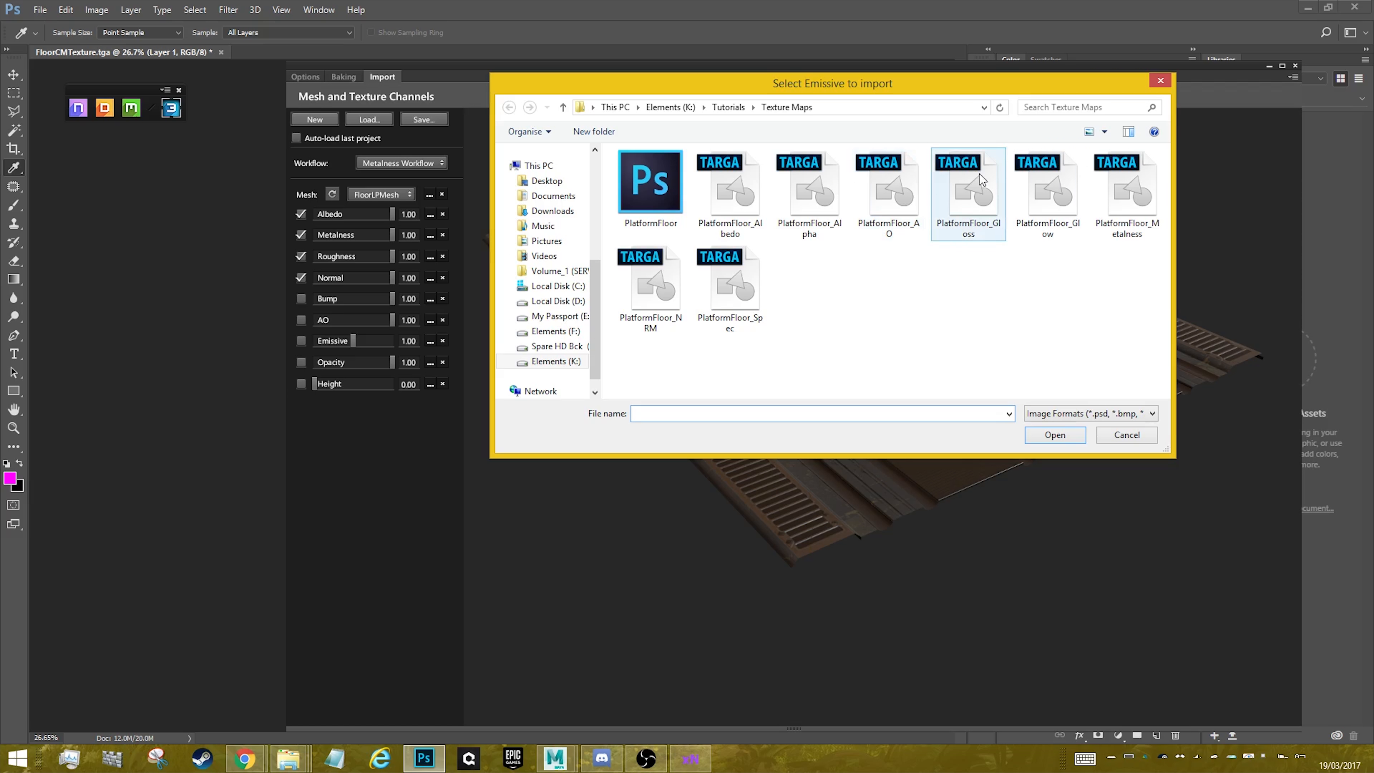
{"action": "double_click", "coordinate": [1063, 183]}
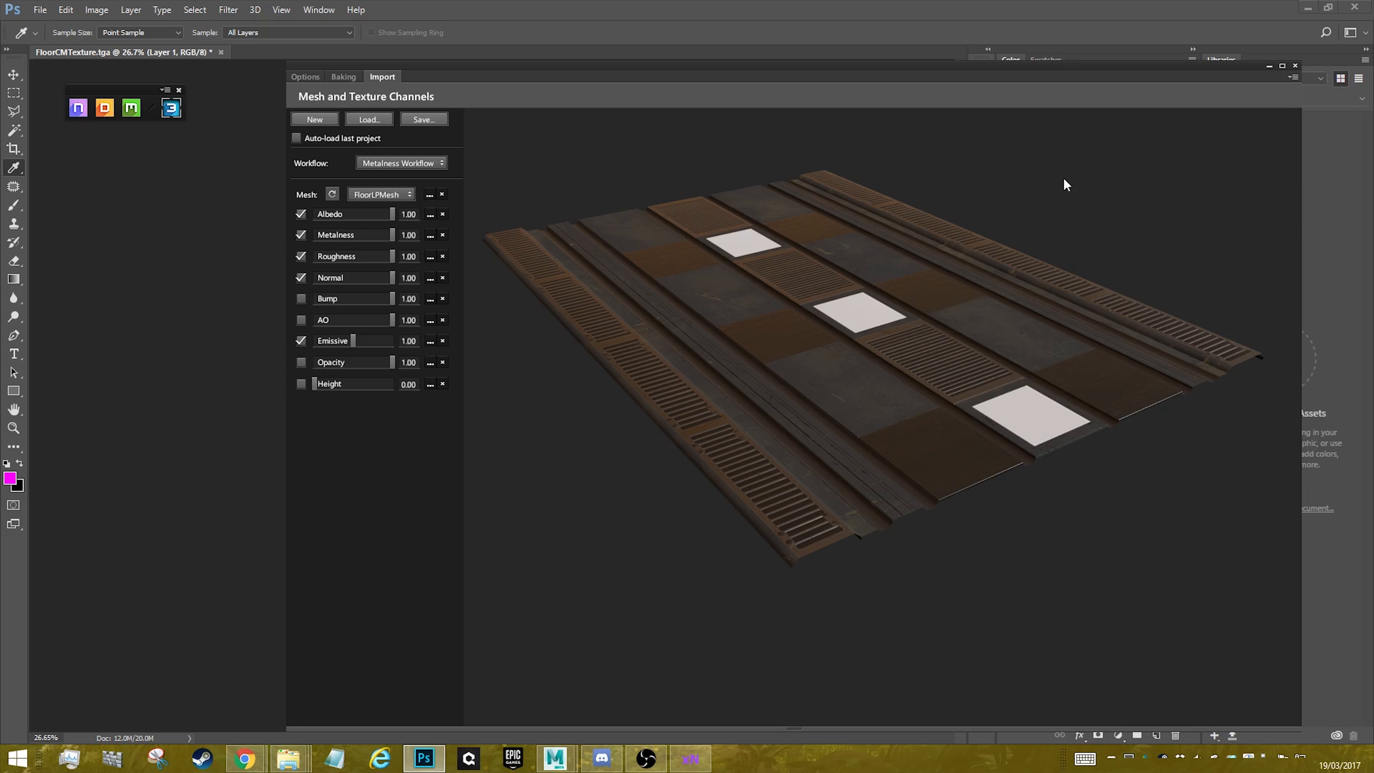
{"action": "left_click", "coordinate": [428, 362]}
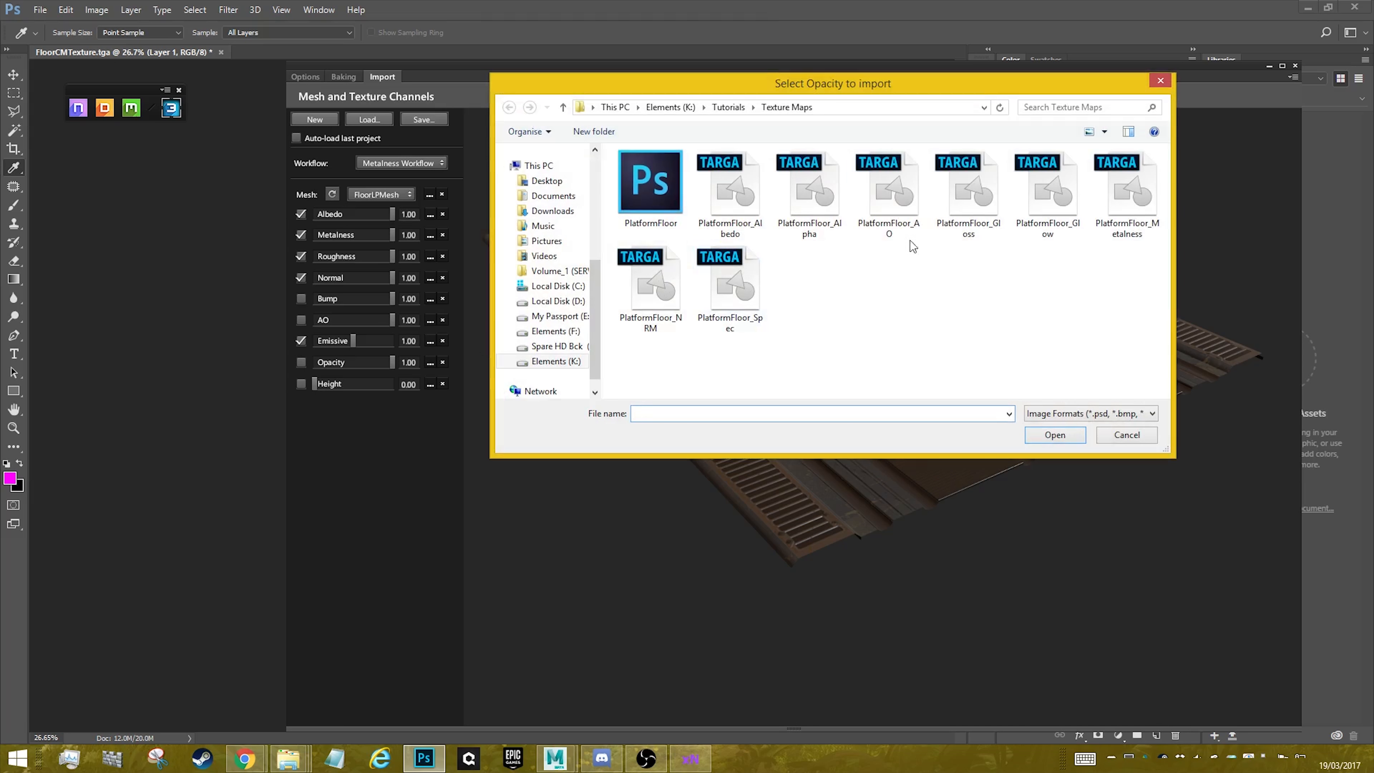
{"action": "double_click", "coordinate": [828, 175]}
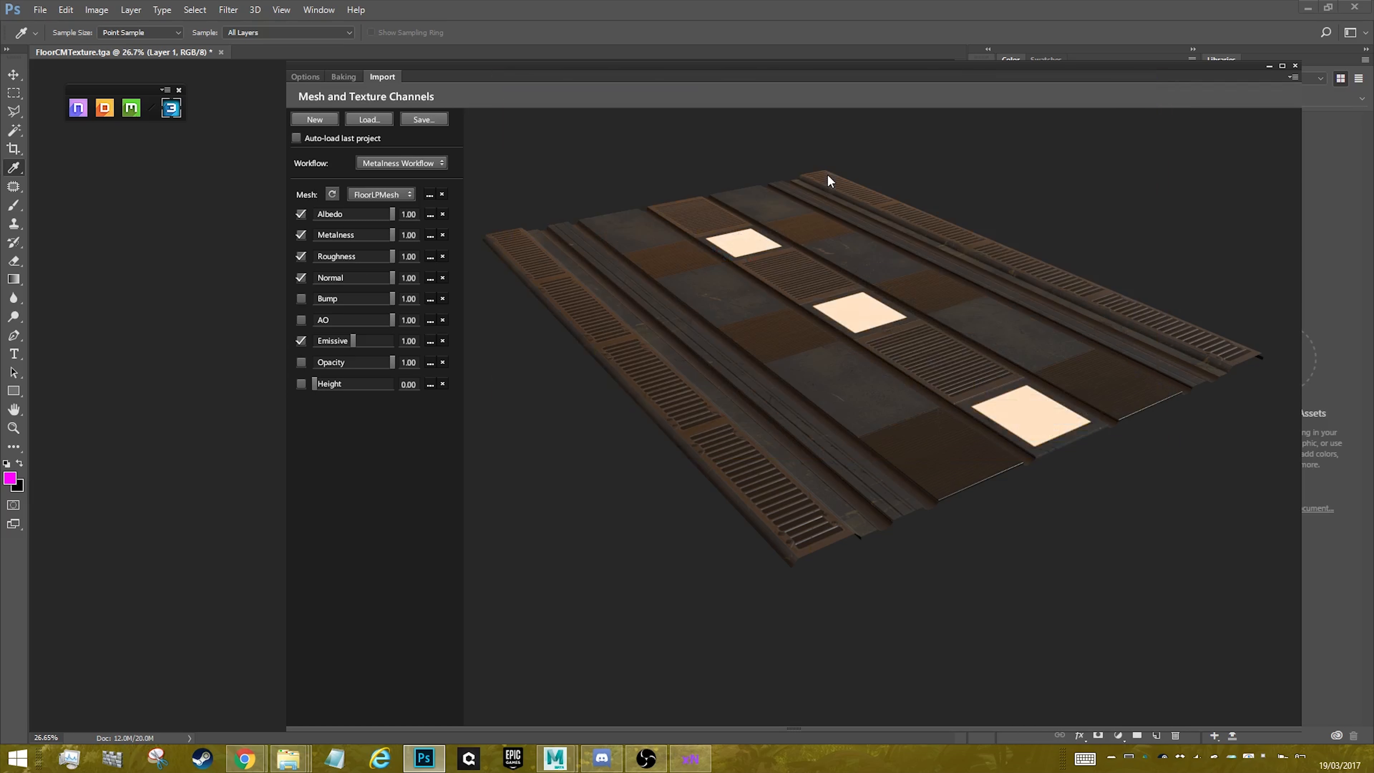
- Load PlatformFloor_AO into the AO channel and inspect the textured floor grates up close
{"action": "left_click", "coordinate": [430, 319]}
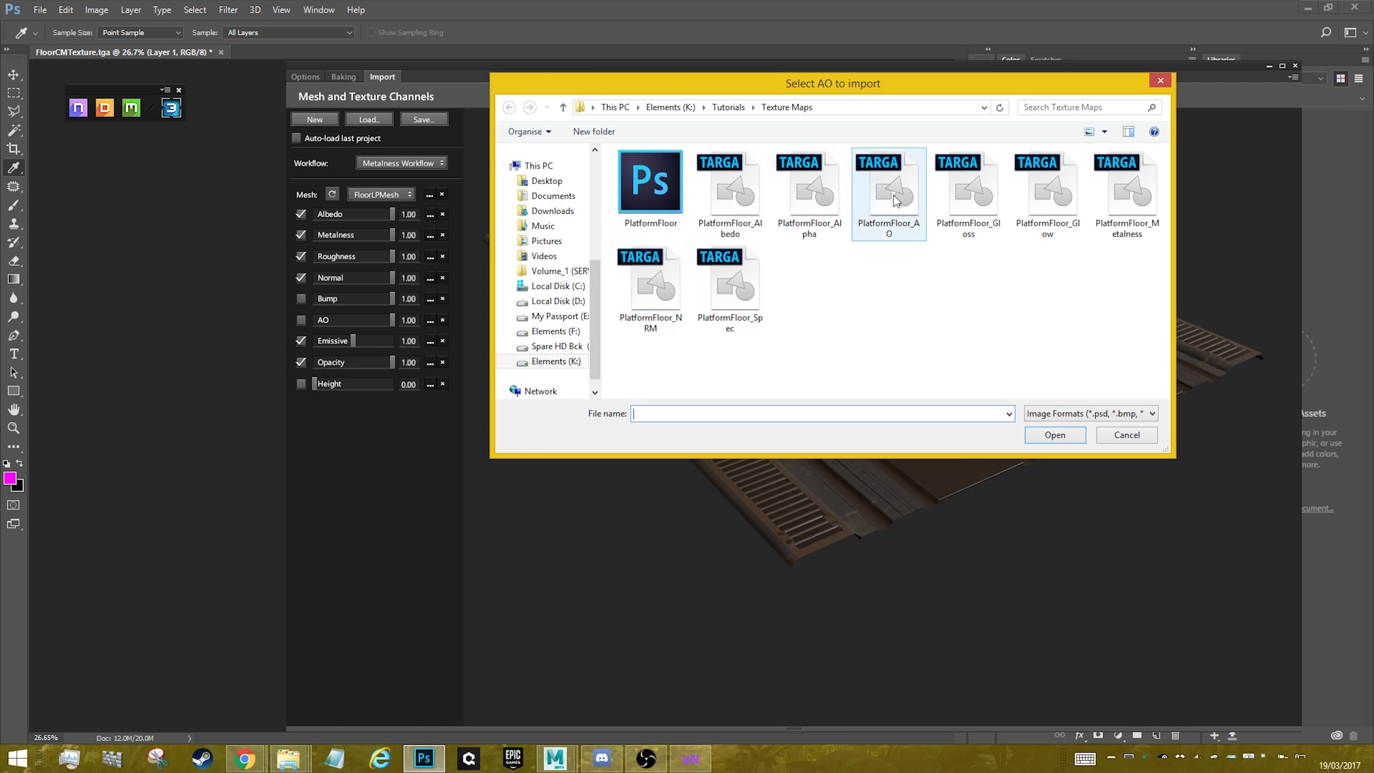
{"action": "double_click", "coordinate": [900, 188]}
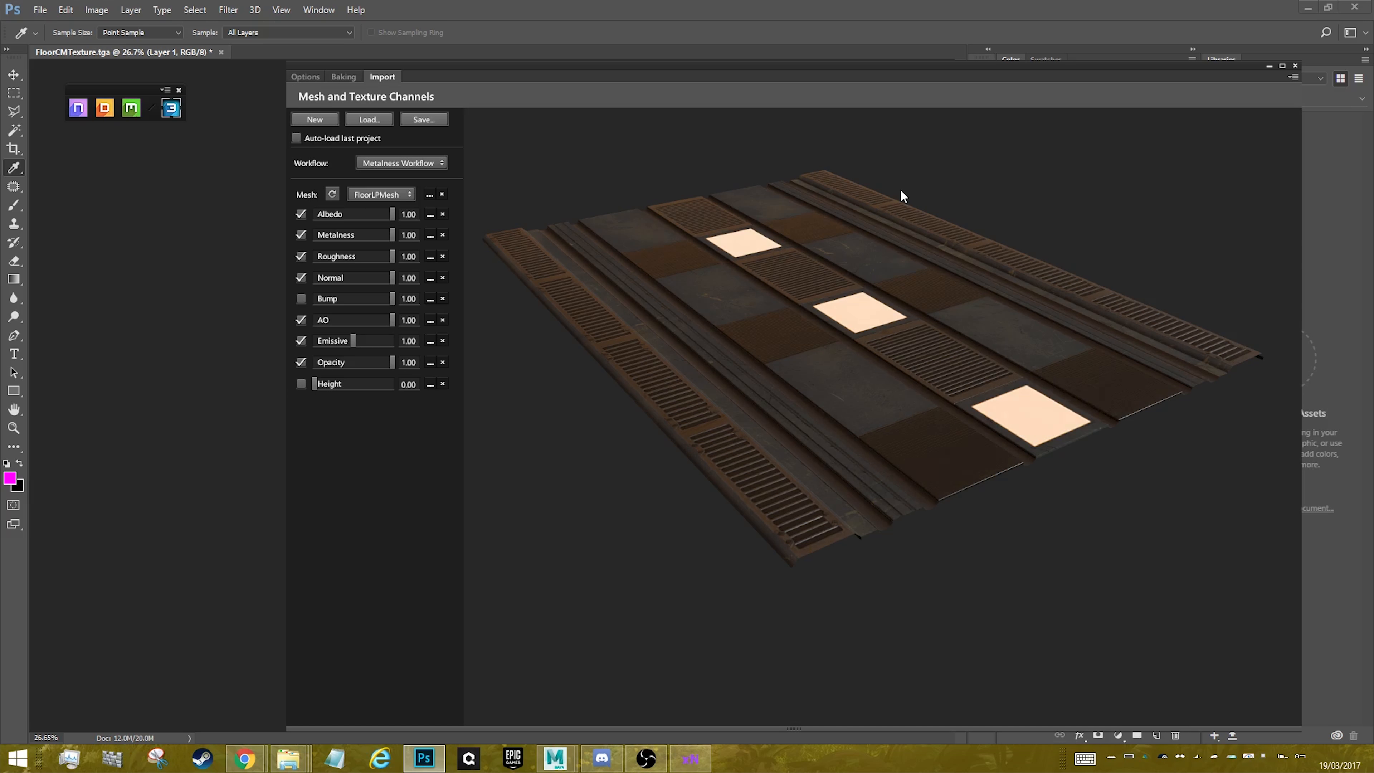
{"action": "left_click_drag", "start_coordinate": [895, 421], "coordinate": [822, 362]}
{"action": "scroll", "coordinate": [799, 403], "scroll_direction": "up", "scroll_amount": 5}
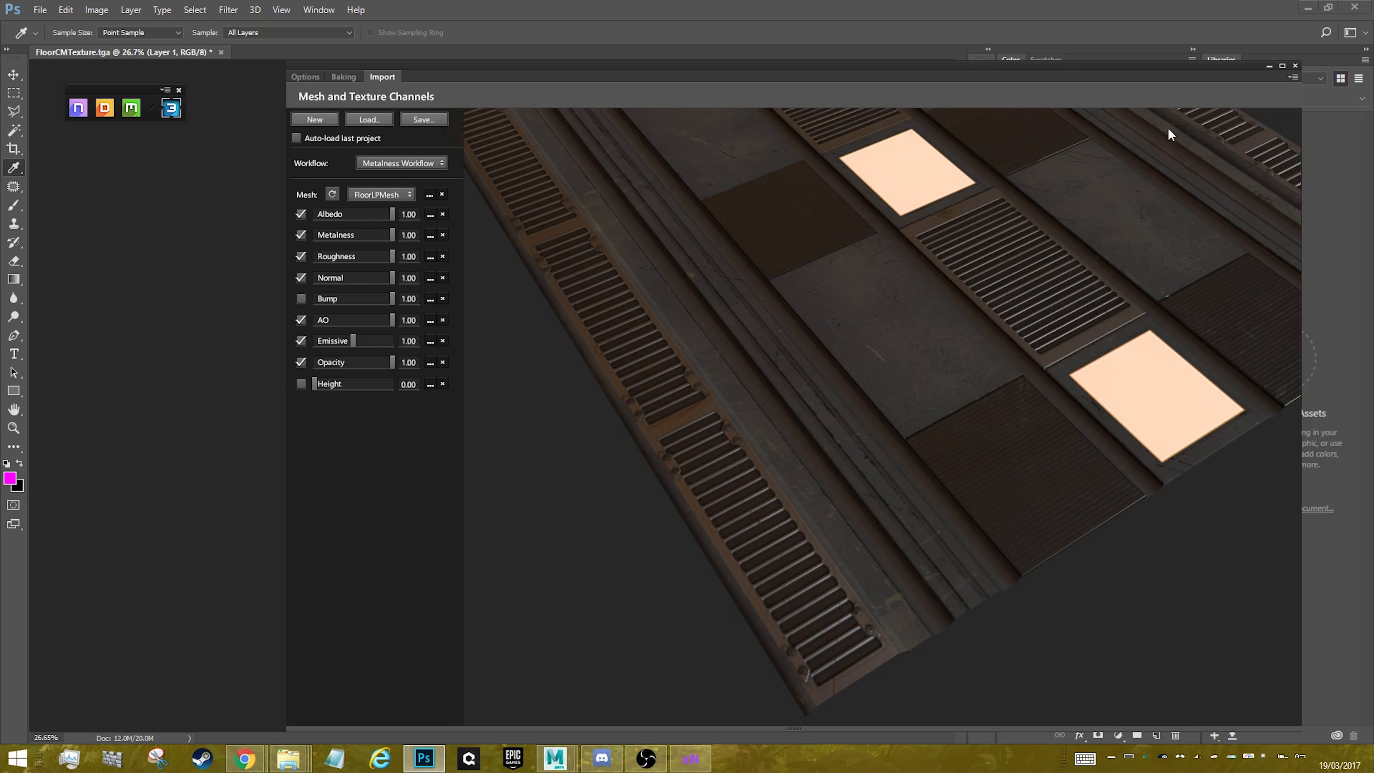
- Set the floor mesh's rendering mode to Cut-out
{"action": "mouse_move", "coordinate": [1301, 124]}
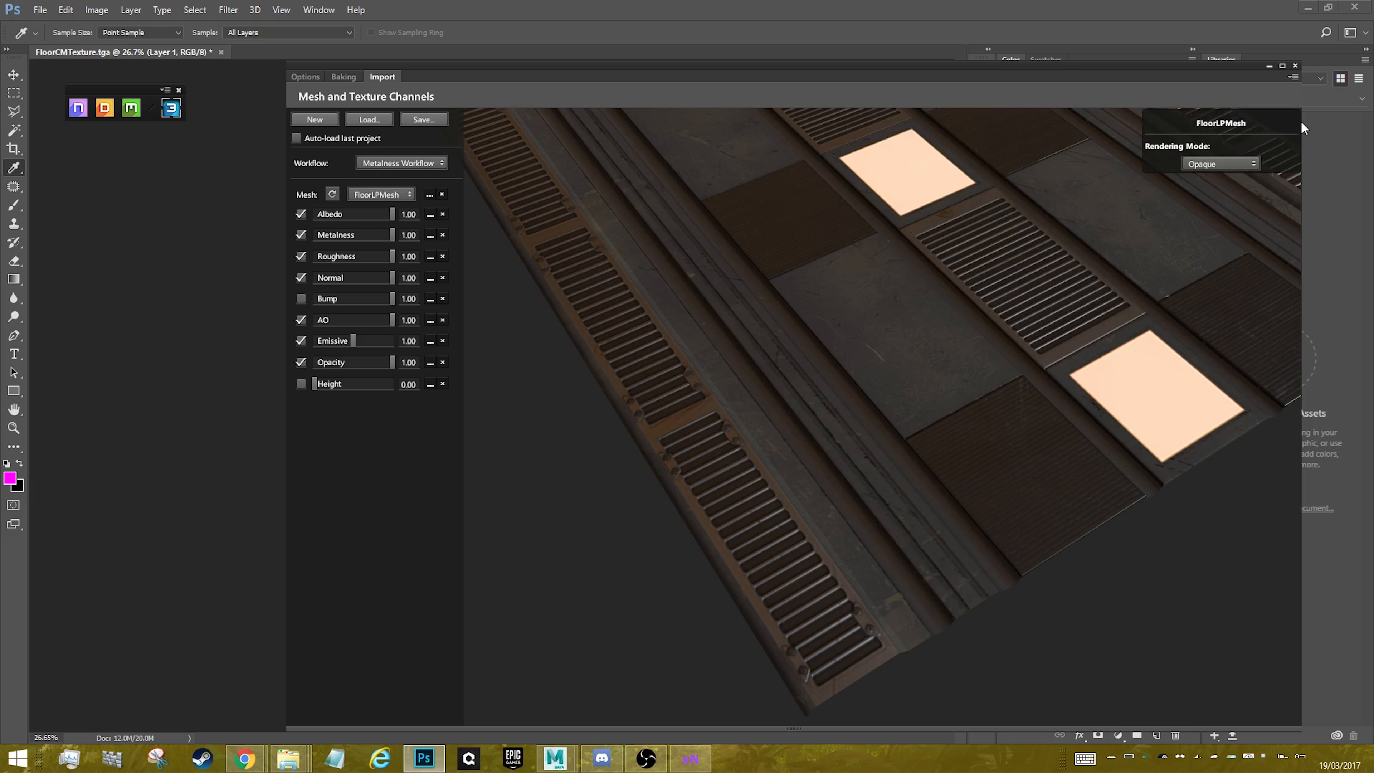
{"action": "left_click", "coordinate": [1238, 165]}
{"action": "left_click", "coordinate": [1217, 192]}
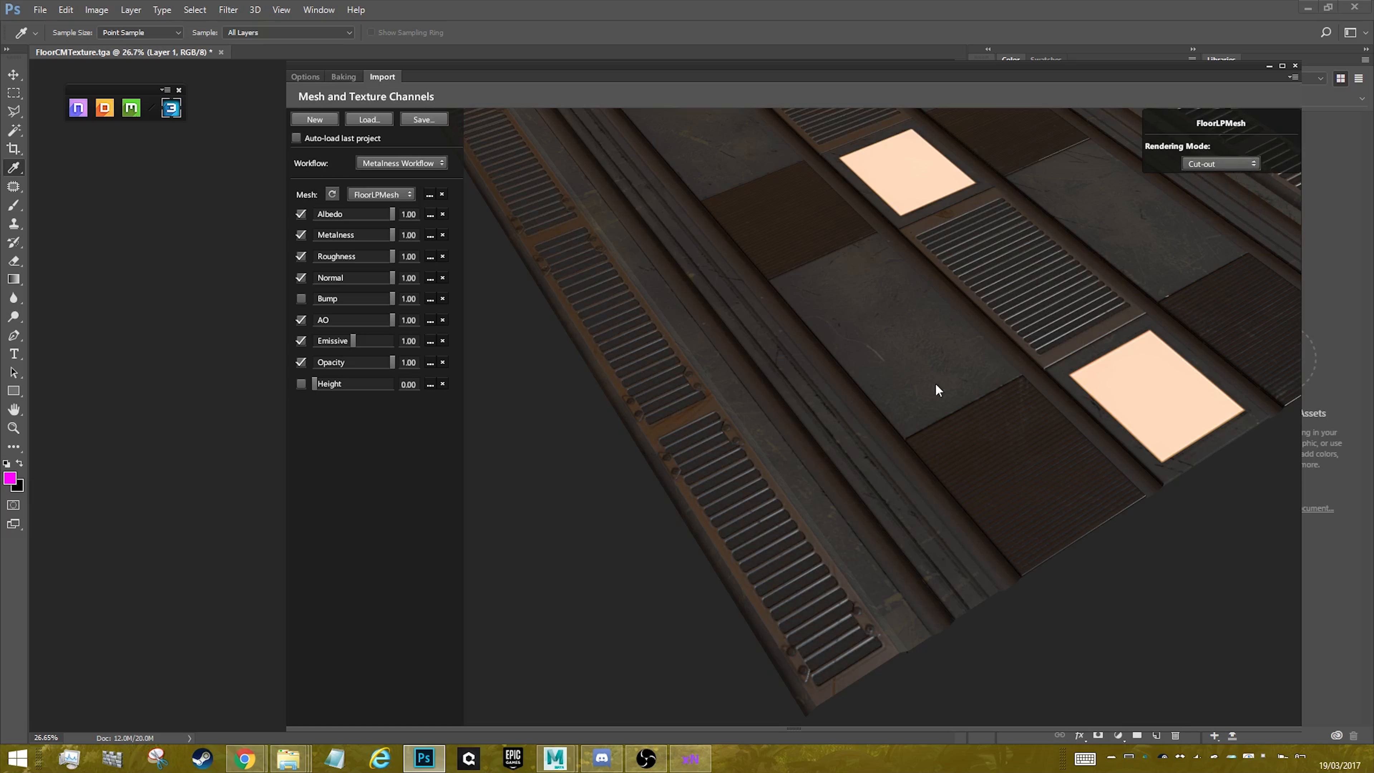
{"action": "mouse_move", "coordinate": [935, 383]}
{"action": "left_mouse_down"}
{"action": "mouse_move", "coordinate": [887, 488]}
{"action": "mouse_move", "coordinate": [909, 450]}
{"action": "mouse_move", "coordinate": [976, 417]}
{"action": "mouse_move", "coordinate": [932, 396]}
{"action": "left_mouse_up"}
{"action": "scroll", "coordinate": [889, 471], "scroll_direction": "down", "scroll_amount": 3}
- Switch the previewer's environment lighting to the Unreal Engine preset and set the direct light intensity to 2
{"action": "left_click", "coordinate": [303, 77]}
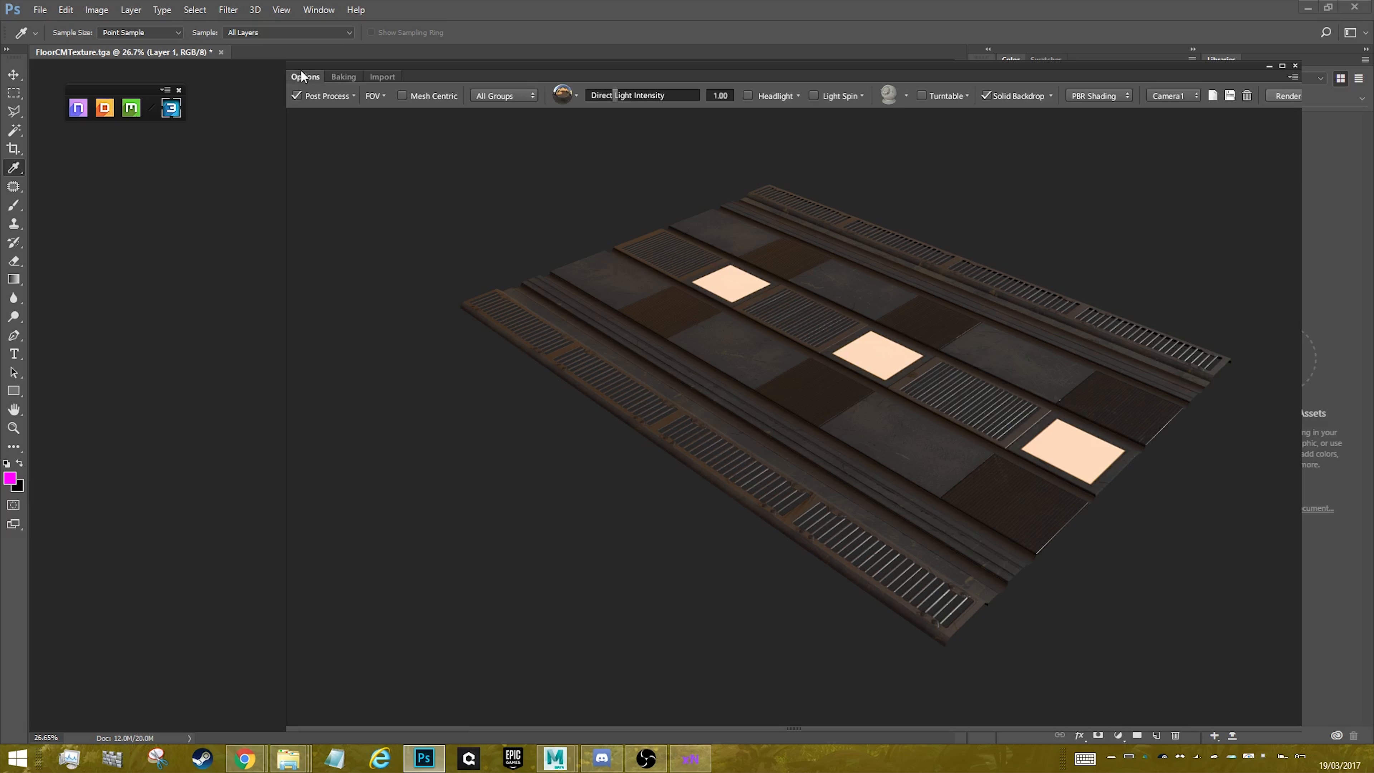
{"action": "left_click", "coordinate": [576, 94]}
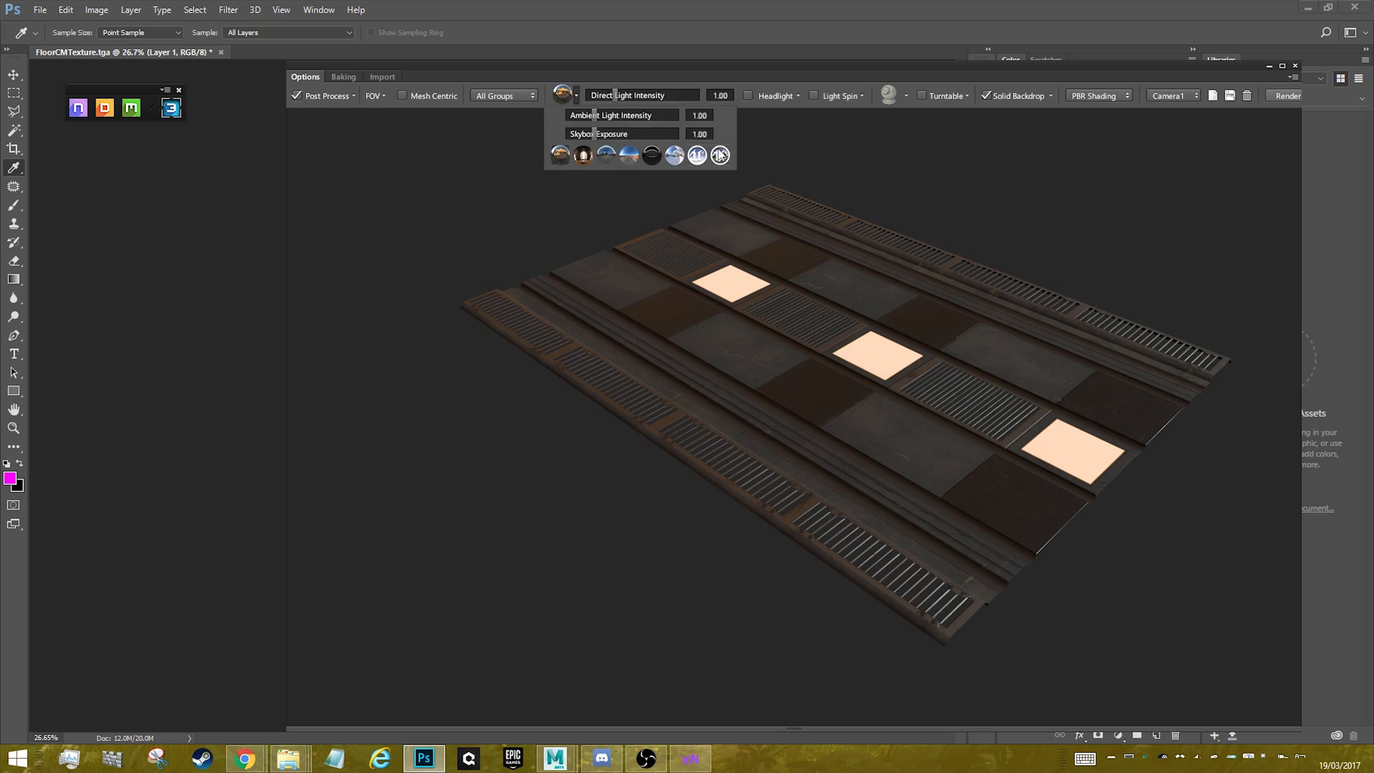
{"action": "left_click", "coordinate": [719, 156]}
{"action": "left_click", "coordinate": [728, 96]}
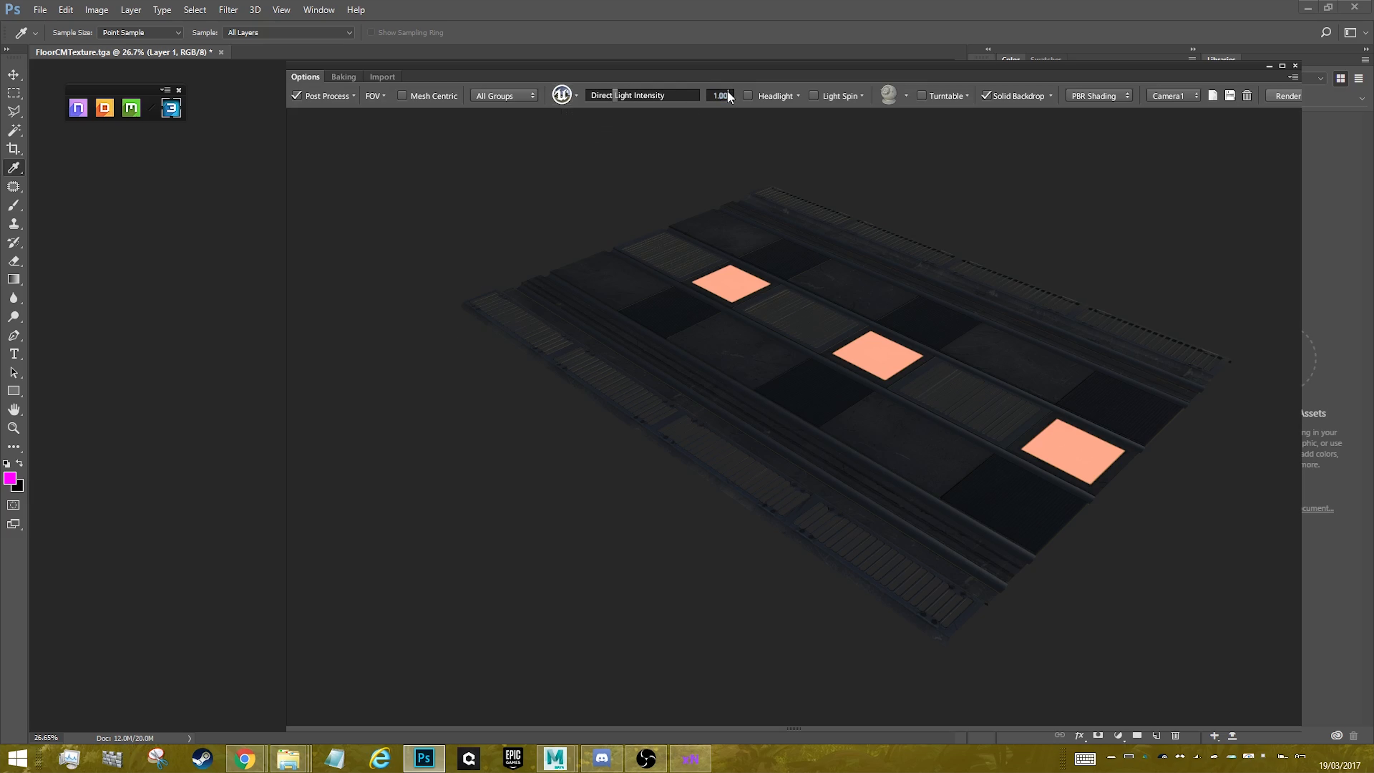
{"action": "type", "text": "2"}
{"action": "key", "text": "Return"}
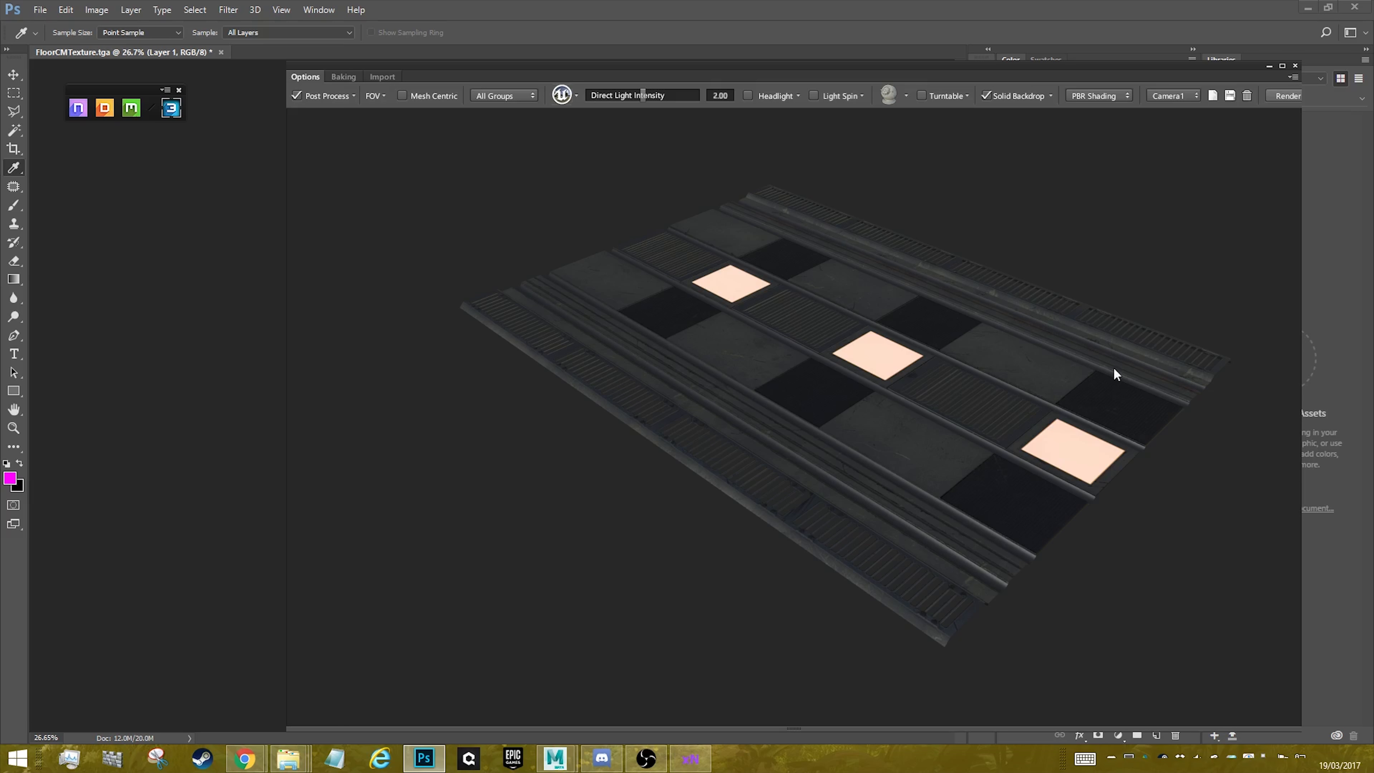
- Inspect the floor's textures and reflections from several angles under the new lighting, and close the 3D previewer
{"action": "left_click_drag", "start_coordinate": [1113, 368], "coordinate": [808, 428]}
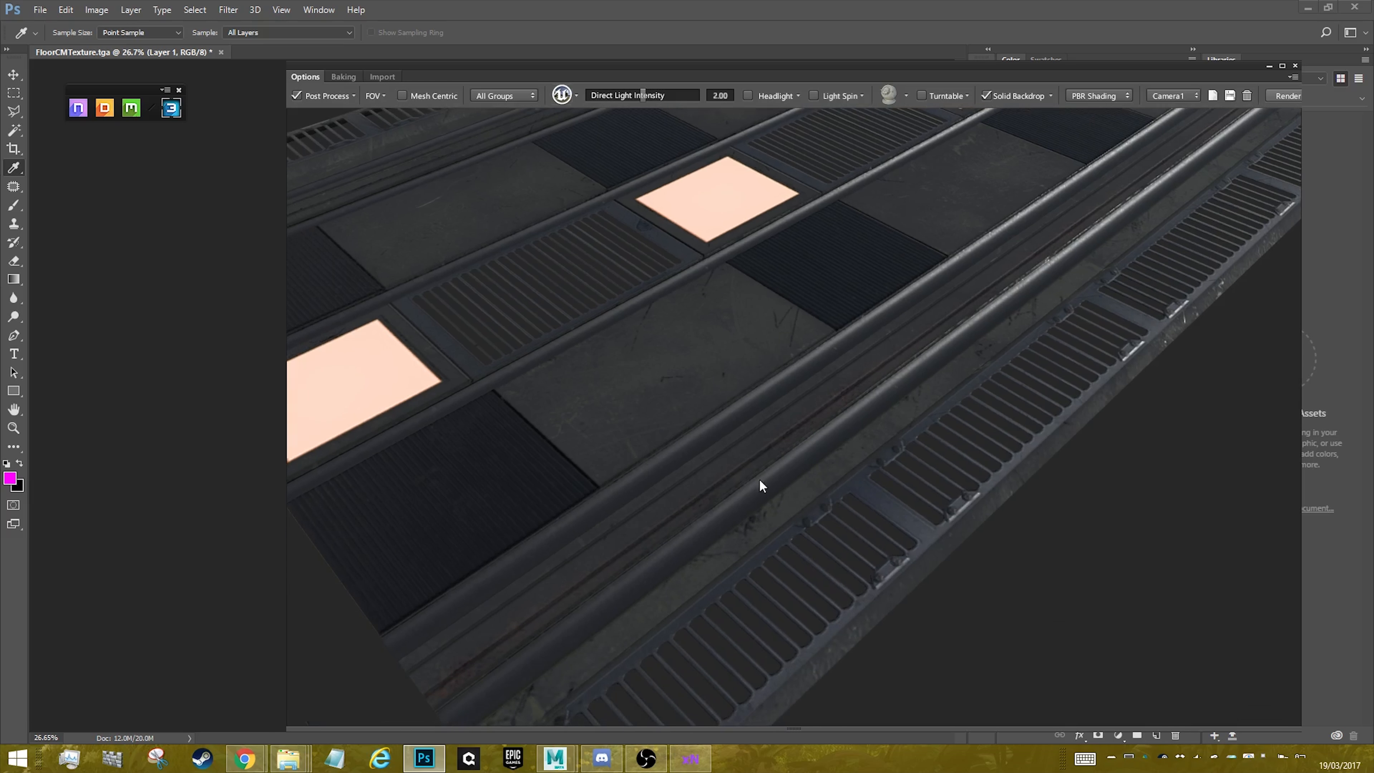
{"action": "left_click_drag", "start_coordinate": [759, 479], "coordinate": [956, 255]}
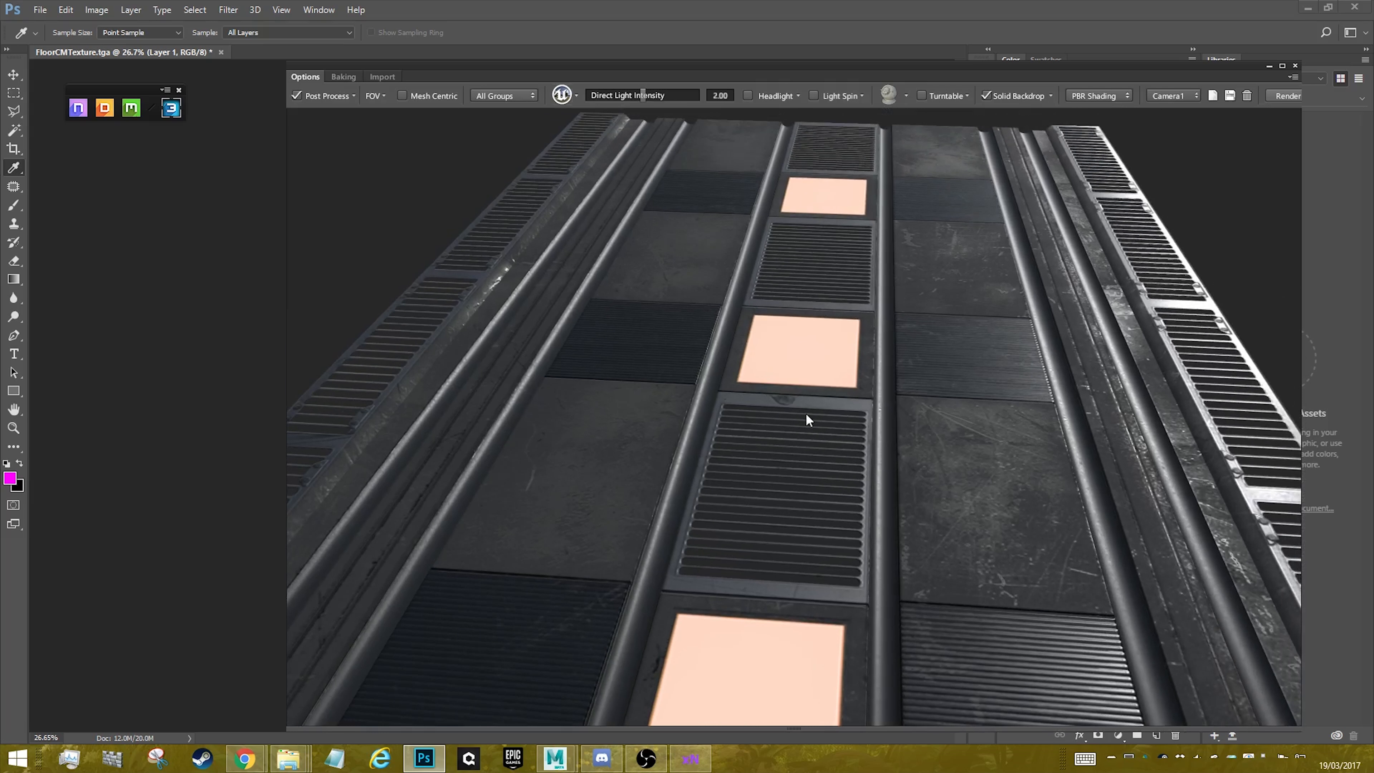
{"action": "left_click_drag", "start_coordinate": [806, 419], "coordinate": [1133, 113]}
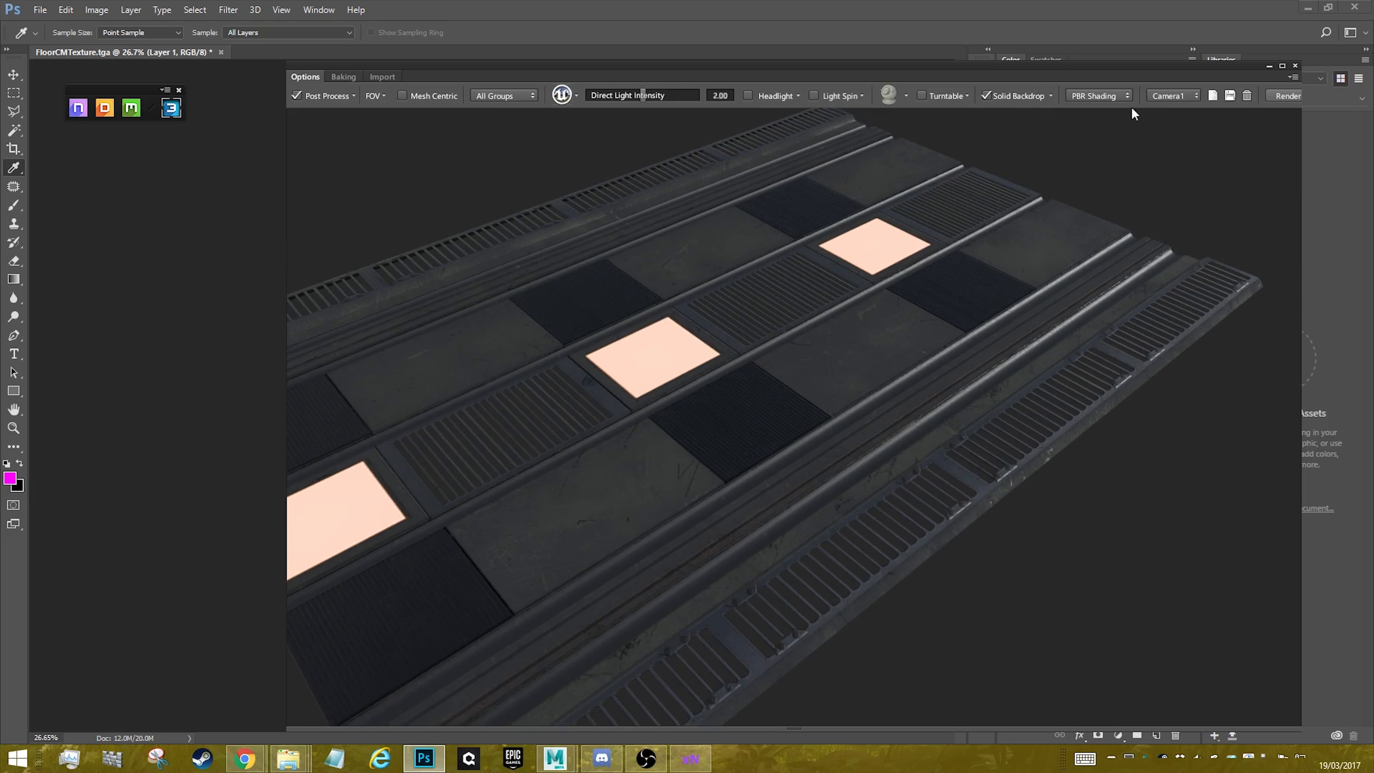
{"action": "left_click", "coordinate": [1292, 66]}
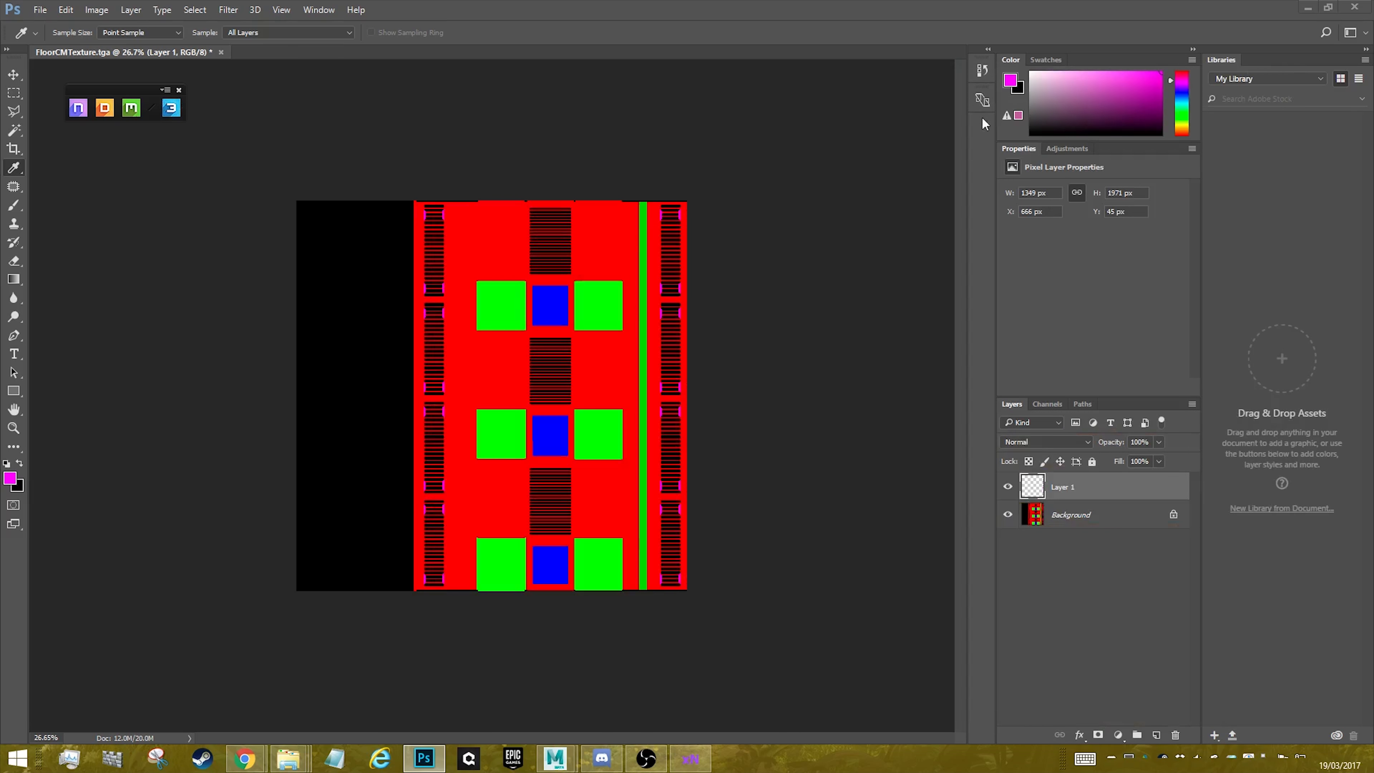
- Open DDO's Base Creator and load FloorMesh from the ExampleBaking FBX folder as the mesh input
{"action": "left_click", "coordinate": [103, 108]}
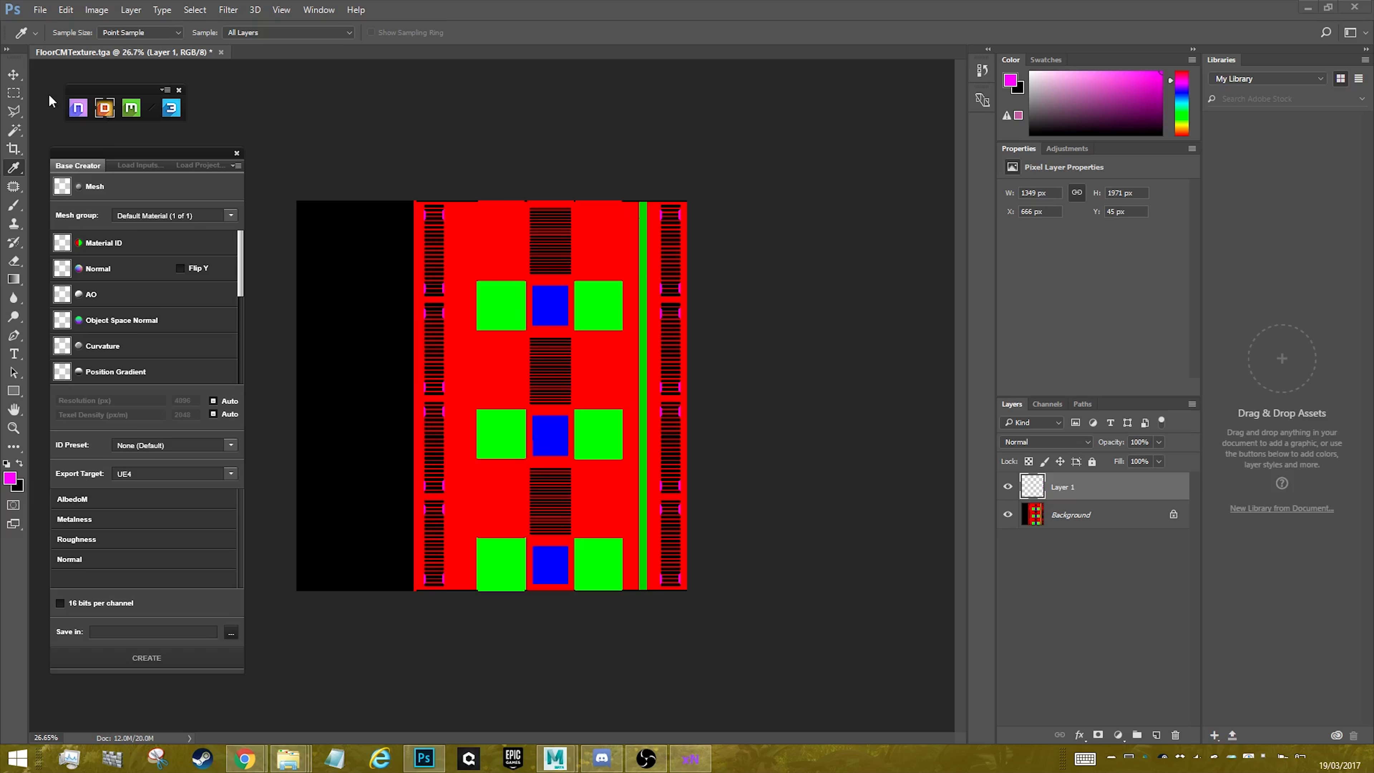
{"action": "left_click", "coordinate": [63, 187]}
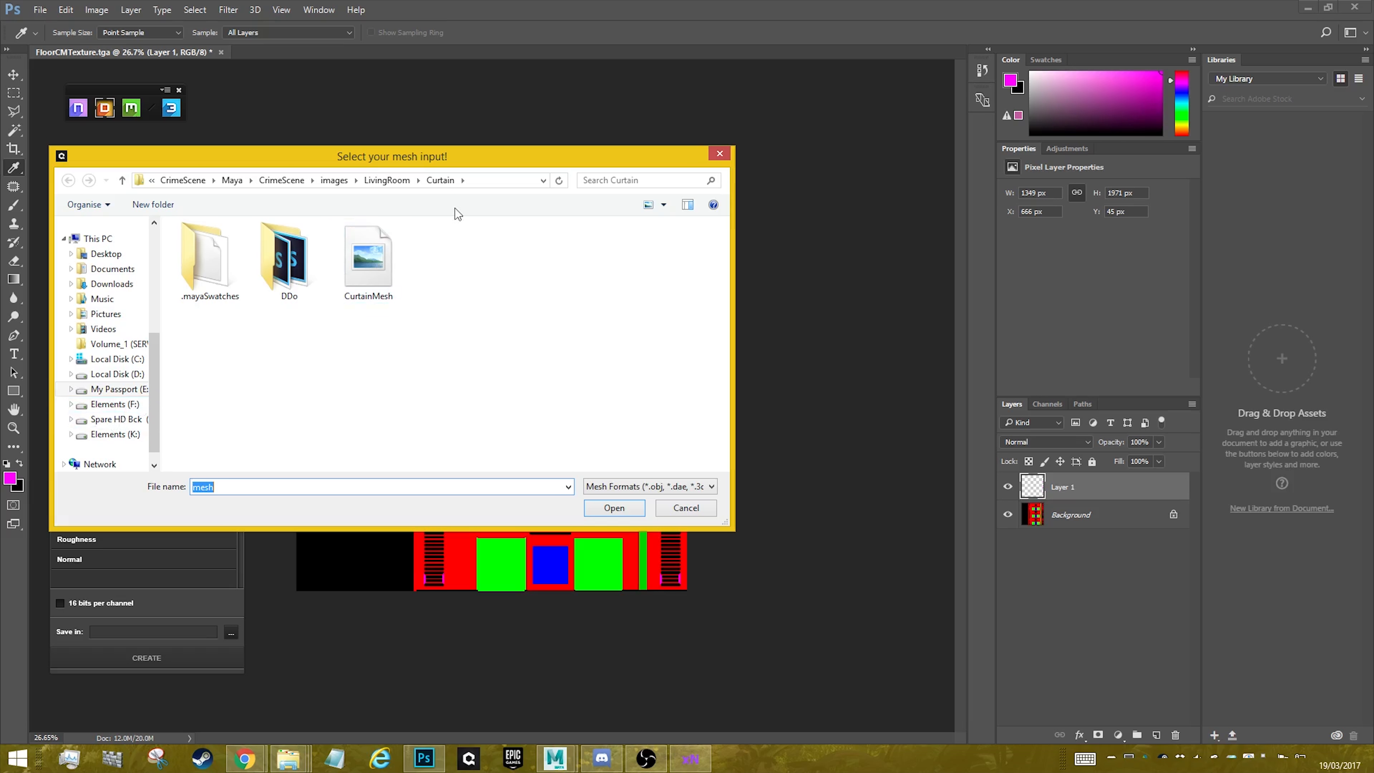
{"action": "left_click", "coordinate": [487, 178]}
{"action": "key", "text": "ctrl+v"}
{"action": "key", "text": "Return"}
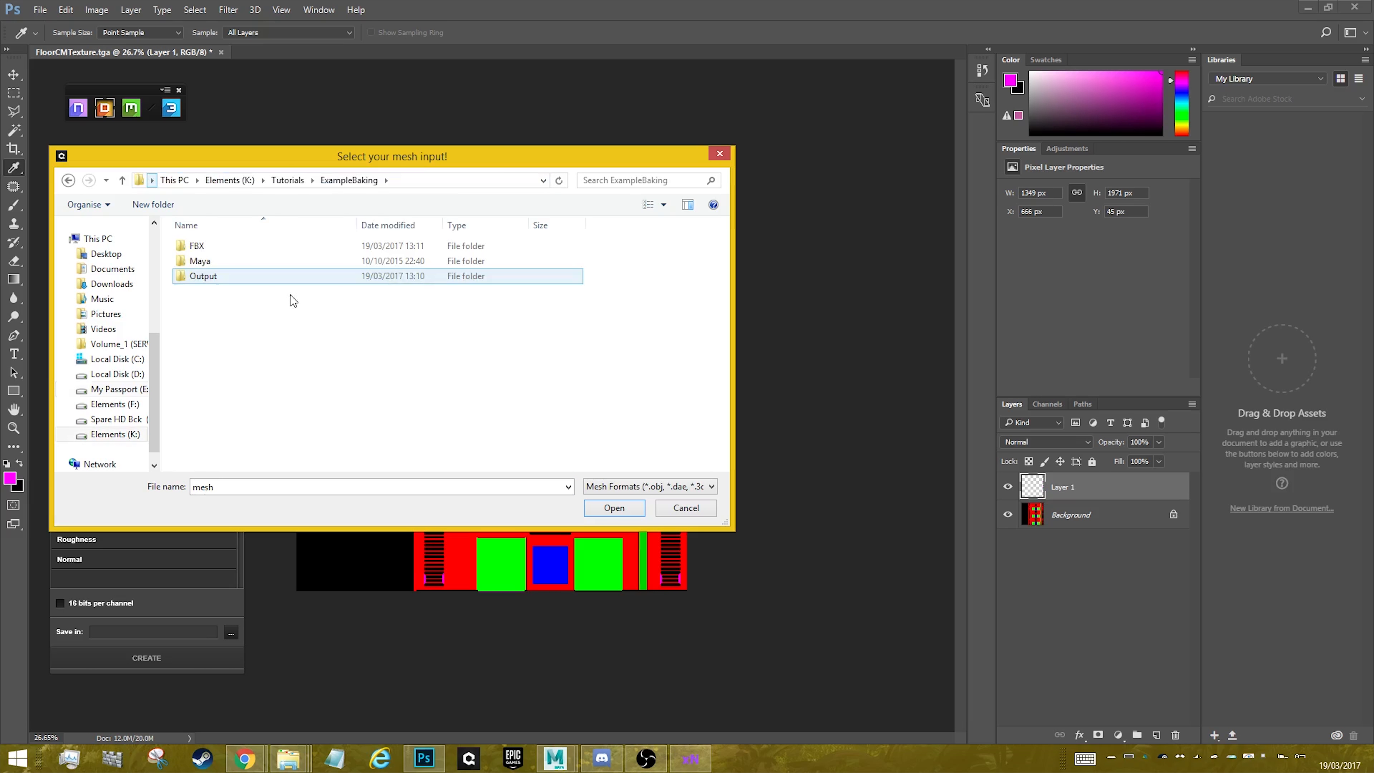
{"action": "left_click", "coordinate": [219, 276]}
{"action": "double_click", "coordinate": [219, 276]}
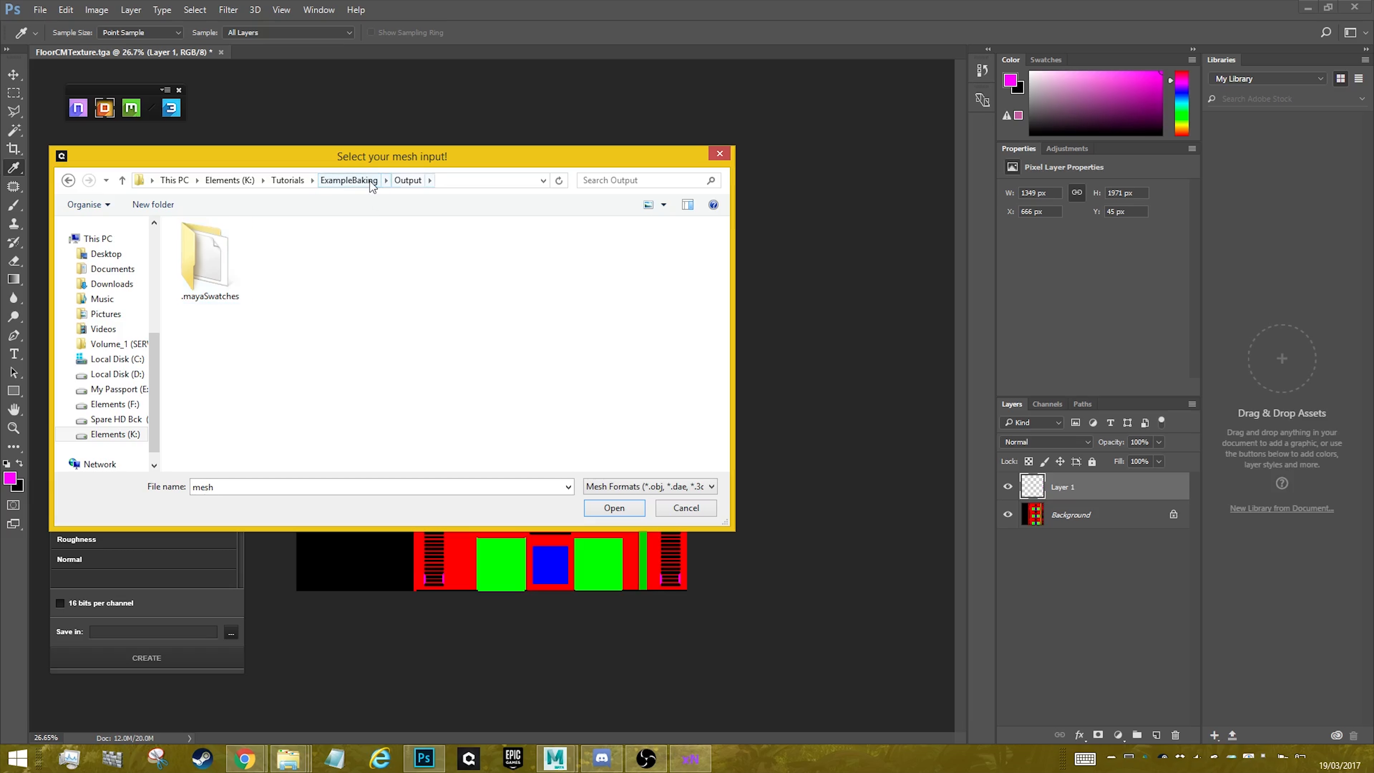
{"action": "left_click", "coordinate": [349, 180]}
{"action": "double_click", "coordinate": [209, 246]}
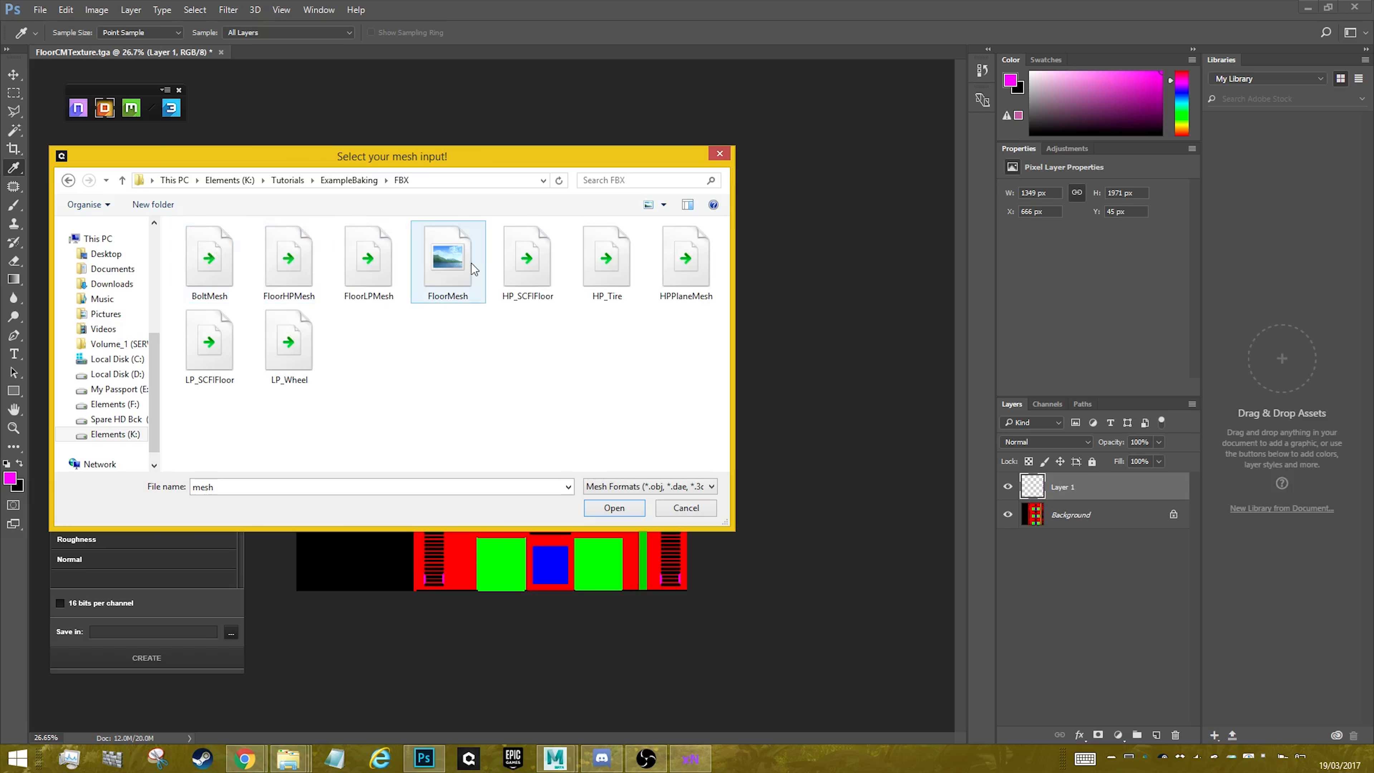
{"action": "left_click", "coordinate": [457, 269]}
{"action": "double_click", "coordinate": [457, 269]}
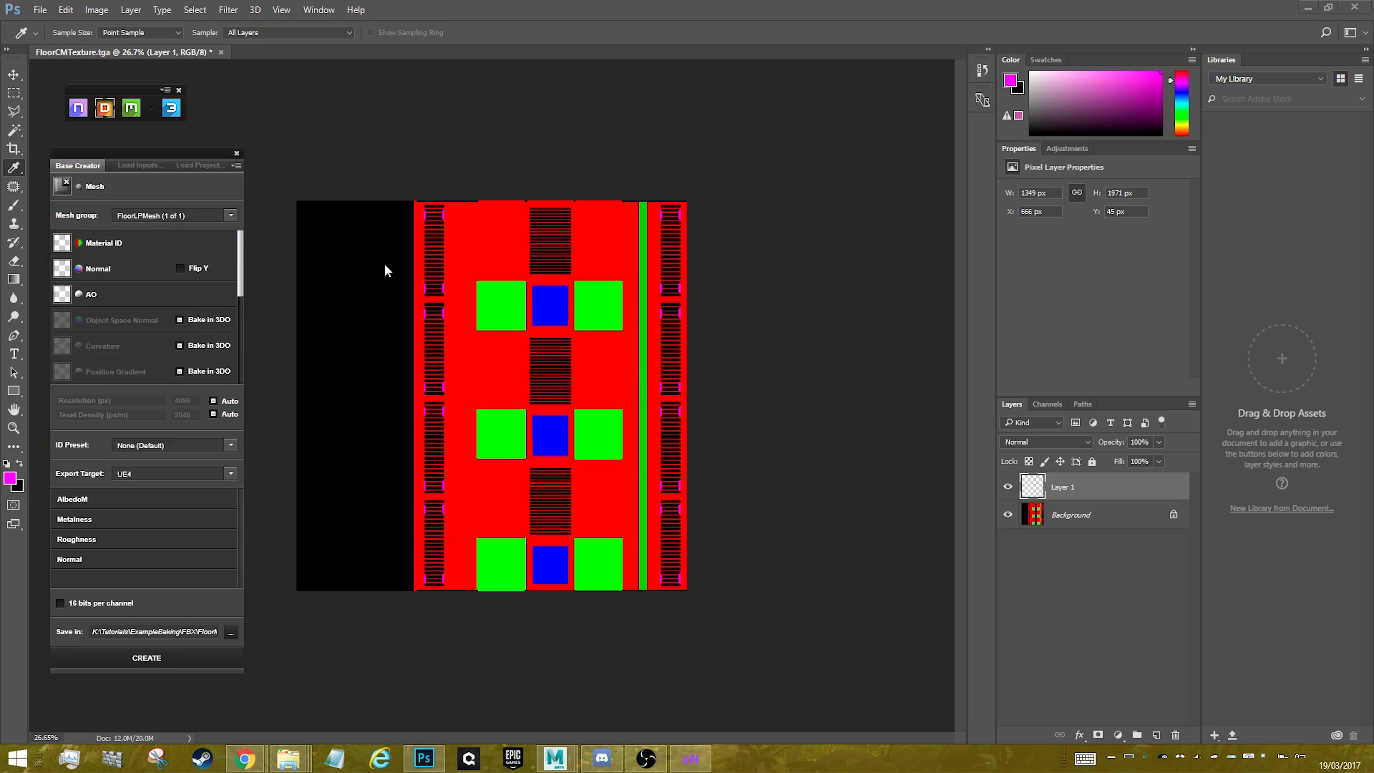
- Load FloorCMTexture as the Material ID input and FloorNRMTexture as the Normal input from the Output folder
{"action": "left_click", "coordinate": [70, 251]}
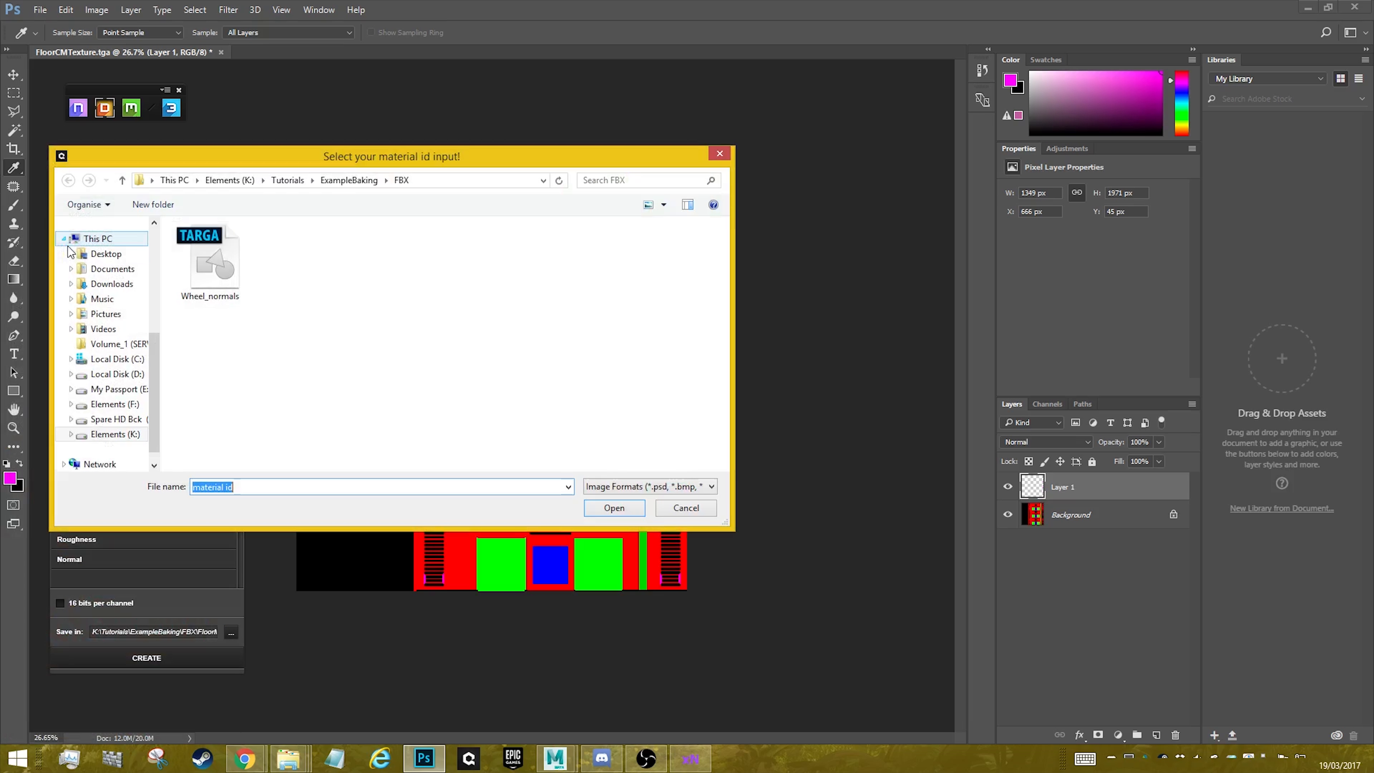
{"action": "left_click", "coordinate": [353, 185]}
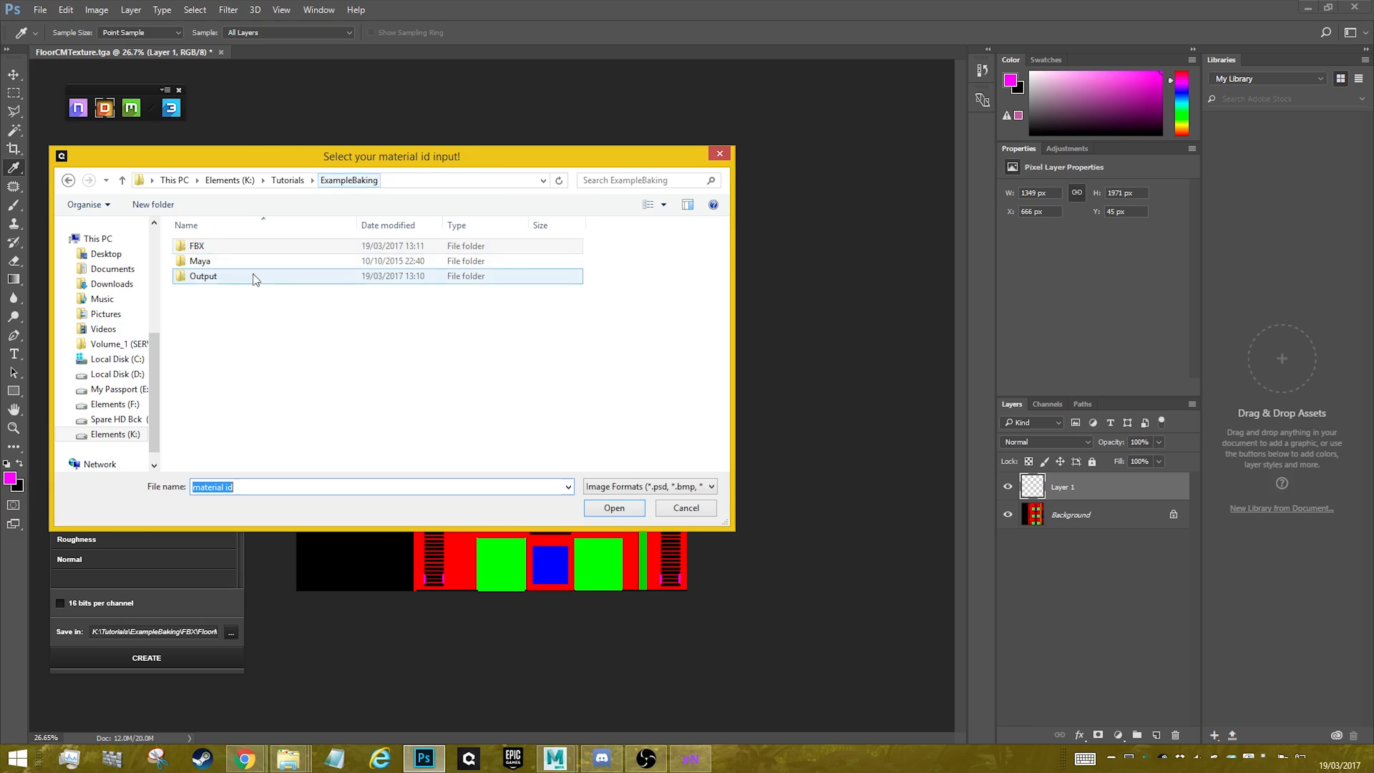
{"action": "double_click", "coordinate": [197, 277]}
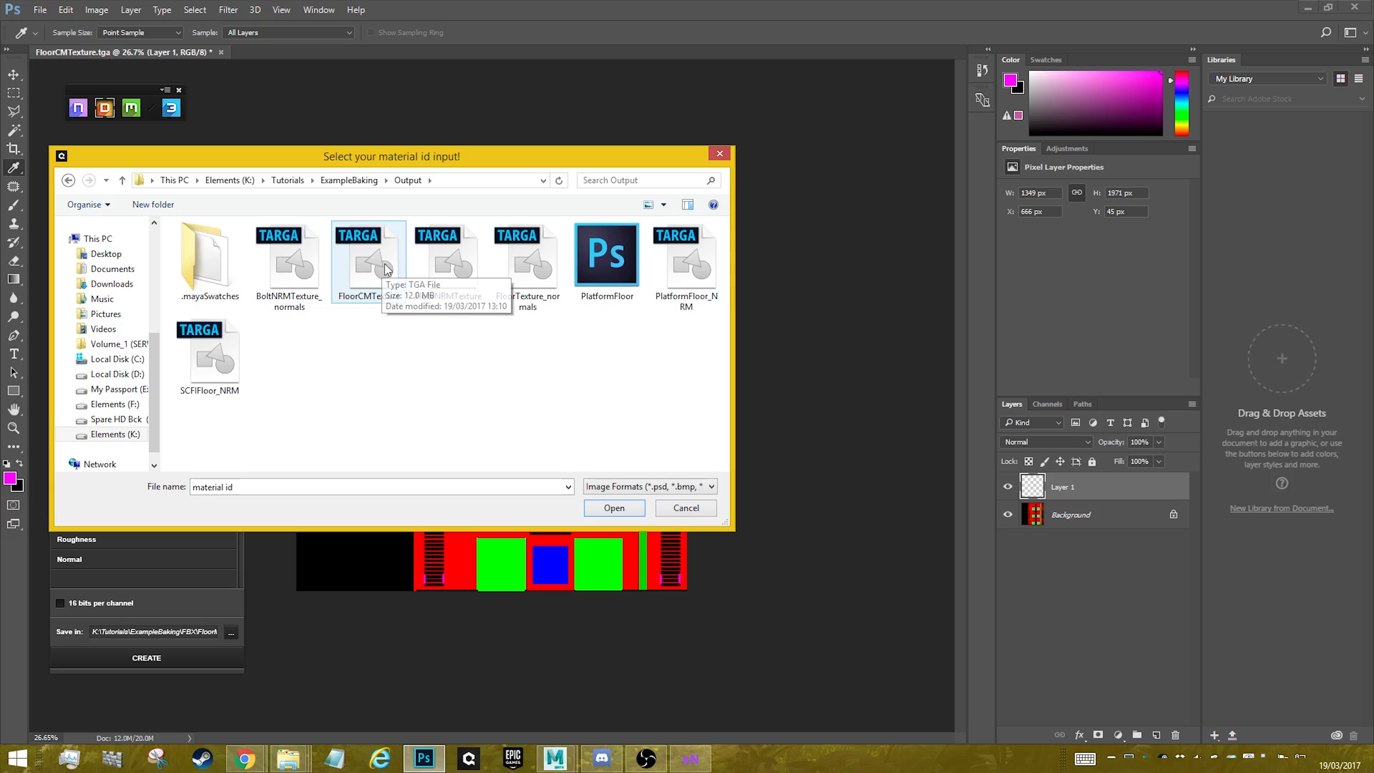
{"action": "double_click", "coordinate": [384, 256]}
{"action": "left_click", "coordinate": [67, 272]}
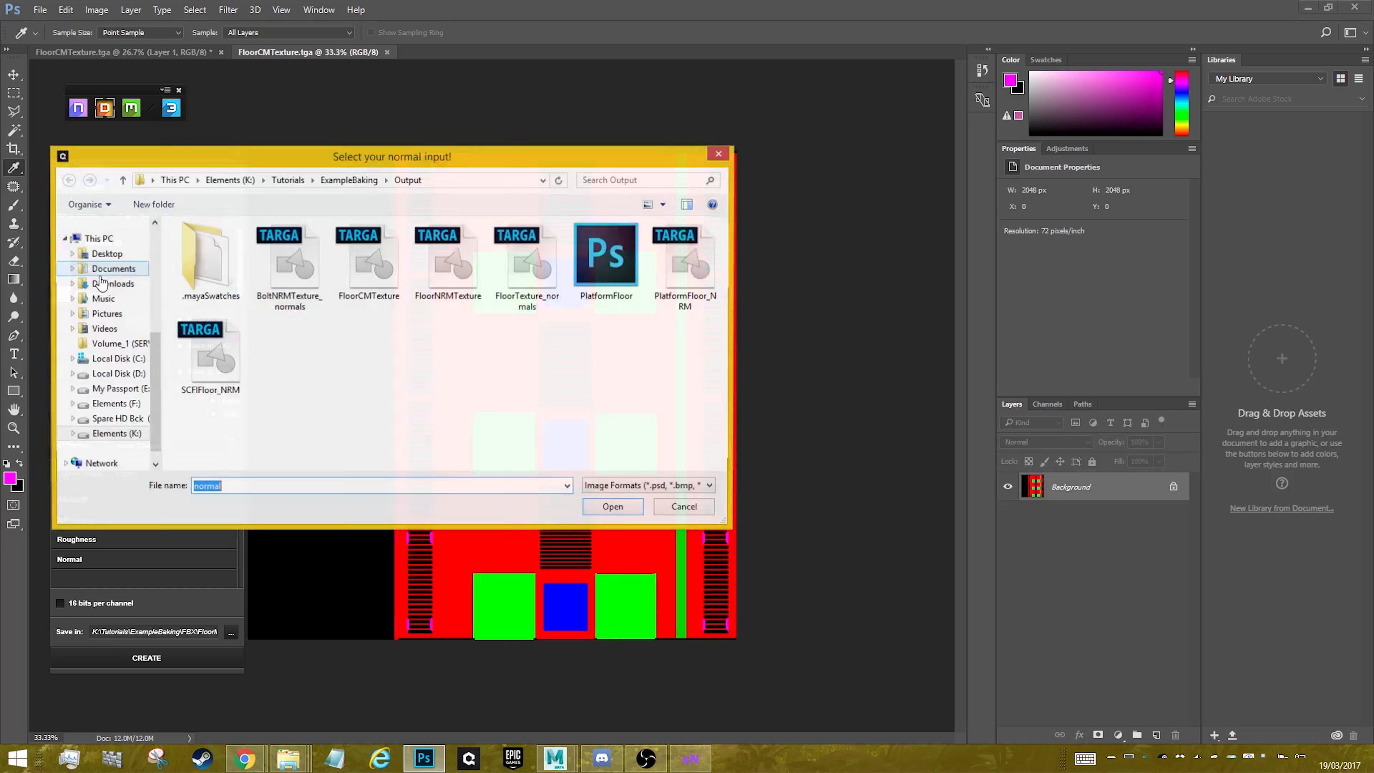
{"action": "double_click", "coordinate": [455, 248]}
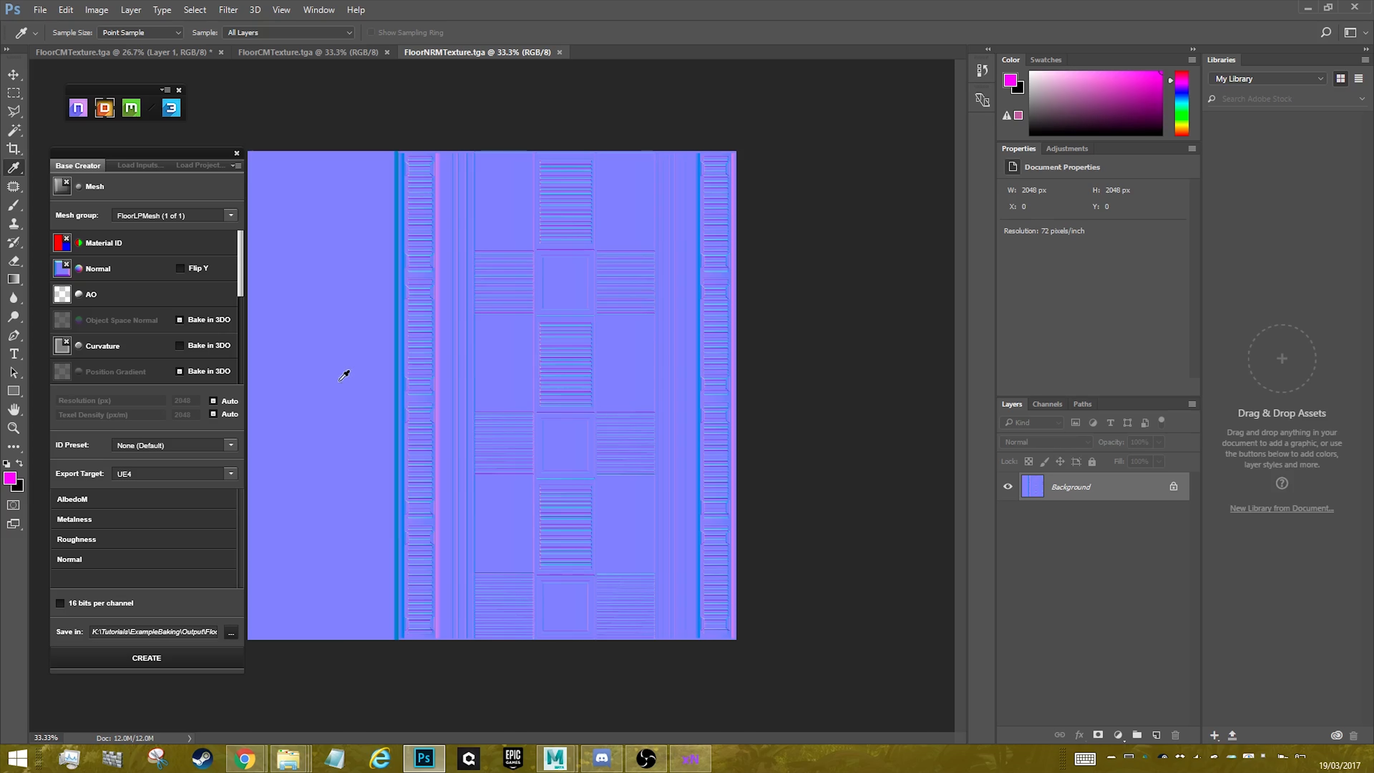
- Toggle baking of the Curvature map, close the normal map document and reload FloorNRMTexture as the Normal input
{"action": "left_click", "coordinate": [180, 345]}
{"action": "left_click", "coordinate": [179, 346]}
{"action": "key", "text": "ctrl+w"}
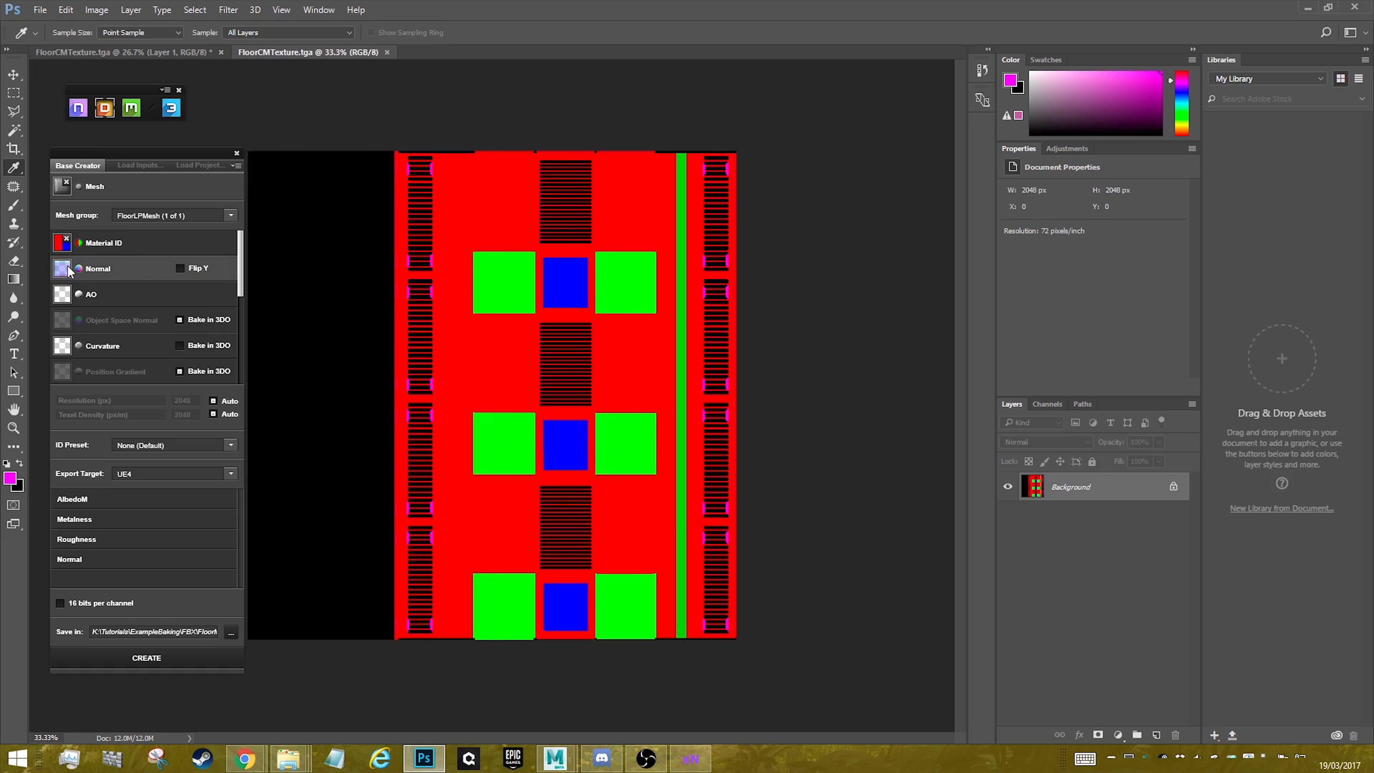
{"action": "left_click", "coordinate": [67, 269]}
{"action": "double_click", "coordinate": [457, 260]}
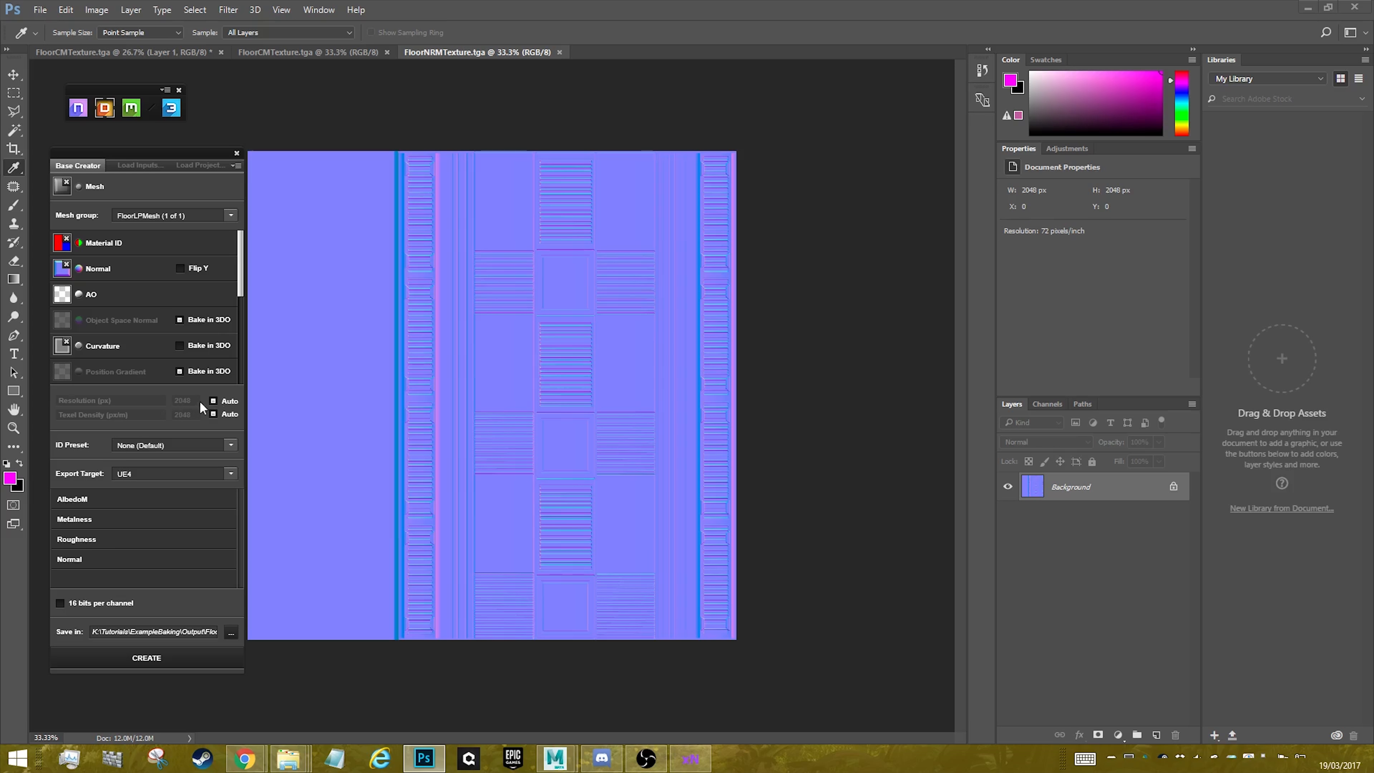
- Turn off automatic resolution and texel density, and restore both to Auto
{"action": "left_click", "coordinate": [213, 400]}
{"action": "left_click", "coordinate": [213, 414]}
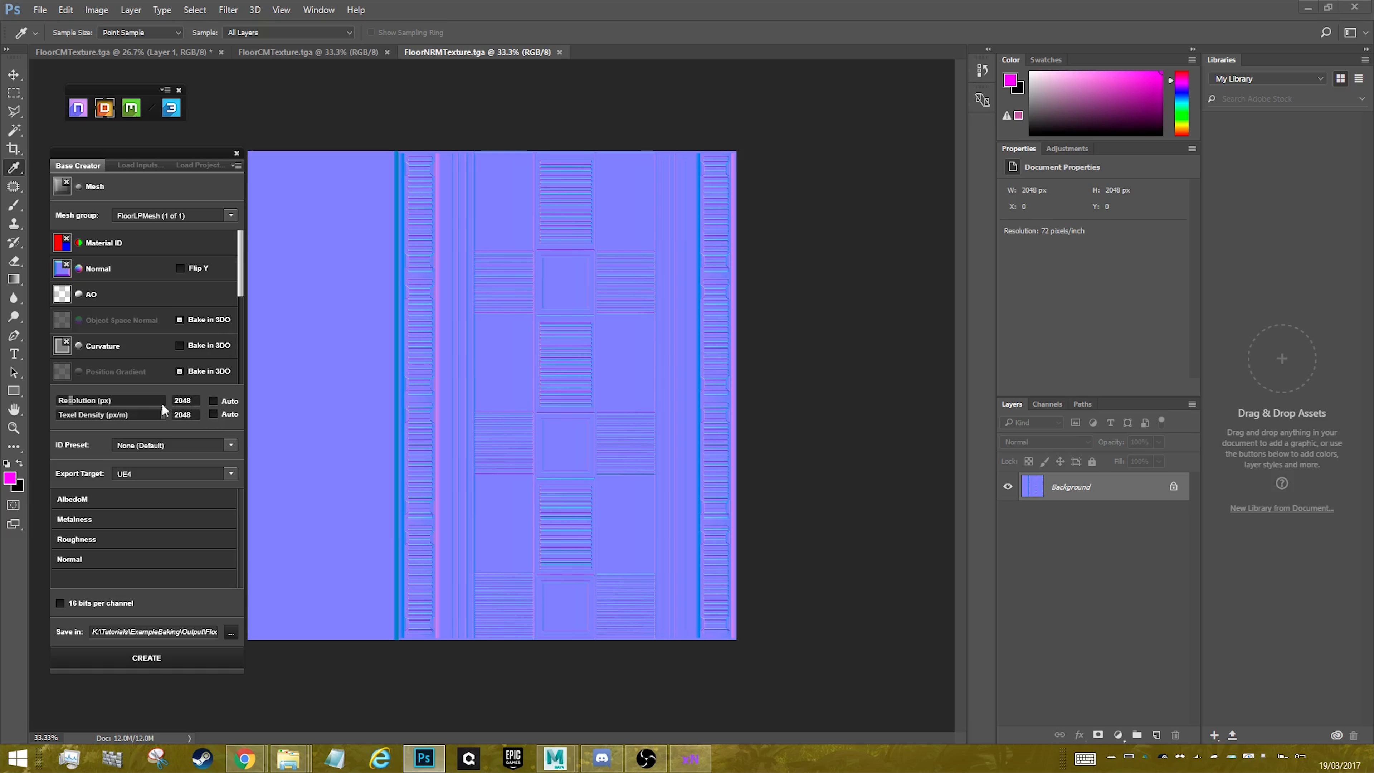
{"action": "left_click", "coordinate": [213, 413]}
{"action": "left_click", "coordinate": [213, 401]}
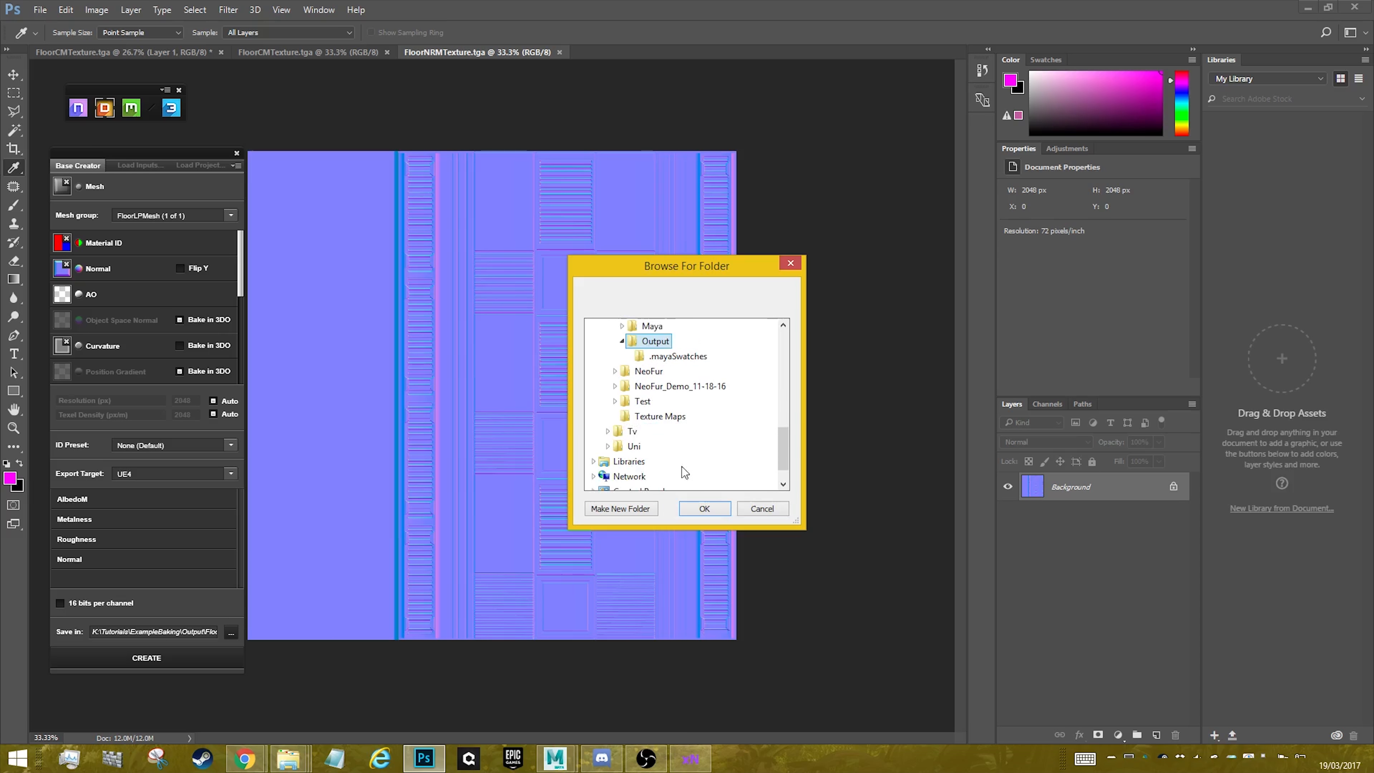
- Make a new folder named Ddo inside Output and set it as the project's save location
{"action": "left_click", "coordinate": [630, 508]}
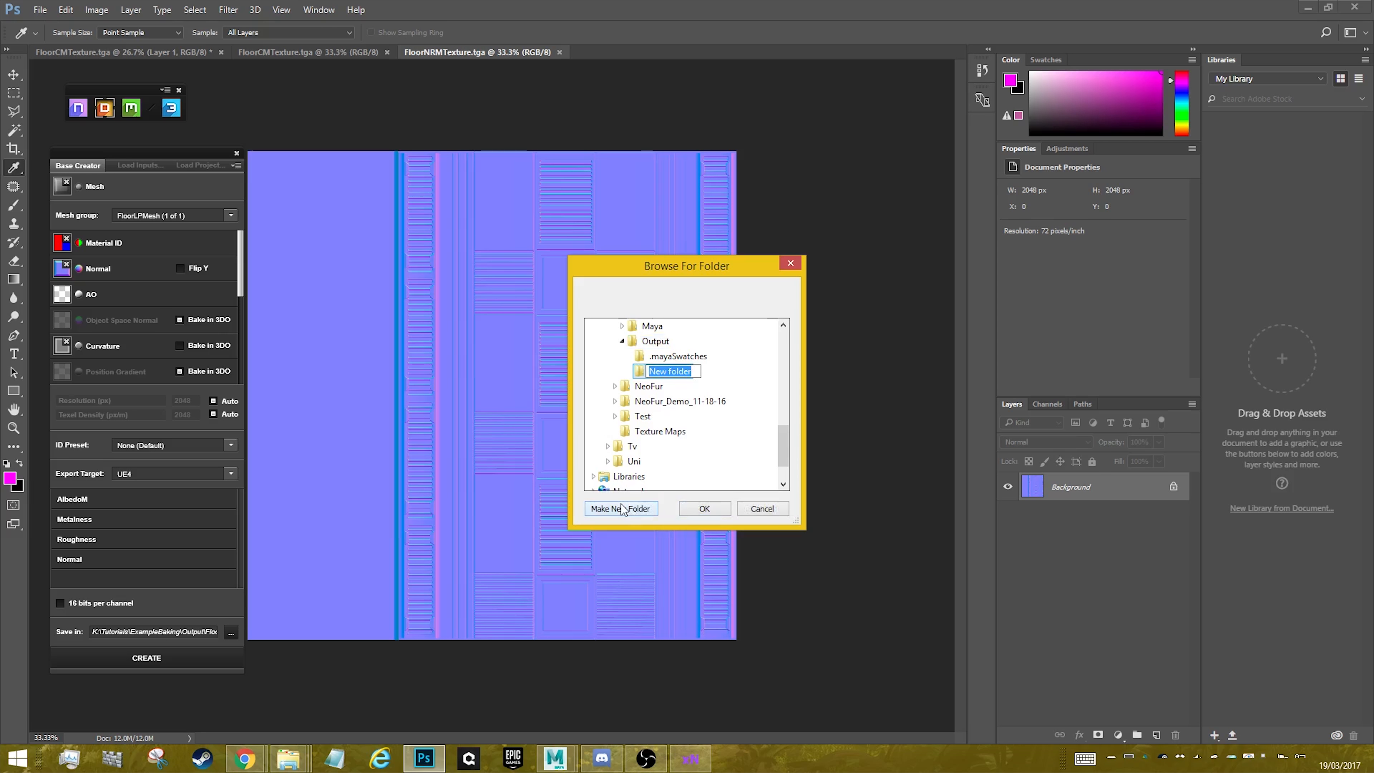
{"action": "type", "text": "Ddo"}
{"action": "key", "text": "Return"}
{"action": "left_click", "coordinate": [705, 508]}
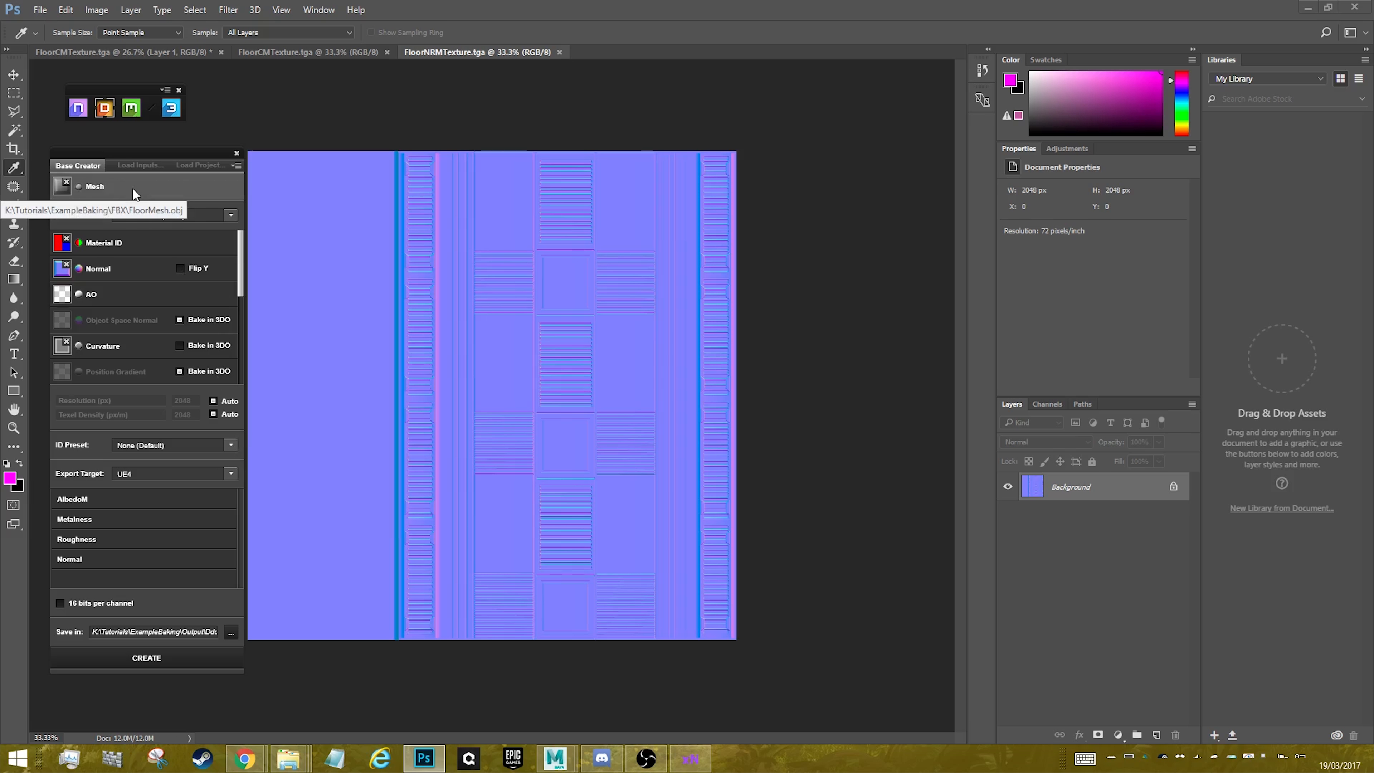
- Create the DDO project from the loaded mesh, Material ID and Normal inputs, and dismiss the completion message
{"action": "mouse_move", "coordinate": [217, 289]}
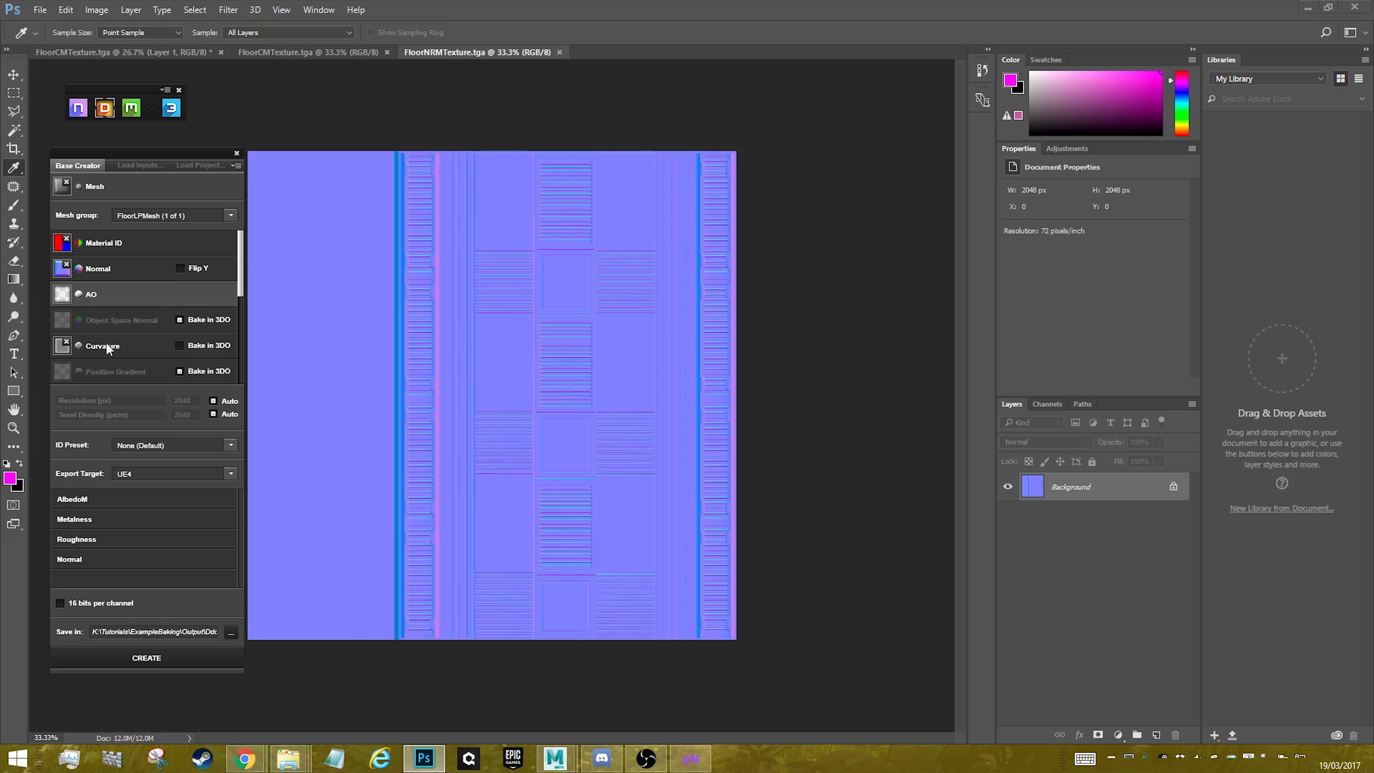
{"action": "left_click", "coordinate": [164, 659]}
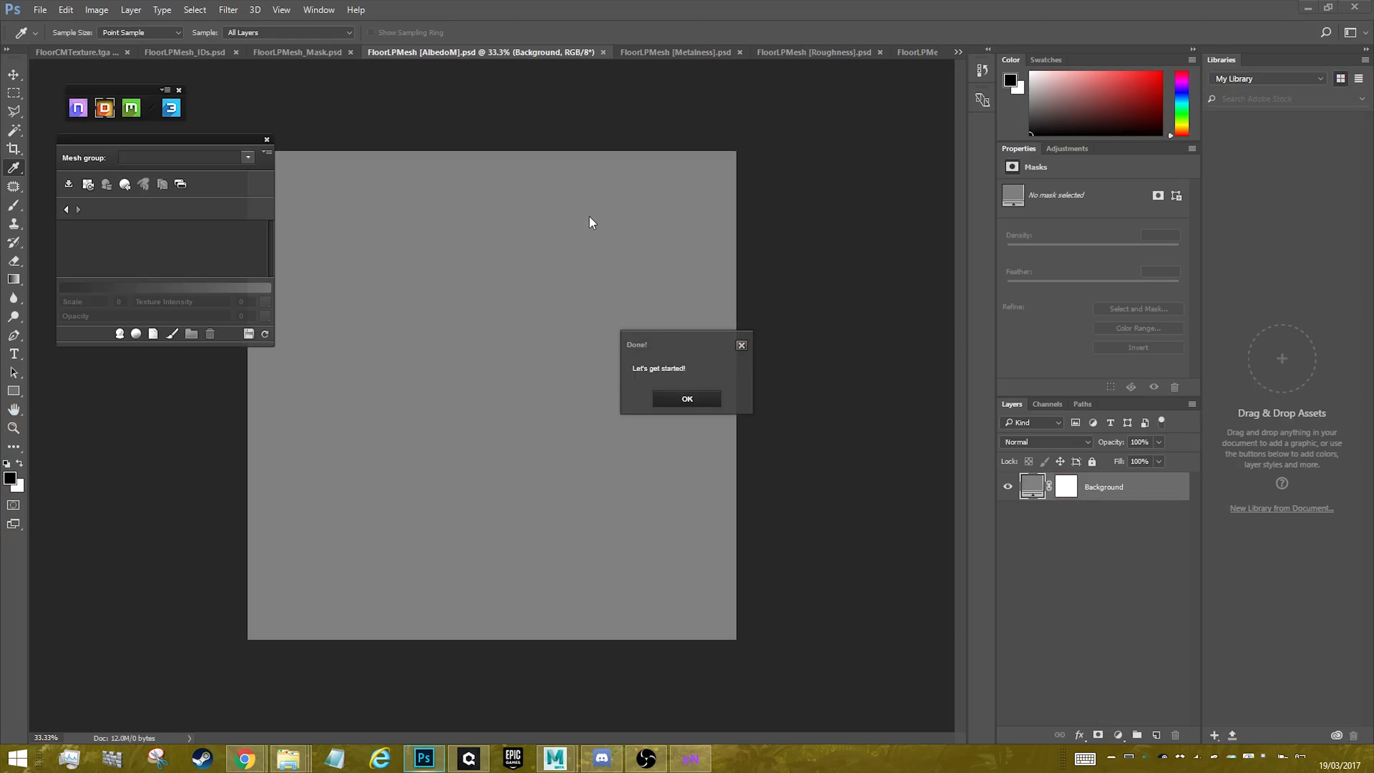
{"action": "left_click", "coordinate": [676, 402]}
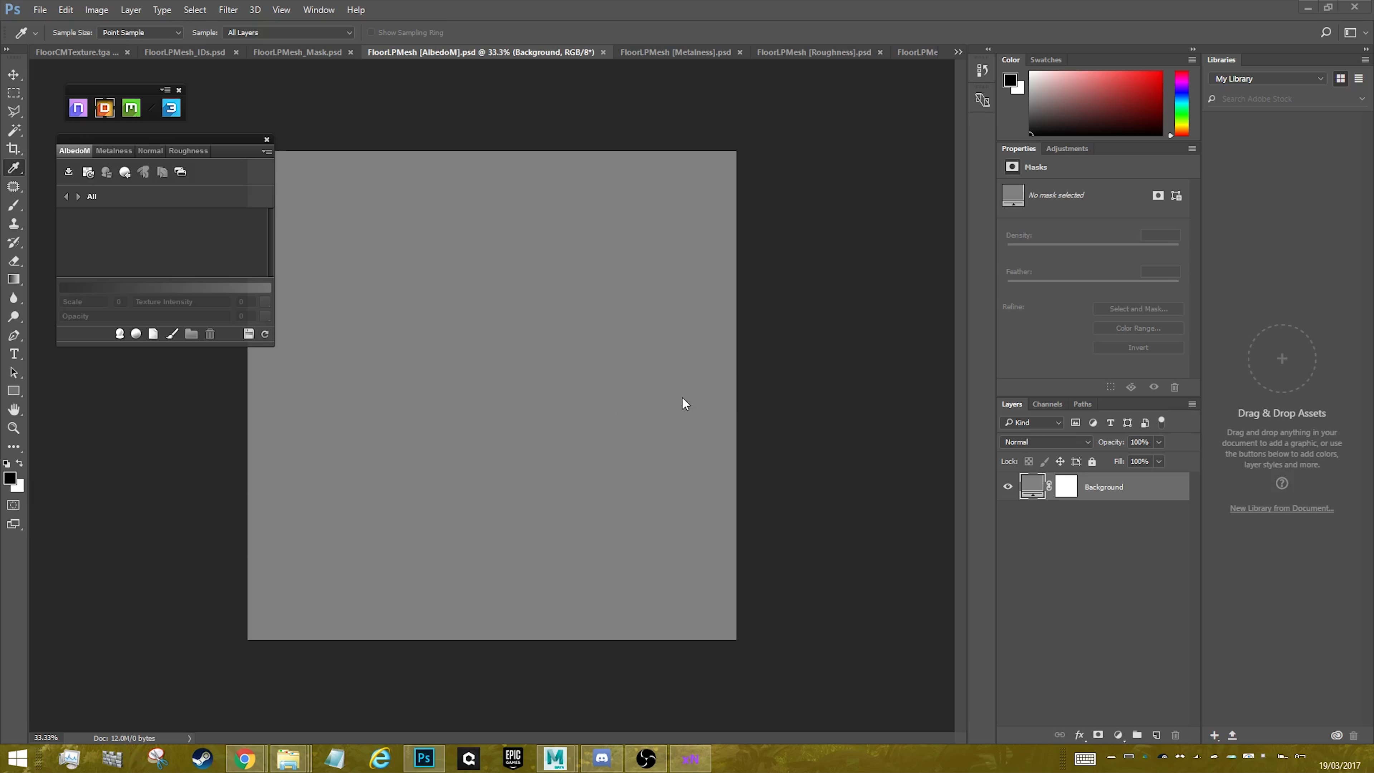
- Open the 3D previewer for the new project and arrange it beside the DDO layer panel
{"action": "left_click_drag", "start_coordinate": [218, 142], "coordinate": [200, 156]}
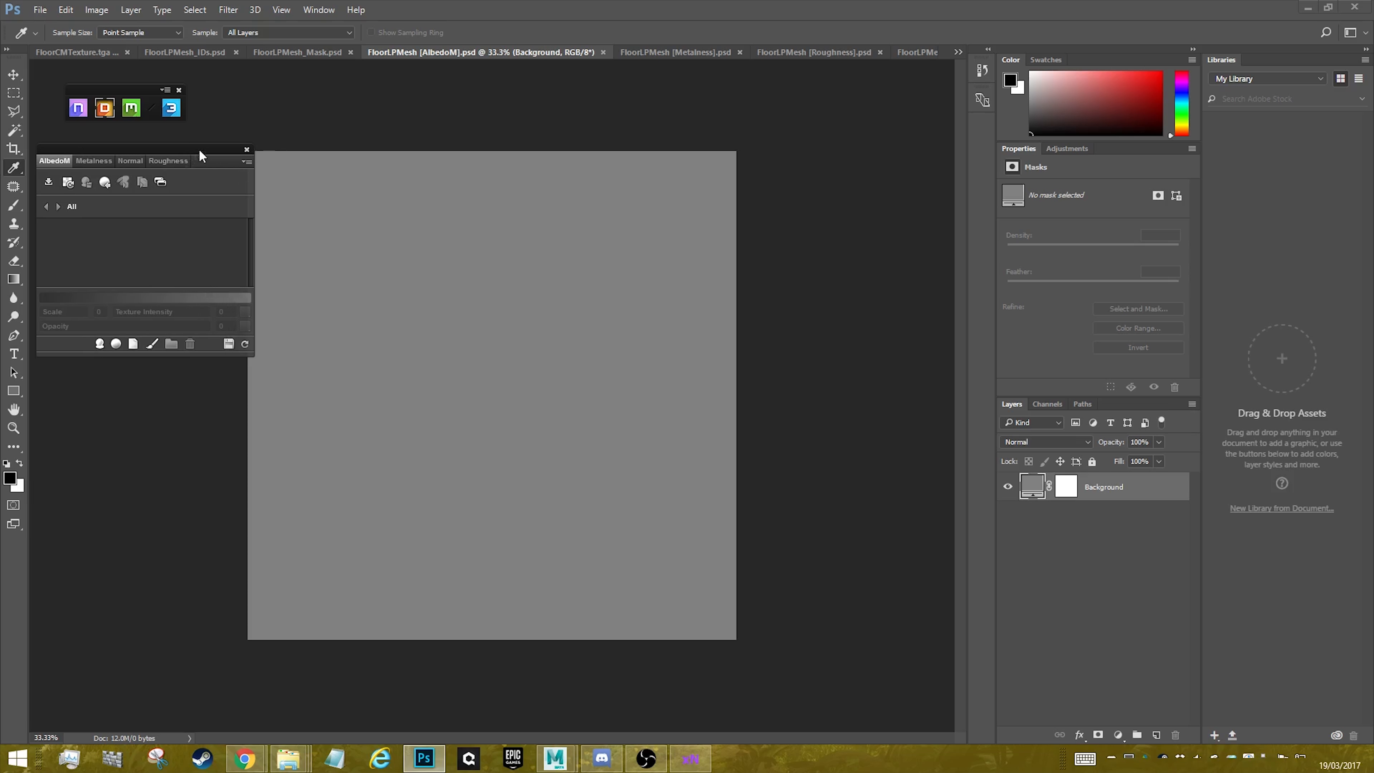
{"action": "left_click", "coordinate": [172, 111]}
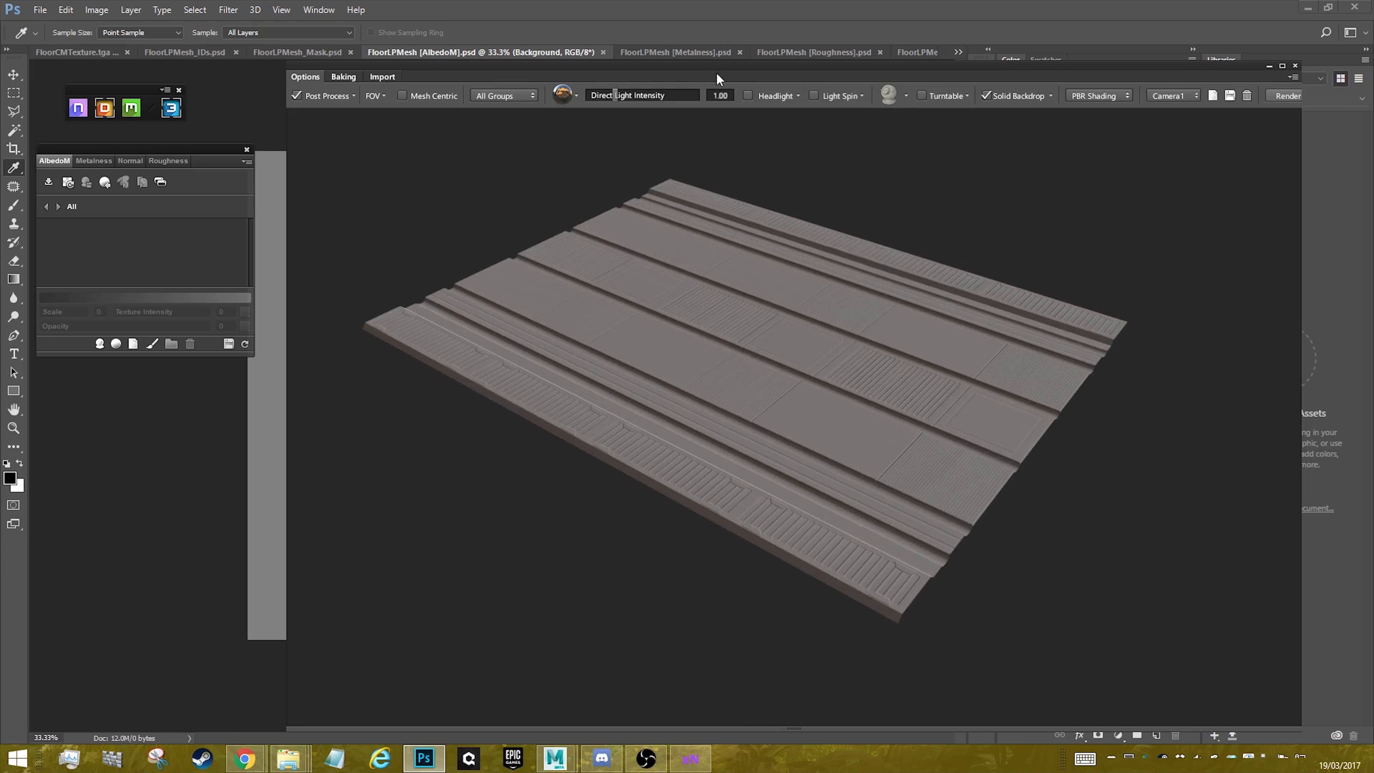
{"action": "left_click_drag", "start_coordinate": [717, 79], "coordinate": [929, 46]}
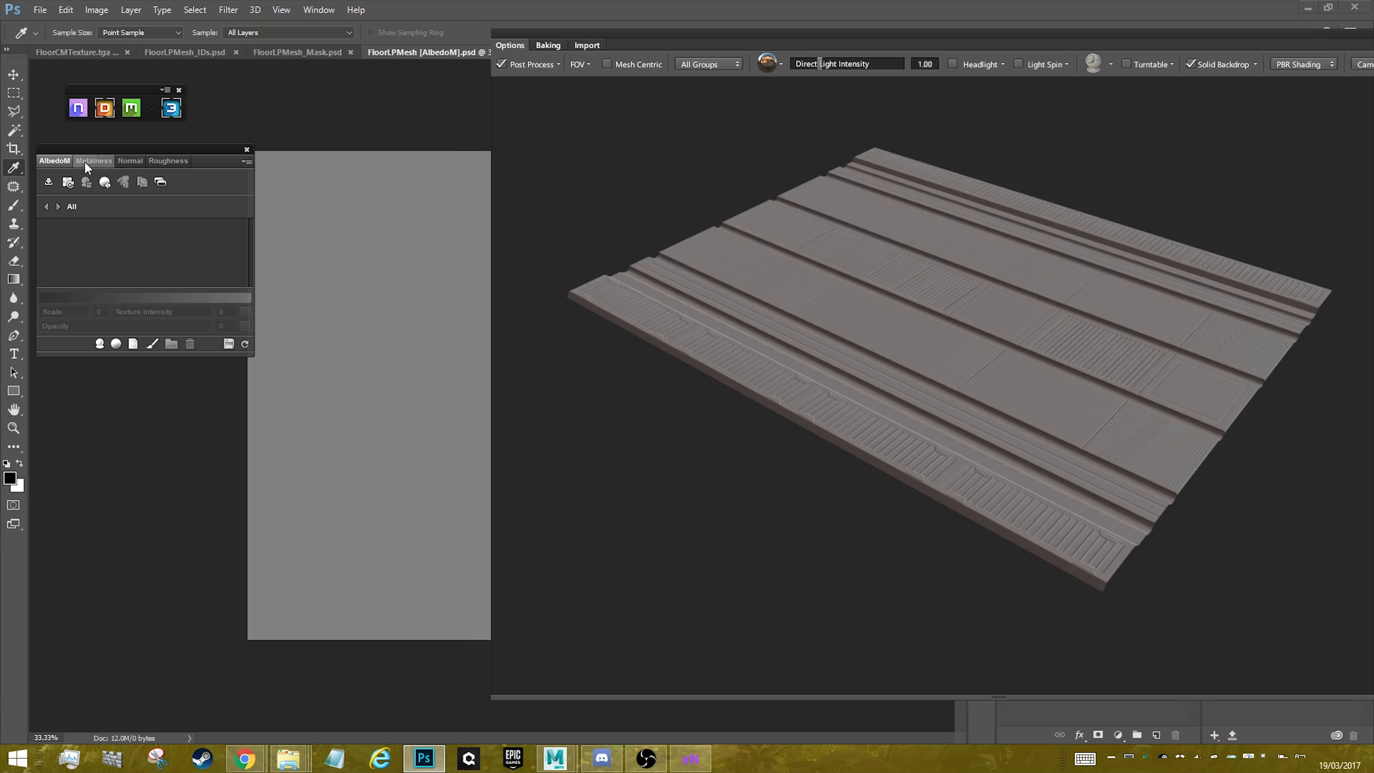
{"action": "left_click_drag", "start_coordinate": [183, 150], "coordinate": [238, 141]}
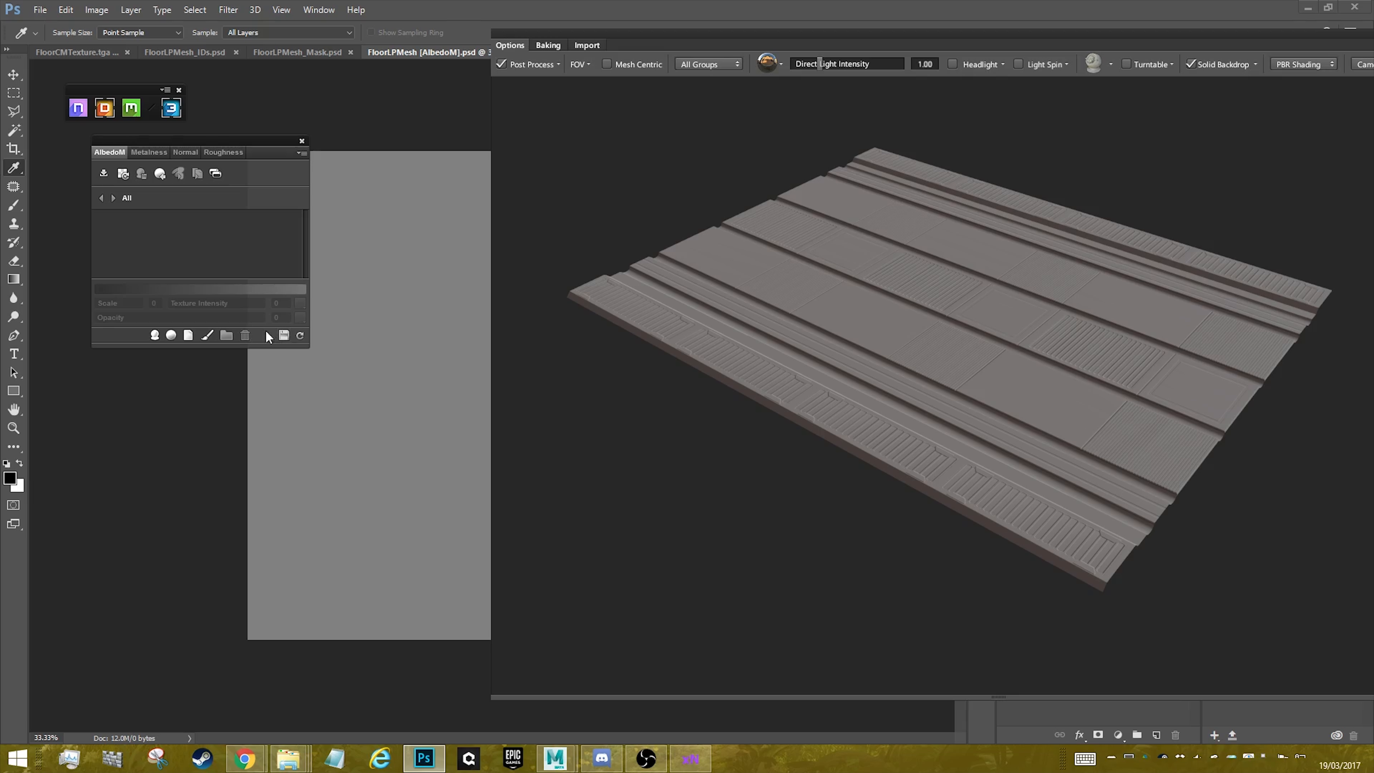
- Browse the custom and military metal materials, and create the Black Oxide material on the floor mesh
{"action": "left_click", "coordinate": [299, 336]}
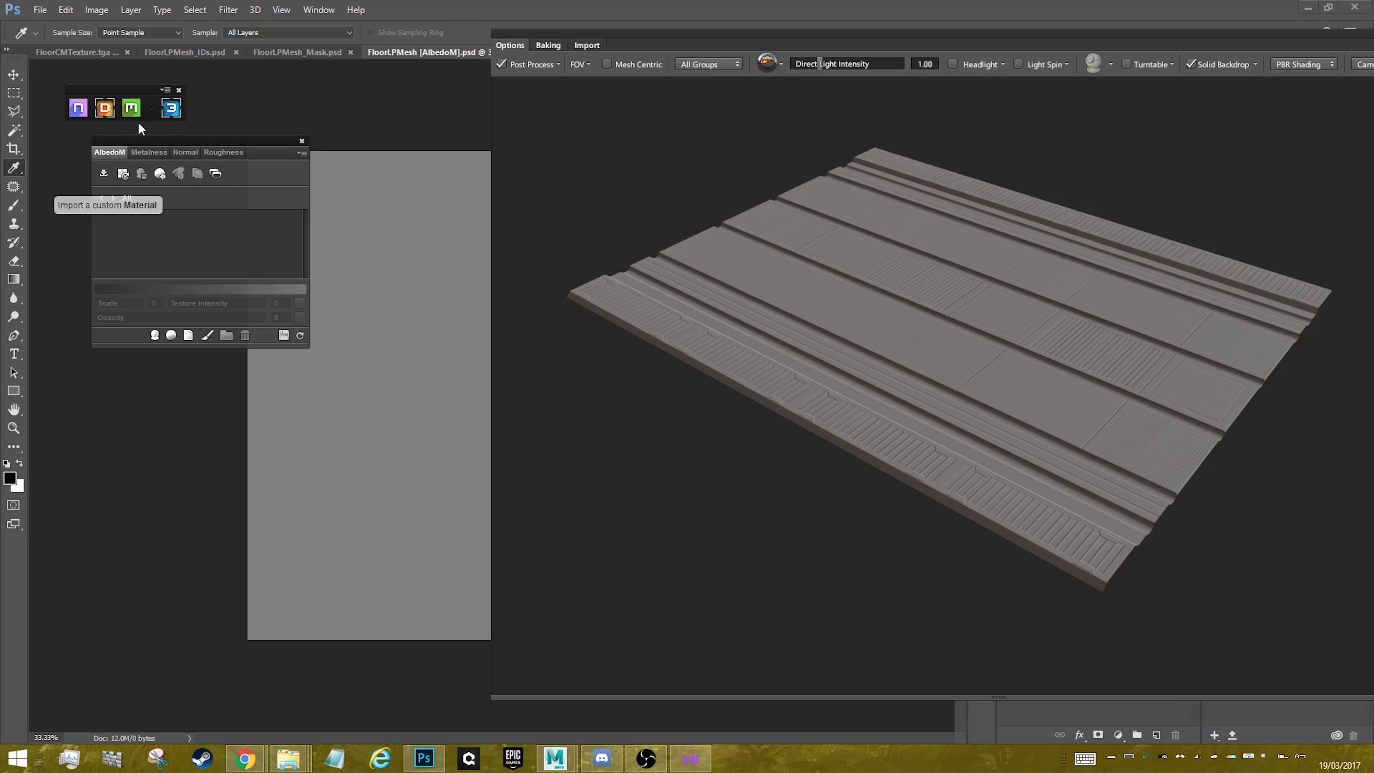
{"action": "left_click", "coordinate": [155, 335]}
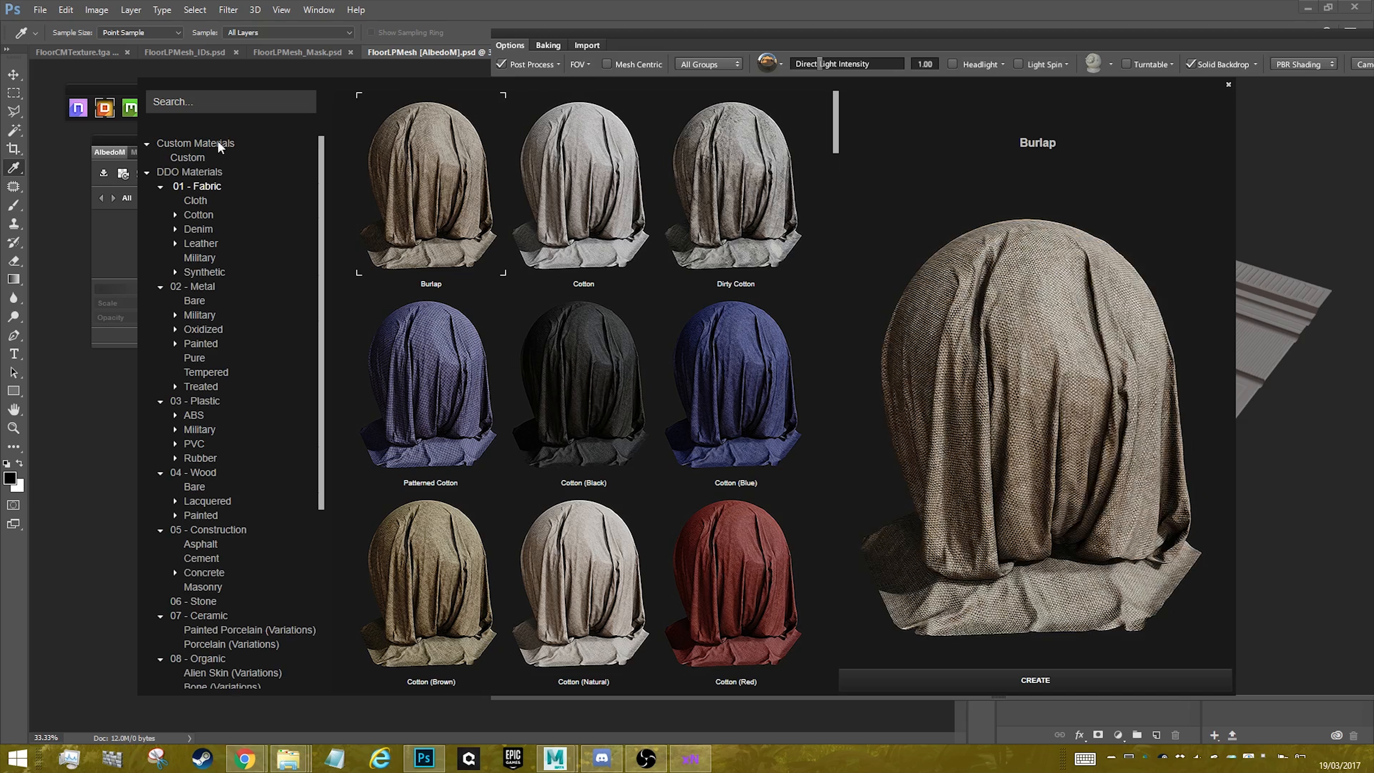
{"action": "left_click", "coordinate": [187, 158]}
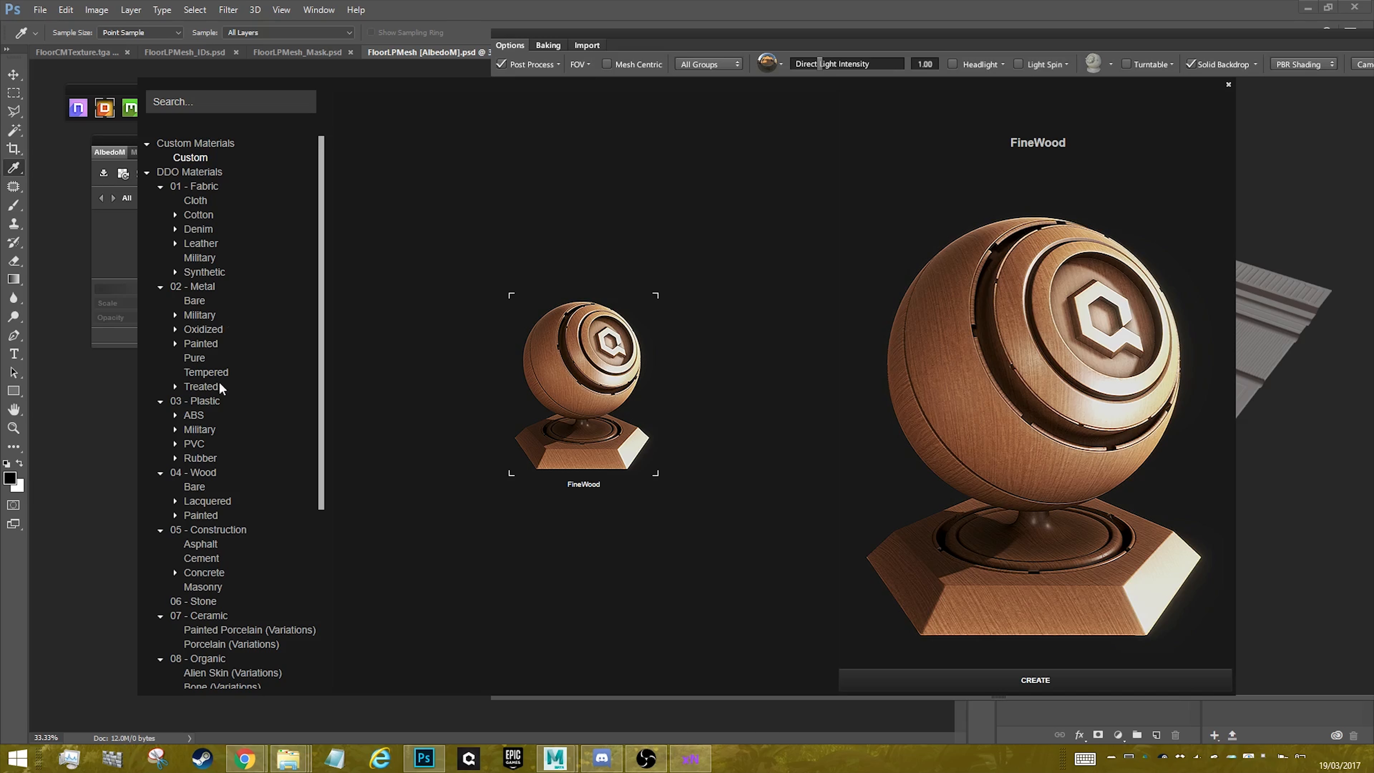
{"action": "left_click", "coordinate": [202, 315]}
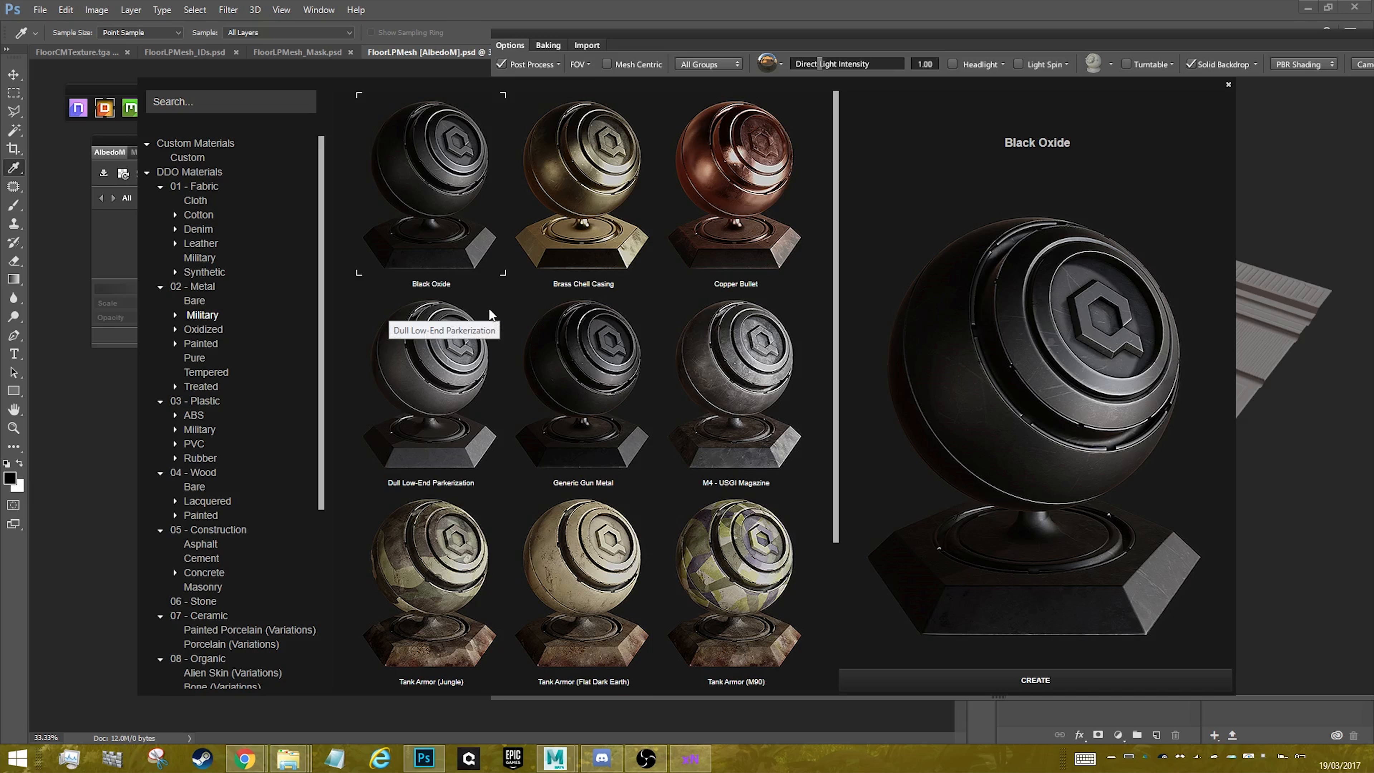
{"action": "scroll", "coordinate": [489, 307], "scroll_direction": "down", "scroll_amount": 3}
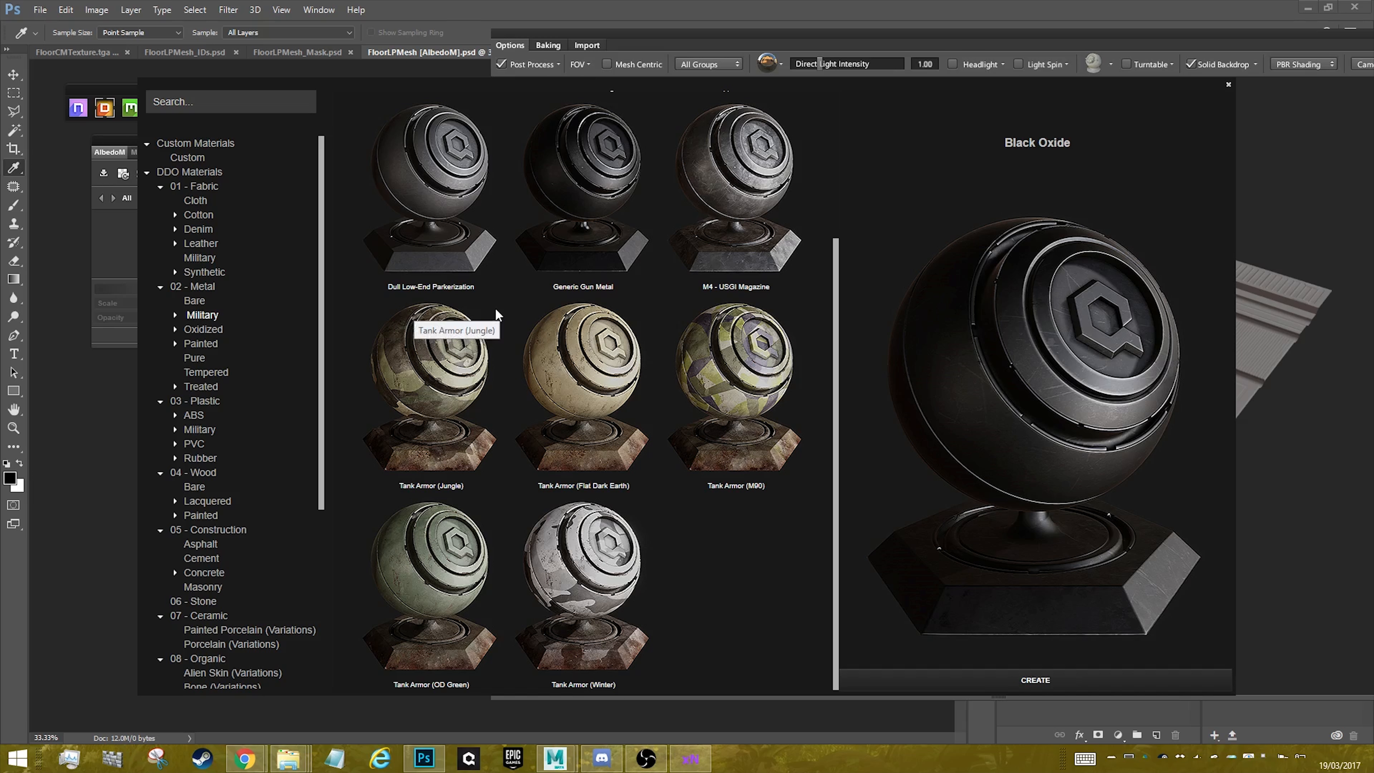
{"action": "scroll", "coordinate": [495, 309], "scroll_direction": "up", "scroll_amount": 2}
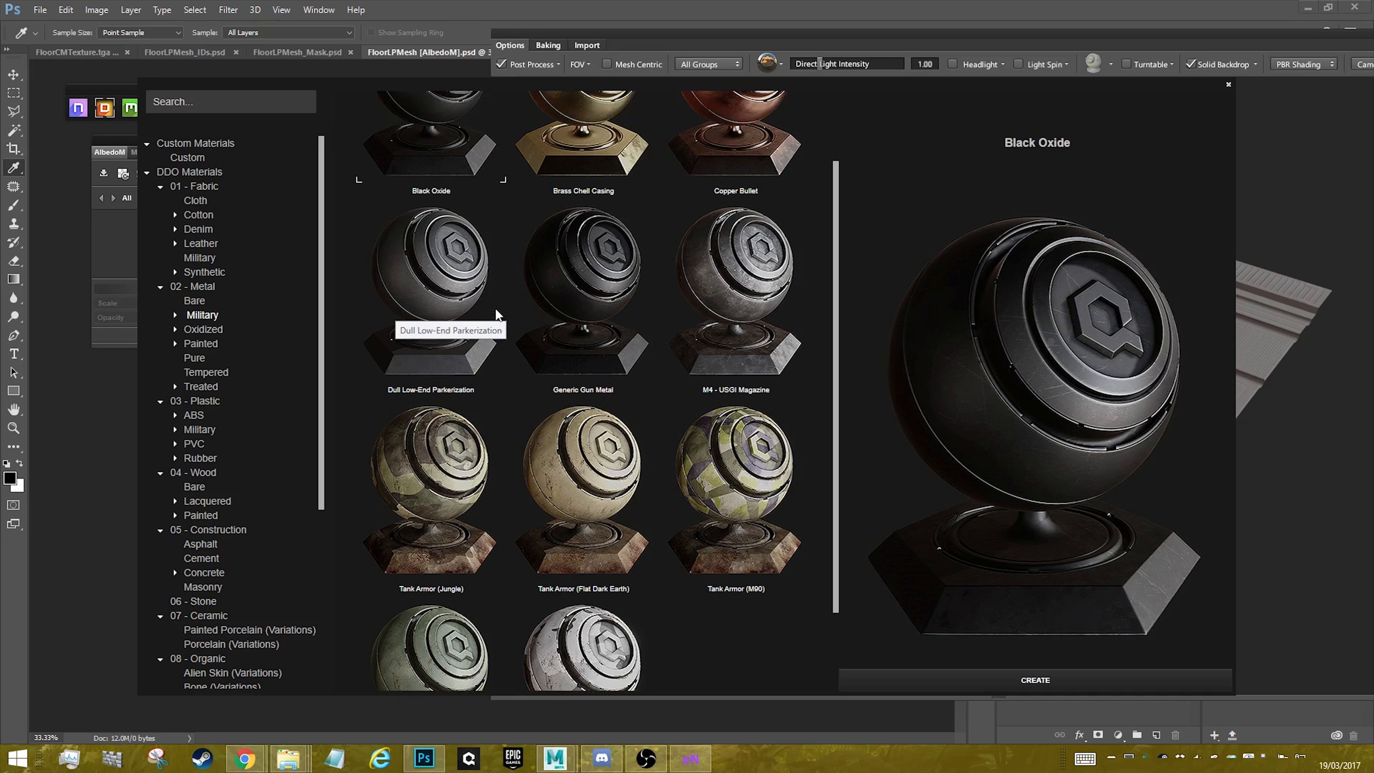
{"action": "scroll", "coordinate": [496, 313], "scroll_direction": "up", "scroll_amount": 2}
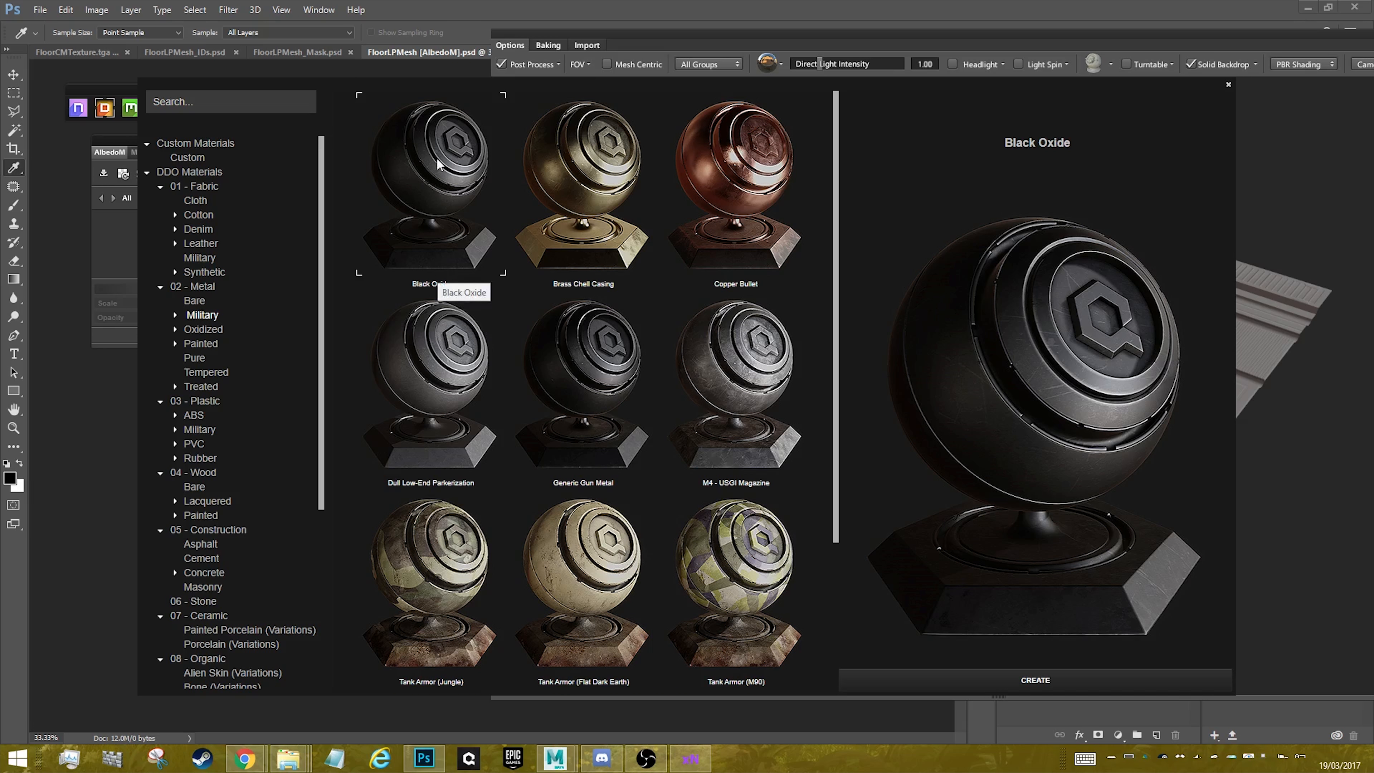
{"action": "left_click", "coordinate": [1047, 677]}
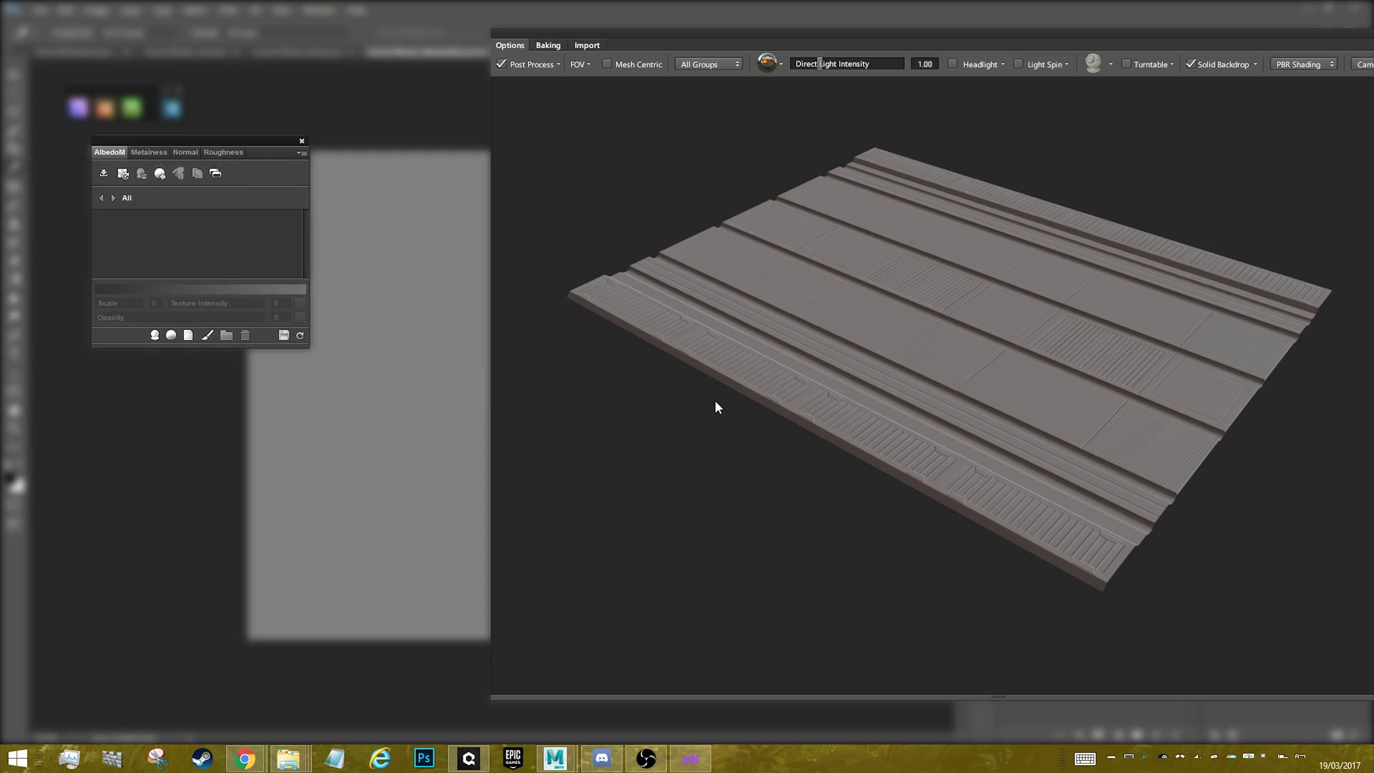
- Recolour the Black Oxide layer inside its material group to a saturated dark green with hue 99
{"action": "scroll", "coordinate": [1134, 335], "scroll_direction": "up", "scroll_amount": 5}
{"action": "left_click_drag", "start_coordinate": [986, 457], "coordinate": [865, 325]}
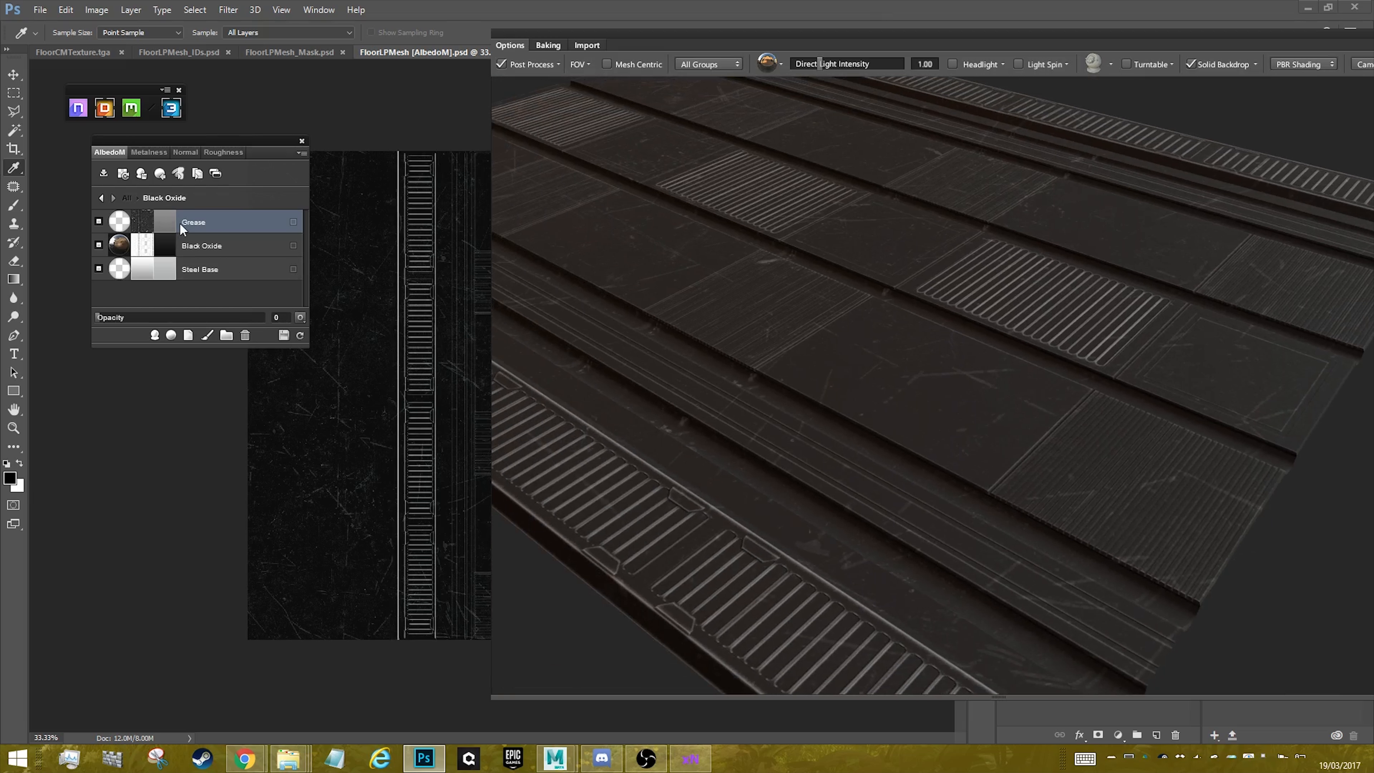
{"action": "double_click", "coordinate": [170, 245]}
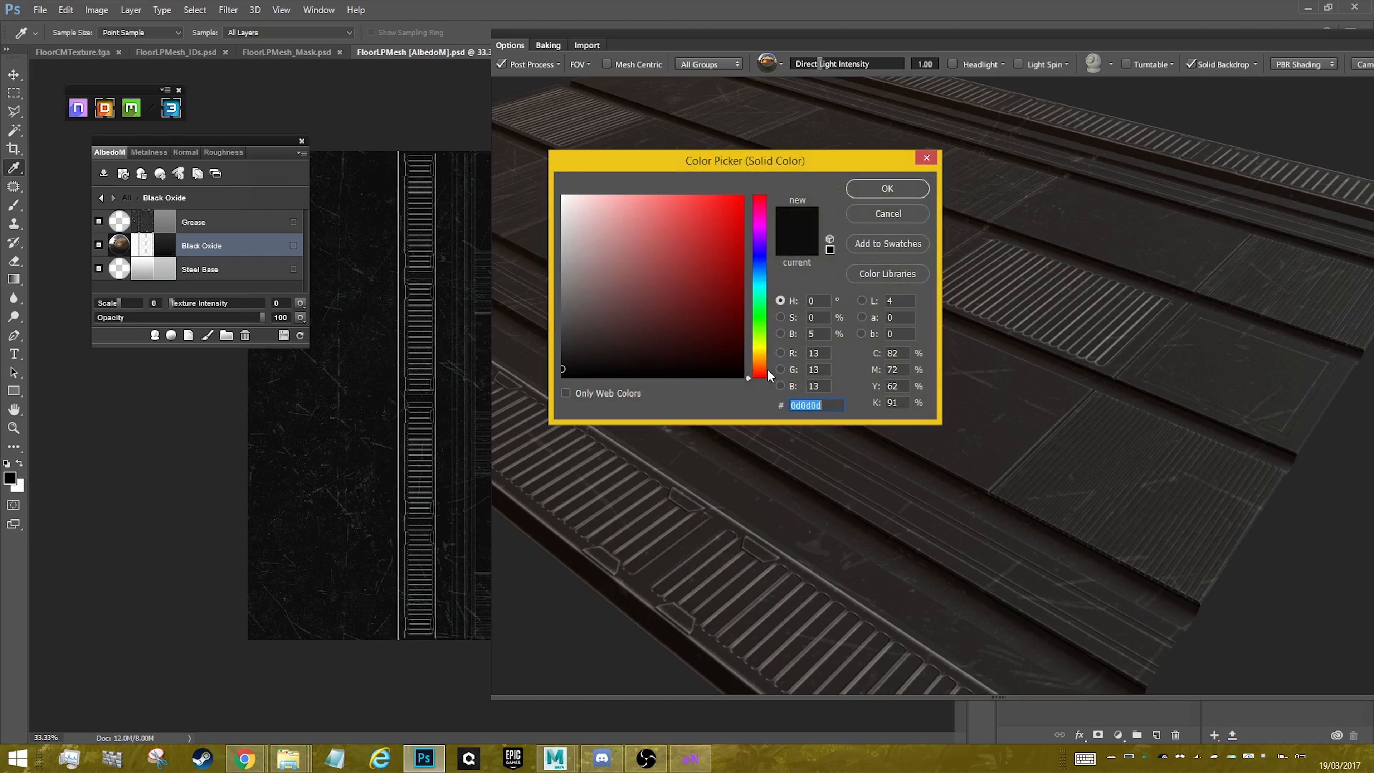
{"action": "left_click_drag", "start_coordinate": [762, 371], "coordinate": [763, 334]}
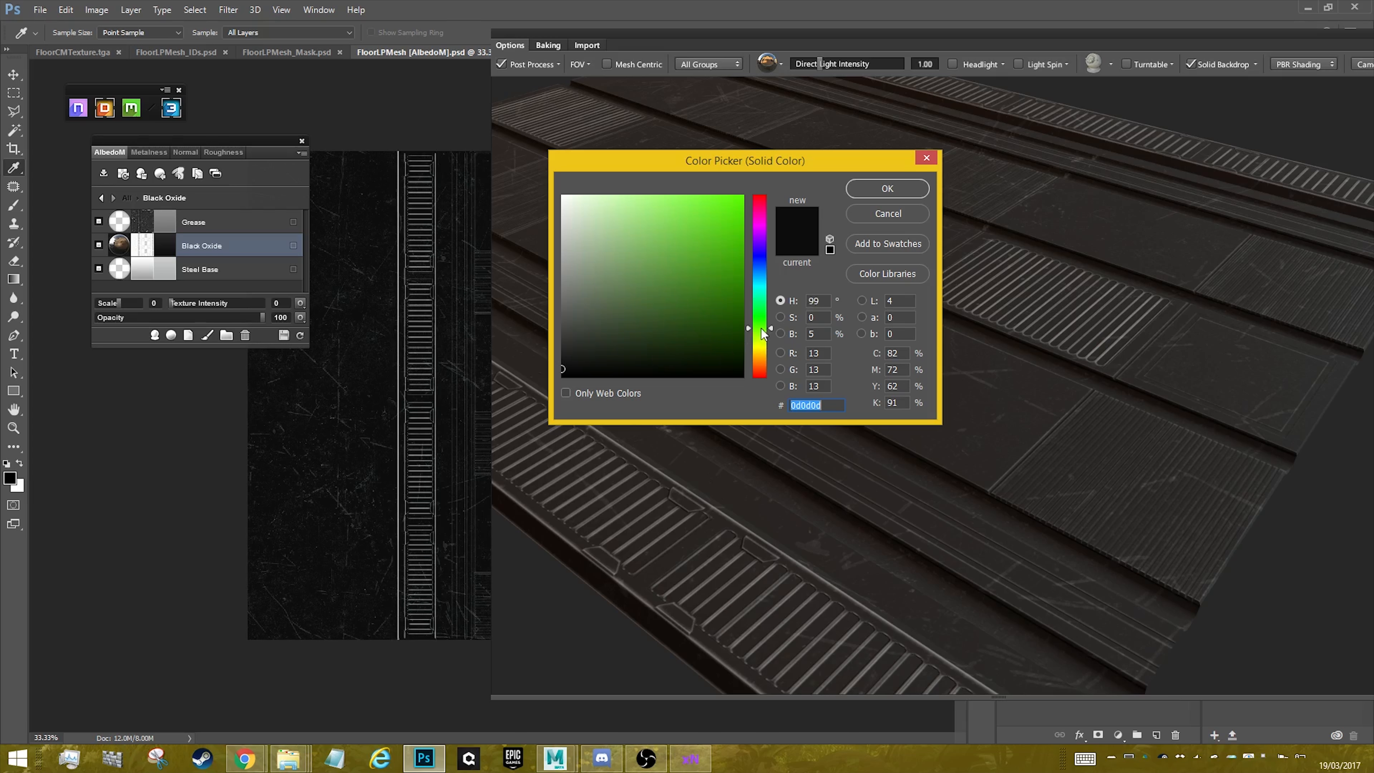
{"action": "left_click", "coordinate": [692, 341]}
{"action": "left_click", "coordinate": [881, 191]}
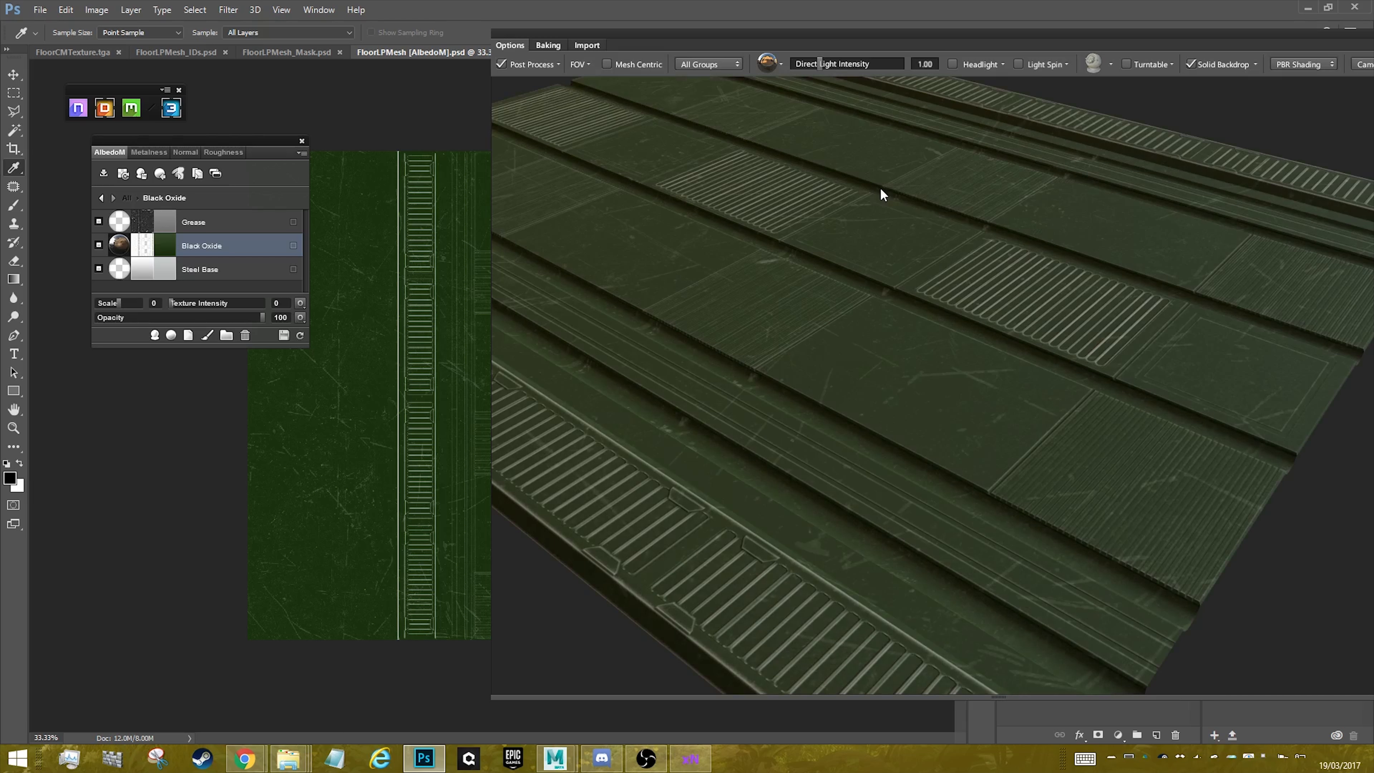
- Tone down the Black Oxide layer's green to the muted dark shade #232920 and examine it on the mesh
{"action": "left_click_drag", "start_coordinate": [927, 384], "coordinate": [1018, 528]}
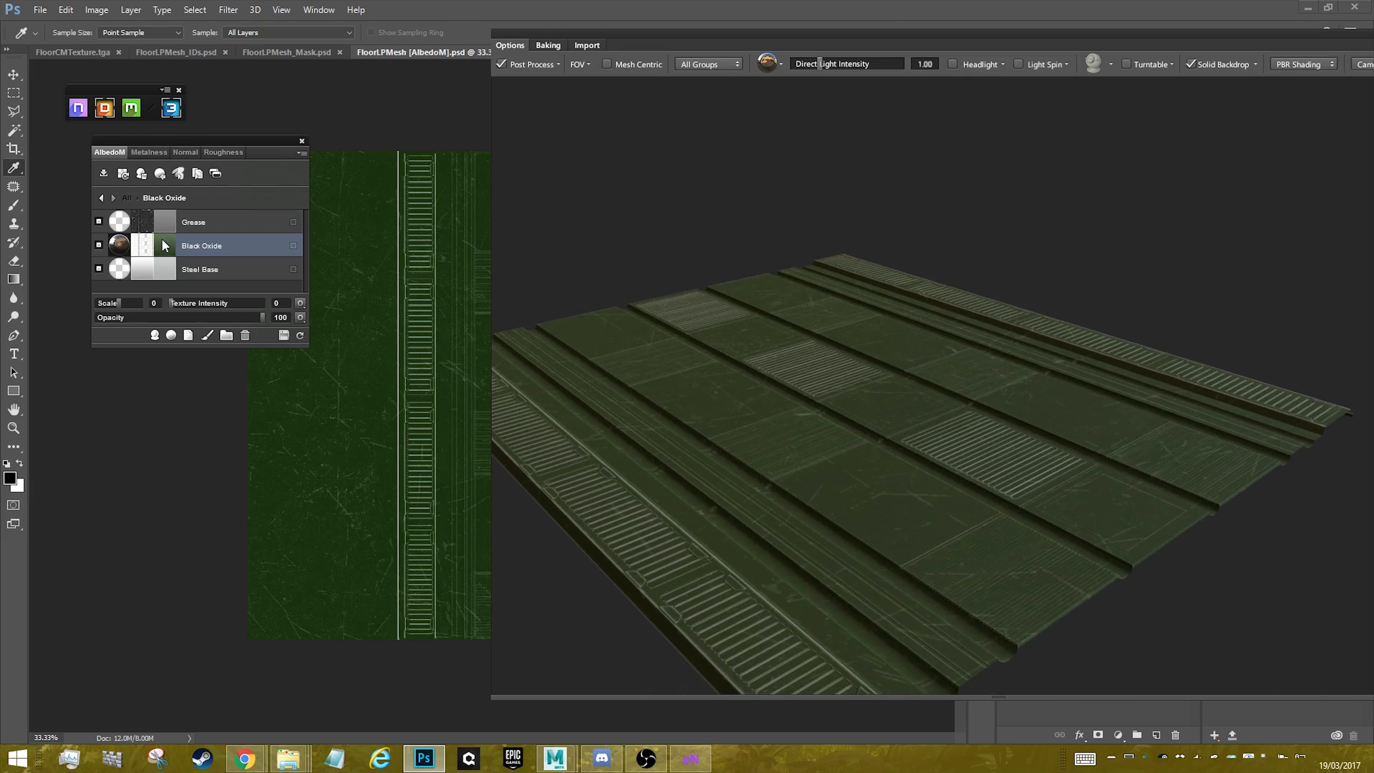
{"action": "double_click", "coordinate": [162, 239]}
{"action": "mouse_move", "coordinate": [690, 344]}
{"action": "left_mouse_down"}
{"action": "mouse_move", "coordinate": [588, 356]}
{"action": "mouse_move", "coordinate": [599, 348]}
{"action": "left_mouse_up"}
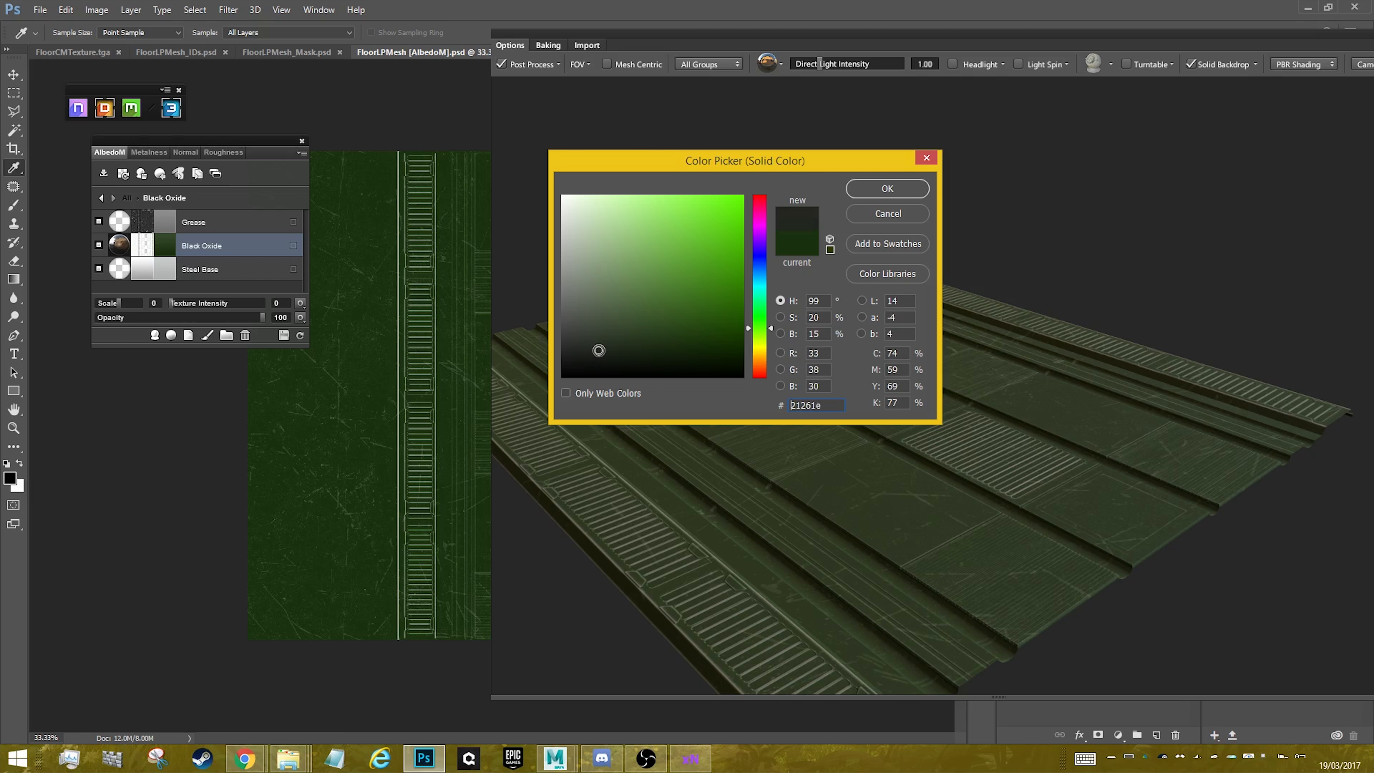
{"action": "left_click", "coordinate": [880, 188]}
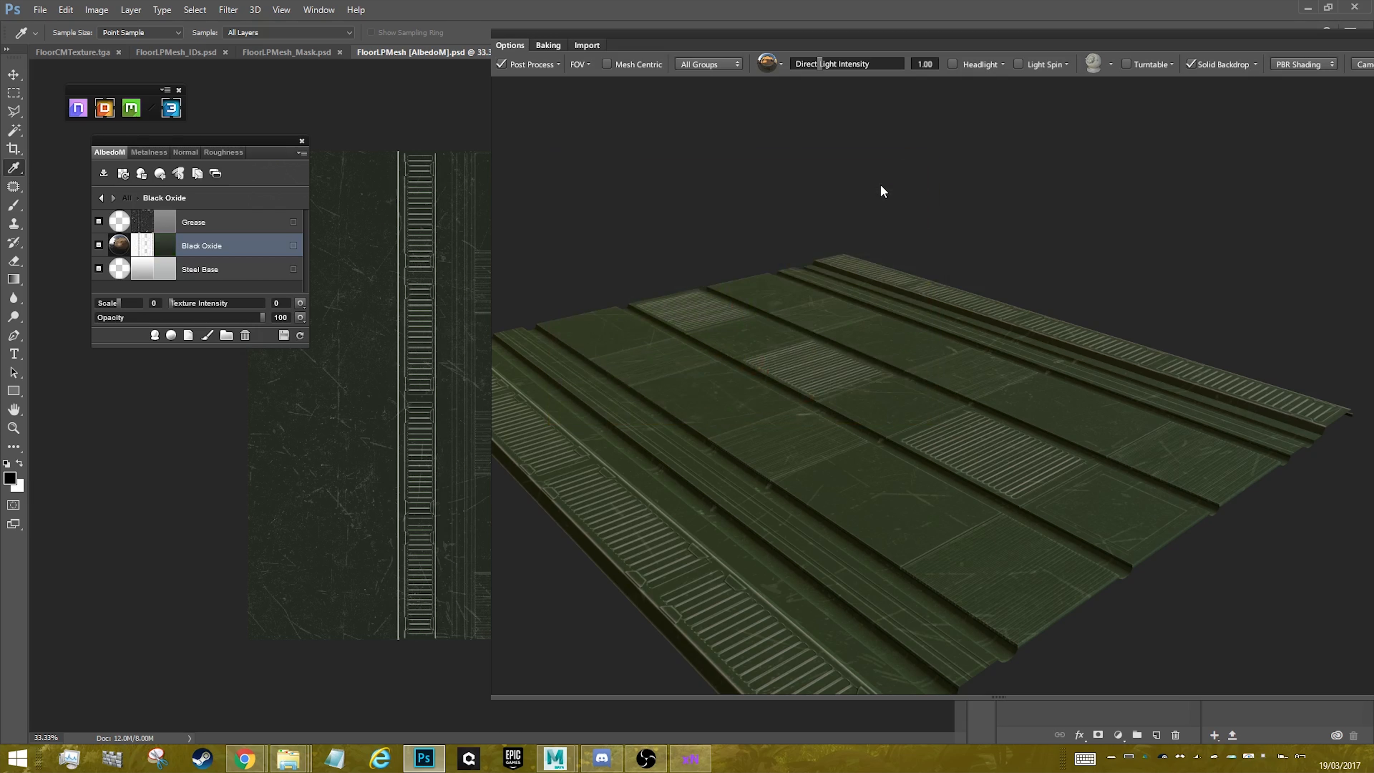
{"action": "left_click_drag", "start_coordinate": [943, 388], "coordinate": [945, 318]}
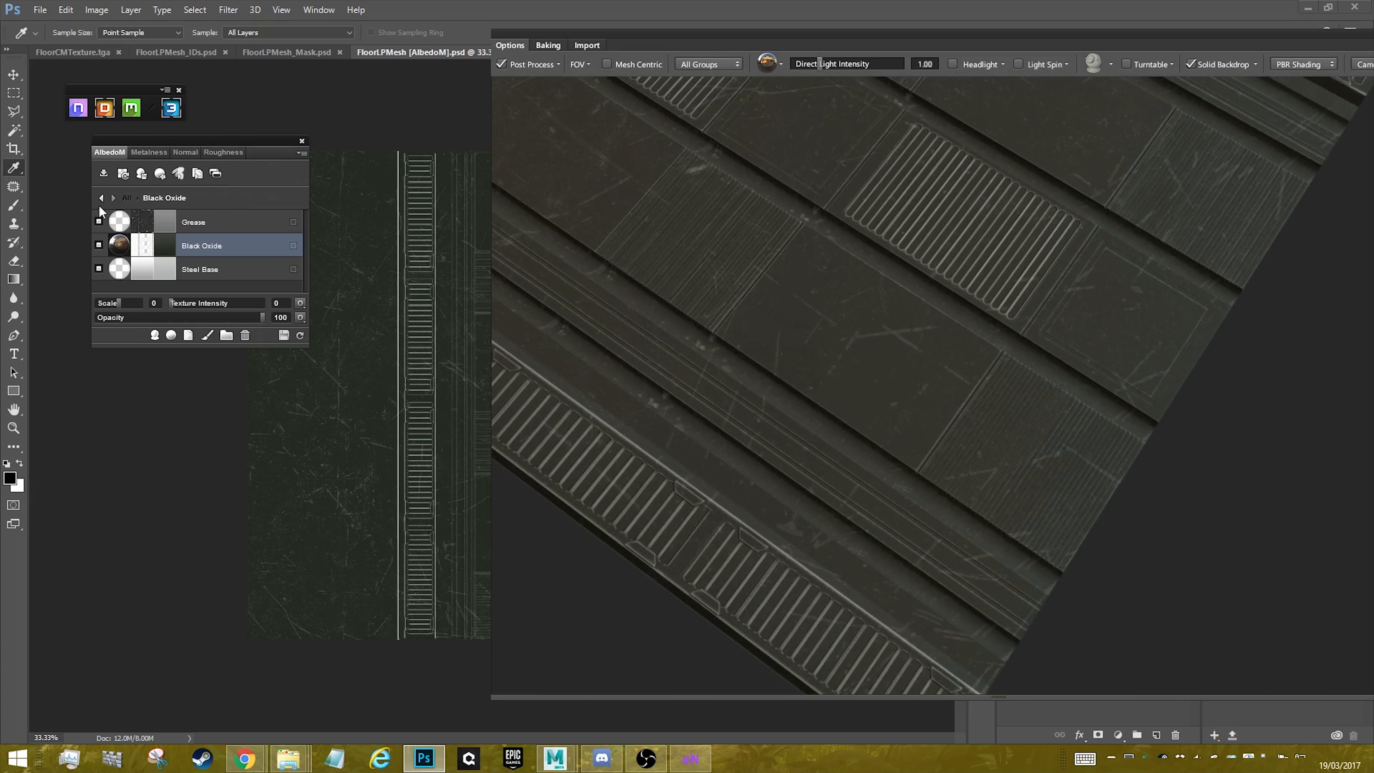
{"action": "left_click", "coordinate": [162, 246]}
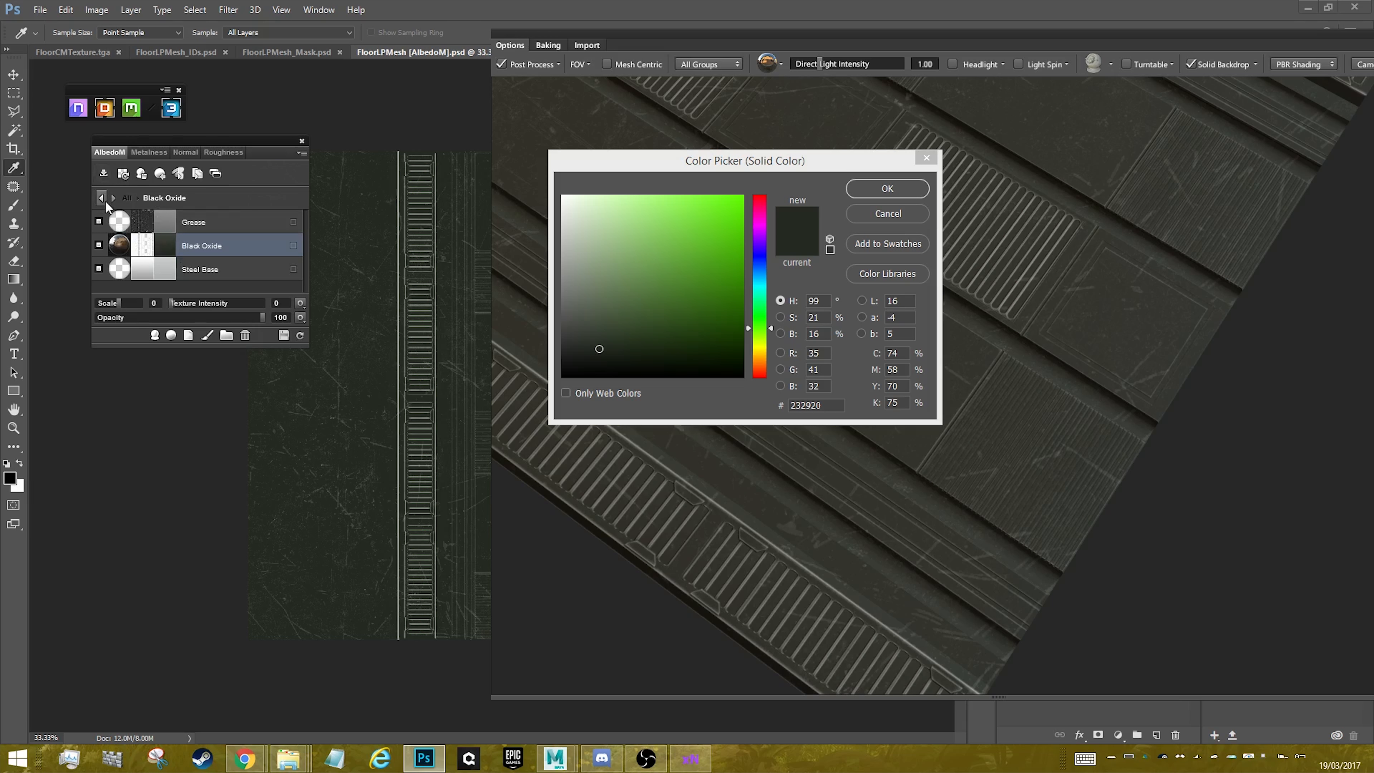
{"action": "left_click", "coordinate": [895, 213]}
- Return to the top layer level, mask the Black Oxide group to material ID FF0000, and check the ID colours on the mesh
{"action": "left_click", "coordinate": [102, 198]}
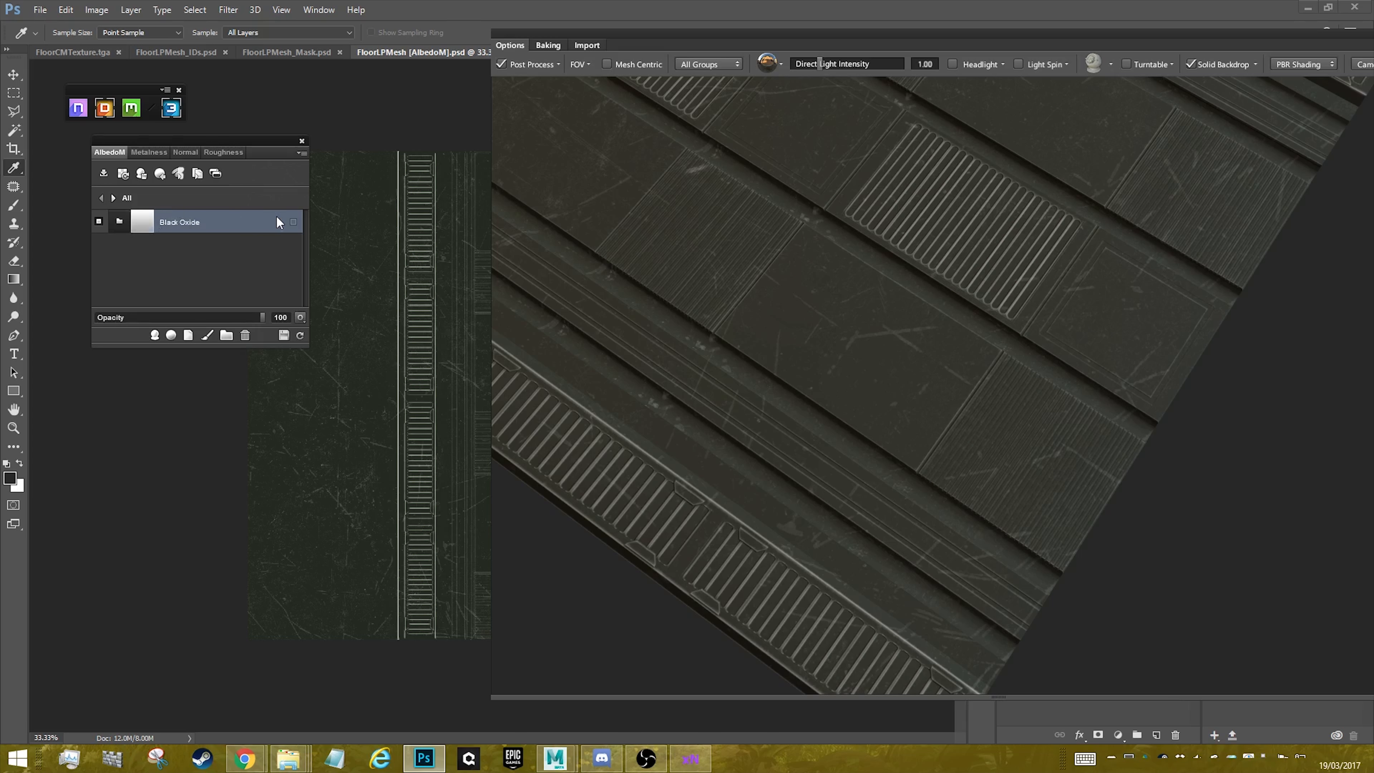
{"action": "left_click", "coordinate": [293, 222]}
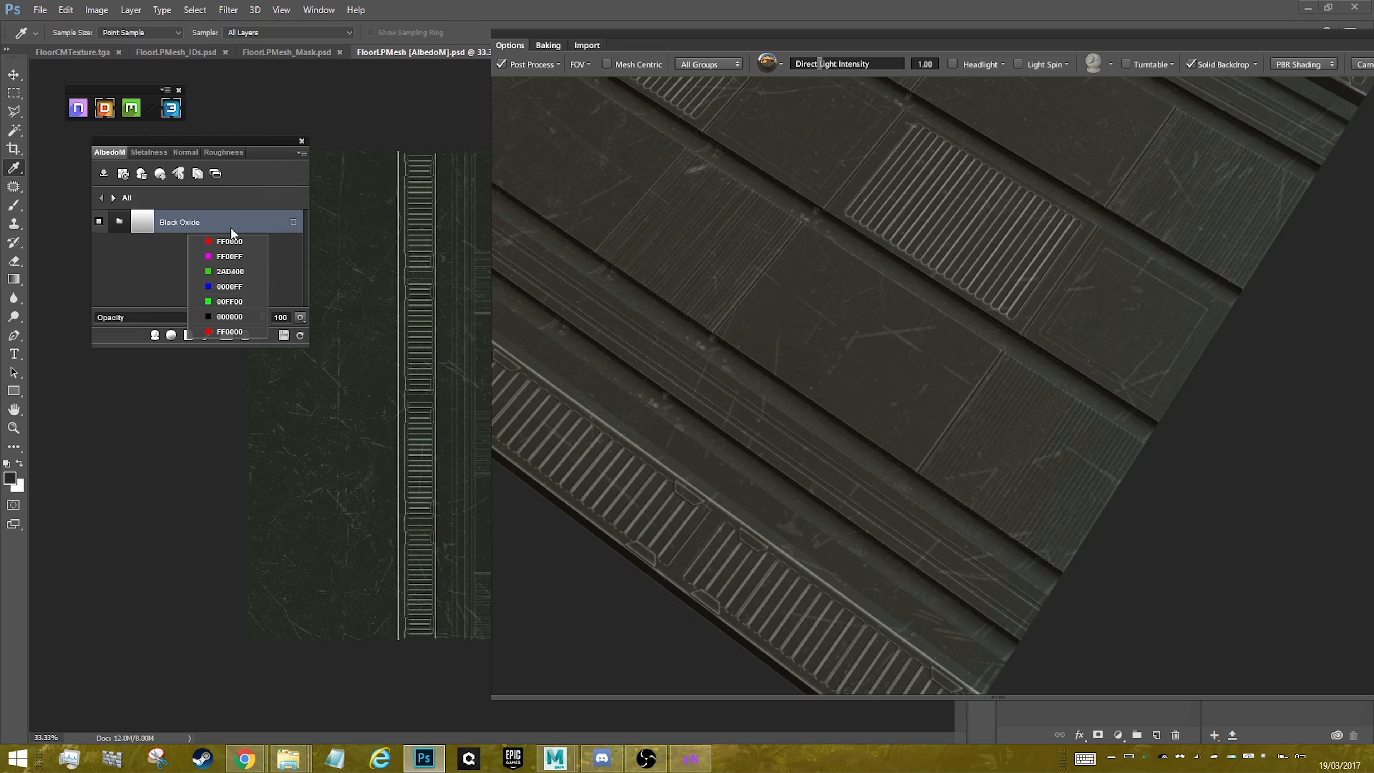
{"action": "left_click", "coordinate": [227, 242]}
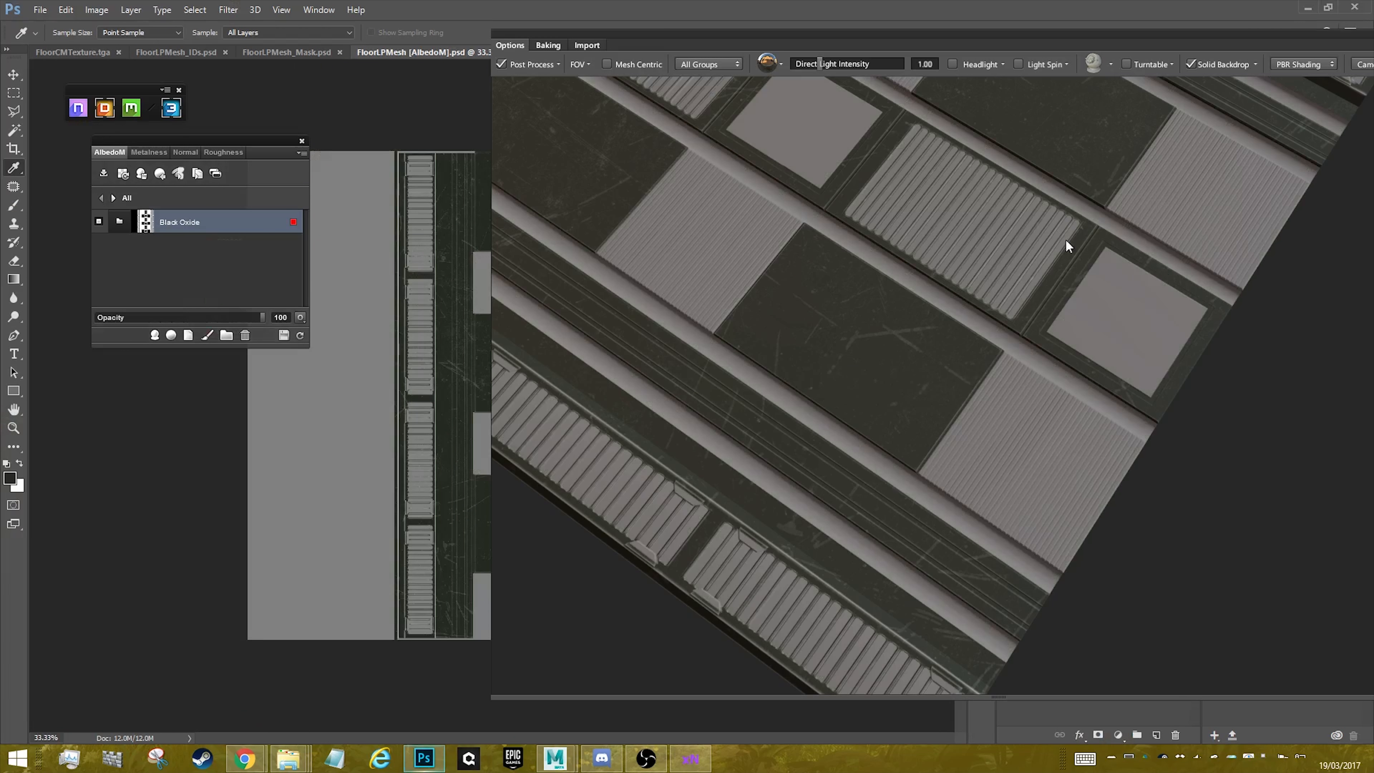
{"action": "left_click_drag", "start_coordinate": [1003, 171], "coordinate": [889, 307]}
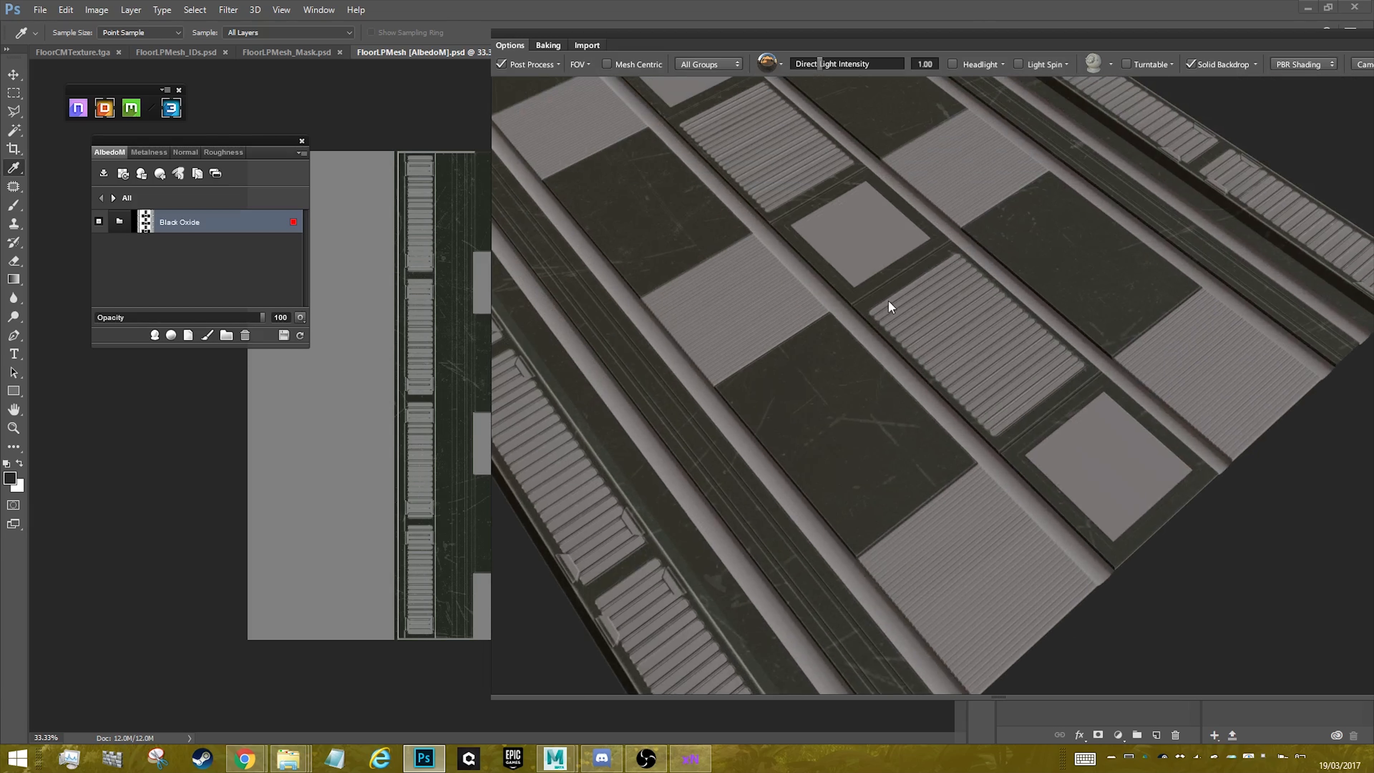
{"action": "key", "text": "c"}
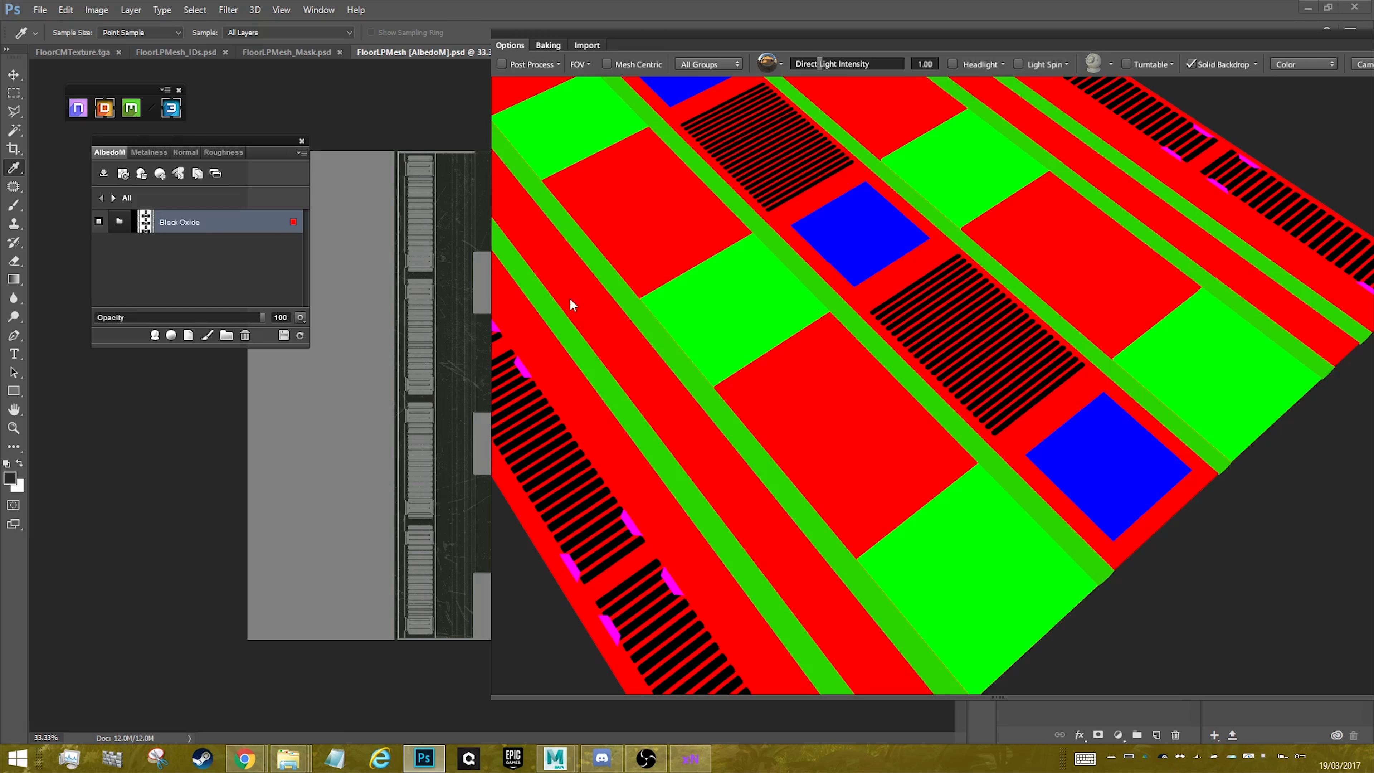
{"action": "key", "text": "c"}
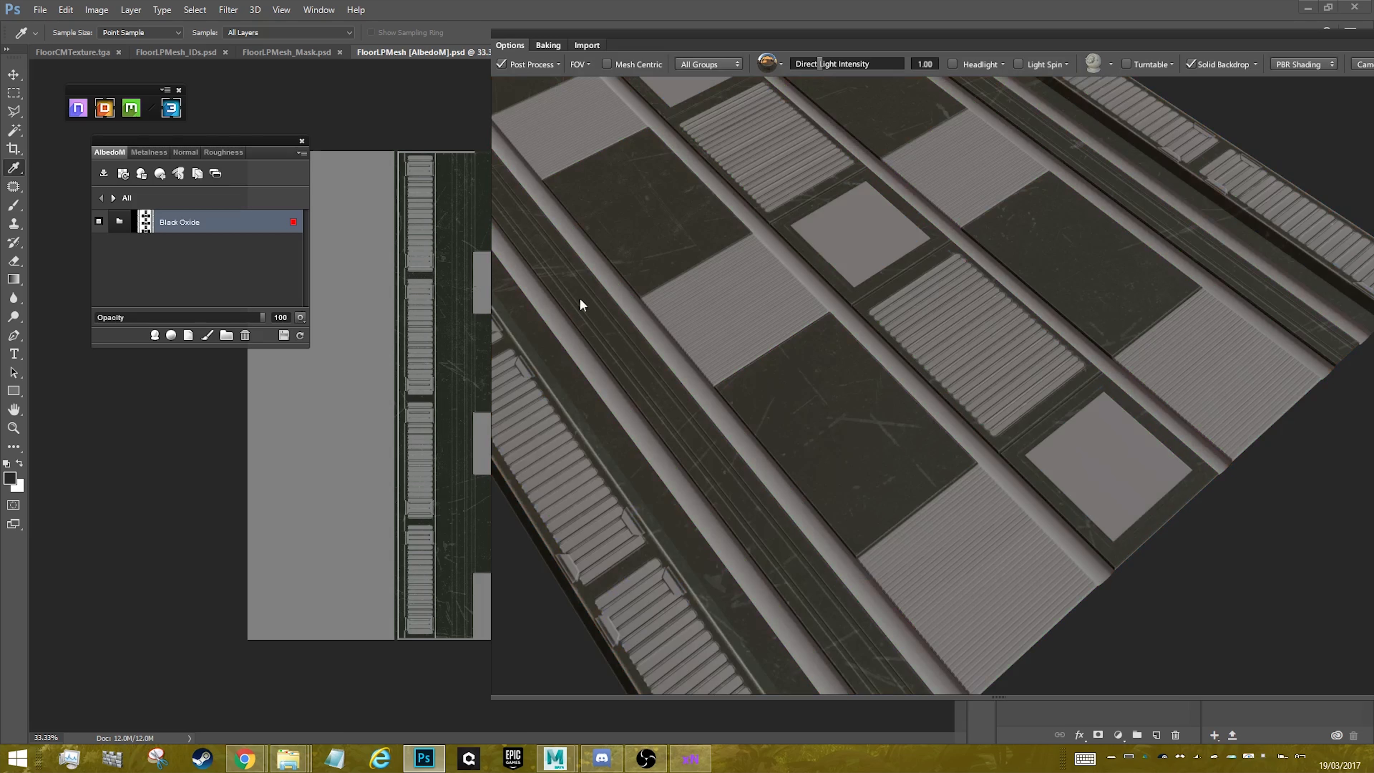
- Search the material library for rubber and create the Dried Rubber material
{"action": "left_click", "coordinate": [170, 335]}
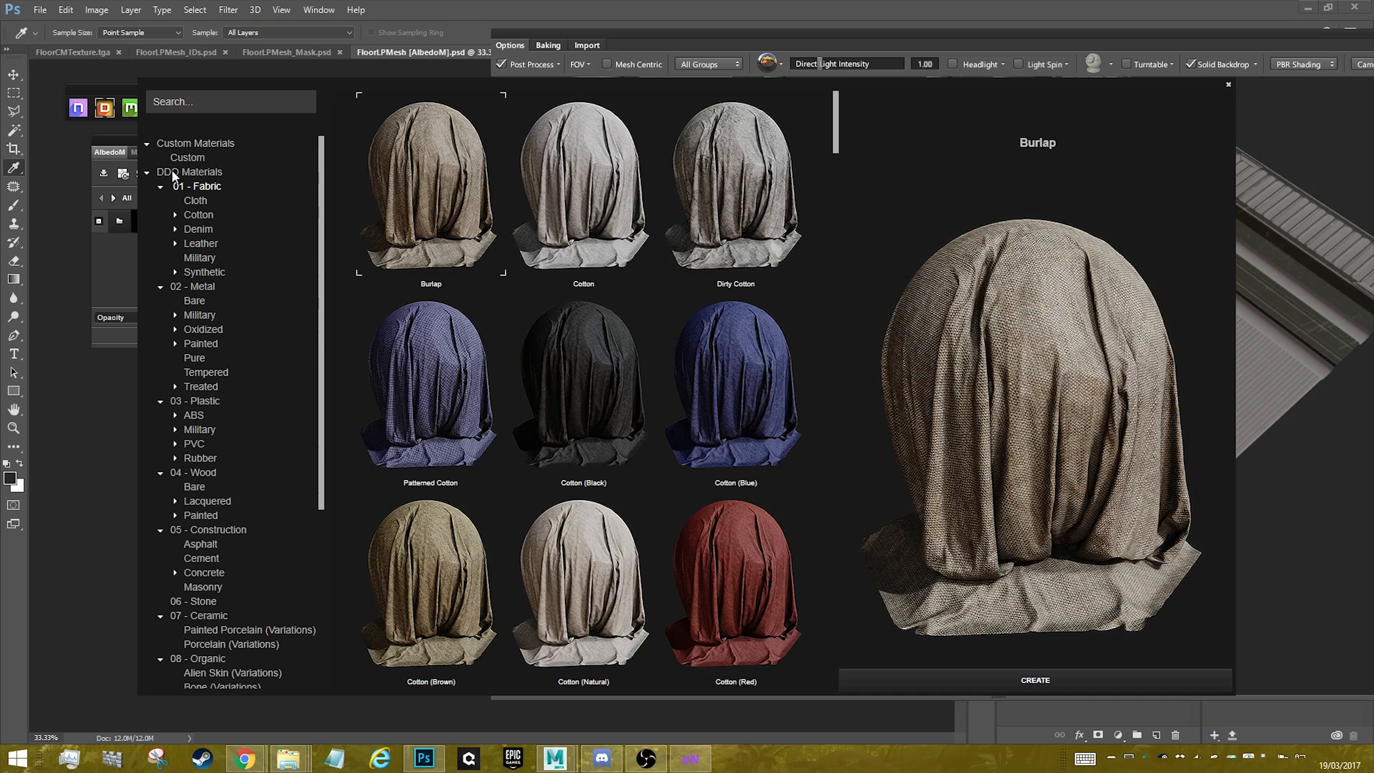
{"action": "left_click", "coordinate": [223, 103]}
{"action": "type", "text": "rubber"}
{"action": "key", "text": "Return"}
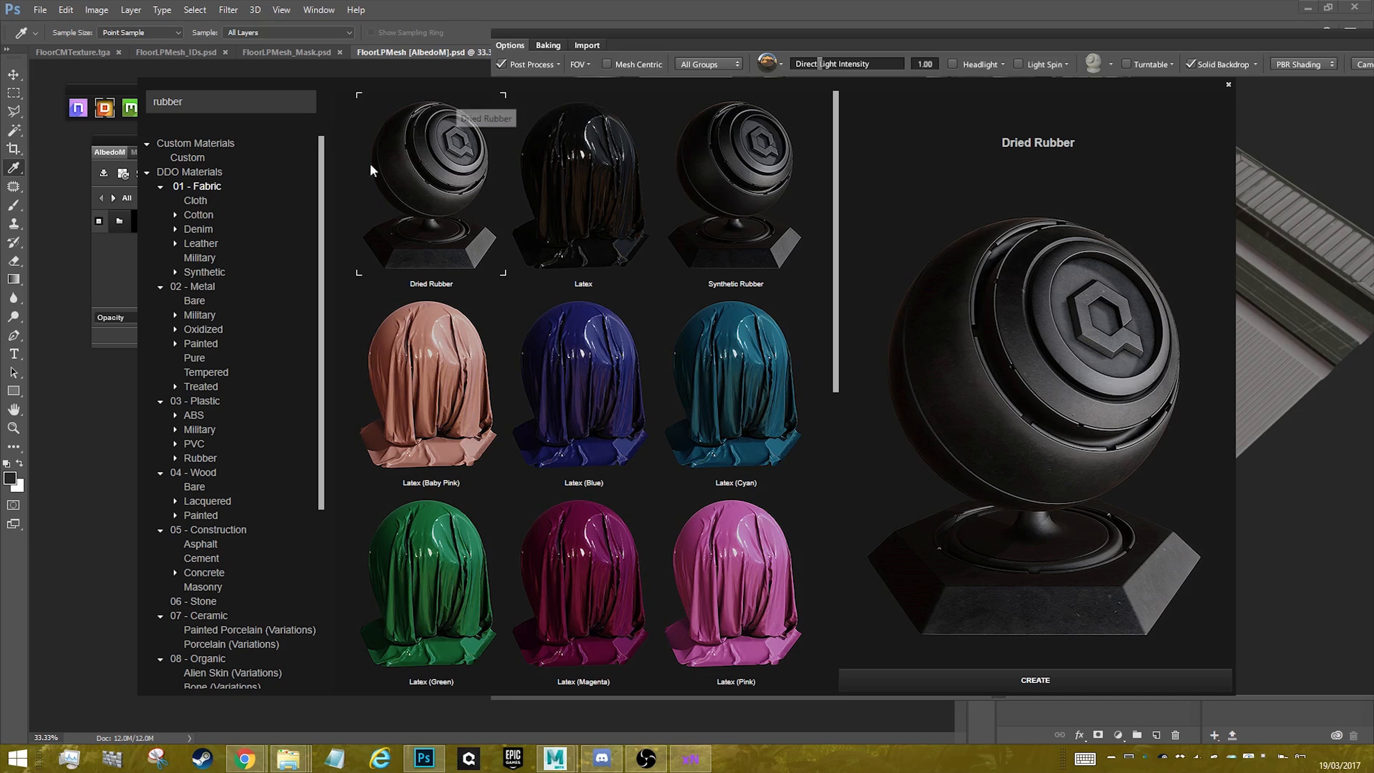
{"action": "double_click", "coordinate": [421, 147]}
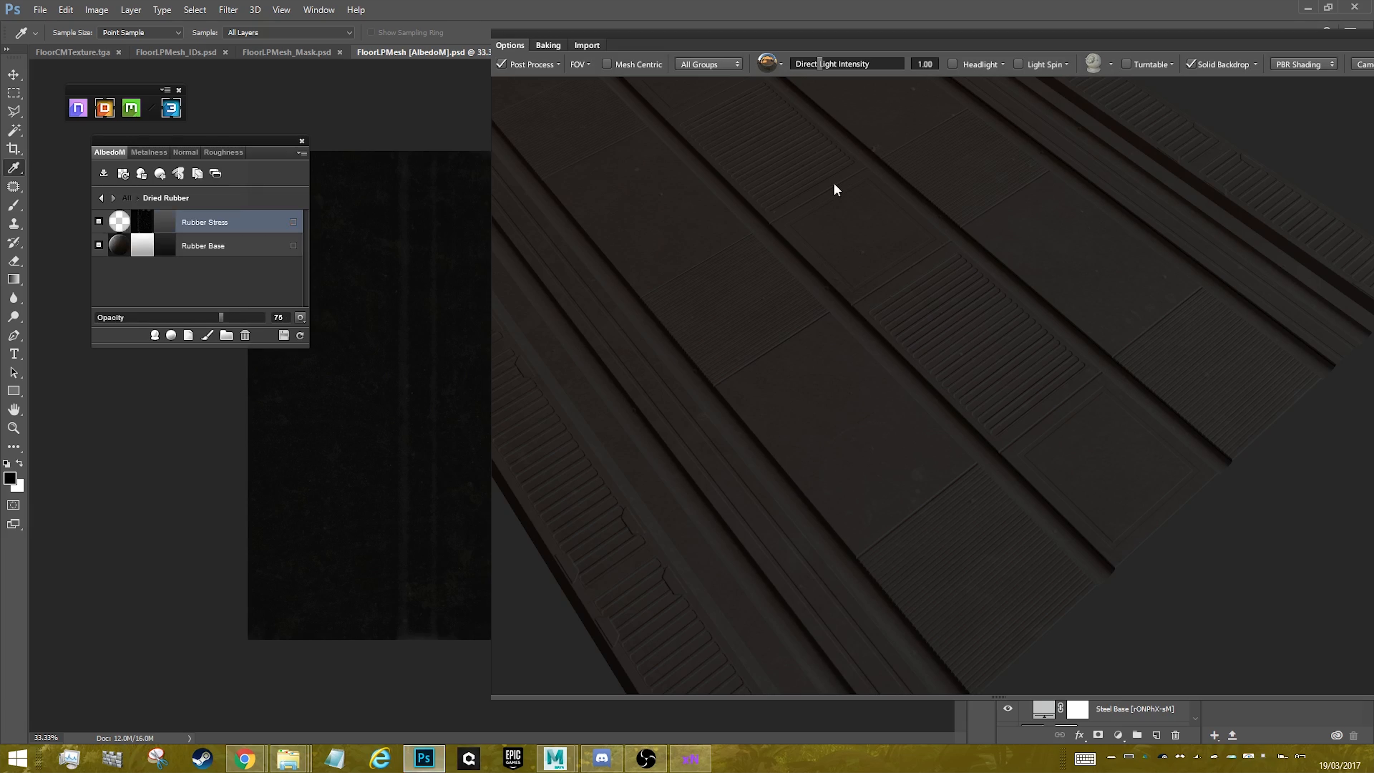
- Return to the top layer level and mask the Dried Rubber group to material ID 00FF00
{"action": "left_click", "coordinate": [101, 197]}
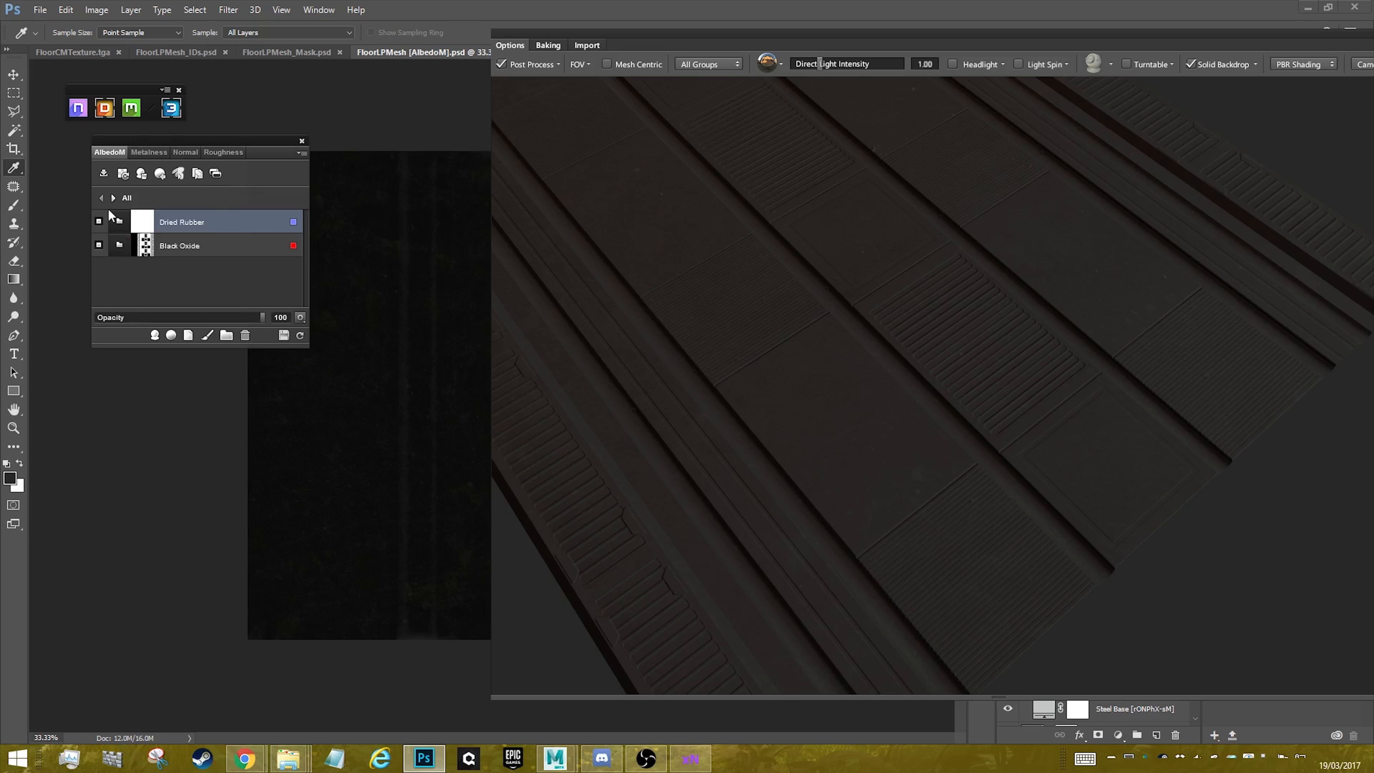
{"action": "left_click", "coordinate": [293, 224]}
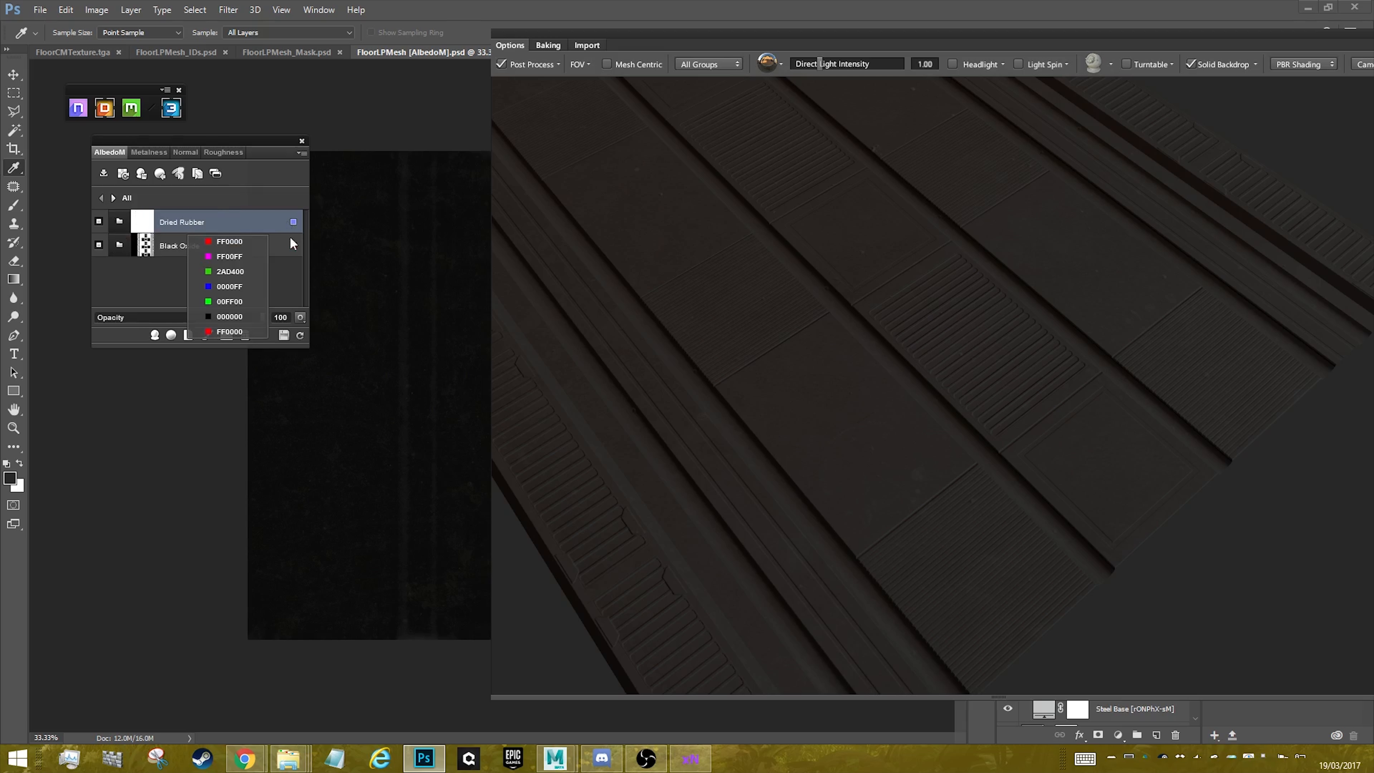
{"action": "left_click", "coordinate": [227, 302]}
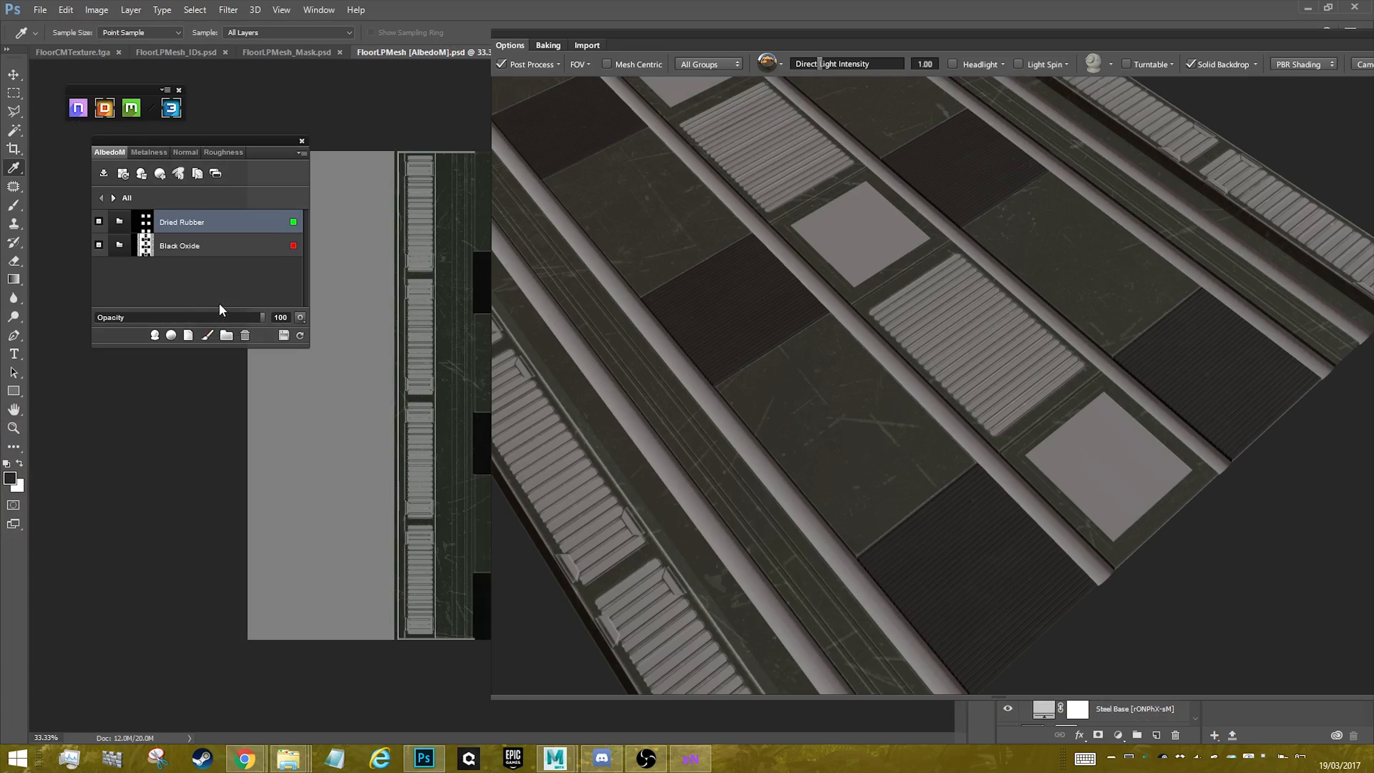
- Examine the rubber and oxide surfaces on the floor mesh from several angles, up close and from further away
{"action": "left_click_drag", "start_coordinate": [953, 276], "coordinate": [967, 355]}
{"action": "left_click_drag", "start_coordinate": [978, 550], "coordinate": [954, 423]}
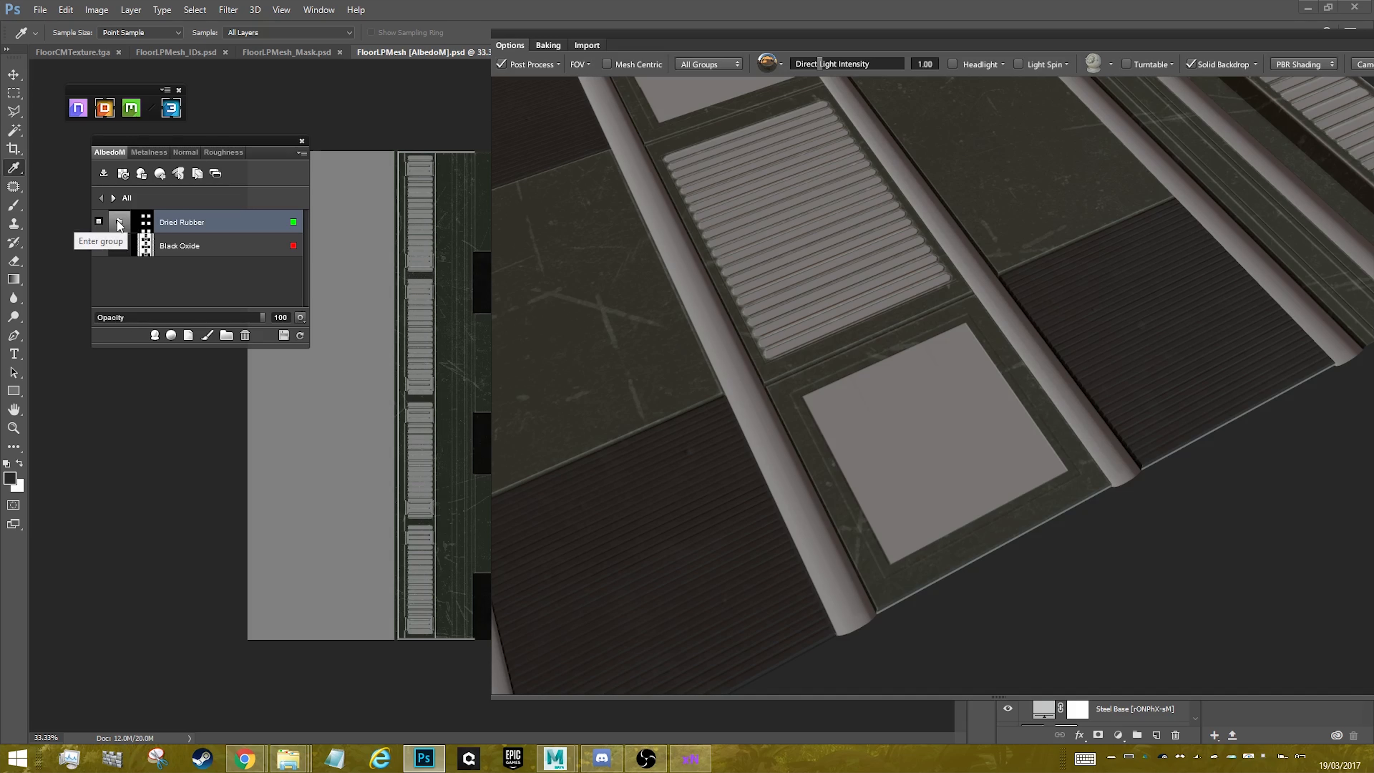
{"action": "left_click_drag", "start_coordinate": [912, 301], "coordinate": [946, 417]}
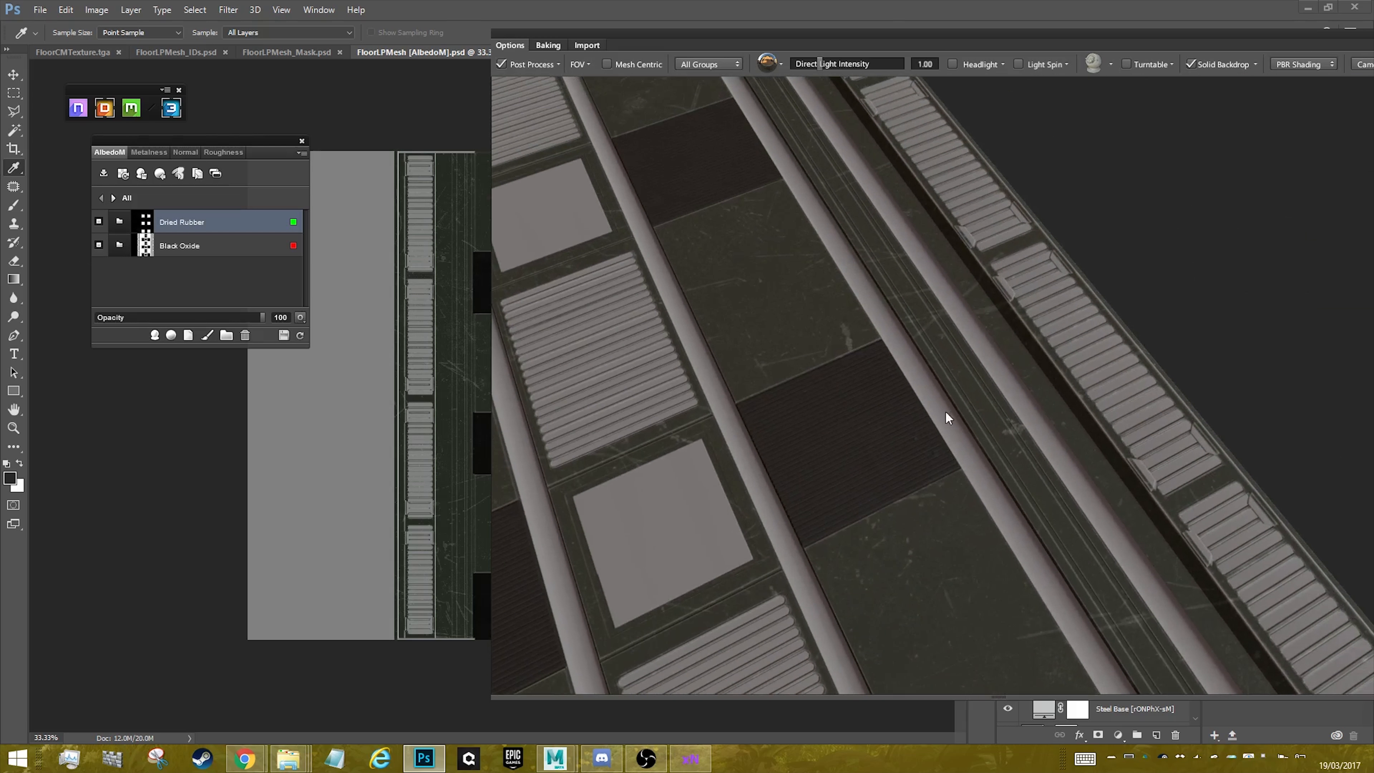
{"action": "left_click_drag", "start_coordinate": [749, 349], "coordinate": [807, 403]}
{"action": "scroll", "coordinate": [807, 404], "scroll_direction": "up", "scroll_amount": 6}
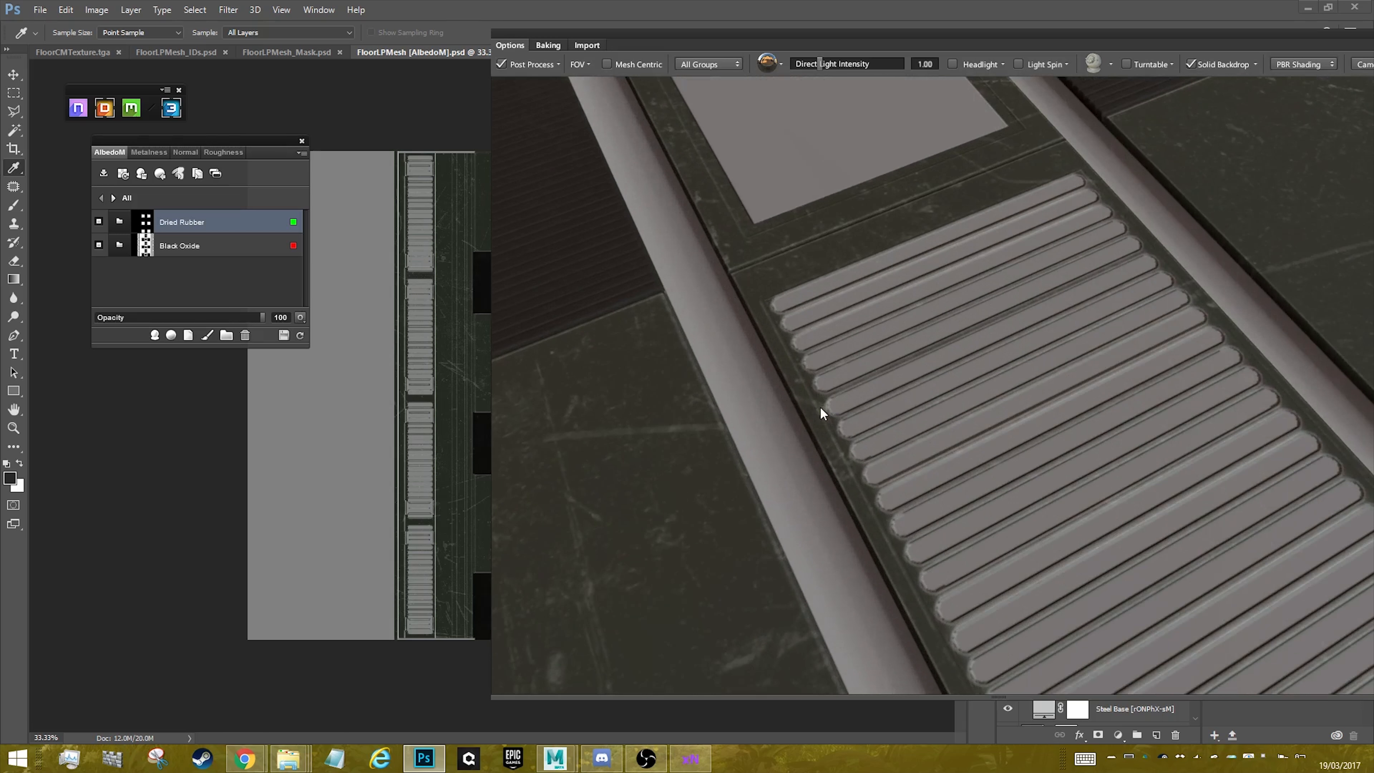
{"action": "scroll", "coordinate": [885, 409], "scroll_direction": "down", "scroll_amount": 2}
{"action": "scroll", "coordinate": [886, 407], "scroll_direction": "down", "scroll_amount": 6}
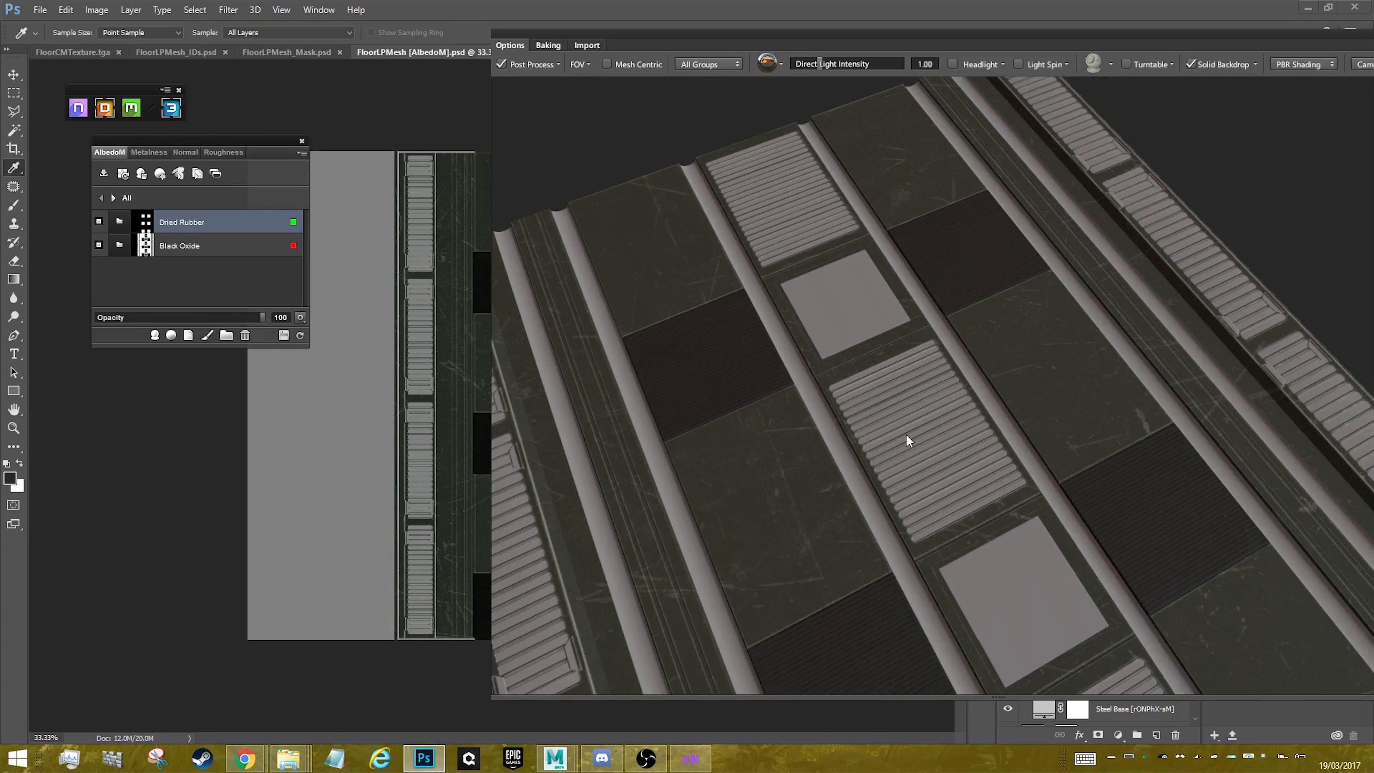
{"action": "left_click_drag", "start_coordinate": [905, 434], "coordinate": [934, 361]}
{"action": "left_click_drag", "start_coordinate": [882, 481], "coordinate": [957, 401]}
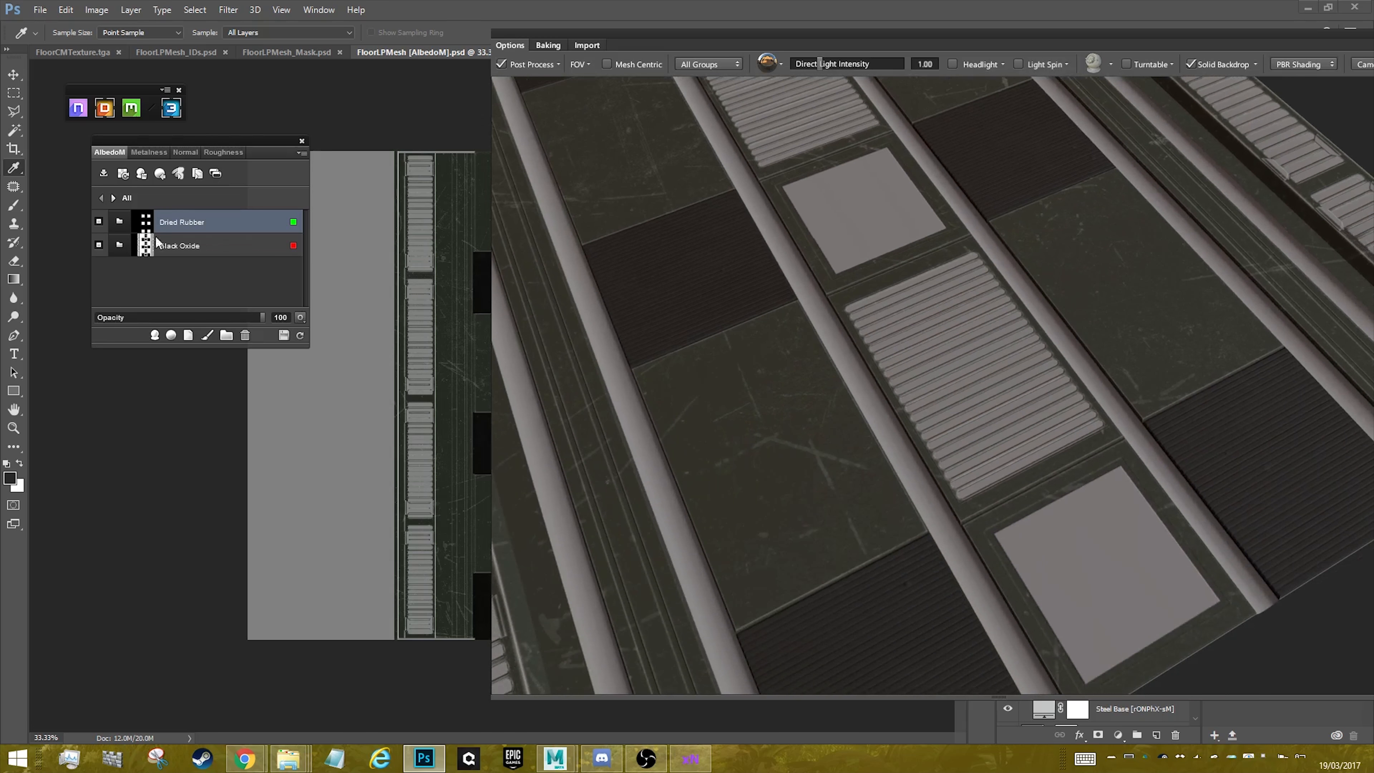
- Open the Black Oxide group, bring up the Grease layer's mask in full shaded mode, and browse the available mask presets
{"action": "double_click", "coordinate": [194, 246]}
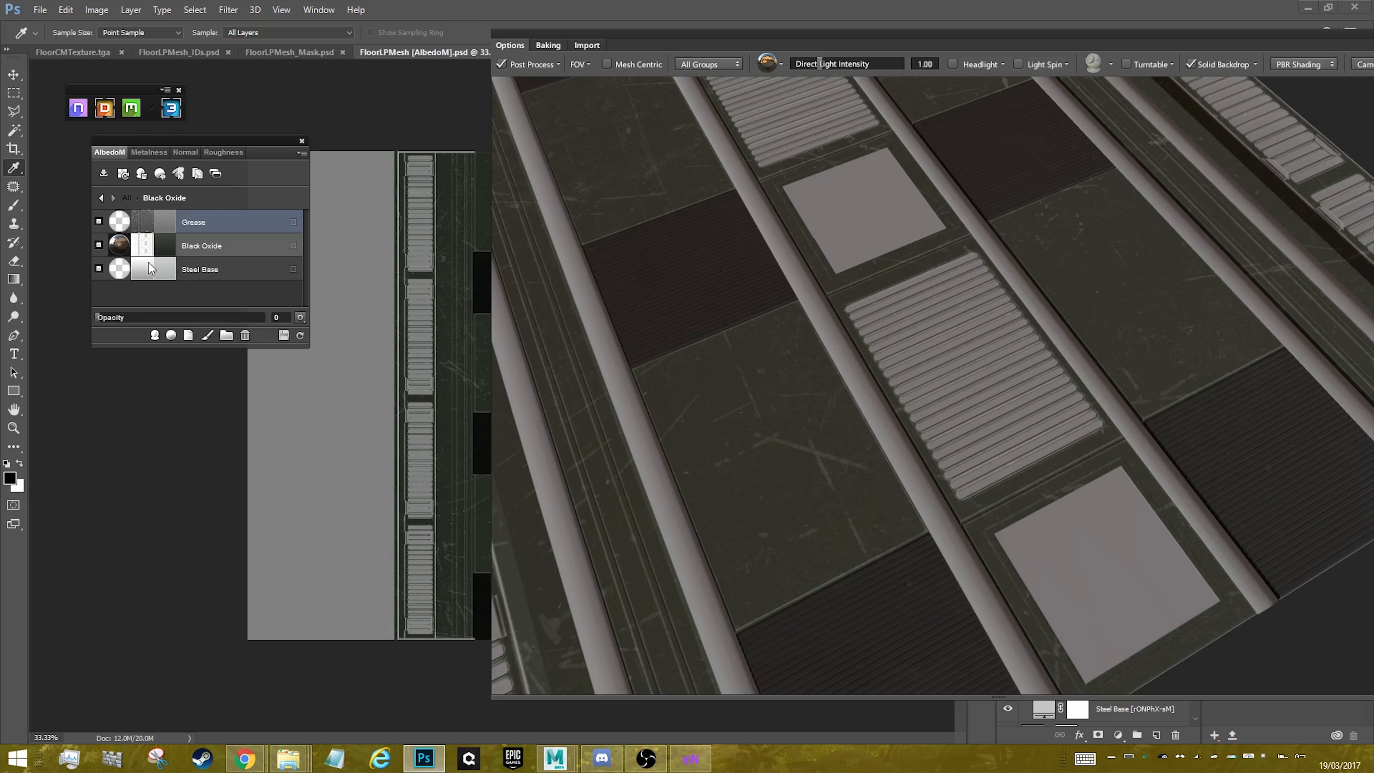
{"action": "left_click", "coordinate": [143, 225]}
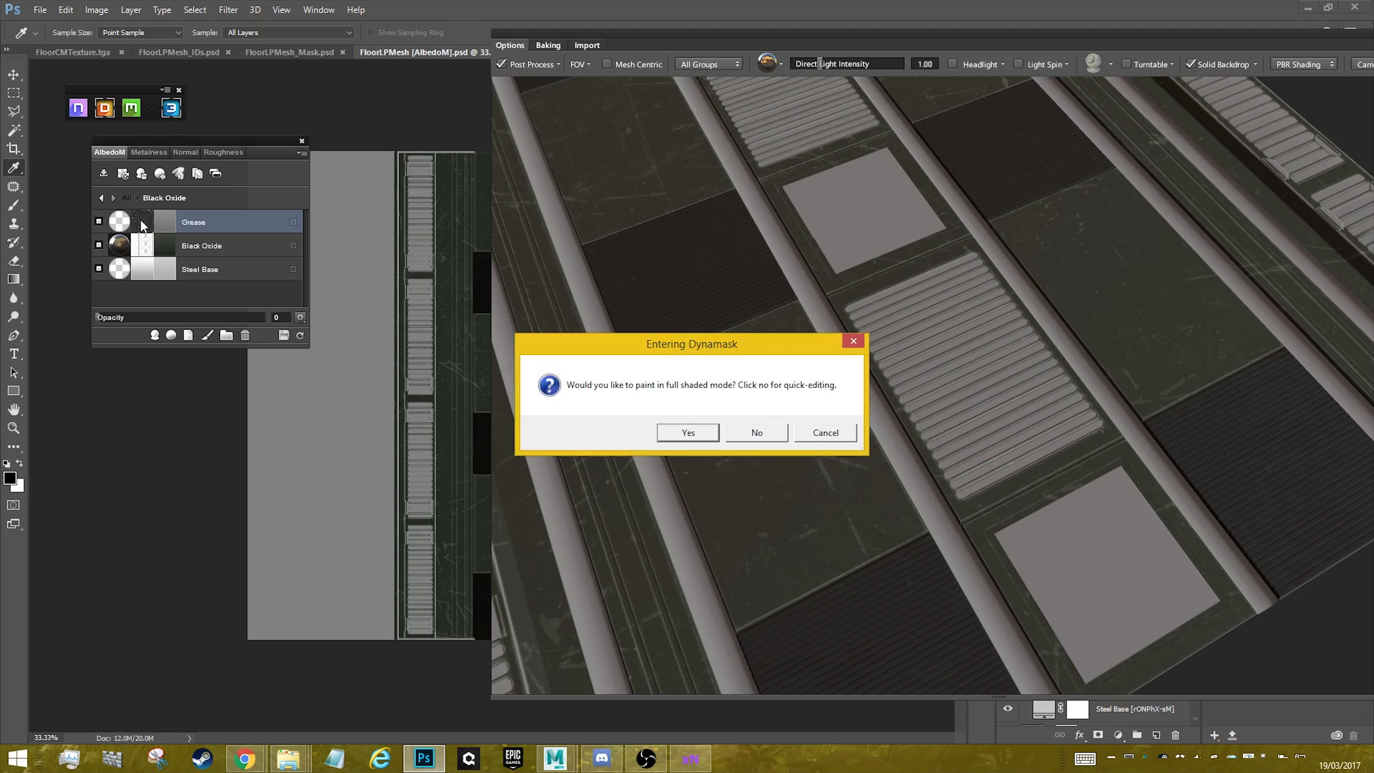
{"action": "left_click", "coordinate": [712, 430]}
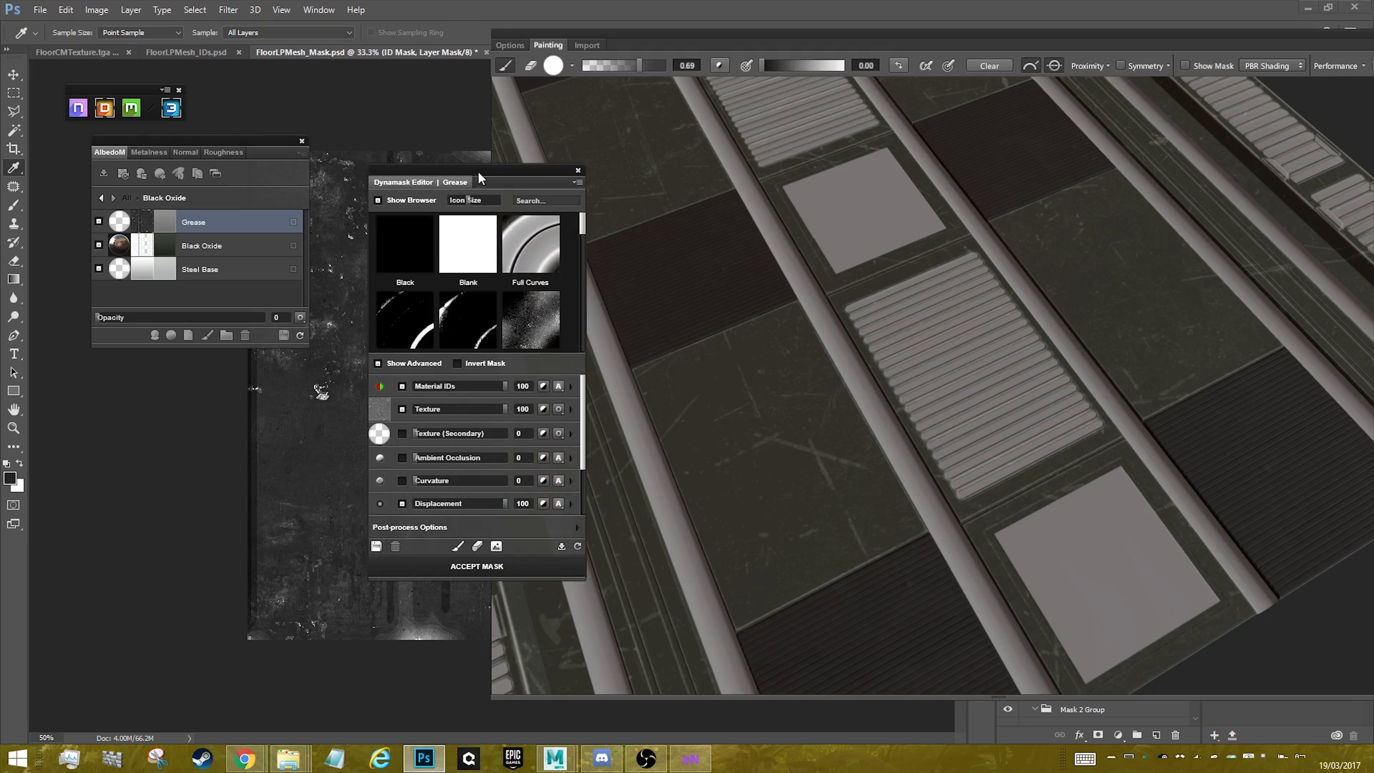
{"action": "left_click_drag", "start_coordinate": [478, 178], "coordinate": [198, 421]}
{"action": "scroll", "coordinate": [206, 558], "scroll_direction": "down", "scroll_amount": 4}
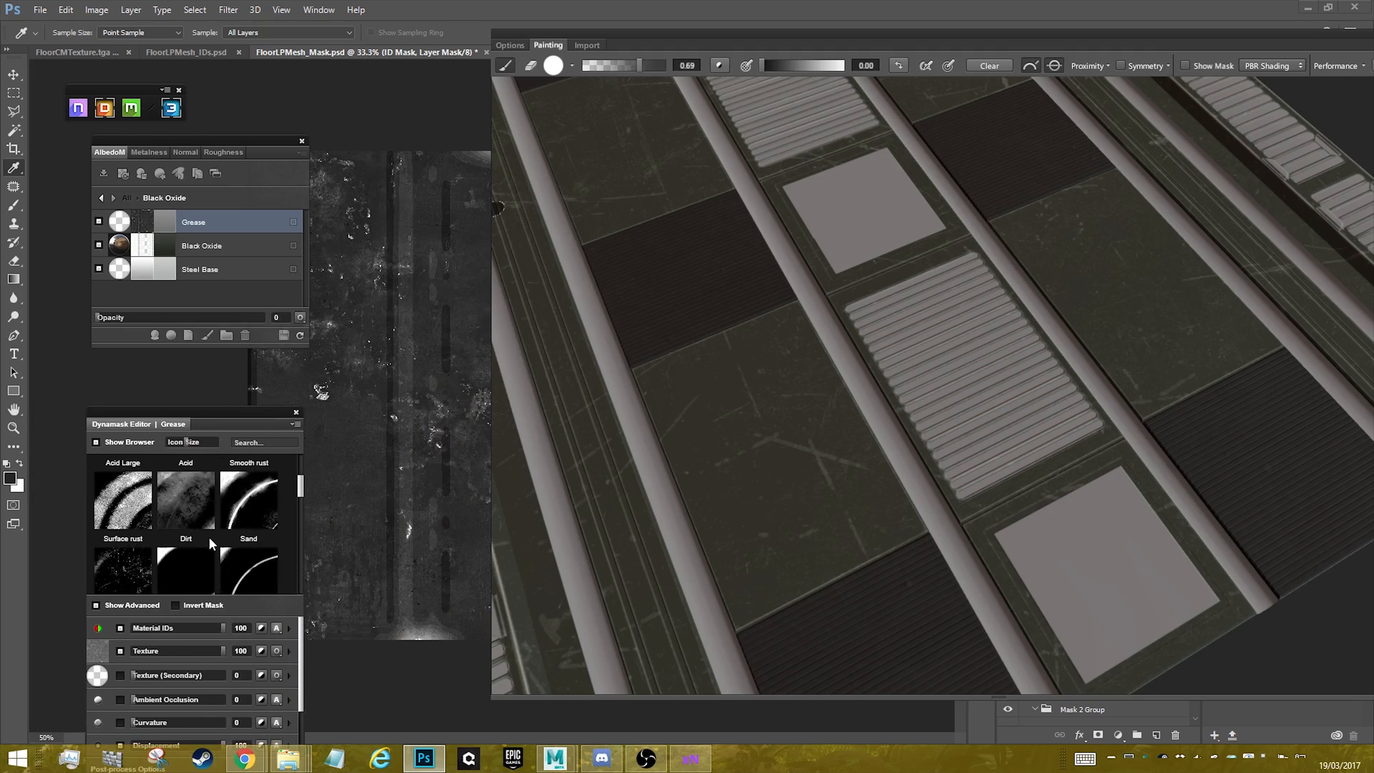
{"action": "left_click", "coordinate": [295, 413]}
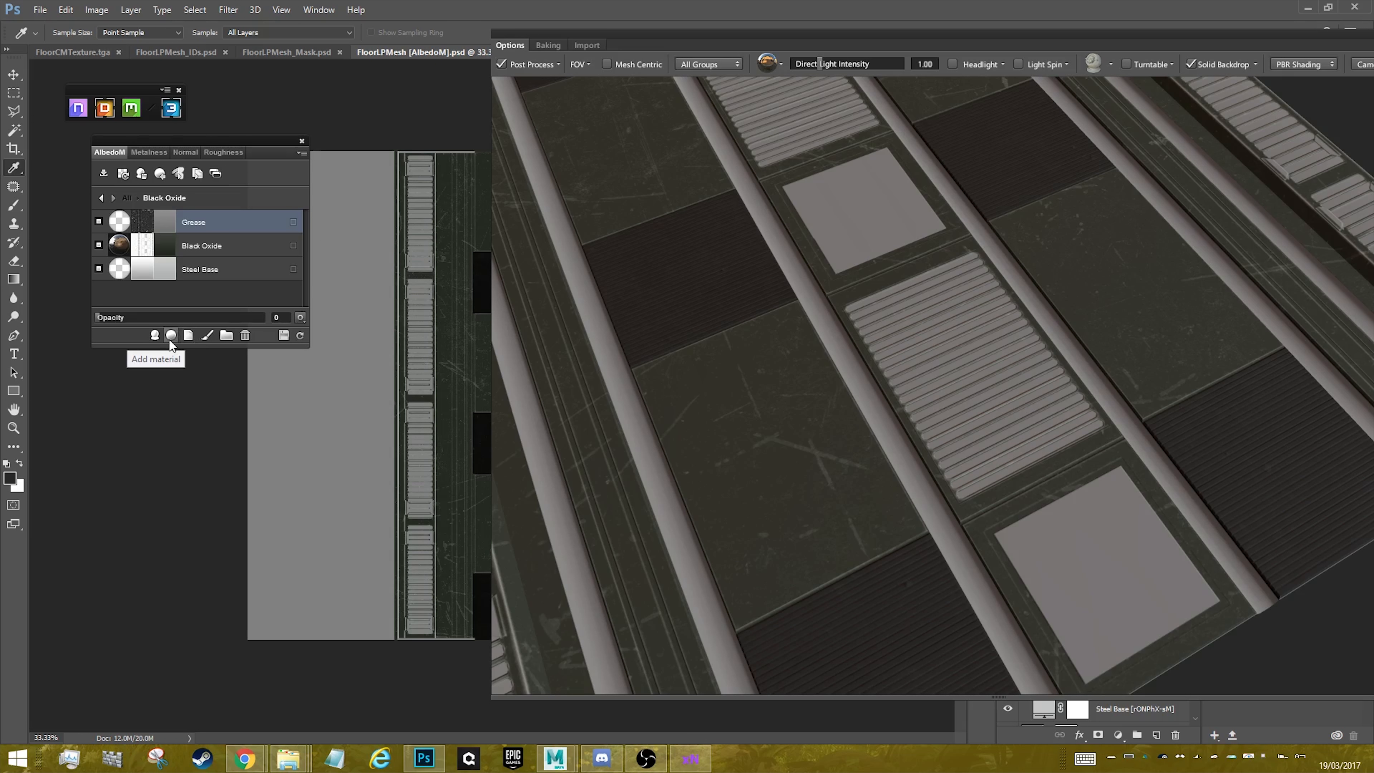
- Try a Color fill layer in the Black Oxide group with a different layer order, and delete the Color fill layer
{"action": "left_click", "coordinate": [192, 336]}
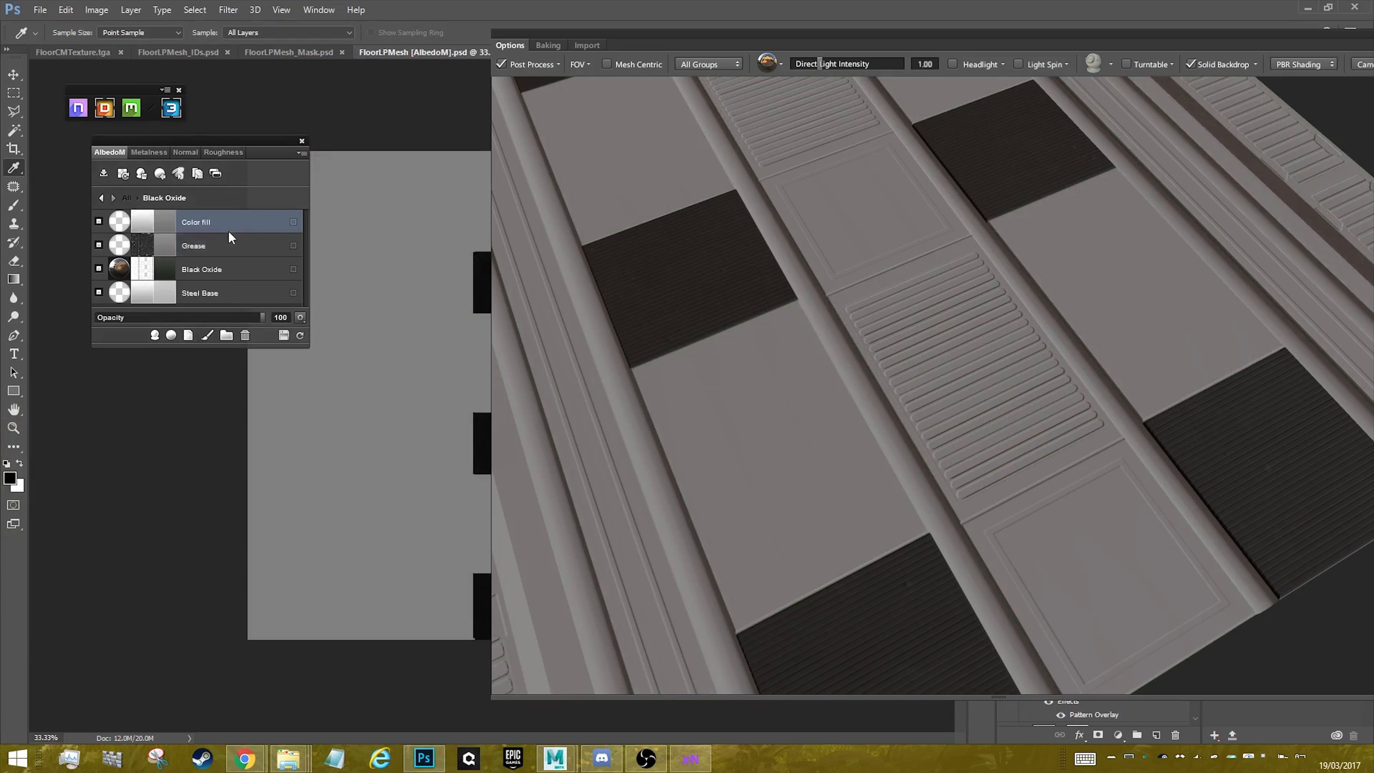
{"action": "left_click_drag", "start_coordinate": [206, 227], "coordinate": [216, 282]}
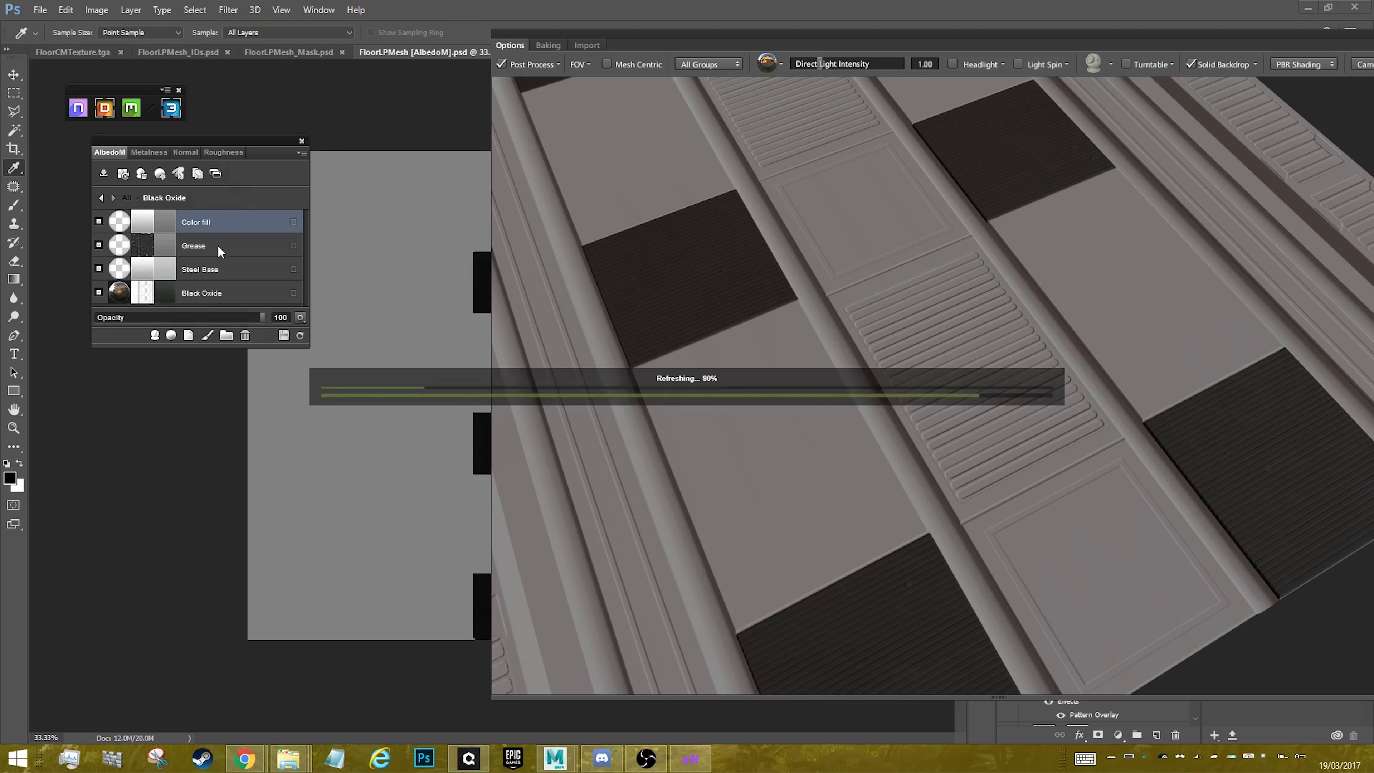
{"action": "left_click", "coordinate": [225, 222]}
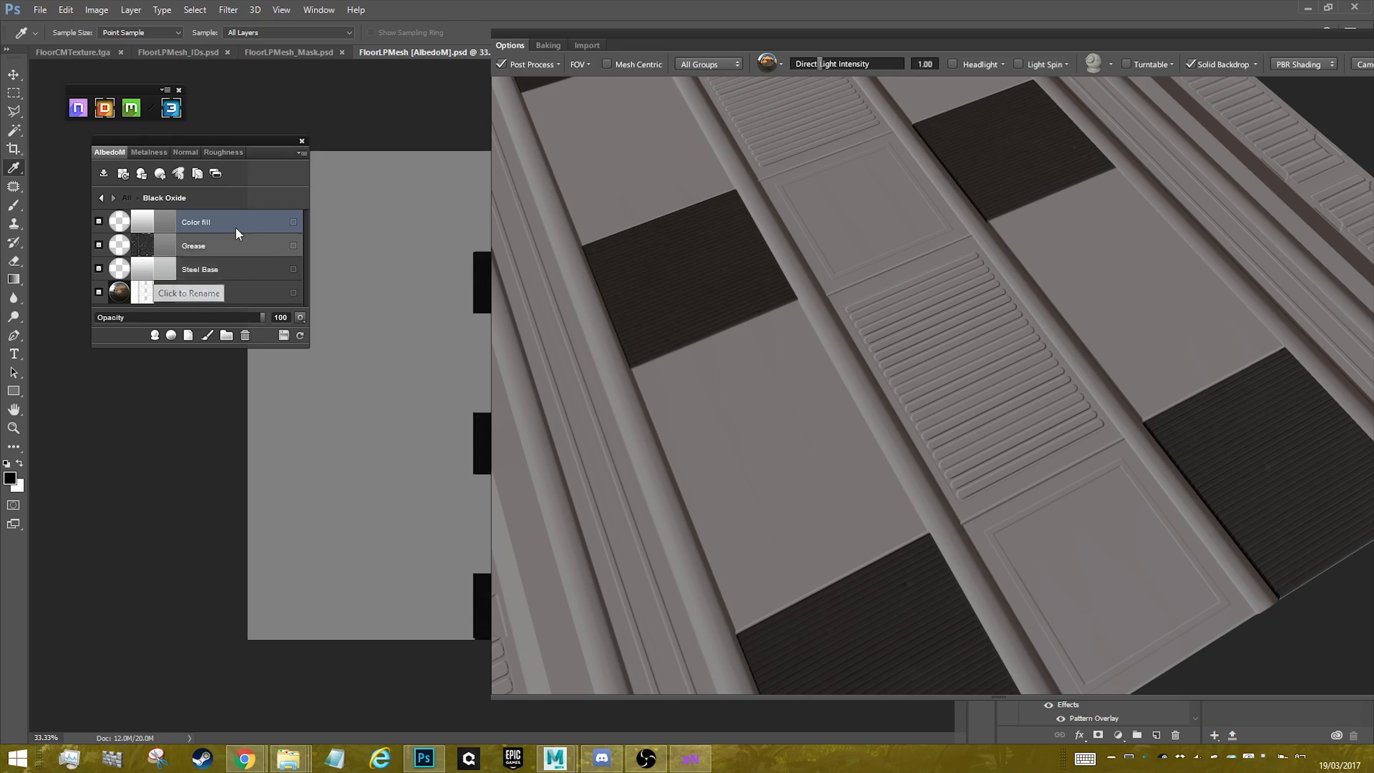
{"action": "left_click_drag", "start_coordinate": [228, 229], "coordinate": [102, 276]}
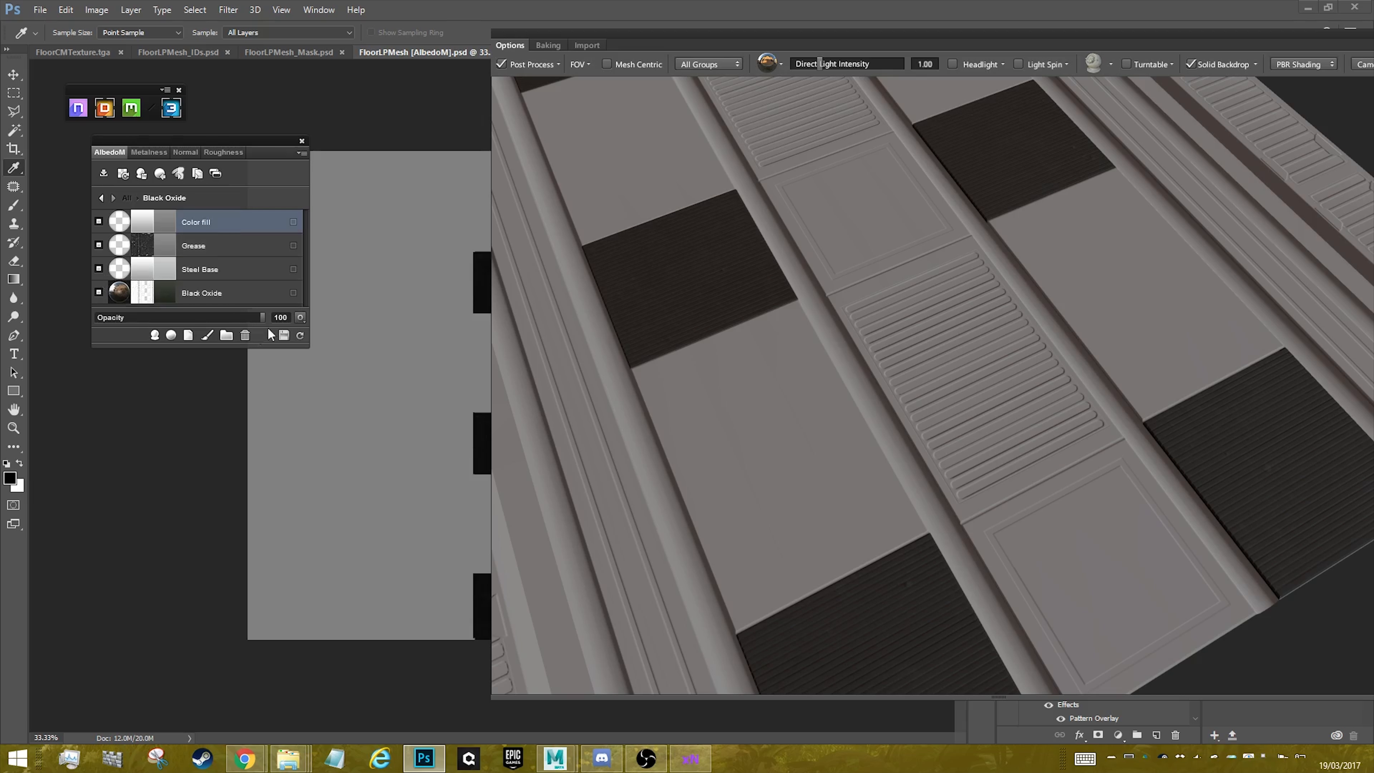
{"action": "left_click", "coordinate": [246, 335]}
{"action": "left_click", "coordinate": [636, 432]}
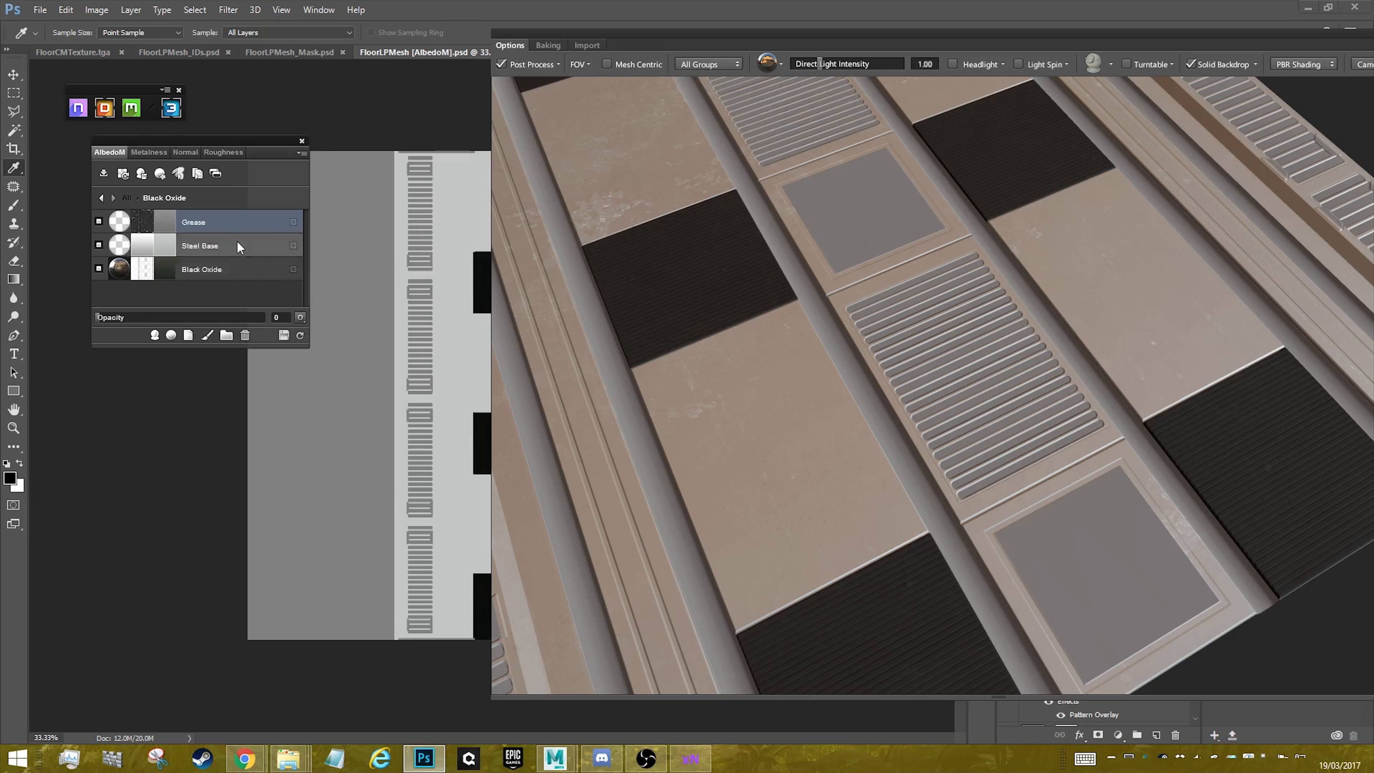
{"action": "left_click_drag", "start_coordinate": [869, 286], "coordinate": [745, 286]}
{"action": "scroll", "coordinate": [797, 343], "scroll_direction": "up", "scroll_amount": 5}
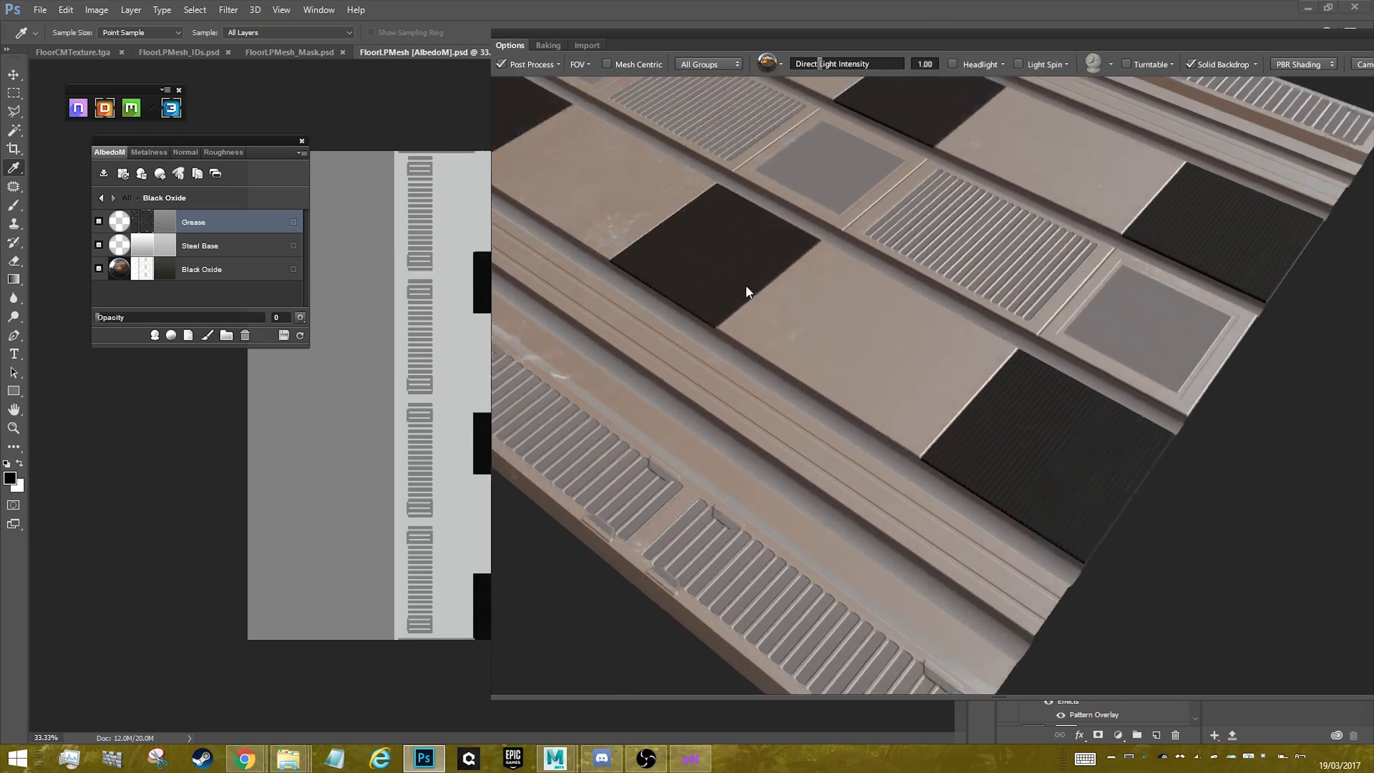
- Return to the top layer level and delete the Black Oxide group
{"action": "left_click", "coordinate": [103, 200]}
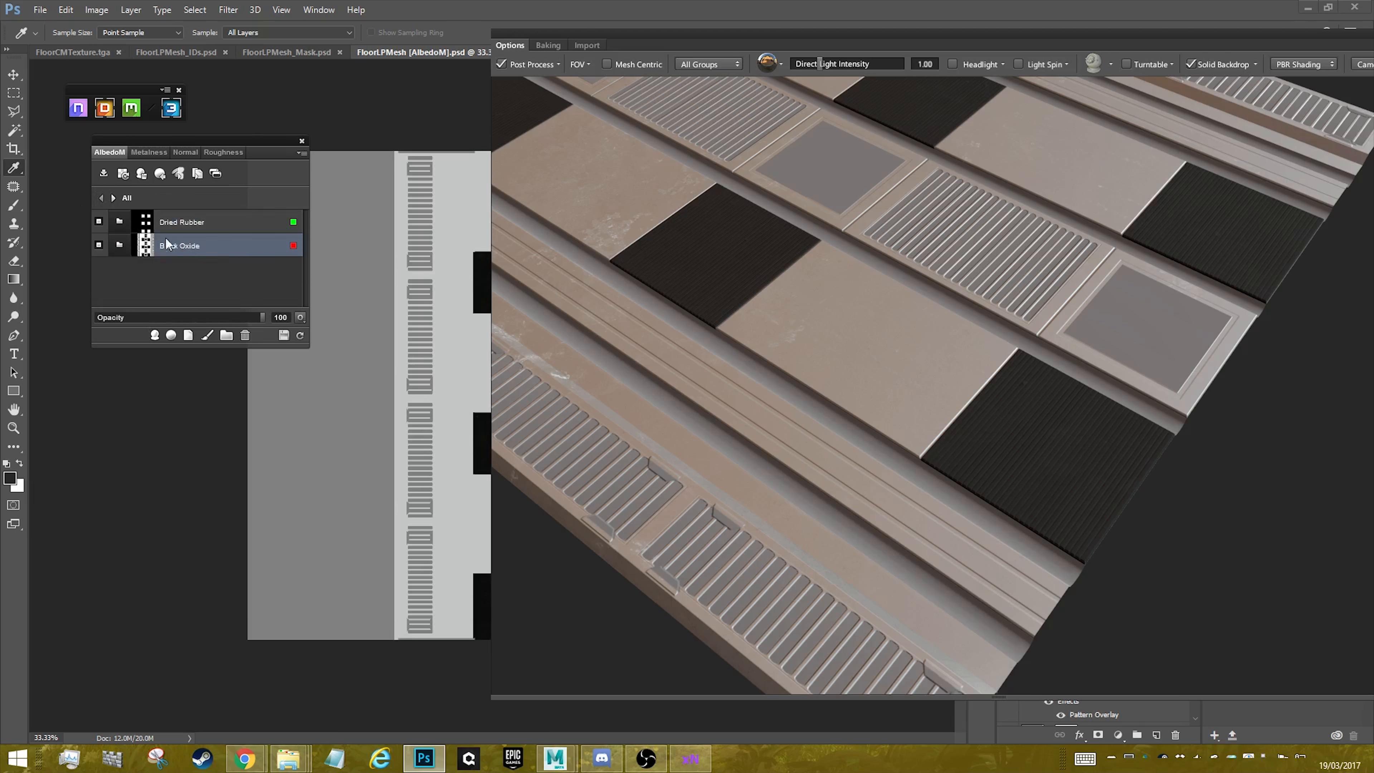
{"action": "left_click", "coordinate": [245, 336]}
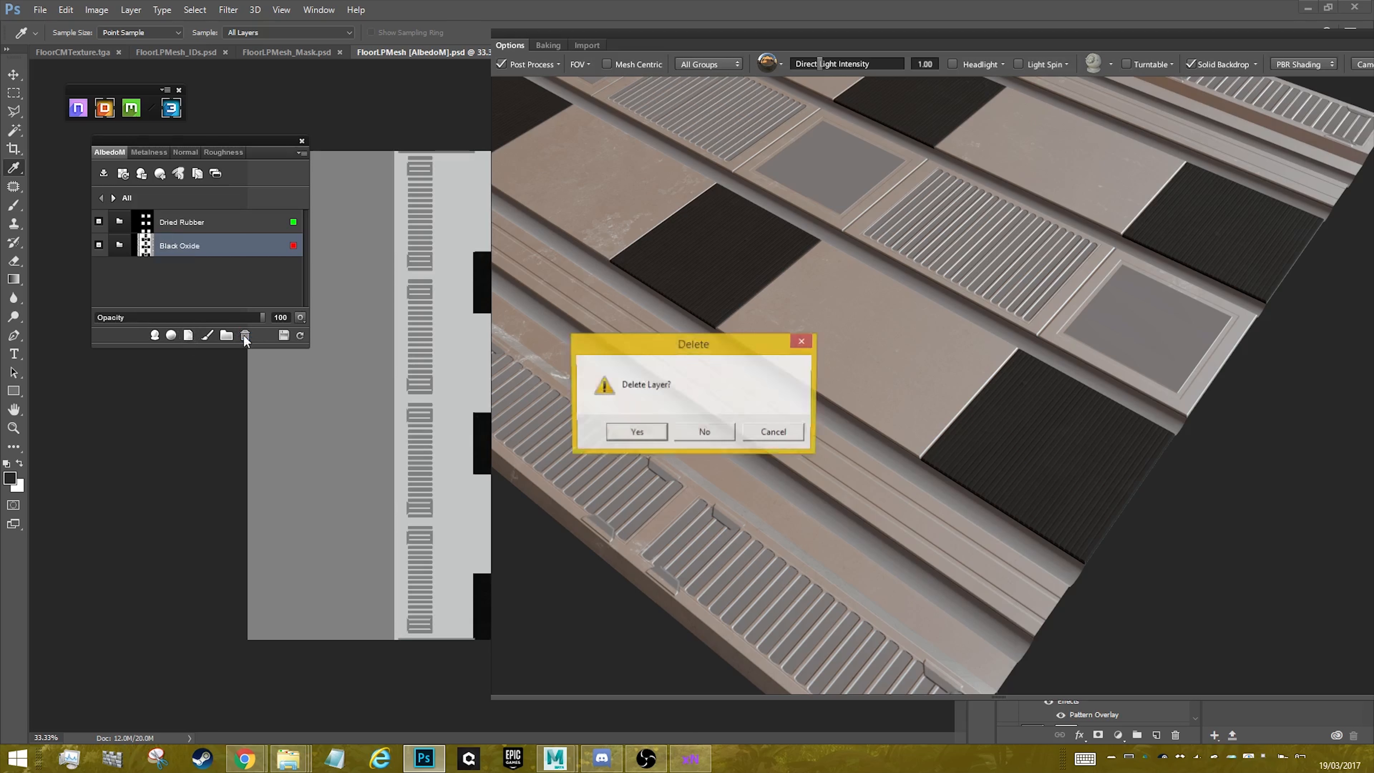
{"action": "left_click", "coordinate": [640, 432]}
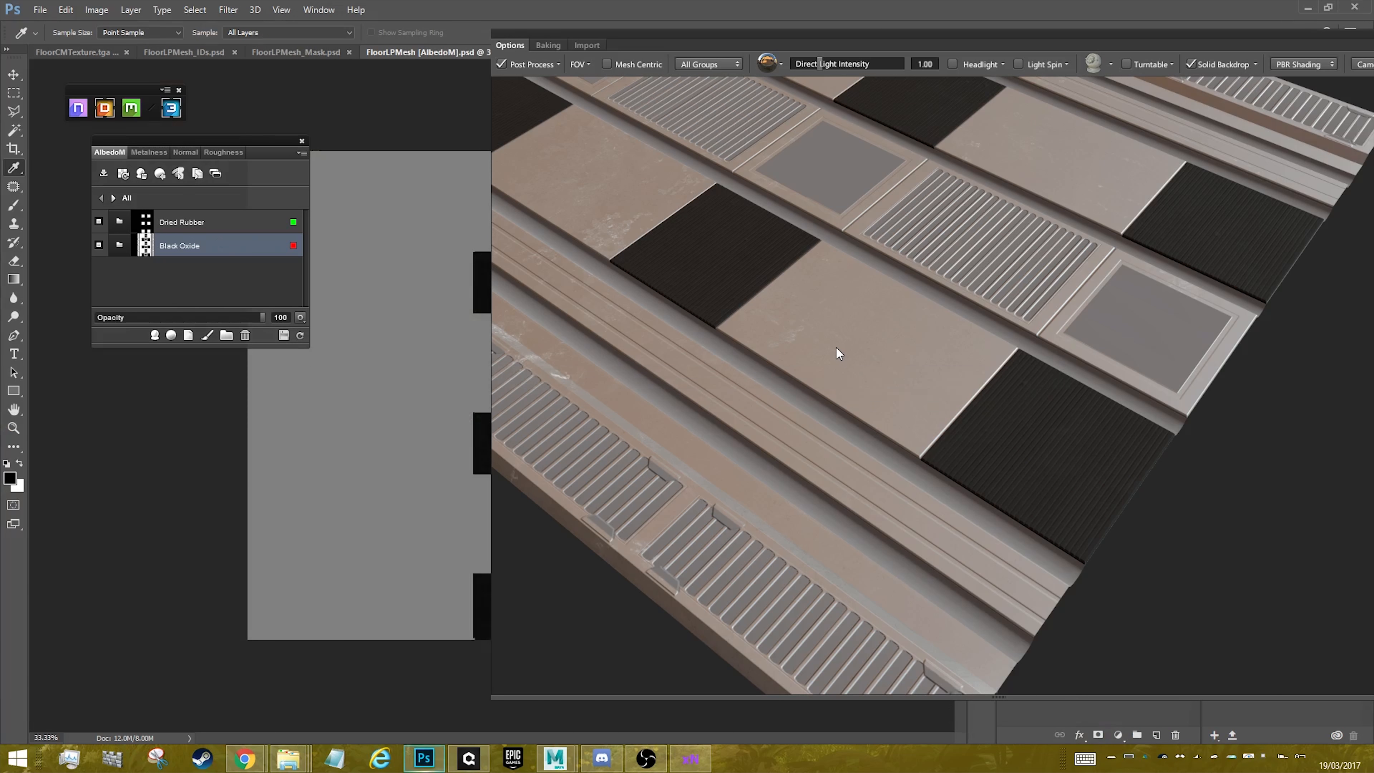
- Create the Dull Low-End Parkerization material from the Military metal category of the material library
{"action": "left_click", "coordinate": [155, 336]}
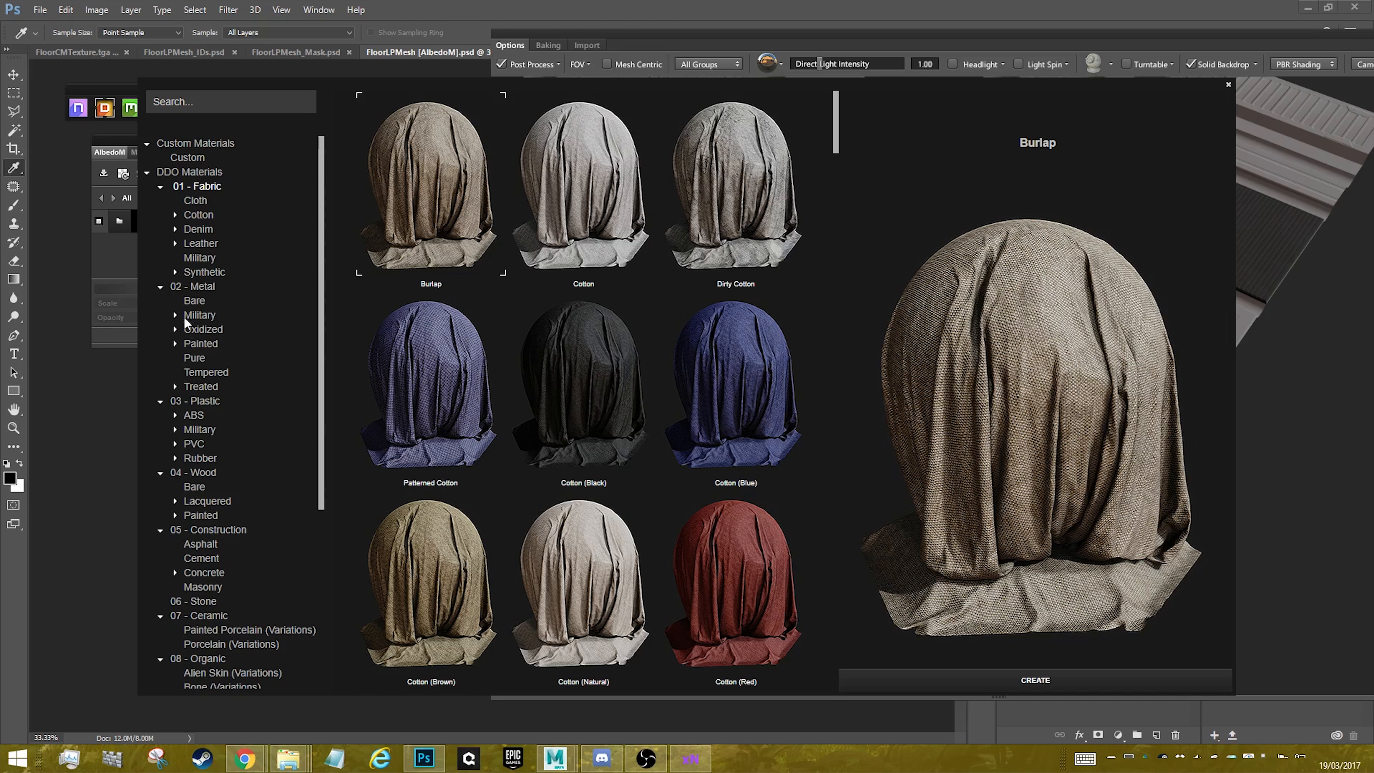
{"action": "left_click", "coordinate": [200, 315]}
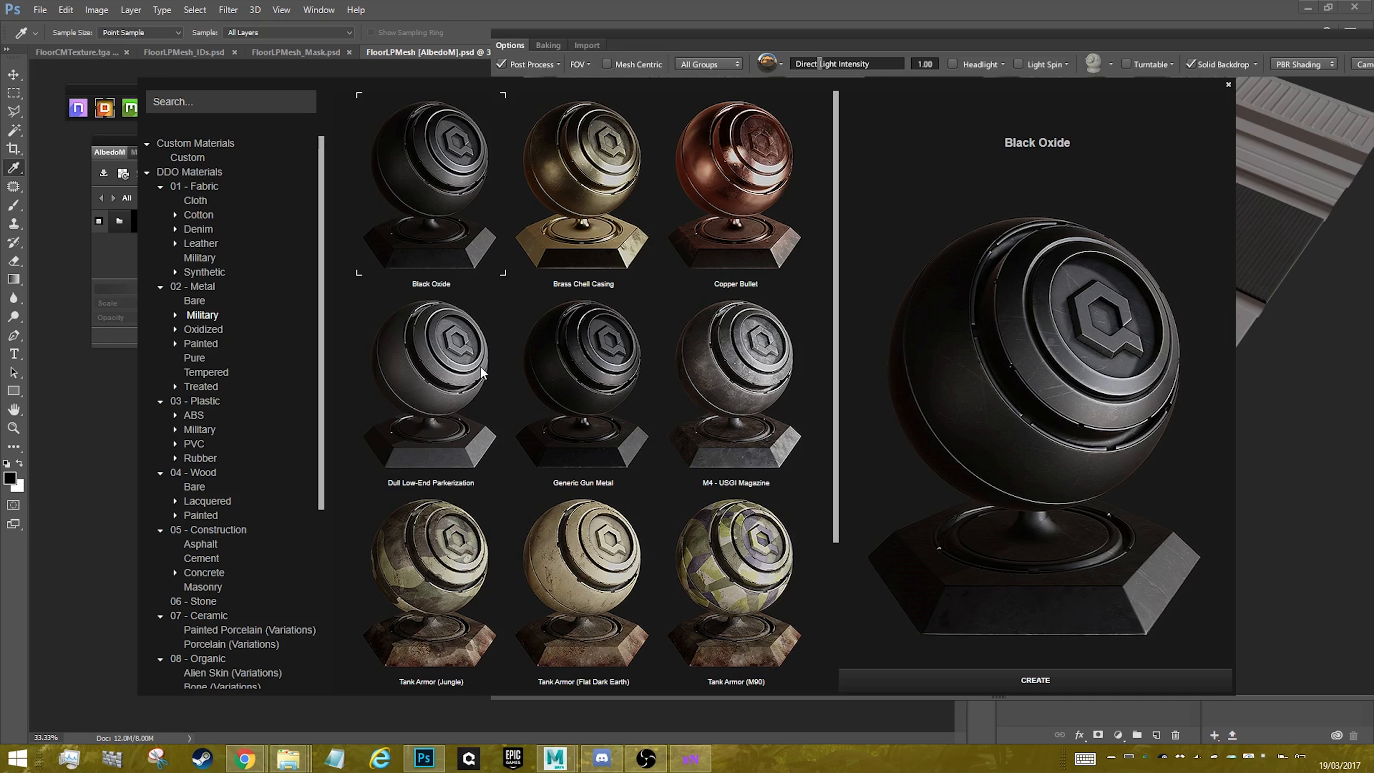
{"action": "left_click", "coordinate": [400, 368]}
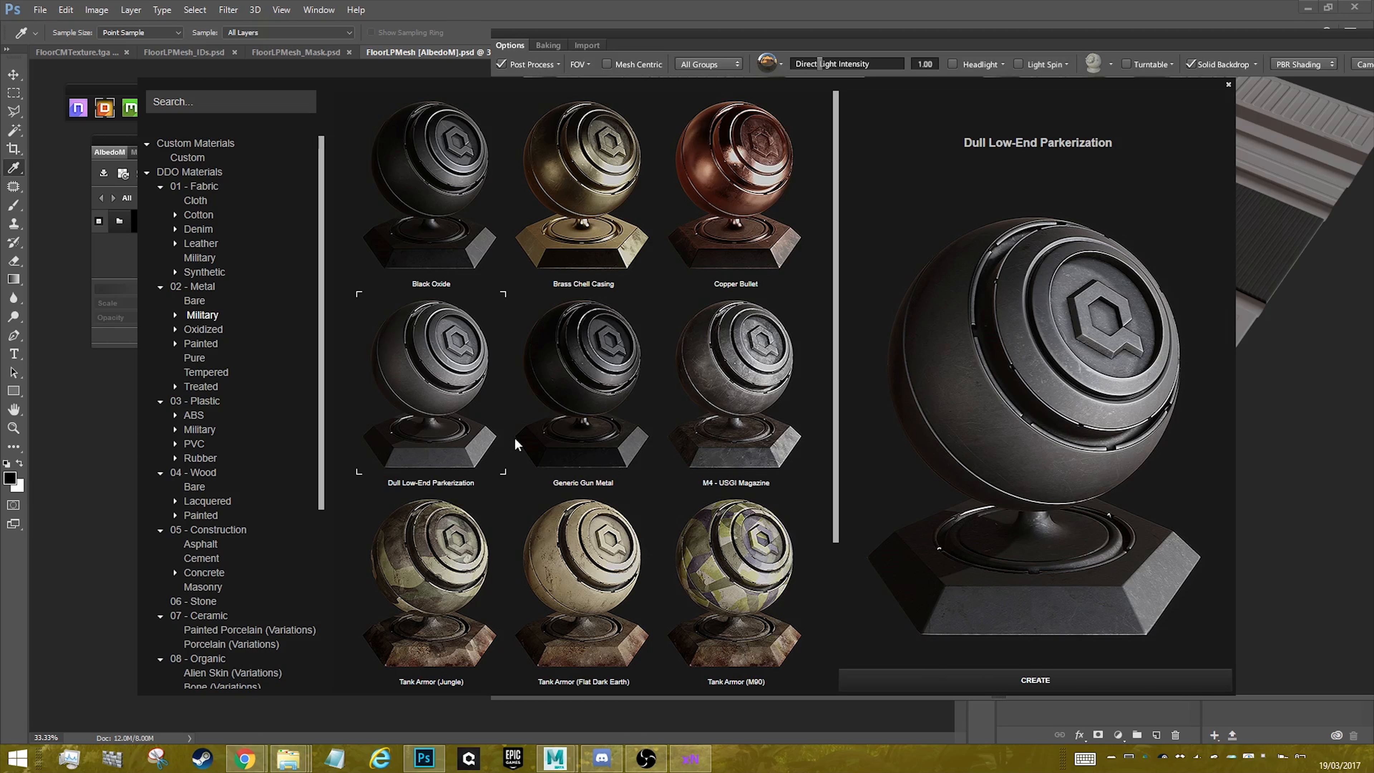
{"action": "left_click", "coordinate": [1016, 677]}
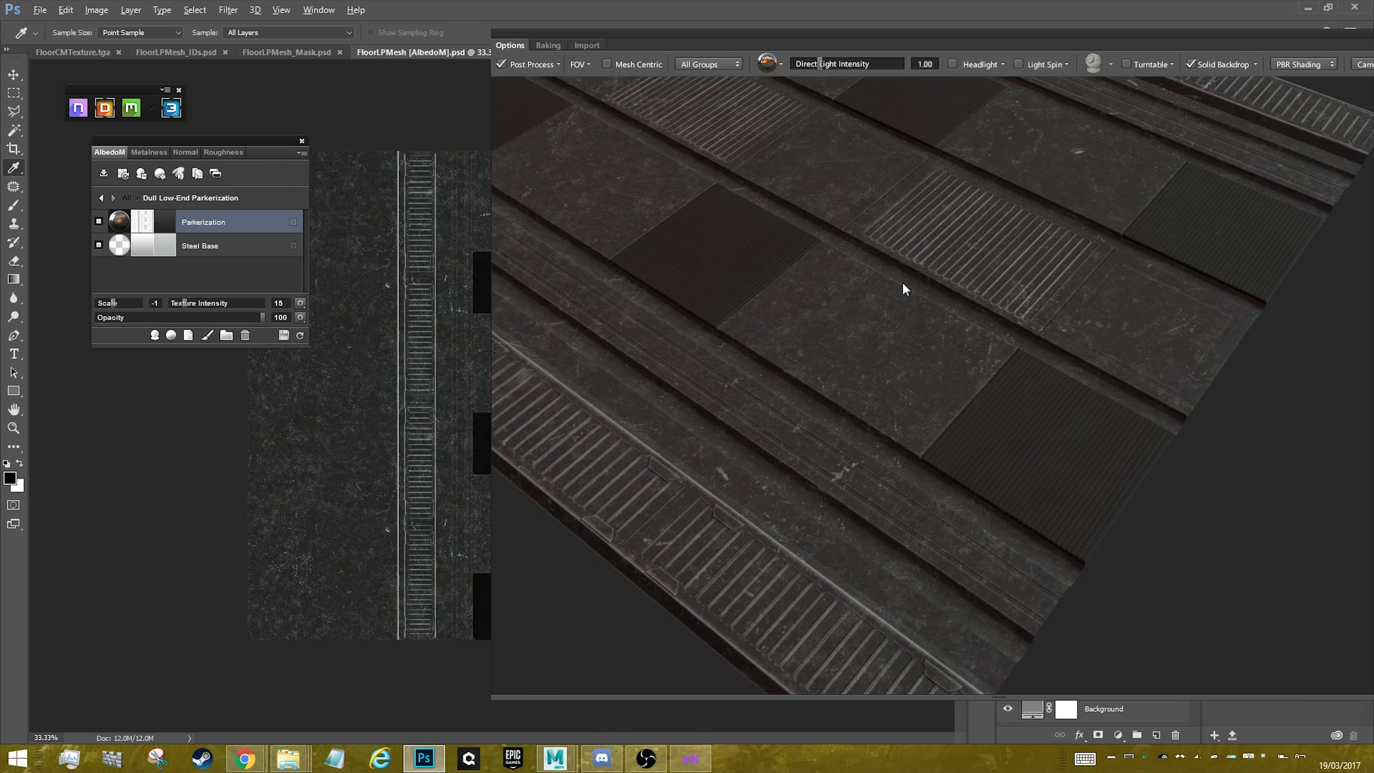
- Return to the top layer level and mask the Dull Low-End Parkerization group to the first red material ID colour listed
{"action": "scroll", "coordinate": [901, 282], "scroll_direction": "up", "scroll_amount": 3}
{"action": "left_click_drag", "start_coordinate": [902, 282], "coordinate": [768, 409]}
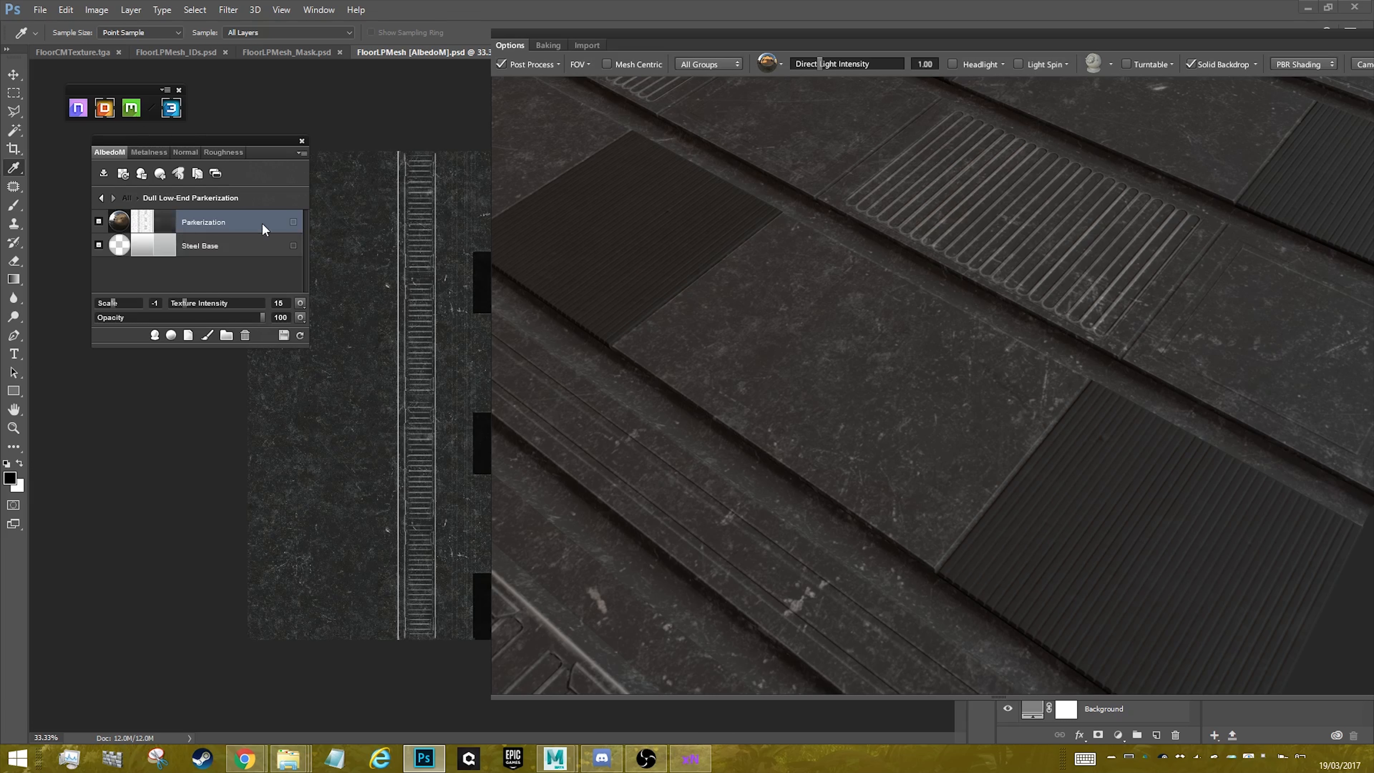
{"action": "left_click", "coordinate": [101, 197]}
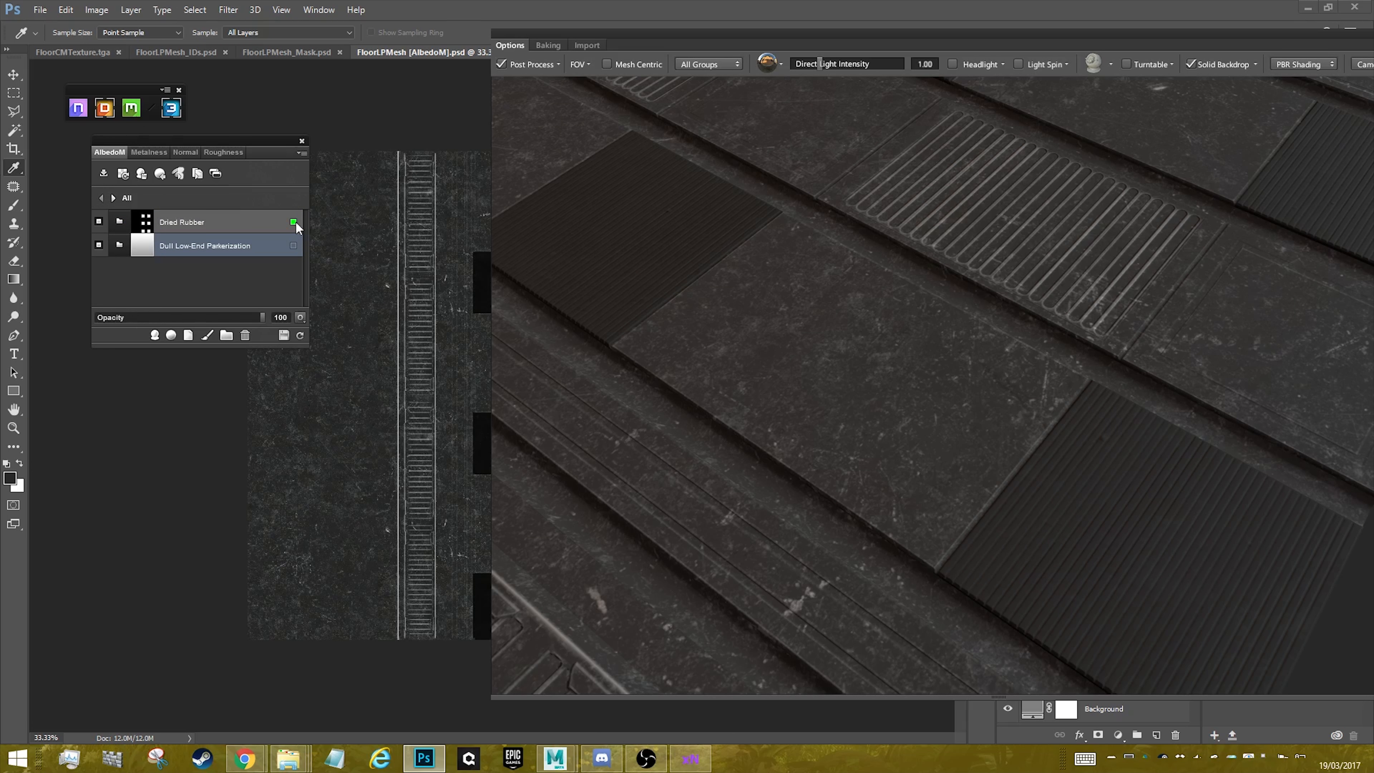
{"action": "left_click", "coordinate": [293, 247]}
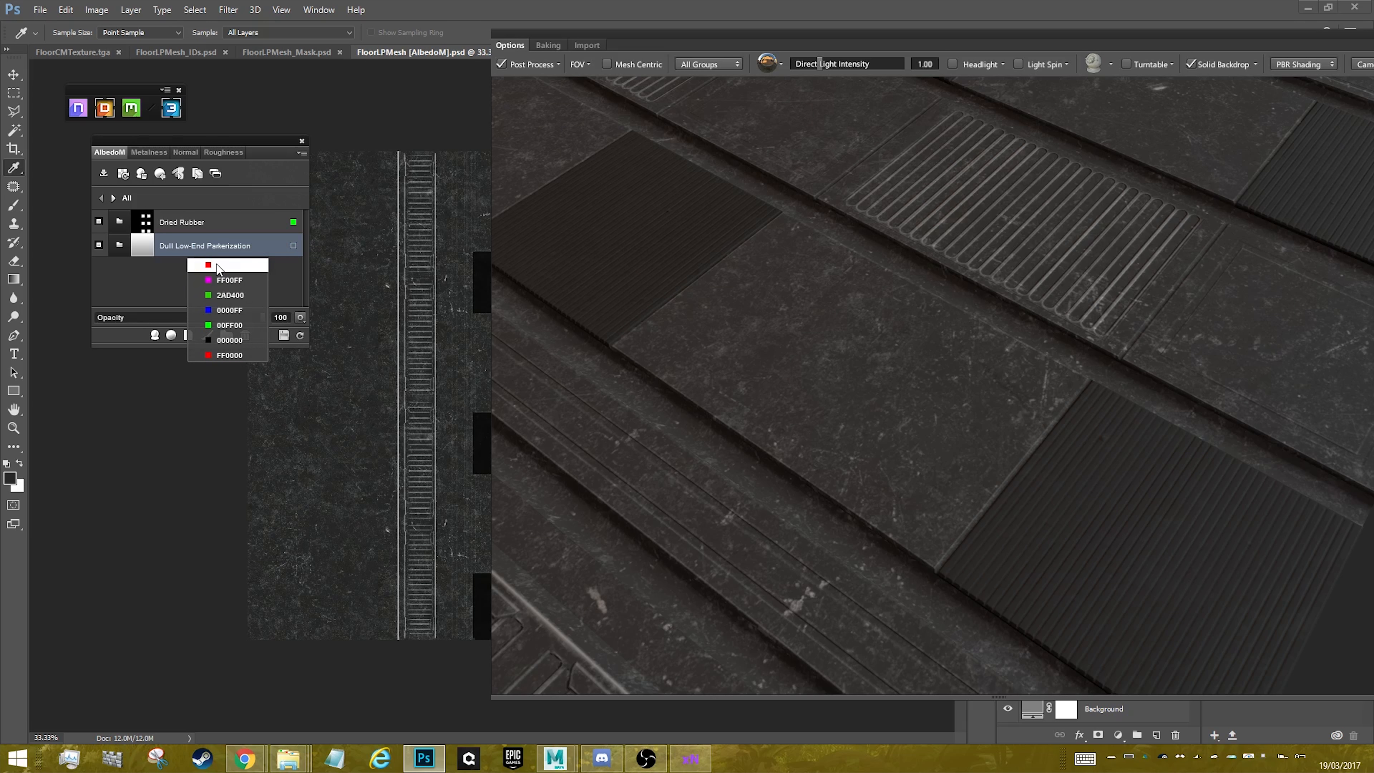
{"action": "left_click", "coordinate": [217, 265]}
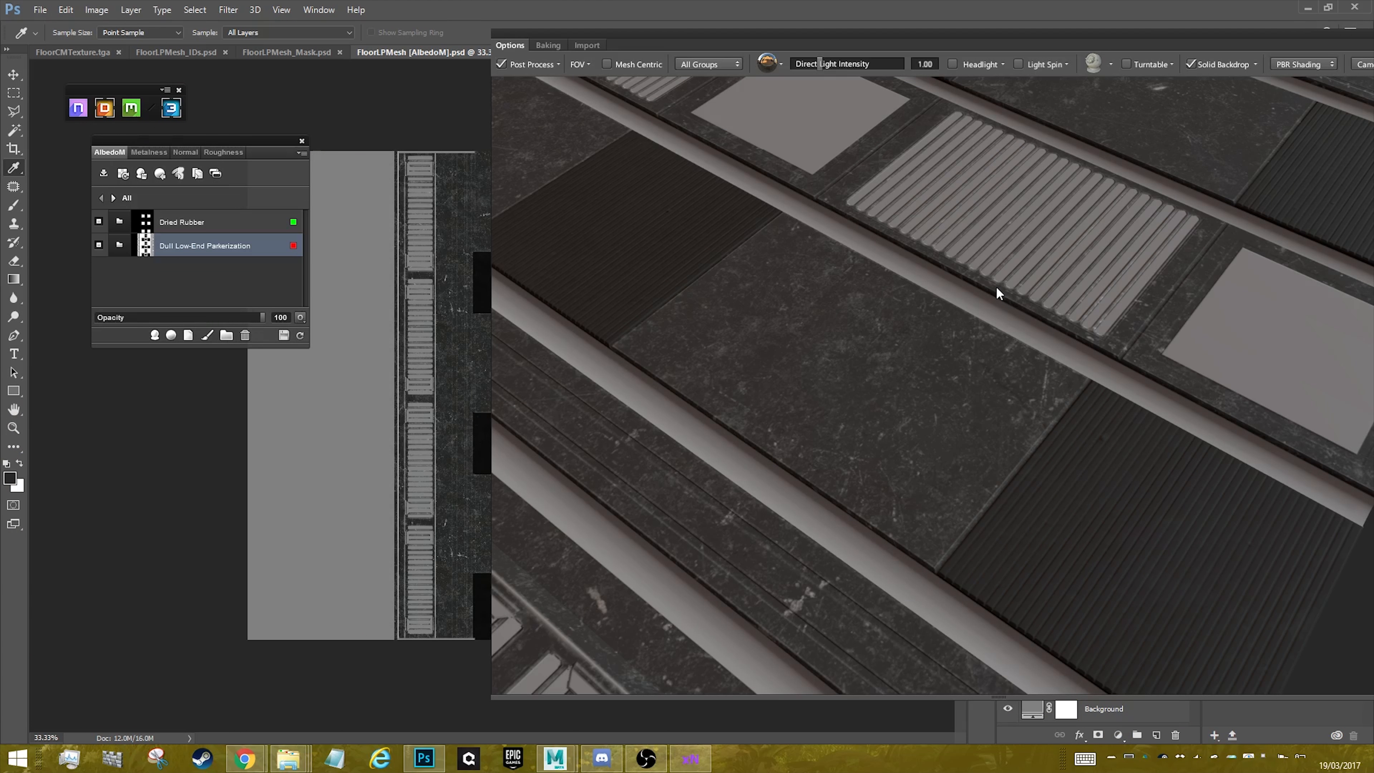
- Inside the Dull Low-End Parkerization group, set the texture intensity to 10 on both the Parkerization and Steel Base layers
{"action": "left_click_drag", "start_coordinate": [855, 311], "coordinate": [938, 405]}
{"action": "scroll", "coordinate": [938, 405], "scroll_direction": "up", "scroll_amount": 5}
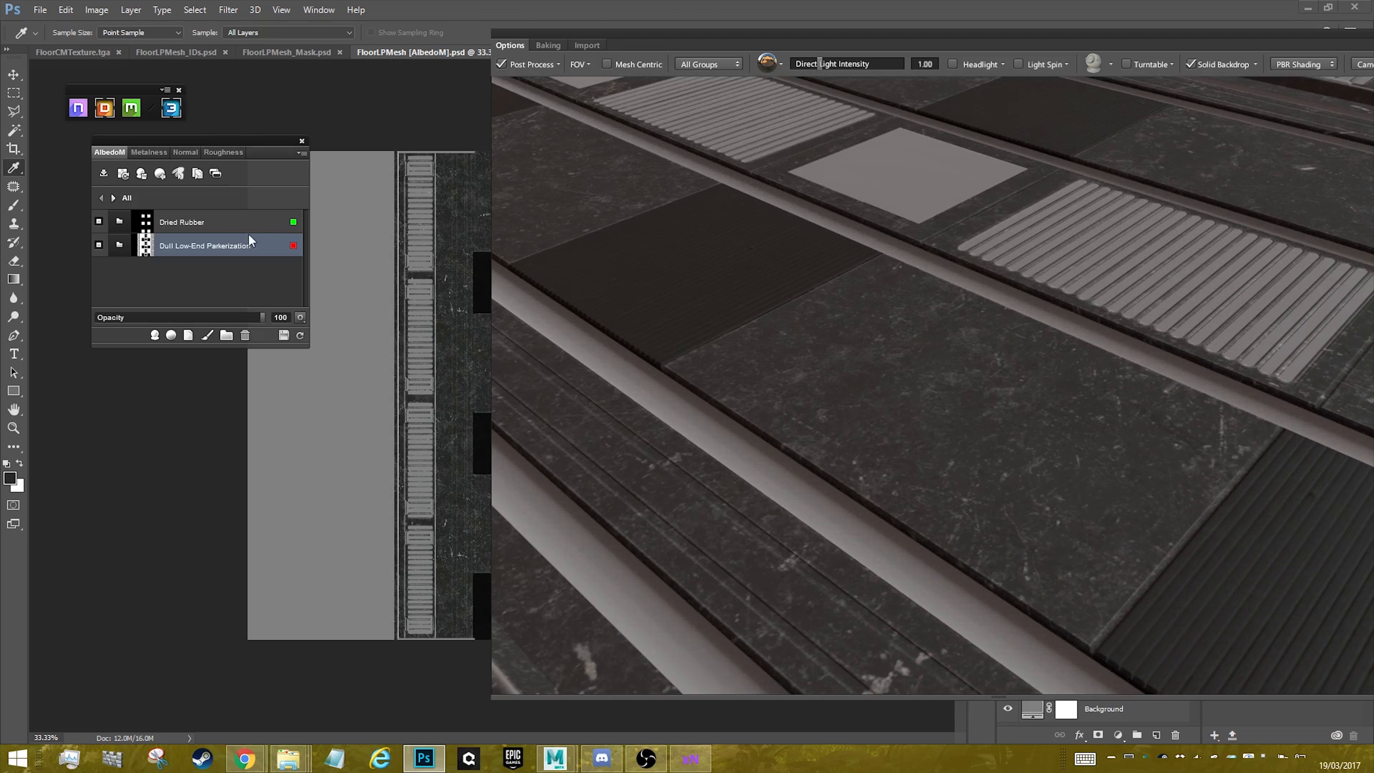
{"action": "double_click", "coordinate": [140, 246]}
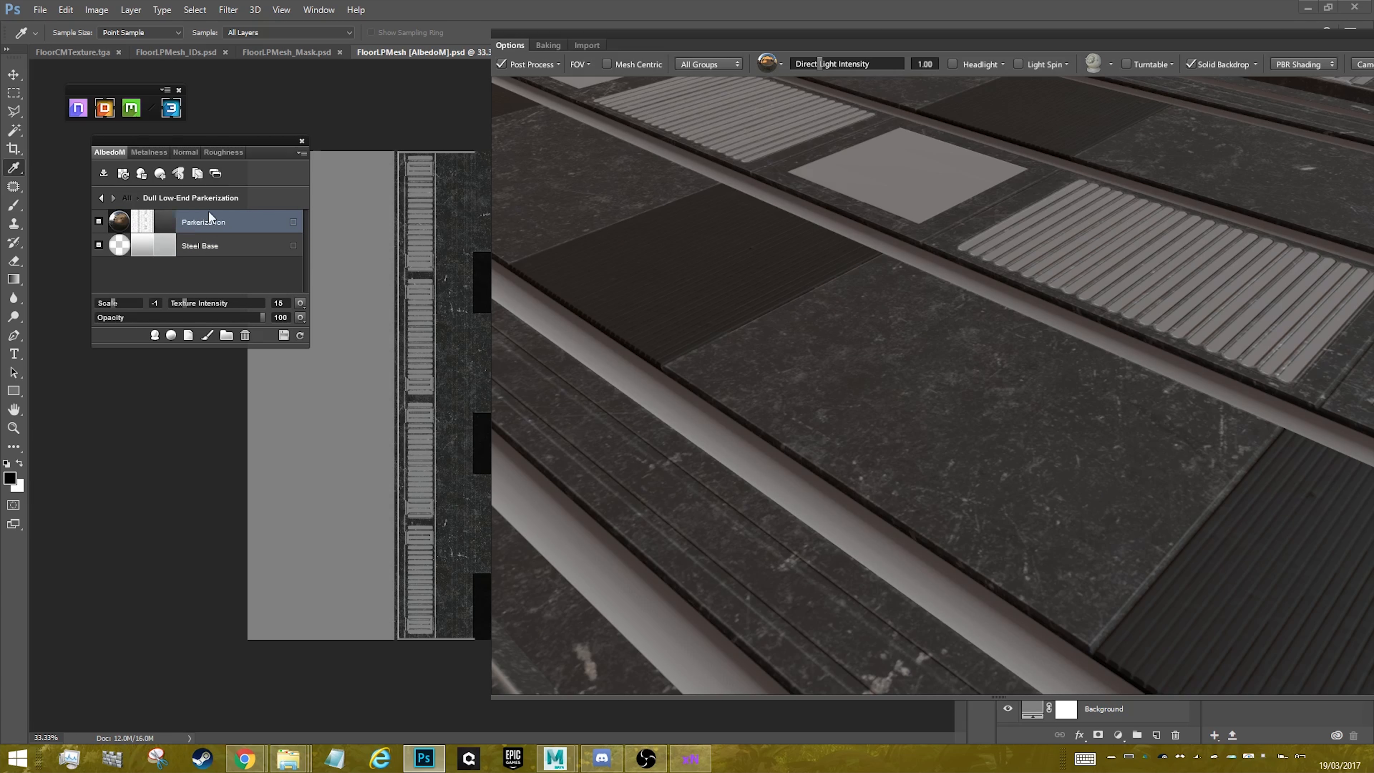
{"action": "left_click_drag", "start_coordinate": [180, 303], "coordinate": [173, 308]}
{"action": "left_click_drag", "start_coordinate": [174, 308], "coordinate": [181, 309]}
{"action": "left_click", "coordinate": [209, 247]}
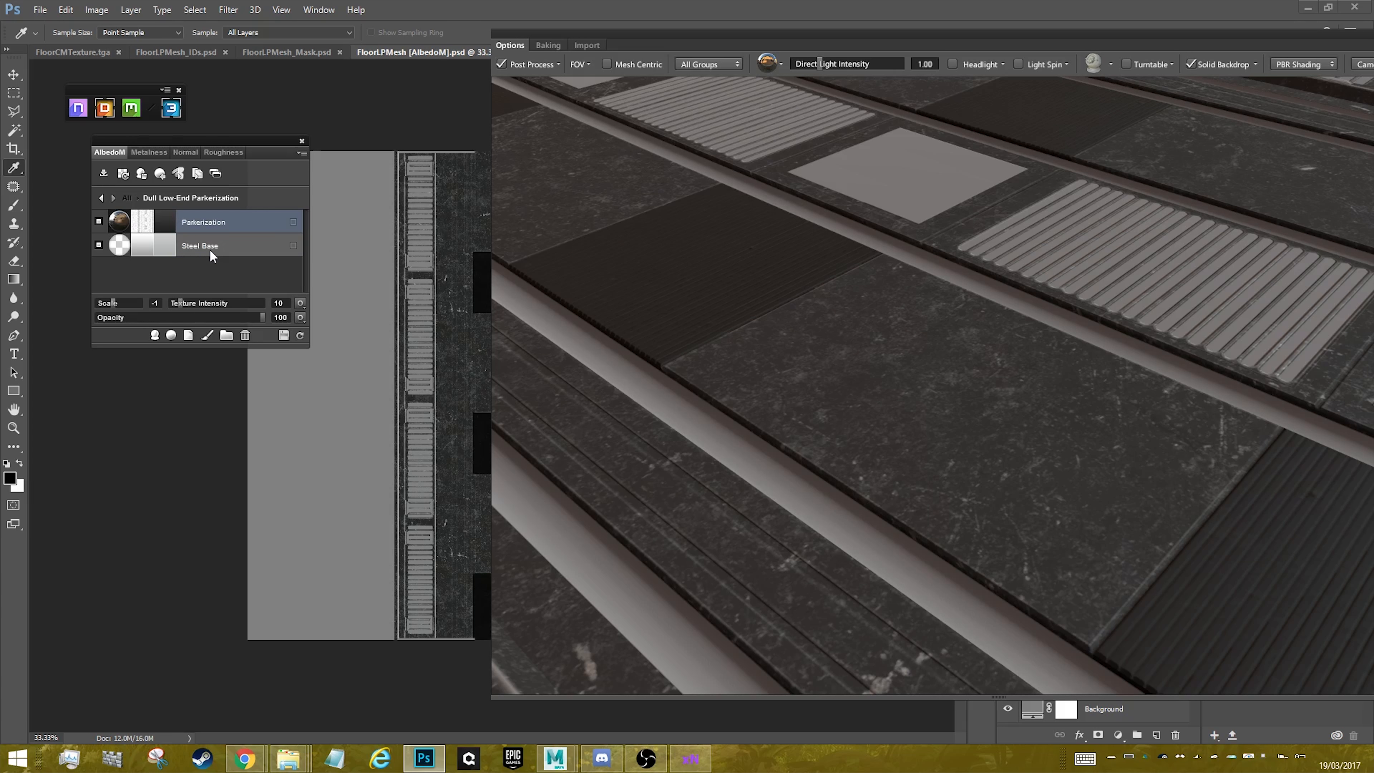
{"action": "left_click_drag", "start_coordinate": [222, 304], "coordinate": [187, 306]}
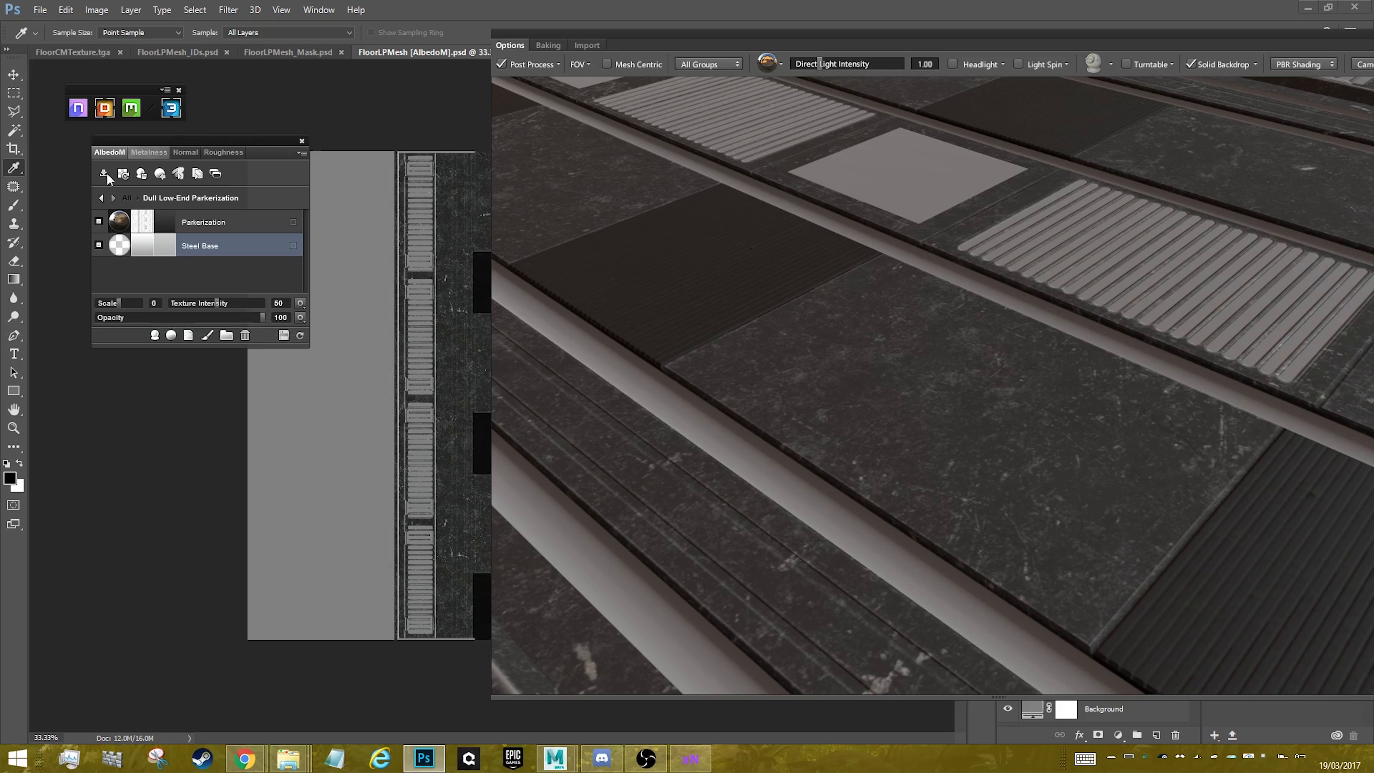
- Switch to the roughness channel and darken the Steel Base layer's roughness value, checking the surface on the floor mesh
{"action": "left_click", "coordinate": [215, 152]}
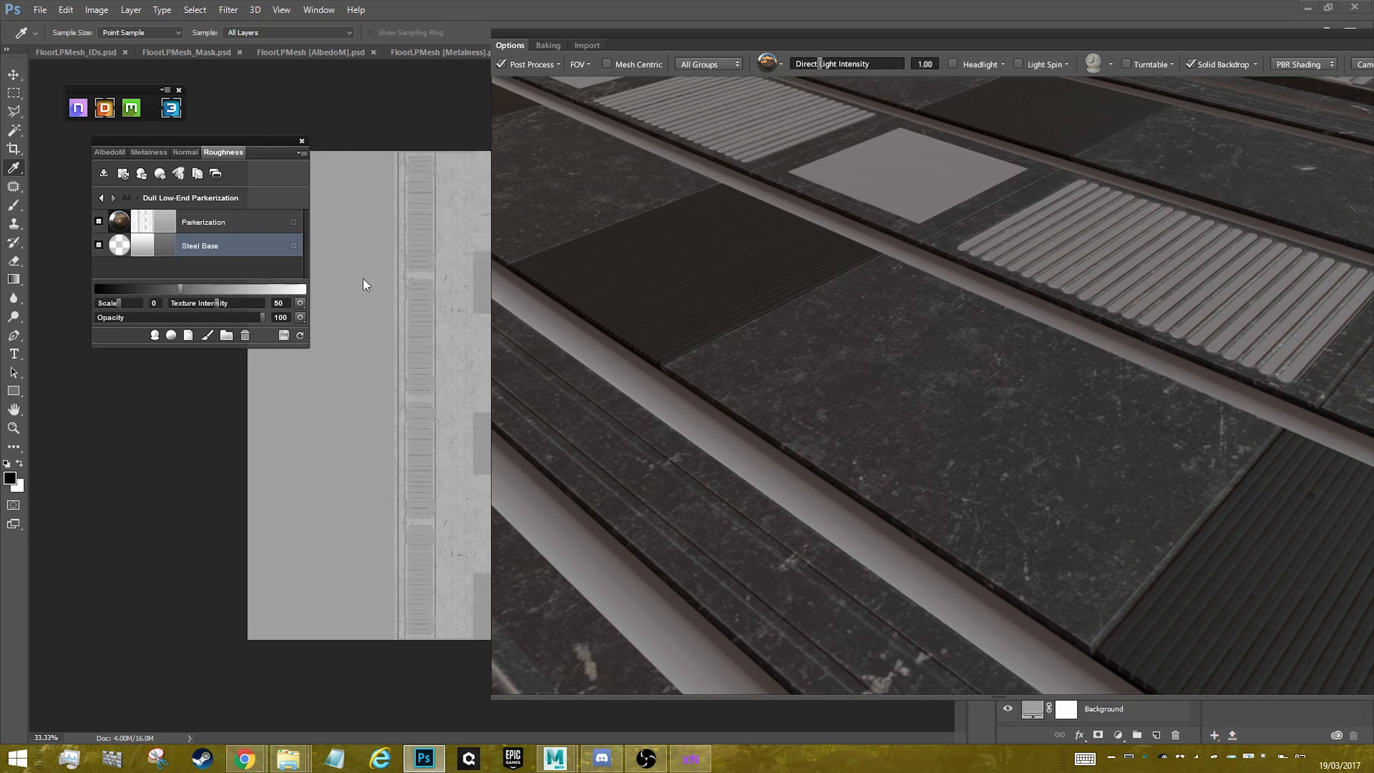
{"action": "left_click", "coordinate": [247, 224]}
{"action": "left_click", "coordinate": [226, 245]}
{"action": "left_click_drag", "start_coordinate": [1081, 346], "coordinate": [944, 362]}
{"action": "scroll", "coordinate": [885, 463], "scroll_direction": "down", "scroll_amount": 5}
{"action": "scroll", "coordinate": [884, 464], "scroll_direction": "down", "scroll_amount": 4}
{"action": "scroll", "coordinate": [869, 423], "scroll_direction": "up", "scroll_amount": 8}
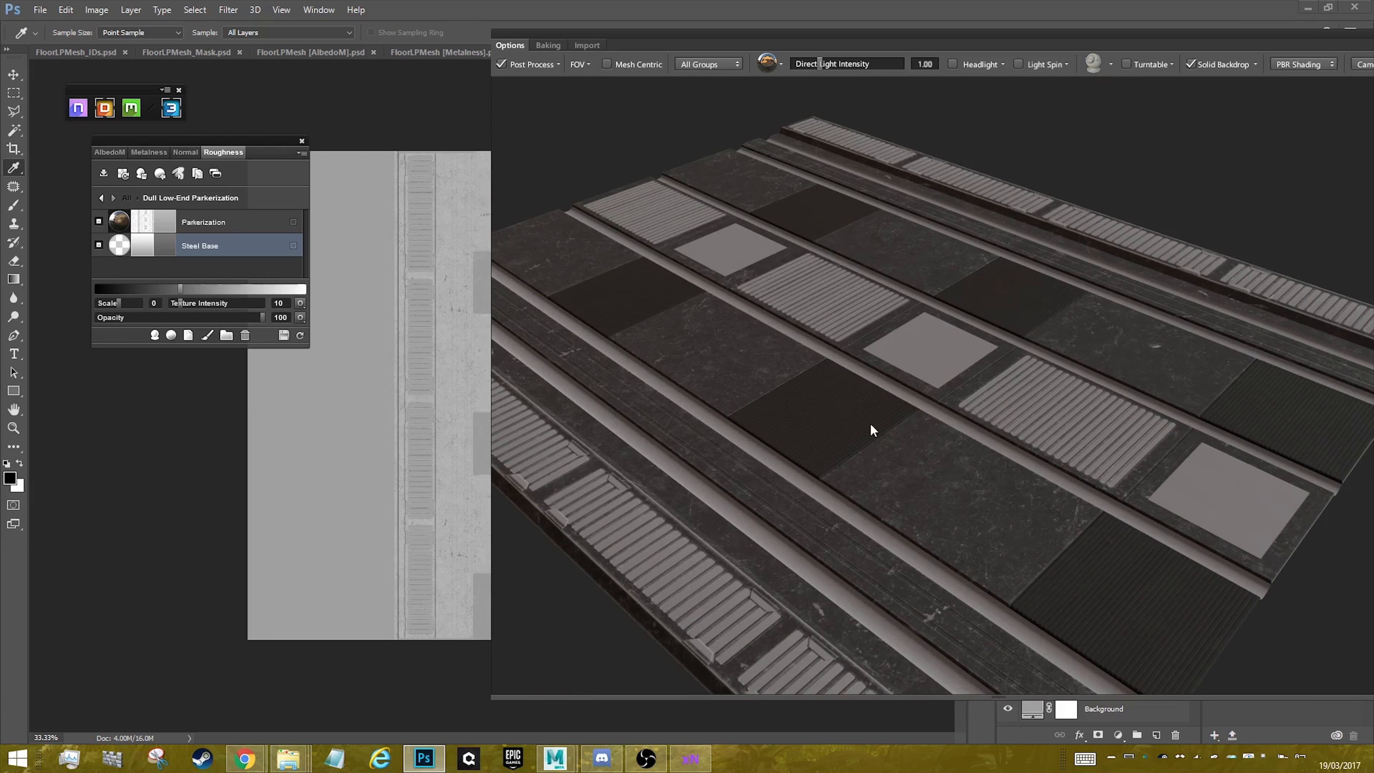
{"action": "left_click_drag", "start_coordinate": [868, 423], "coordinate": [831, 311]}
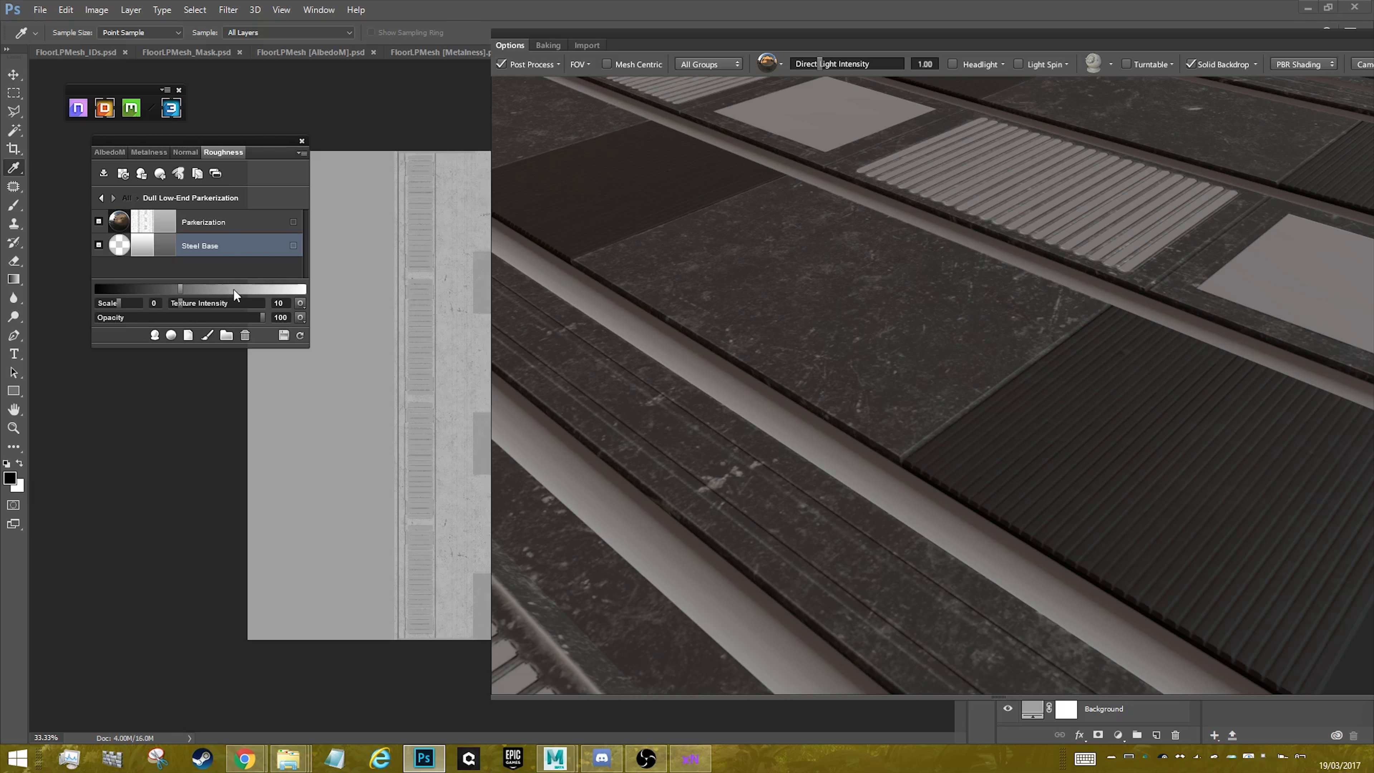
{"action": "scroll", "coordinate": [1017, 430], "scroll_direction": "down", "scroll_amount": 8}
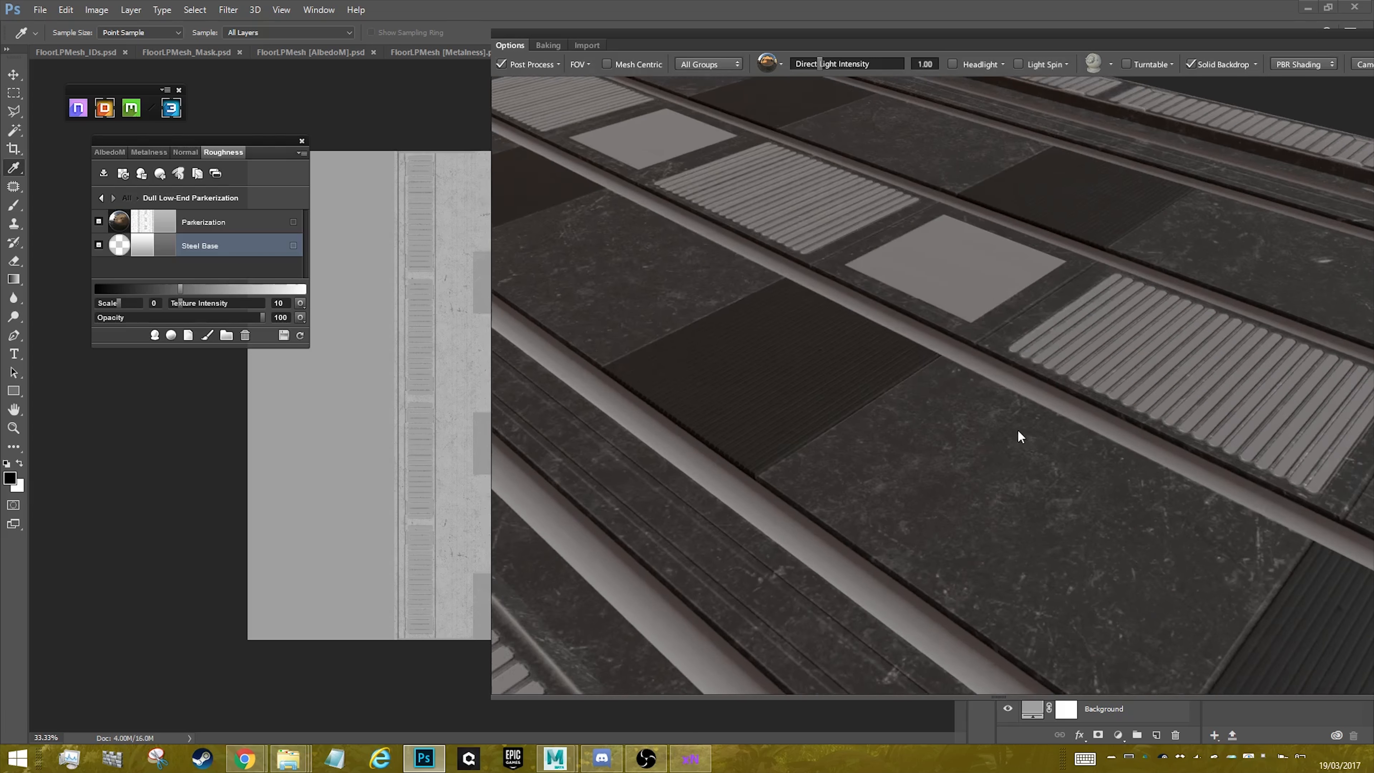
{"action": "left_click_drag", "start_coordinate": [935, 432], "coordinate": [942, 244]}
{"action": "scroll", "coordinate": [1088, 464], "scroll_direction": "up", "scroll_amount": 2}
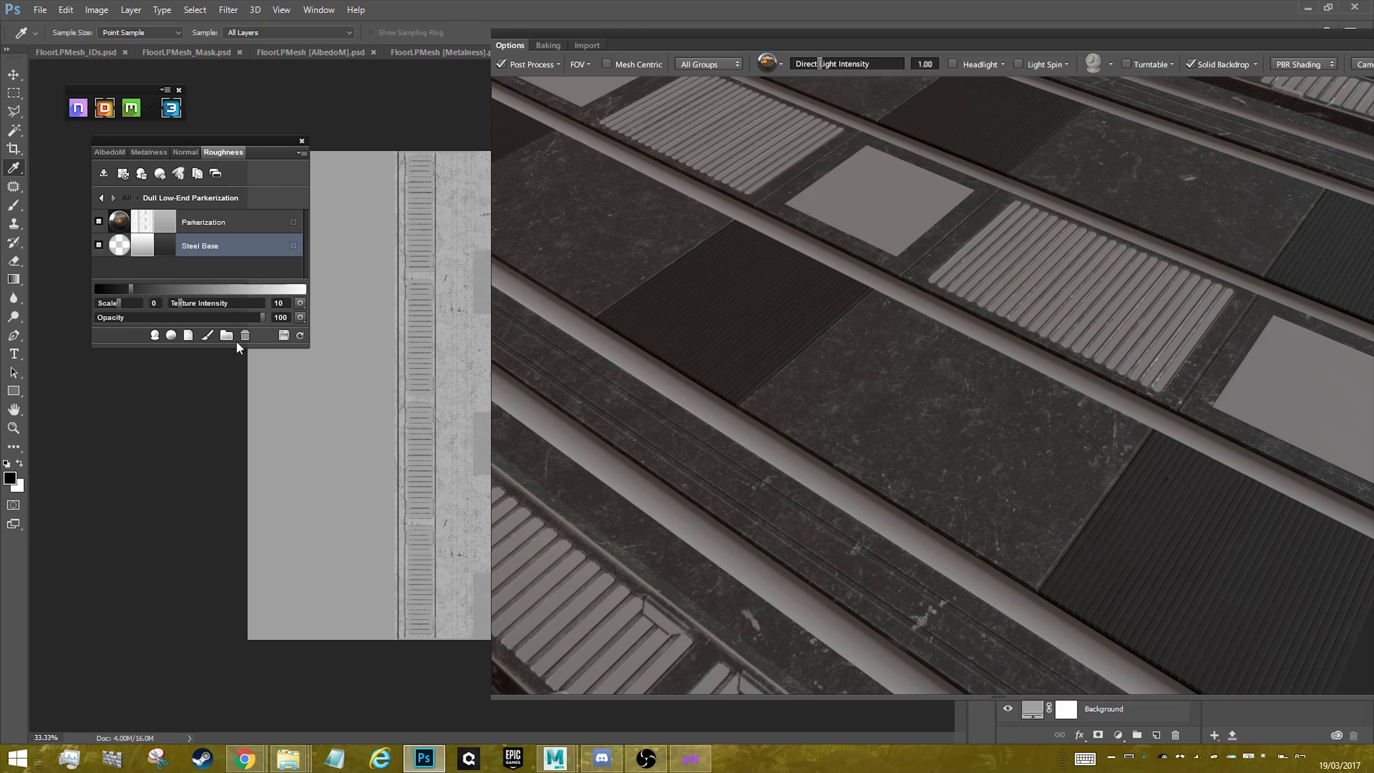
- Try a near-black roughness on the Steel Base layer against the mesh reflections, and settle on a slightly lighter dark grey
{"action": "left_click_drag", "start_coordinate": [1011, 400], "coordinate": [777, 488]}
{"action": "scroll", "coordinate": [954, 334], "scroll_direction": "up", "scroll_amount": 3}
{"action": "scroll", "coordinate": [954, 335], "scroll_direction": "down", "scroll_amount": 6}
{"action": "scroll", "coordinate": [957, 385], "scroll_direction": "up", "scroll_amount": 3}
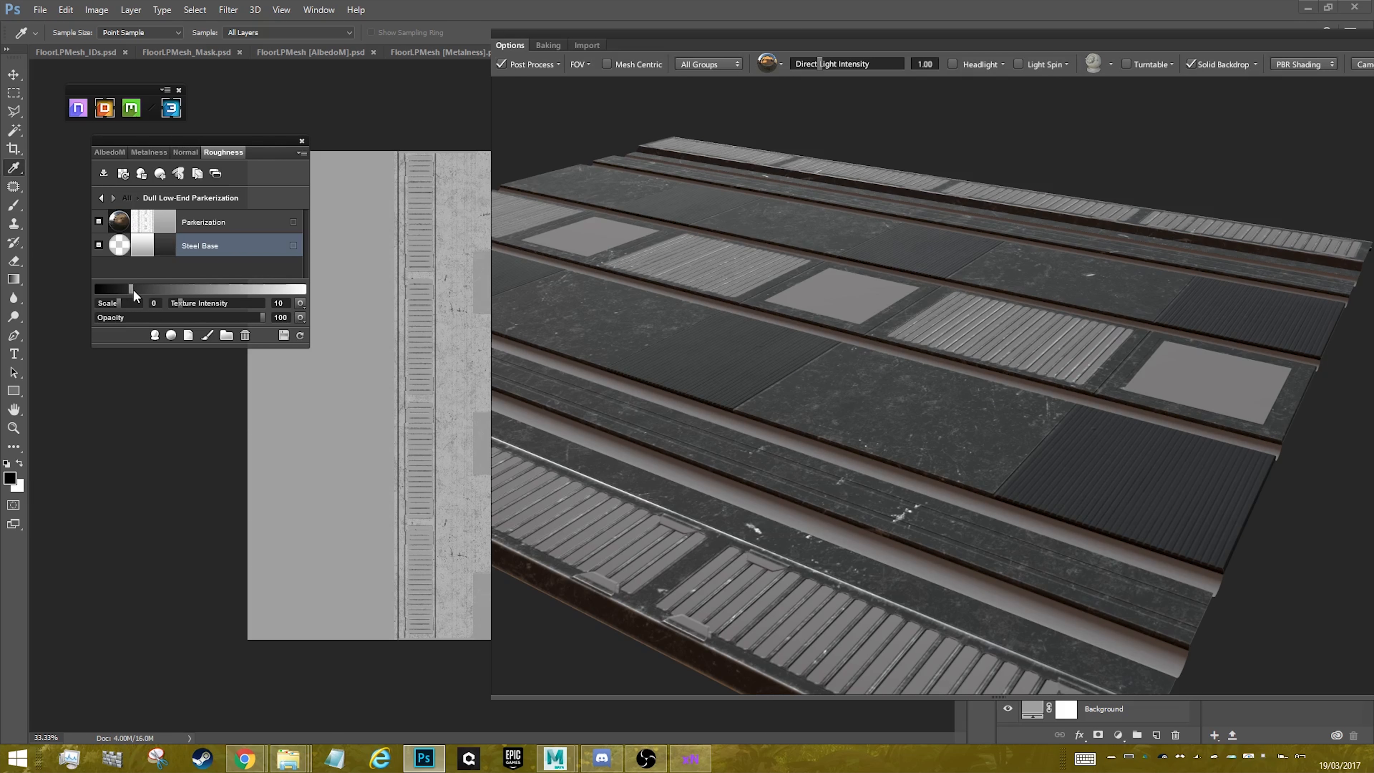
{"action": "left_click_drag", "start_coordinate": [134, 295], "coordinate": [109, 301]}
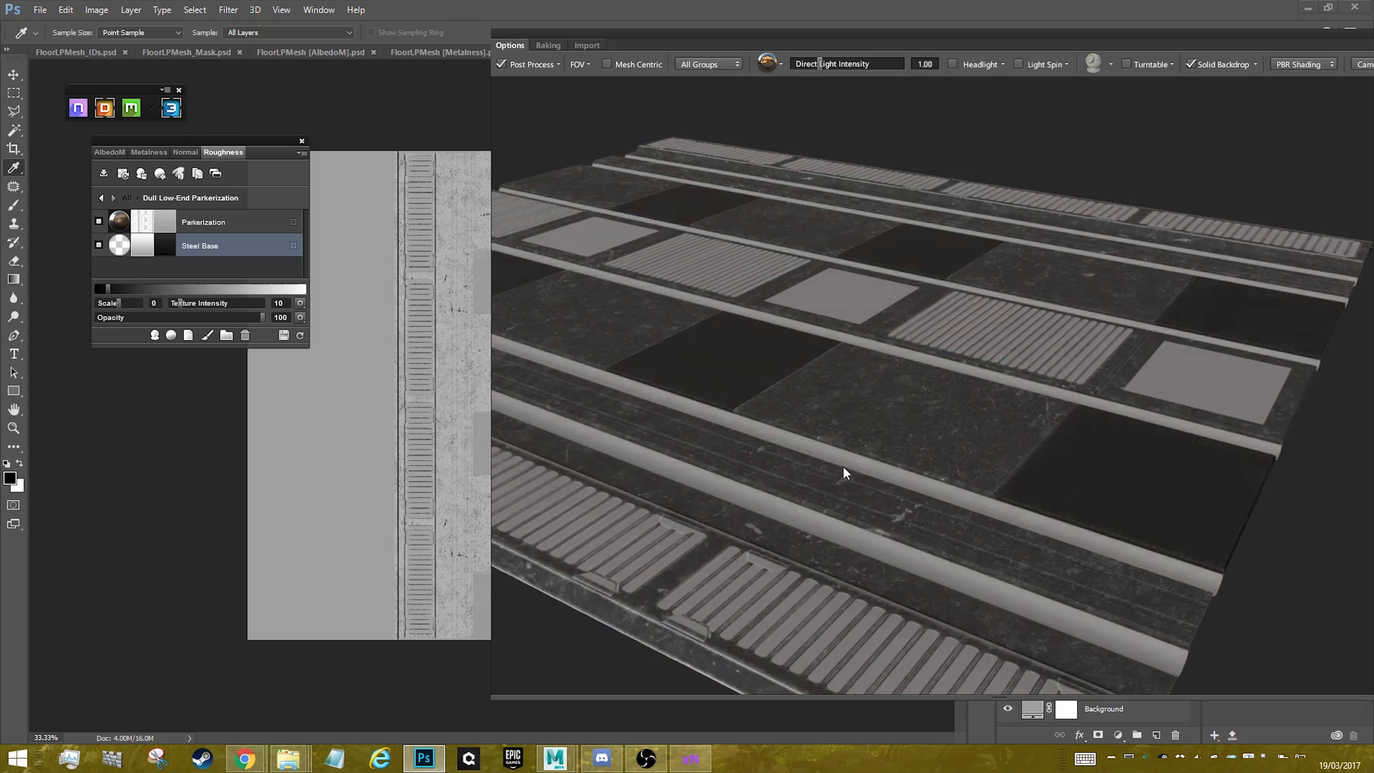
{"action": "left_click_drag", "start_coordinate": [987, 310], "coordinate": [1090, 454]}
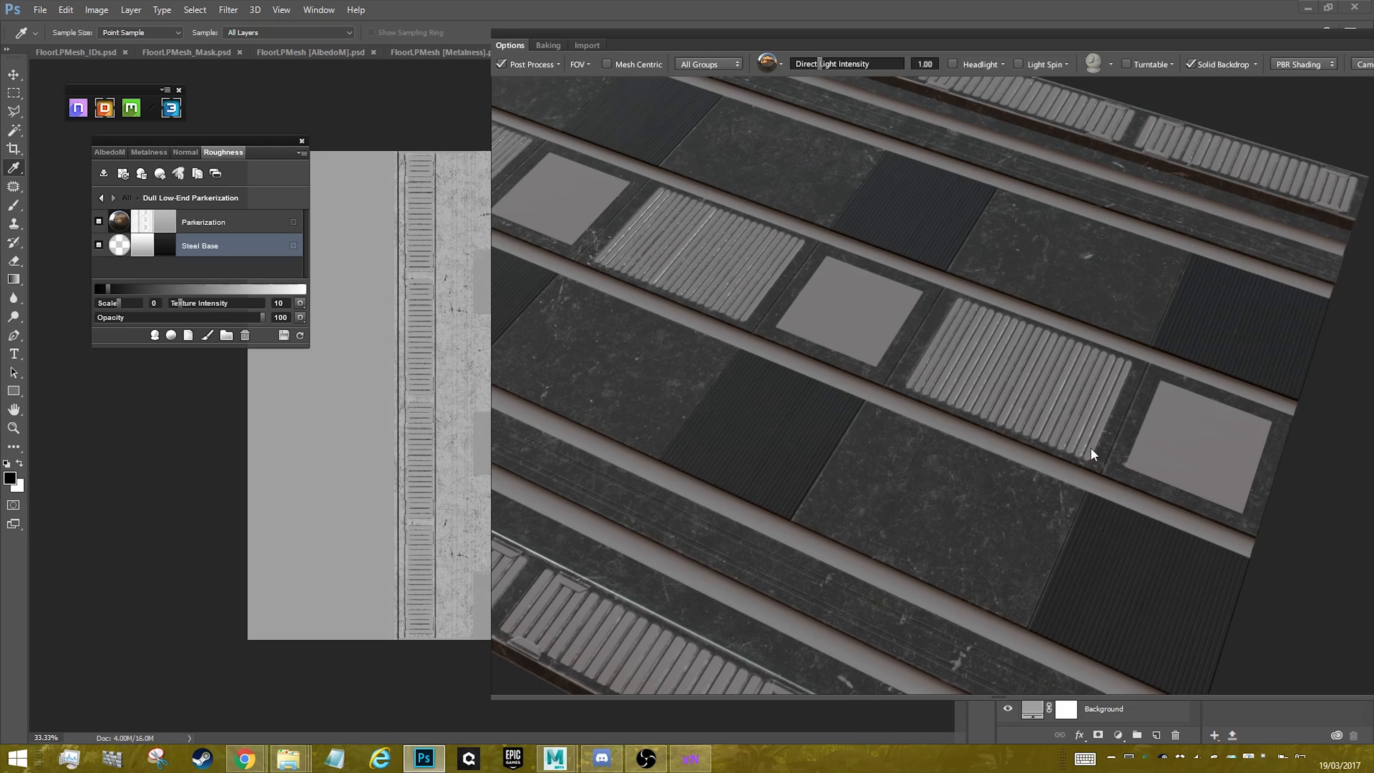
{"action": "left_click_drag", "start_coordinate": [104, 287], "coordinate": [145, 288]}
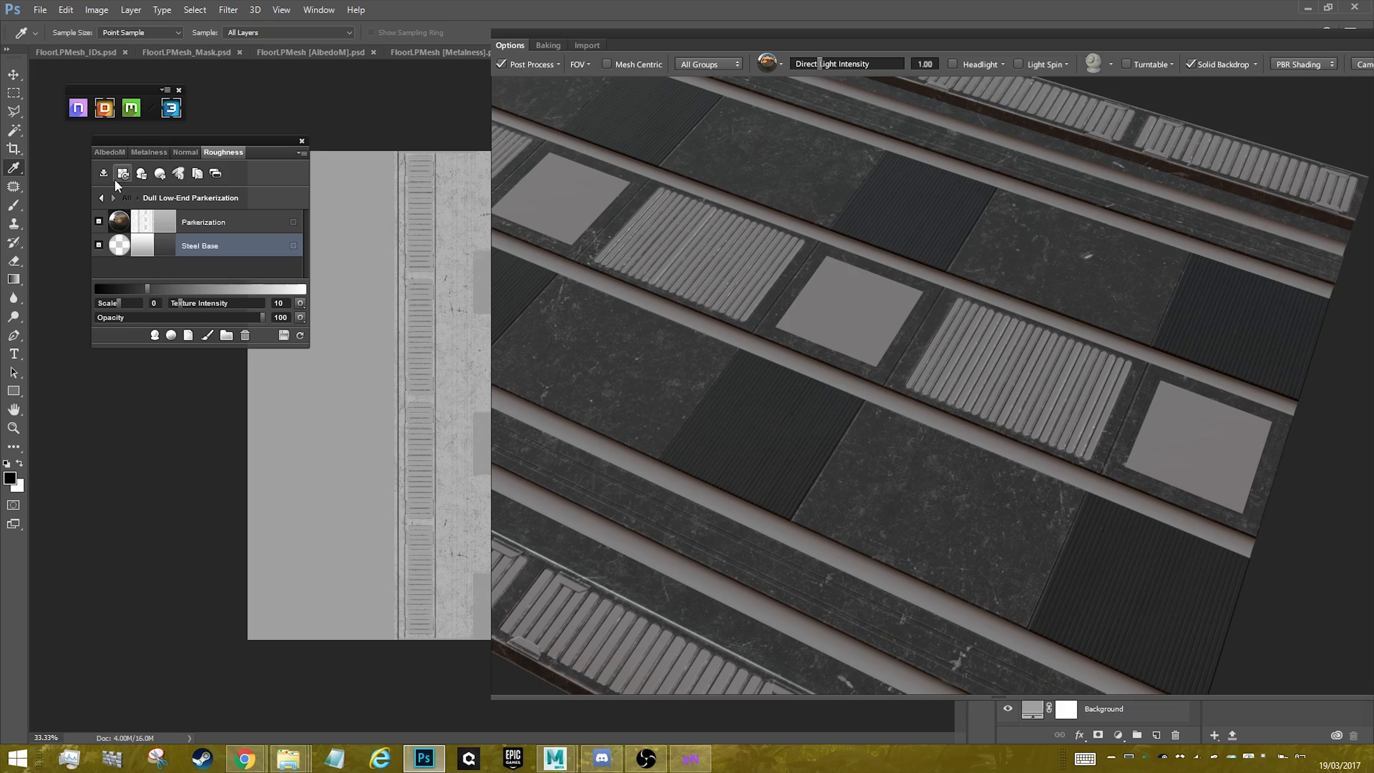
- In the albedo channel, add a colour fill layer above Steel Base and mask it with the Smooth rust preset in full shaded mode
{"action": "left_click", "coordinate": [107, 151]}
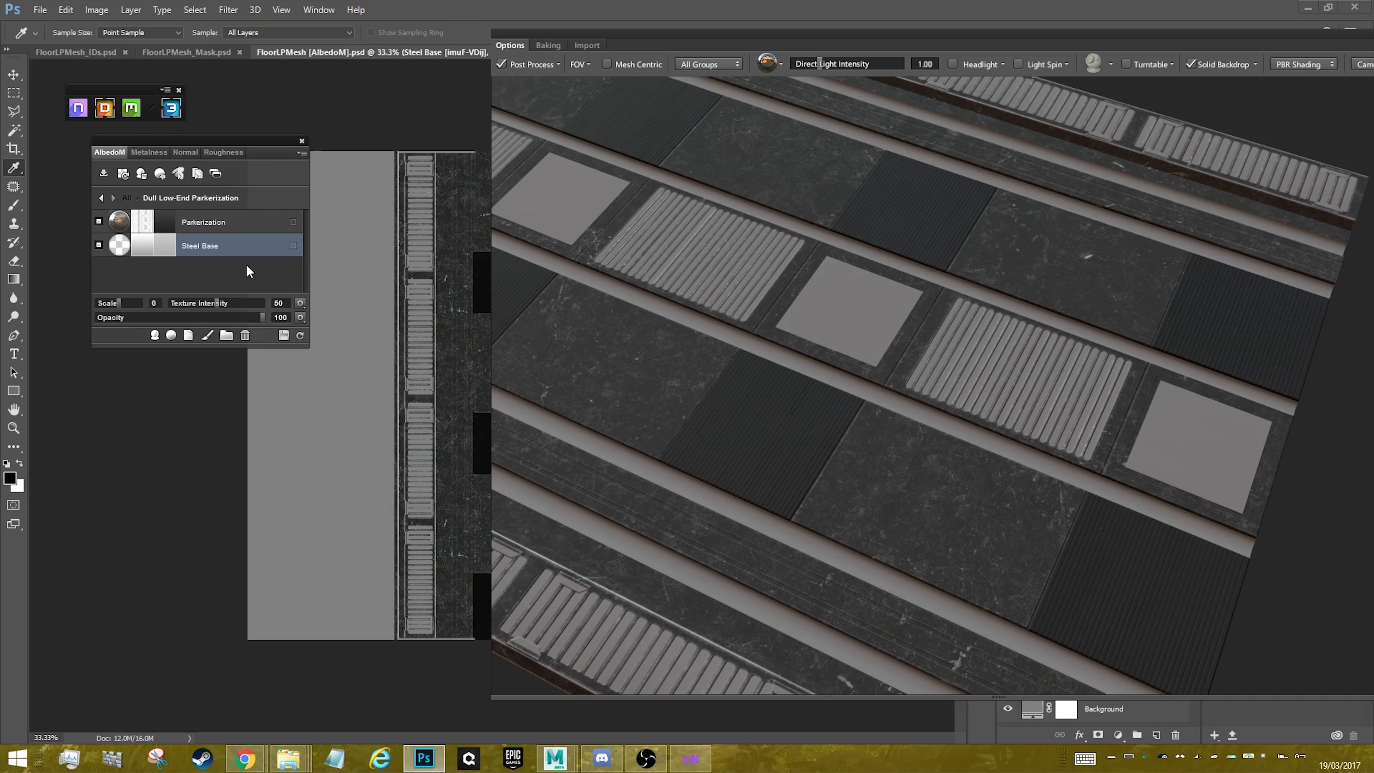
{"action": "left_click", "coordinate": [194, 338]}
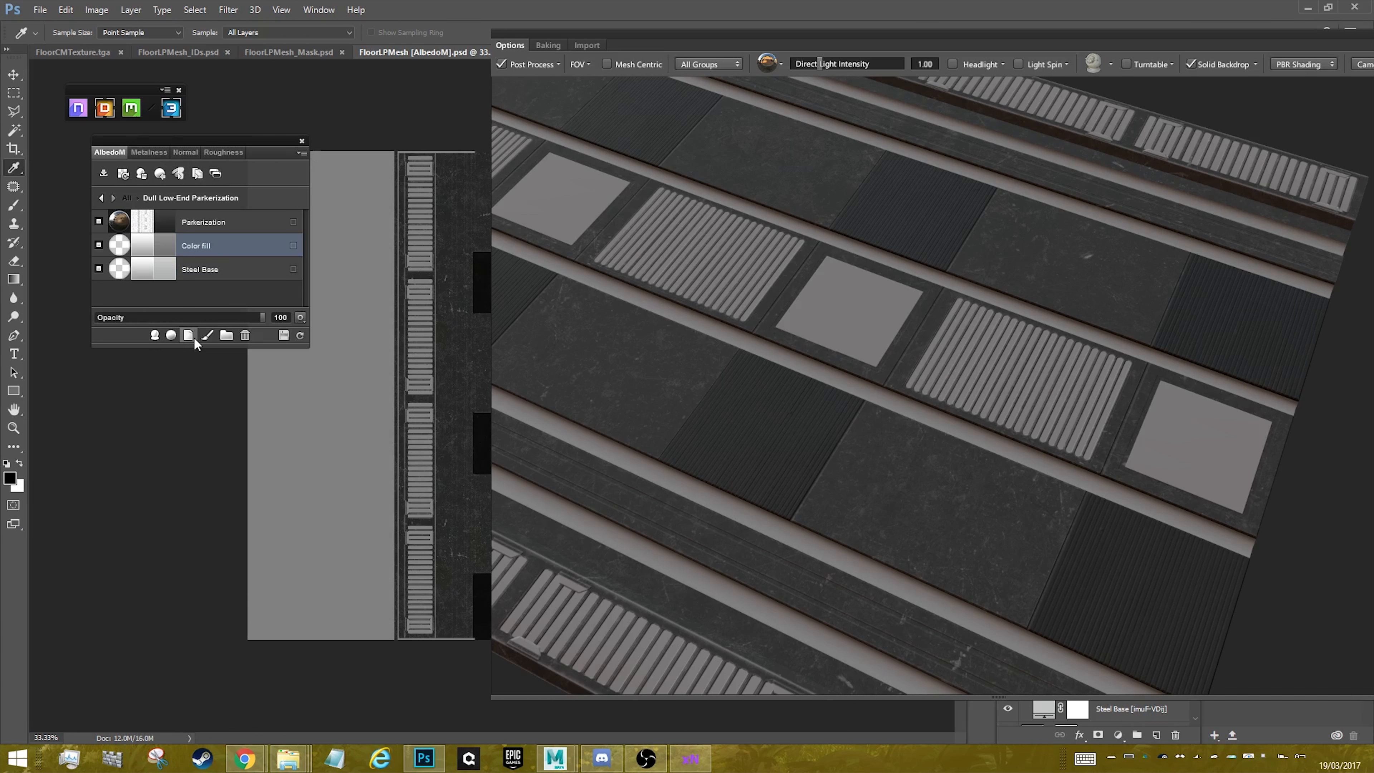
{"action": "left_click", "coordinate": [145, 252]}
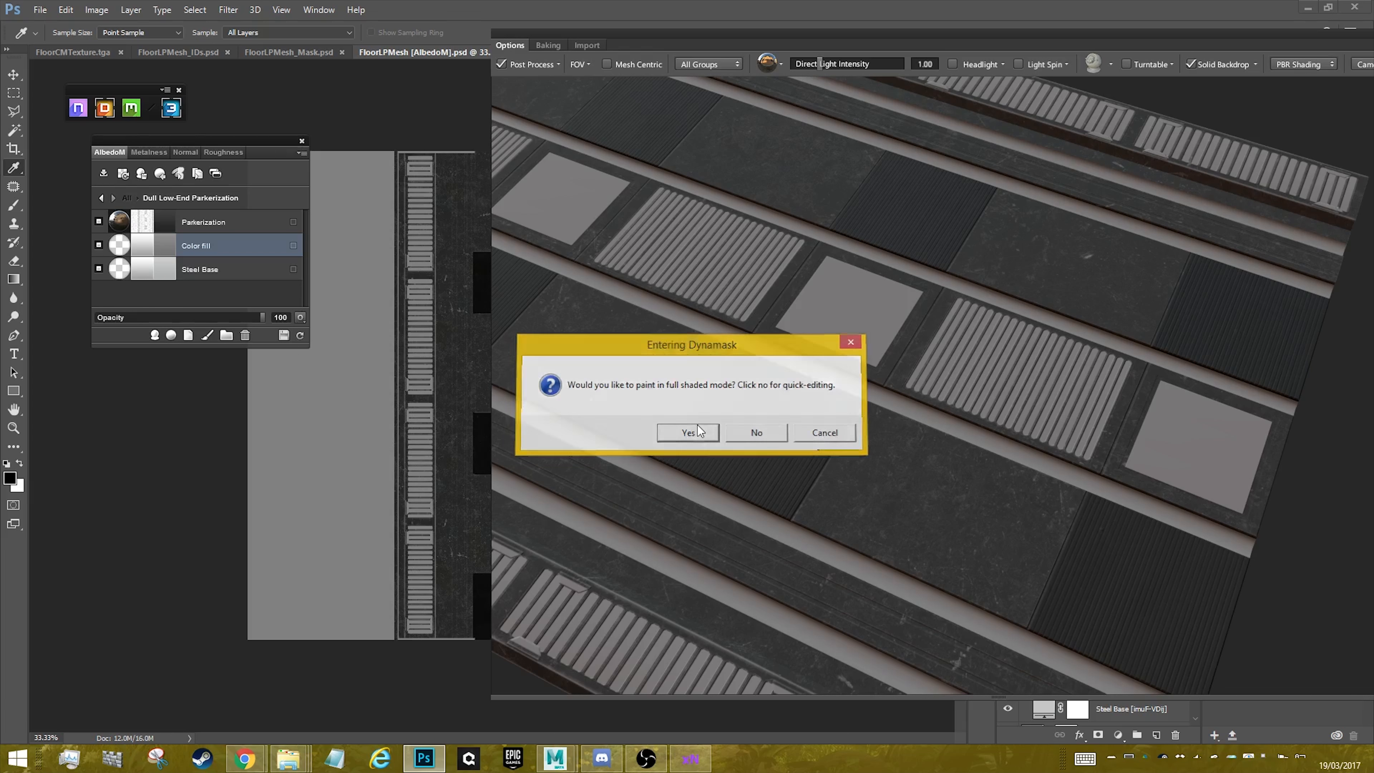
{"action": "left_click", "coordinate": [688, 432]}
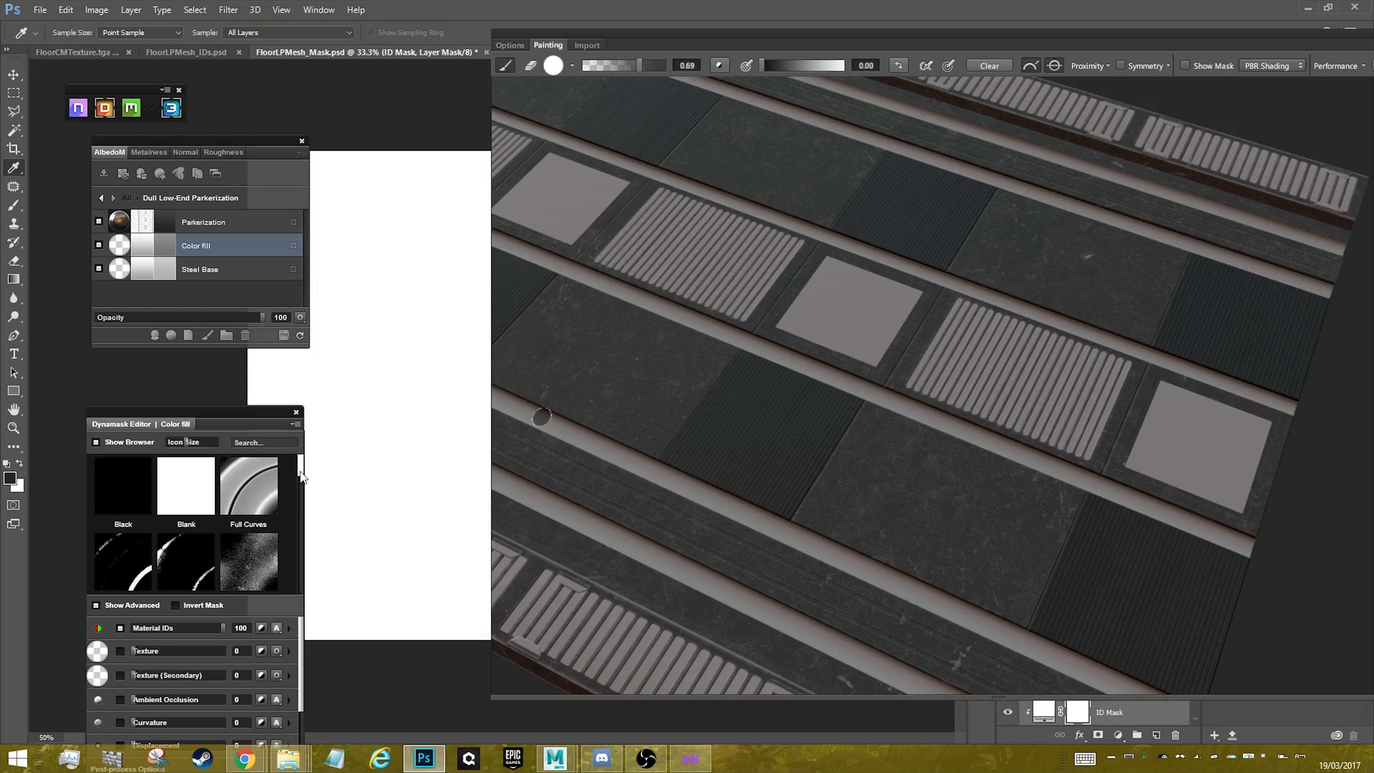
{"action": "mouse_move", "coordinate": [302, 473]}
{"action": "left_mouse_down"}
{"action": "mouse_move", "coordinate": [306, 514]}
{"action": "mouse_move", "coordinate": [304, 480]}
{"action": "left_mouse_up"}
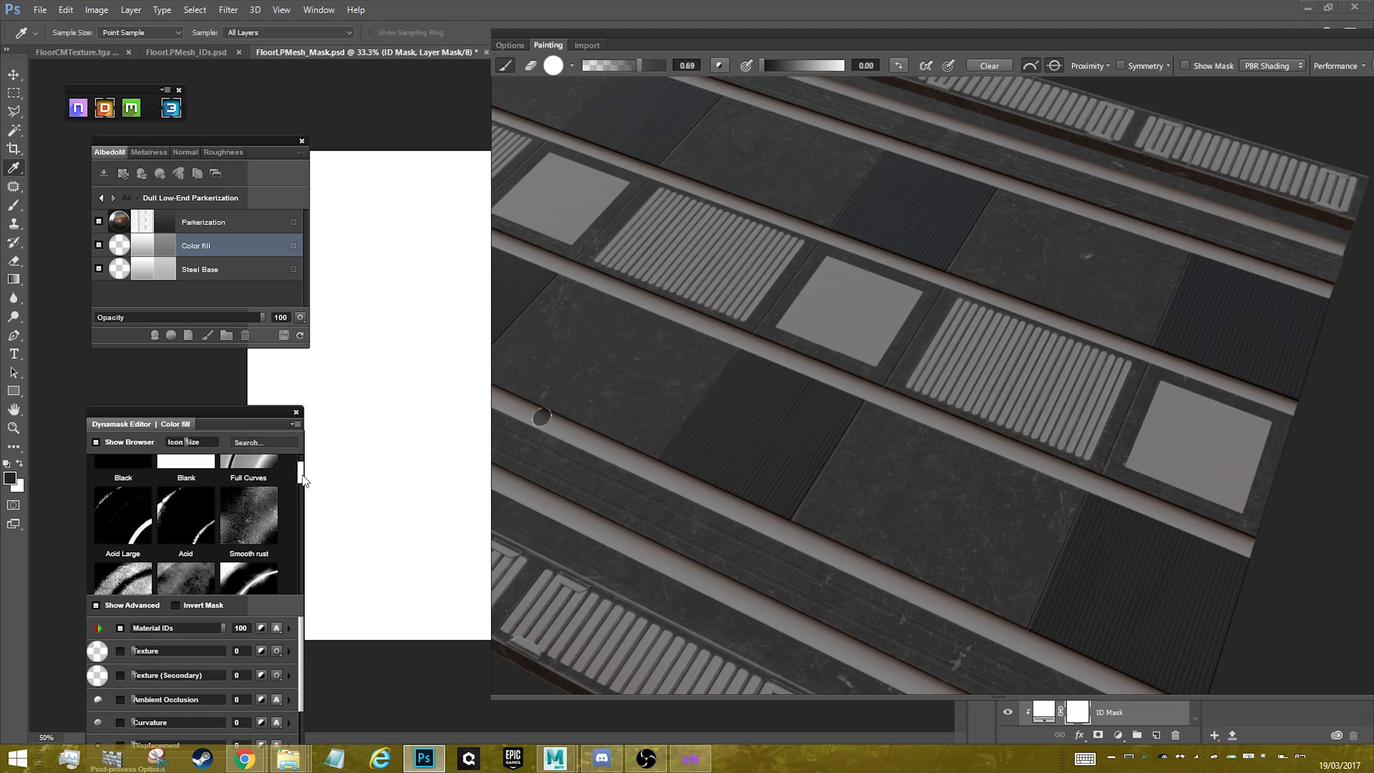
{"action": "left_click", "coordinate": [245, 509]}
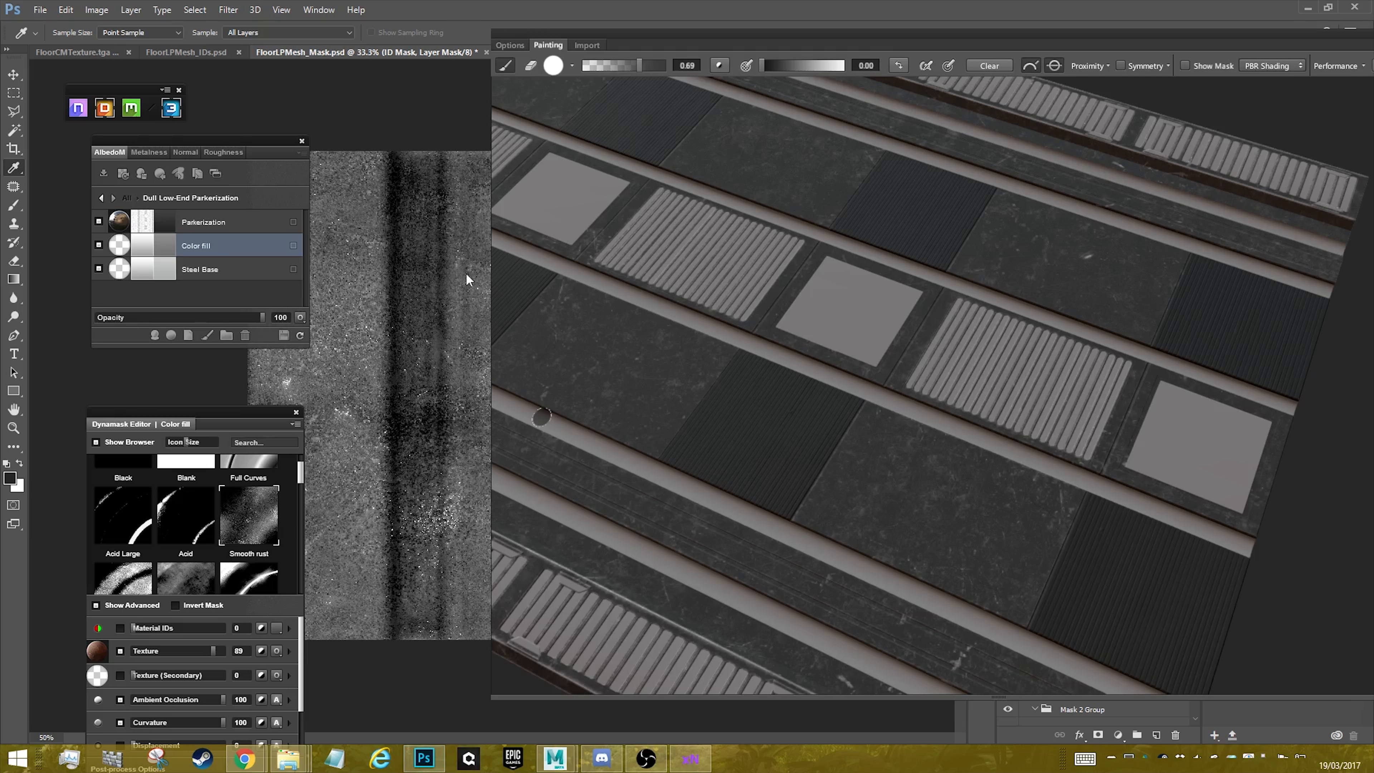
- Find rust in the material library, switch the colour fill layer to Rust - Fine, and check the effect on the floor mesh
{"action": "left_click", "coordinate": [122, 247]}
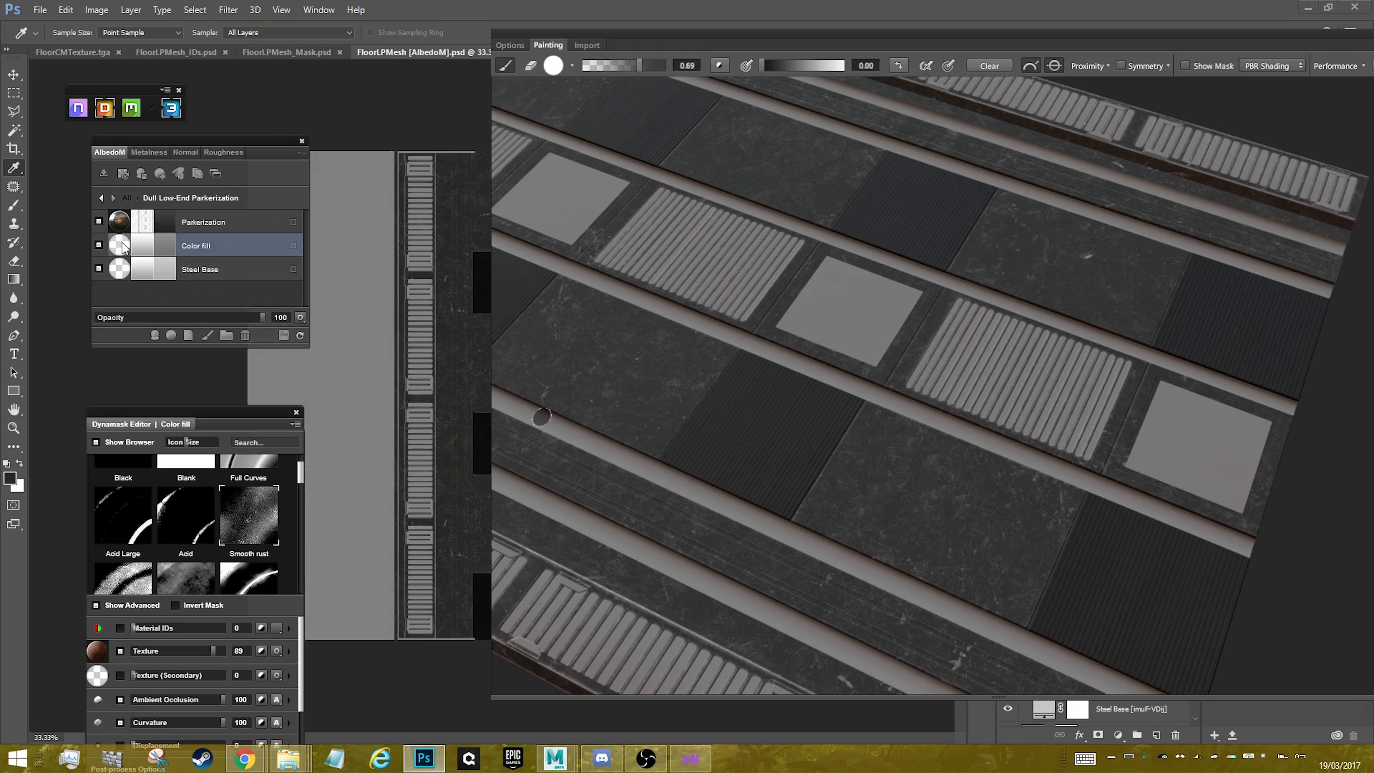
{"action": "left_click", "coordinate": [123, 246]}
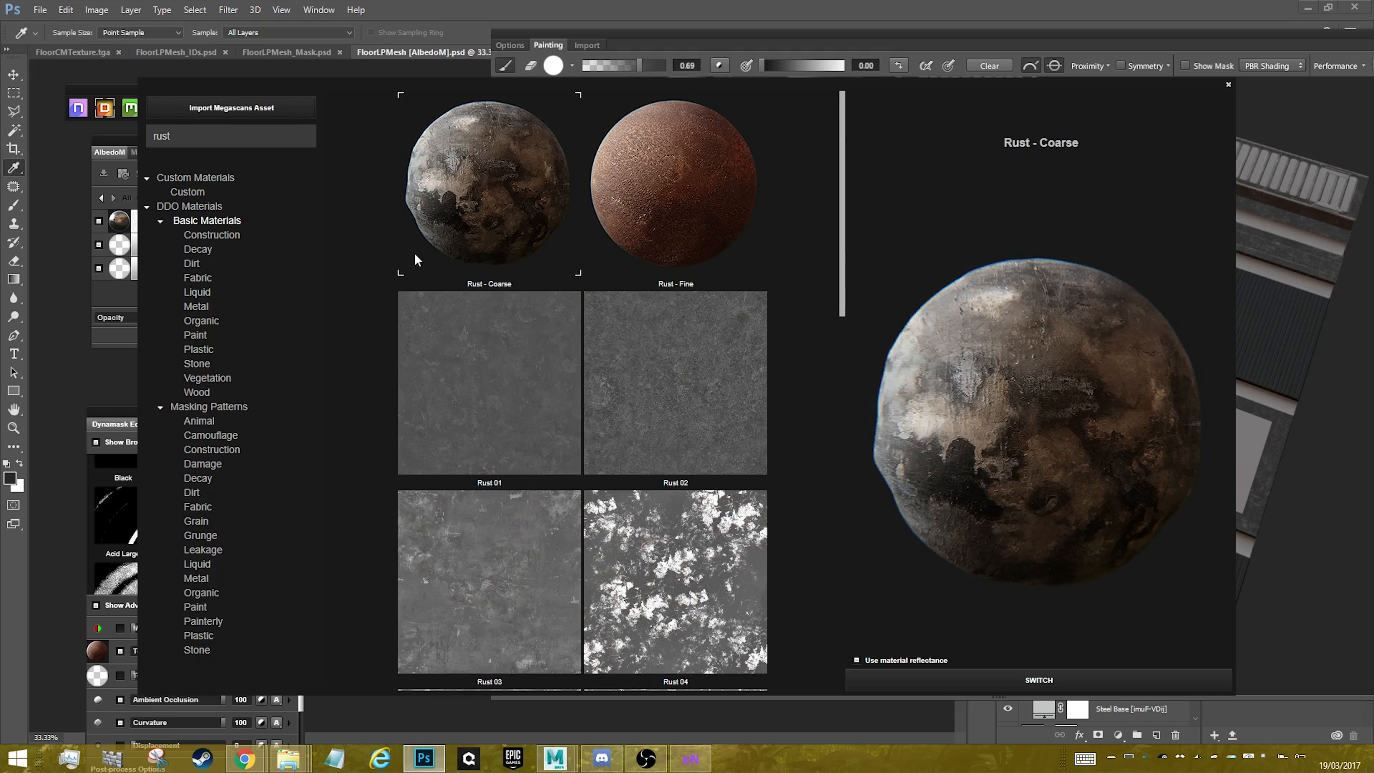
{"action": "left_click", "coordinate": [952, 674]}
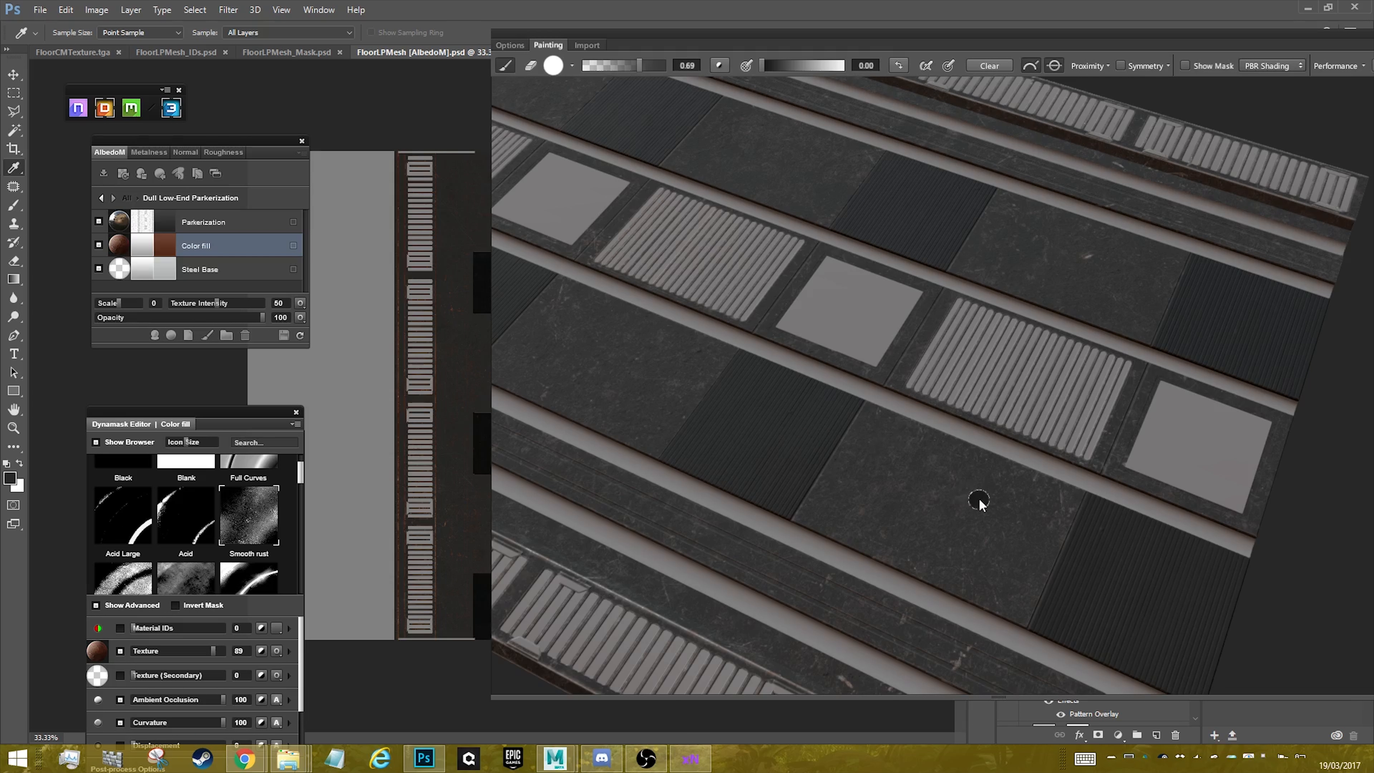
{"action": "left_click_drag", "start_coordinate": [979, 499], "coordinate": [863, 445]}
{"action": "scroll", "coordinate": [886, 455], "scroll_direction": "up", "scroll_amount": 5}
{"action": "left_click_drag", "start_coordinate": [1061, 477], "coordinate": [827, 256]}
{"action": "scroll", "coordinate": [914, 325], "scroll_direction": "down", "scroll_amount": 4}
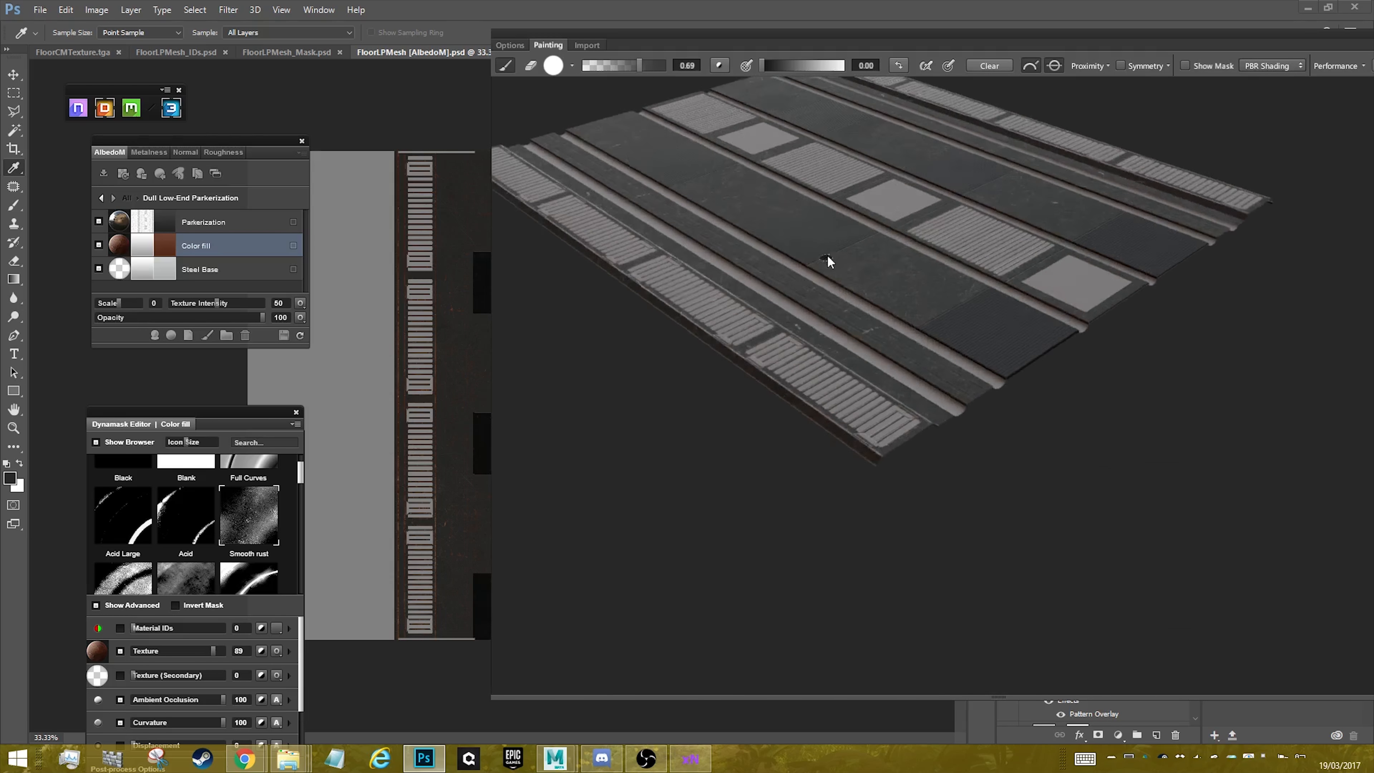
{"action": "scroll", "coordinate": [920, 384], "scroll_direction": "up", "scroll_amount": 6}
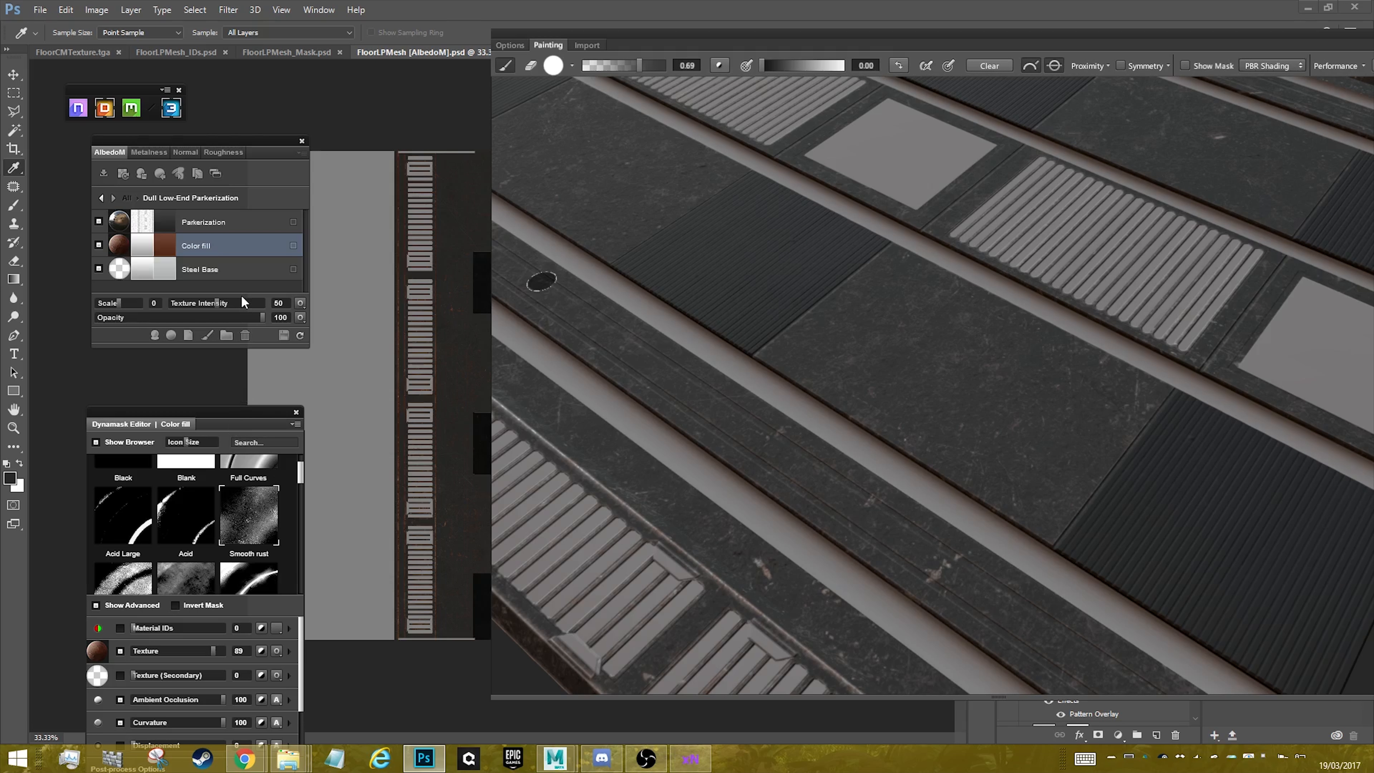
- In the normal channel, set the rust colour fill layer's texture intensity to 0
{"action": "left_click_drag", "start_coordinate": [256, 415], "coordinate": [255, 376]}
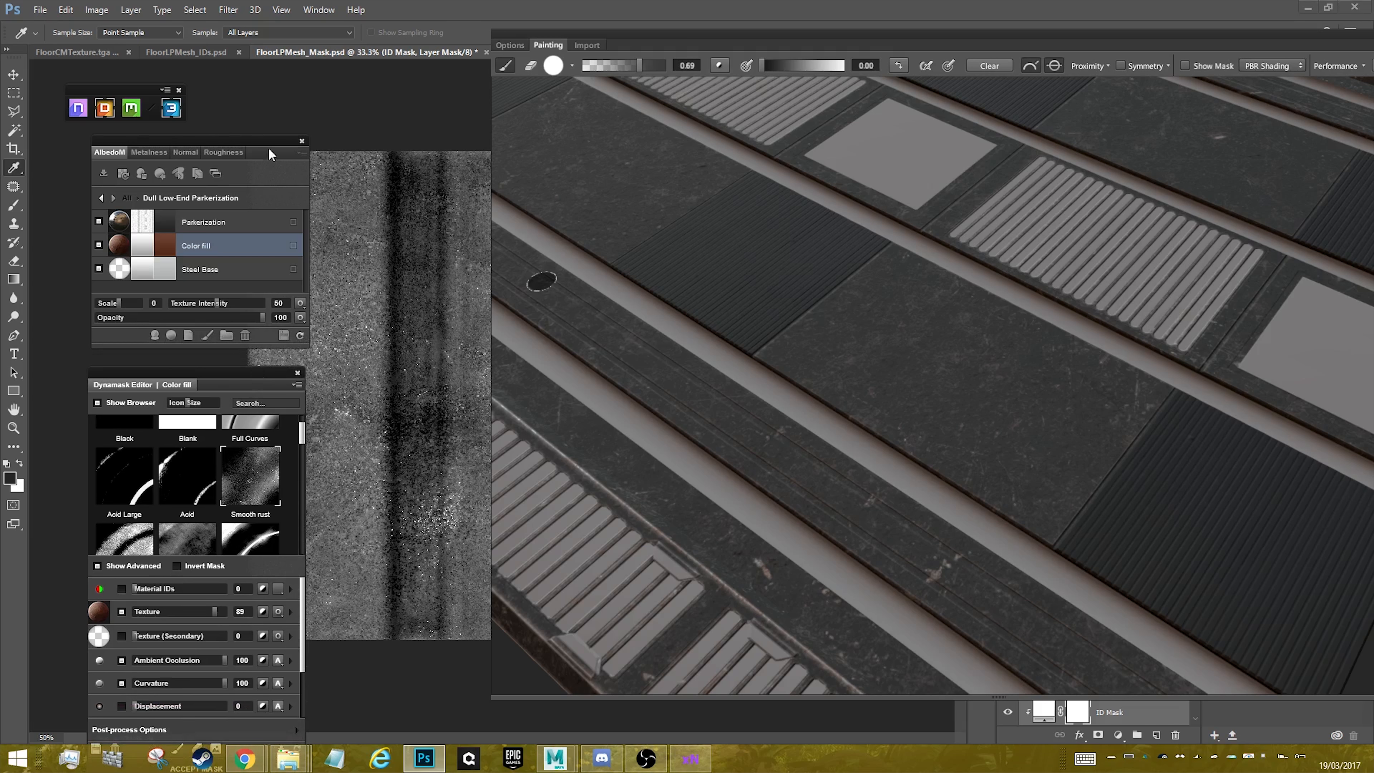
{"action": "left_click", "coordinate": [189, 154]}
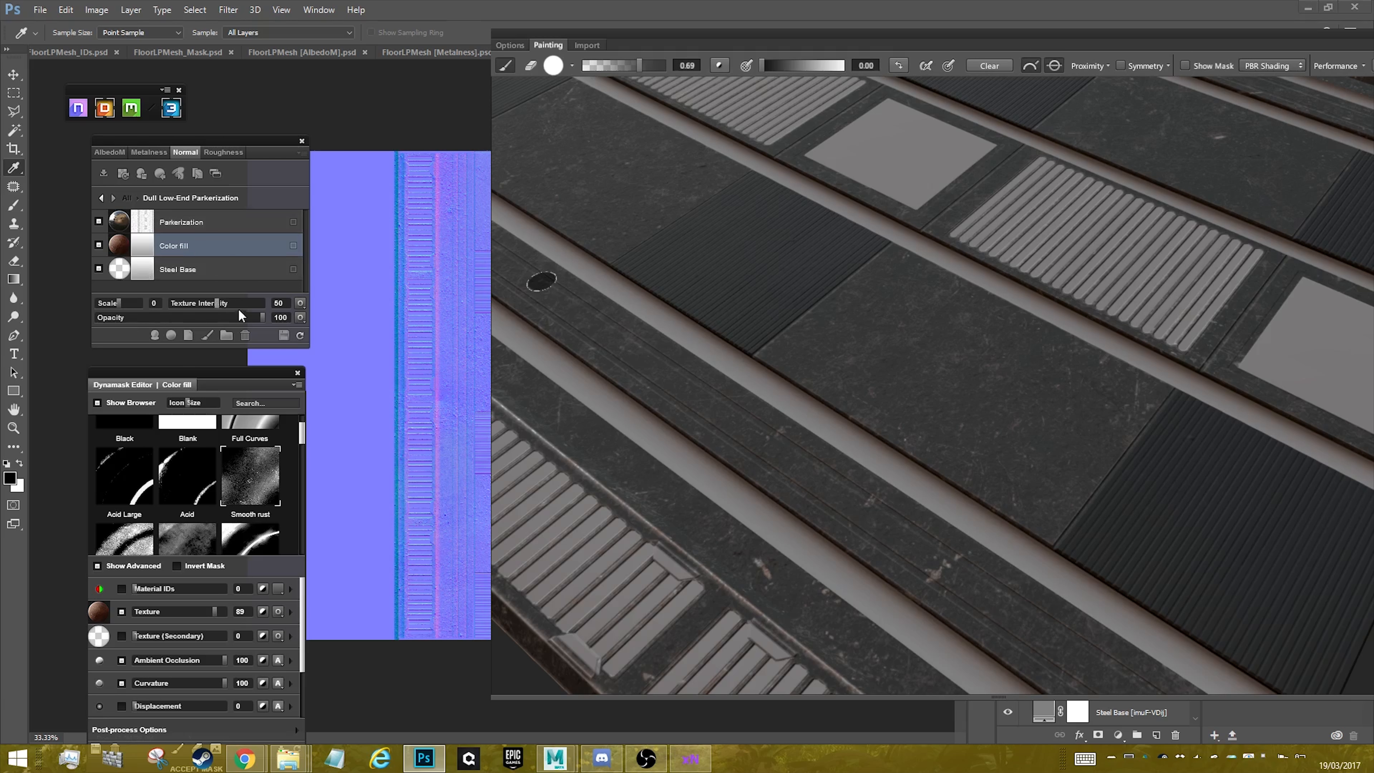
{"action": "left_click_drag", "start_coordinate": [219, 303], "coordinate": [83, 303]}
{"action": "left_click_drag", "start_coordinate": [1016, 419], "coordinate": [917, 470]}
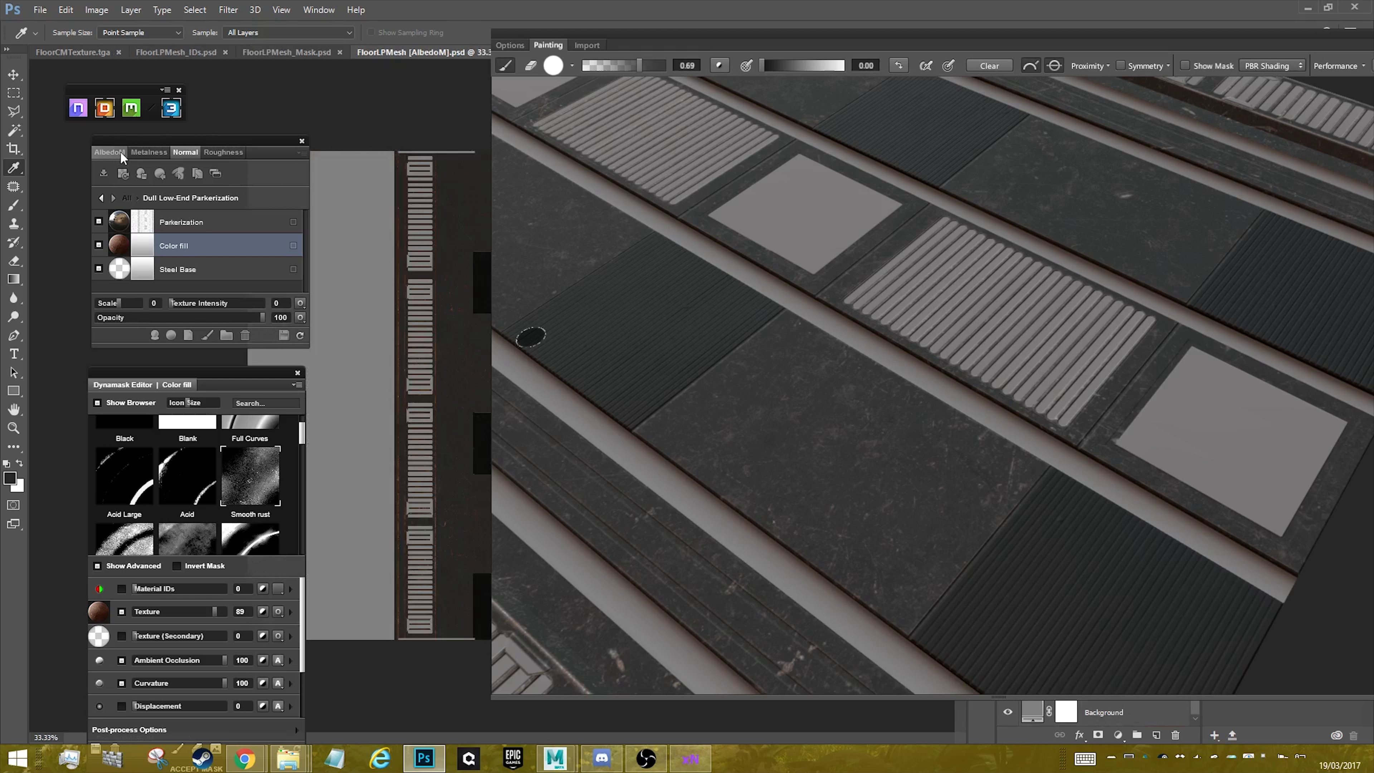
- Return to the albedo channel and reposition the Dynamask Editor so all its mask settings are within reach
{"action": "left_click", "coordinate": [116, 151]}
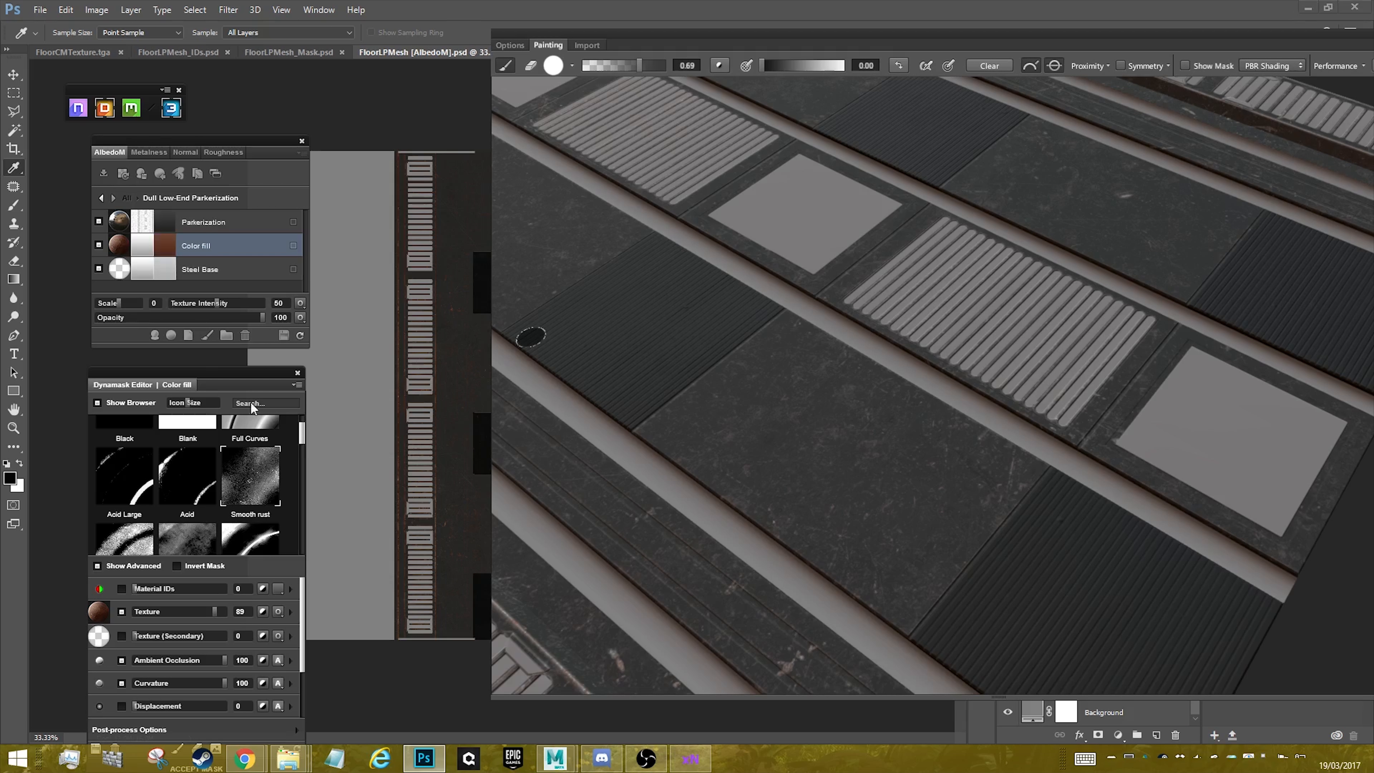
{"action": "left_click_drag", "start_coordinate": [240, 373], "coordinate": [254, 192]}
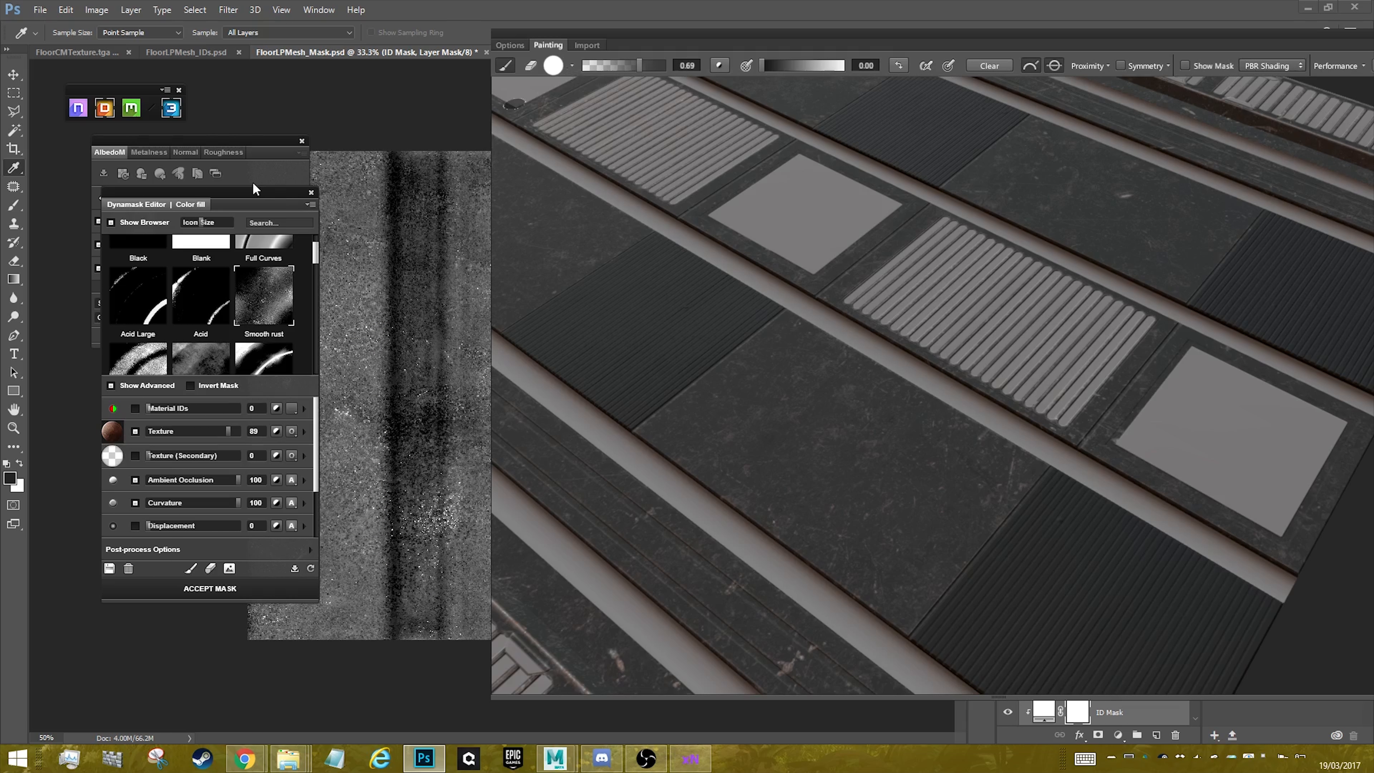
{"action": "left_click_drag", "start_coordinate": [242, 202], "coordinate": [235, 321]}
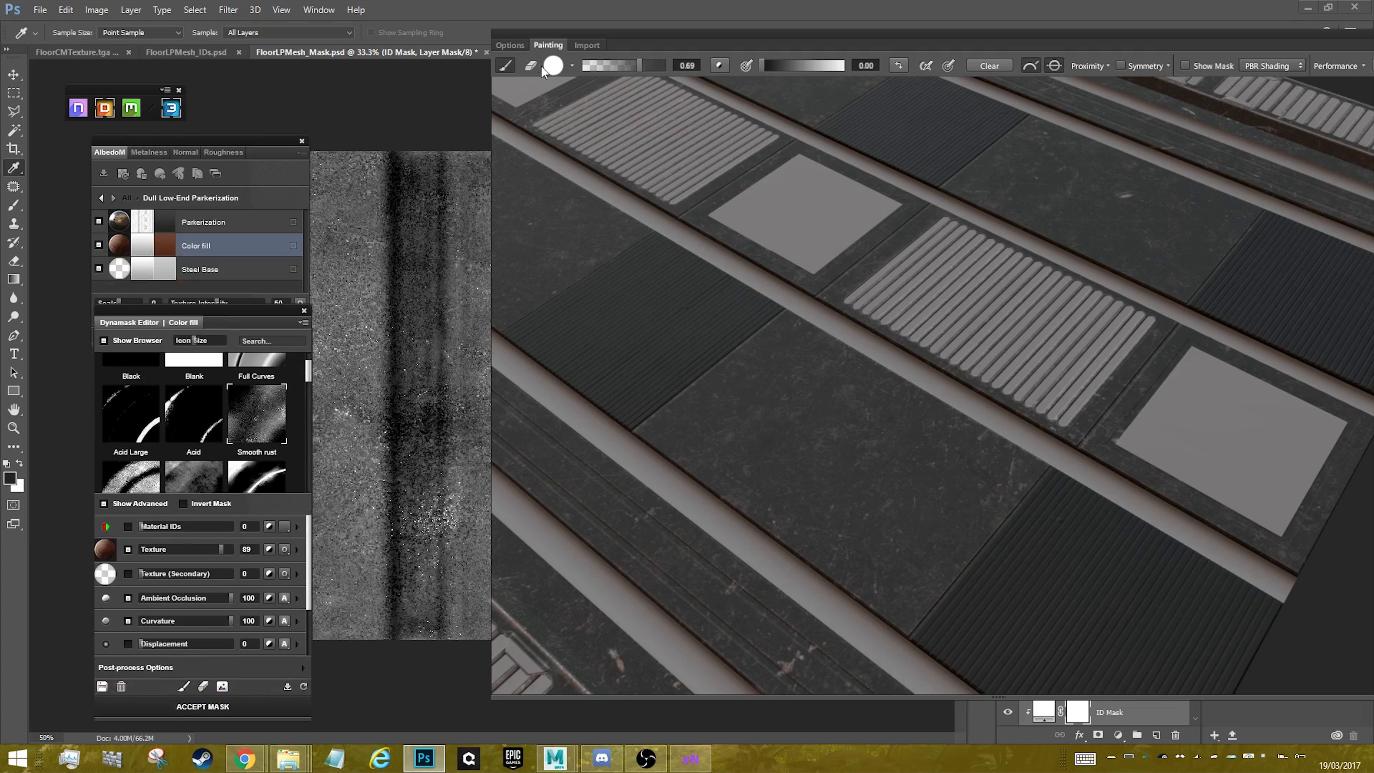
- Compare the Damage brush tips and choose the first fine speckled one for painting the rust mask
{"action": "left_click", "coordinate": [572, 63]}
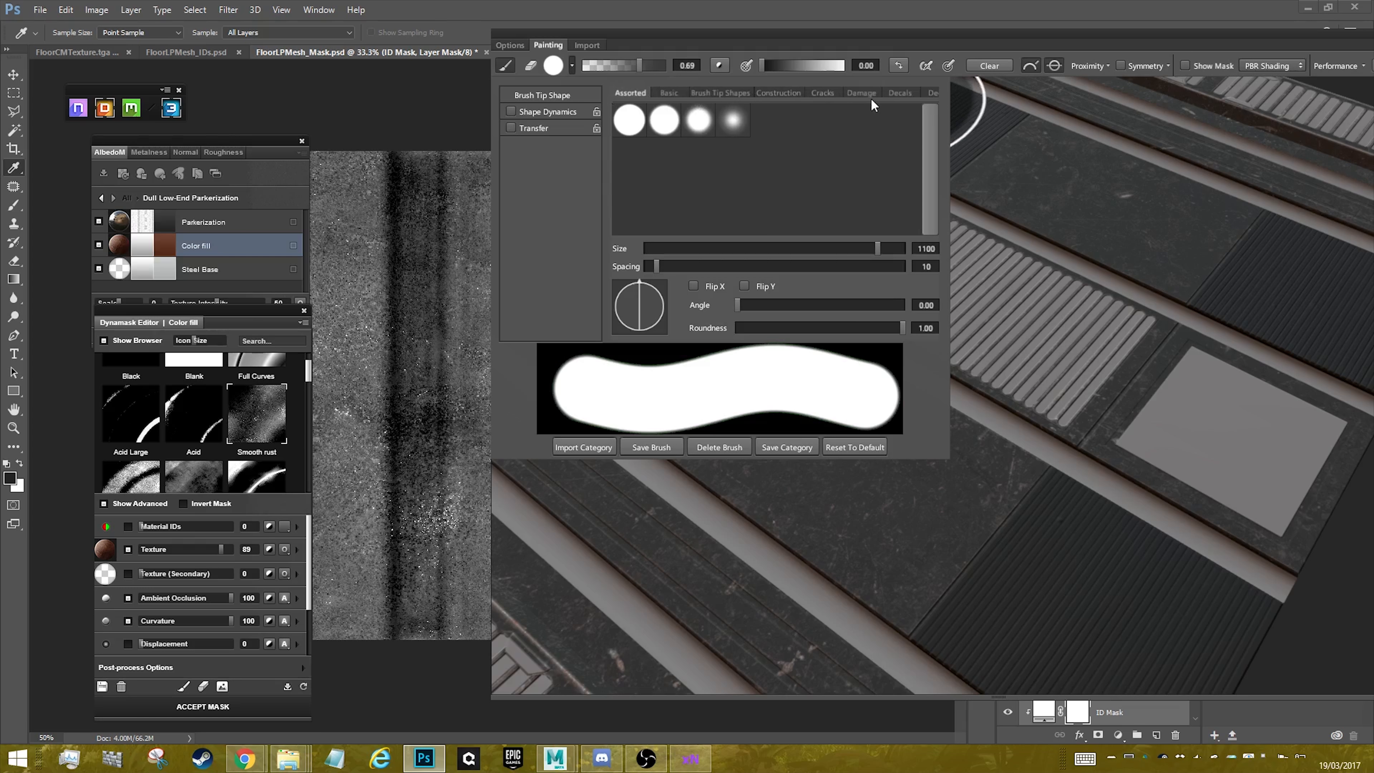
{"action": "left_click", "coordinate": [861, 94]}
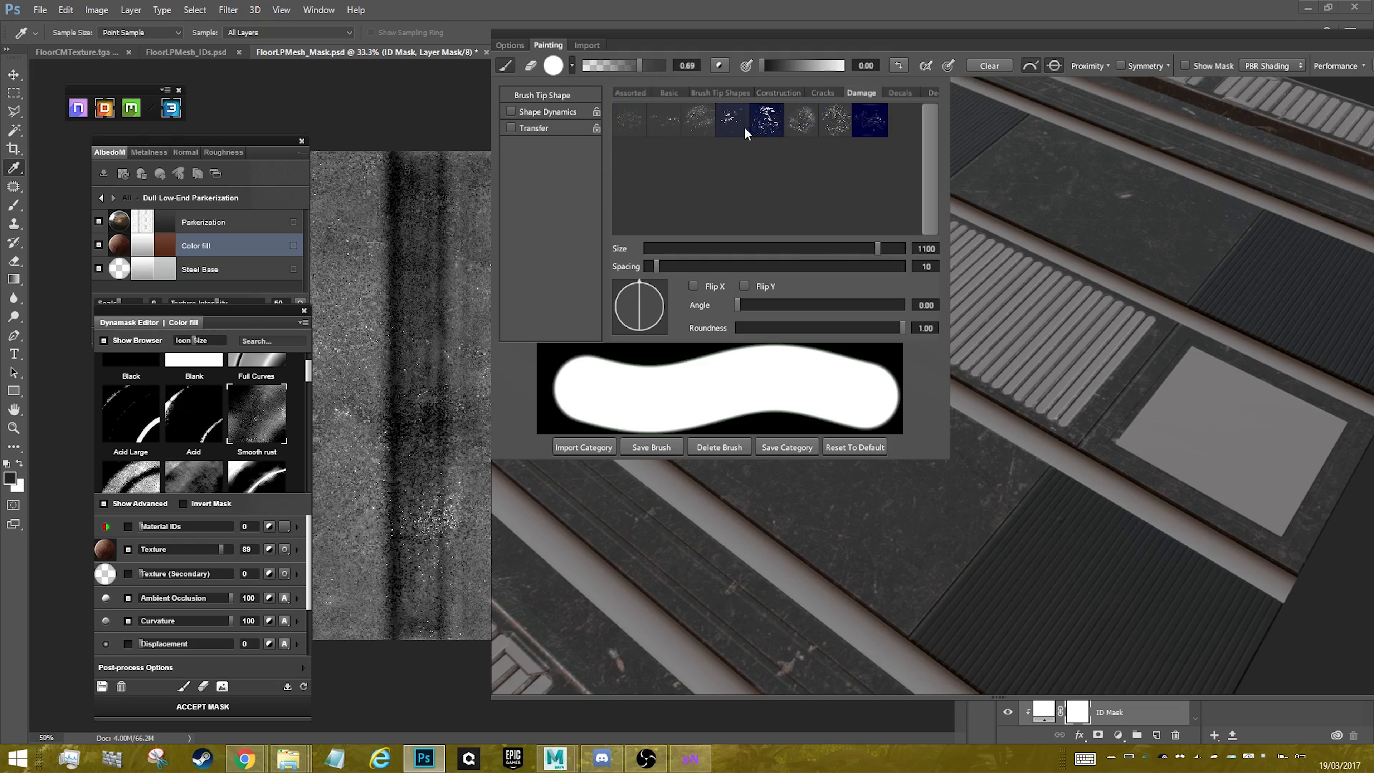
{"action": "left_click", "coordinate": [731, 119]}
{"action": "left_click", "coordinate": [767, 123]}
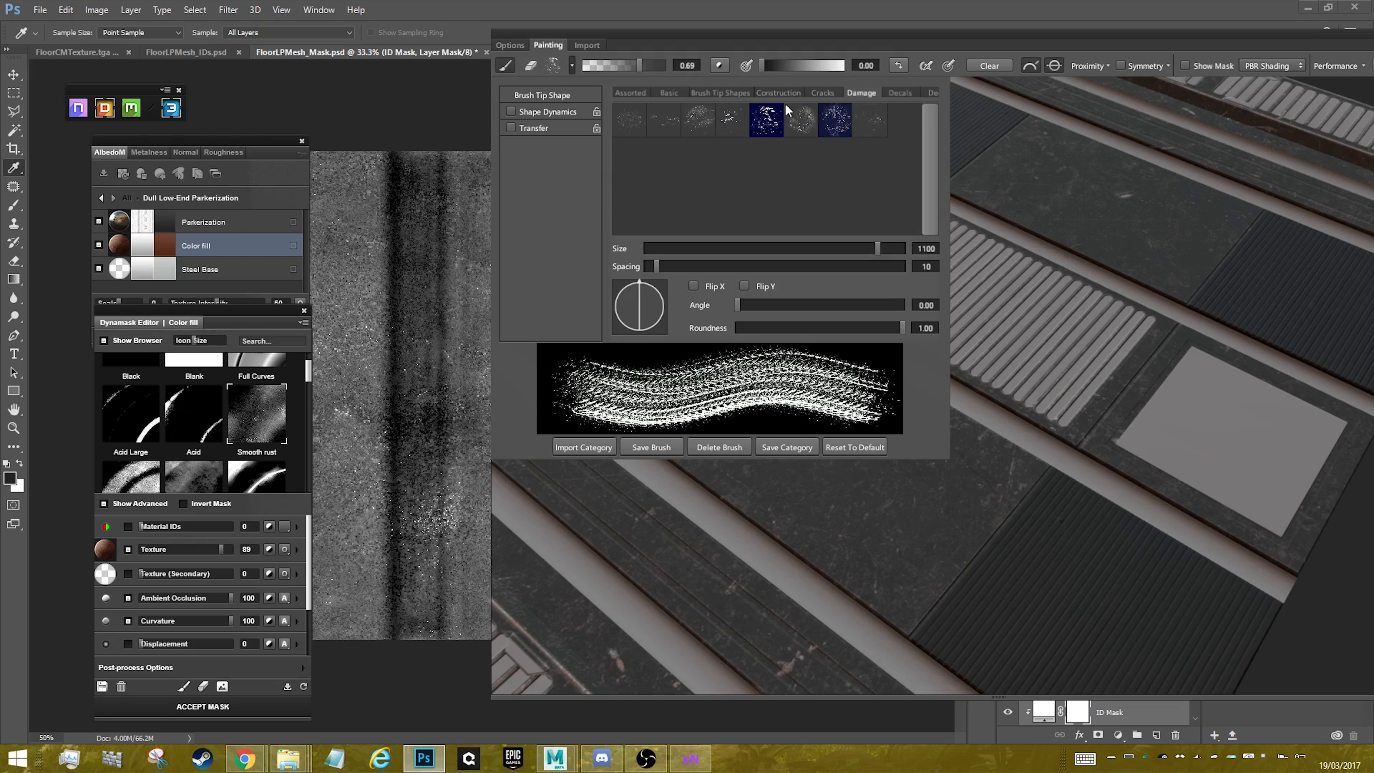
{"action": "left_click", "coordinate": [642, 125]}
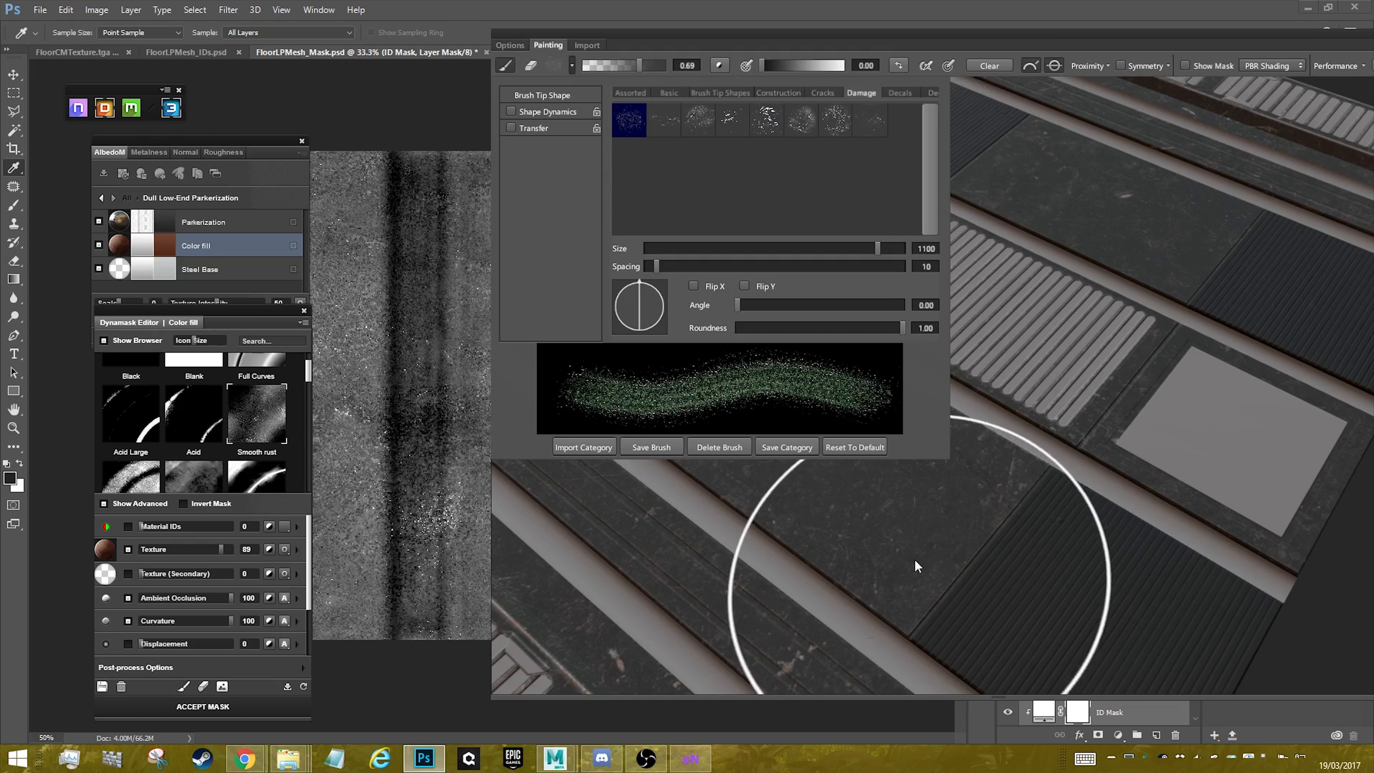
{"action": "left_click", "coordinate": [649, 39]}
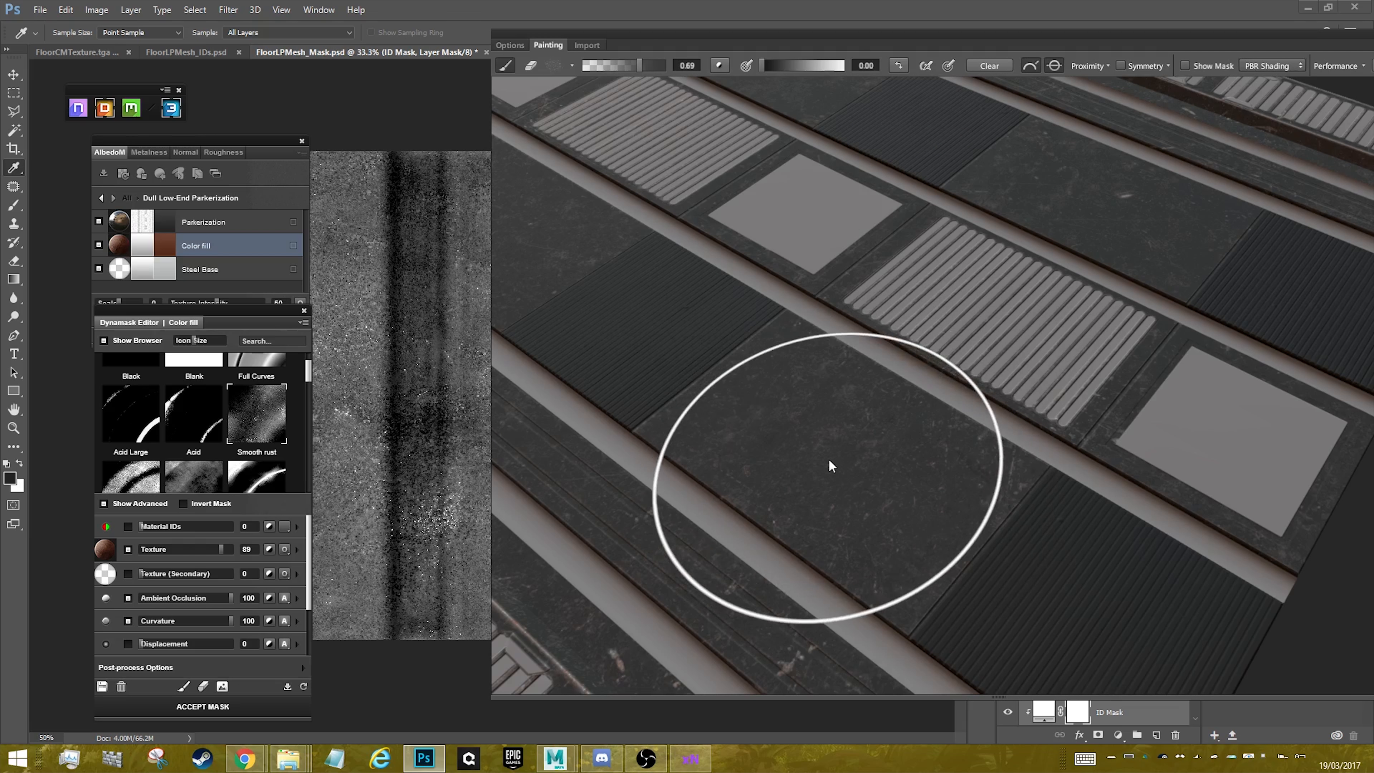
- Enlarge the Damage paint brush beyond size 1400 so that it covers a whole floor panel
{"action": "scroll", "coordinate": [828, 458], "scroll_direction": "up", "scroll_amount": 8}
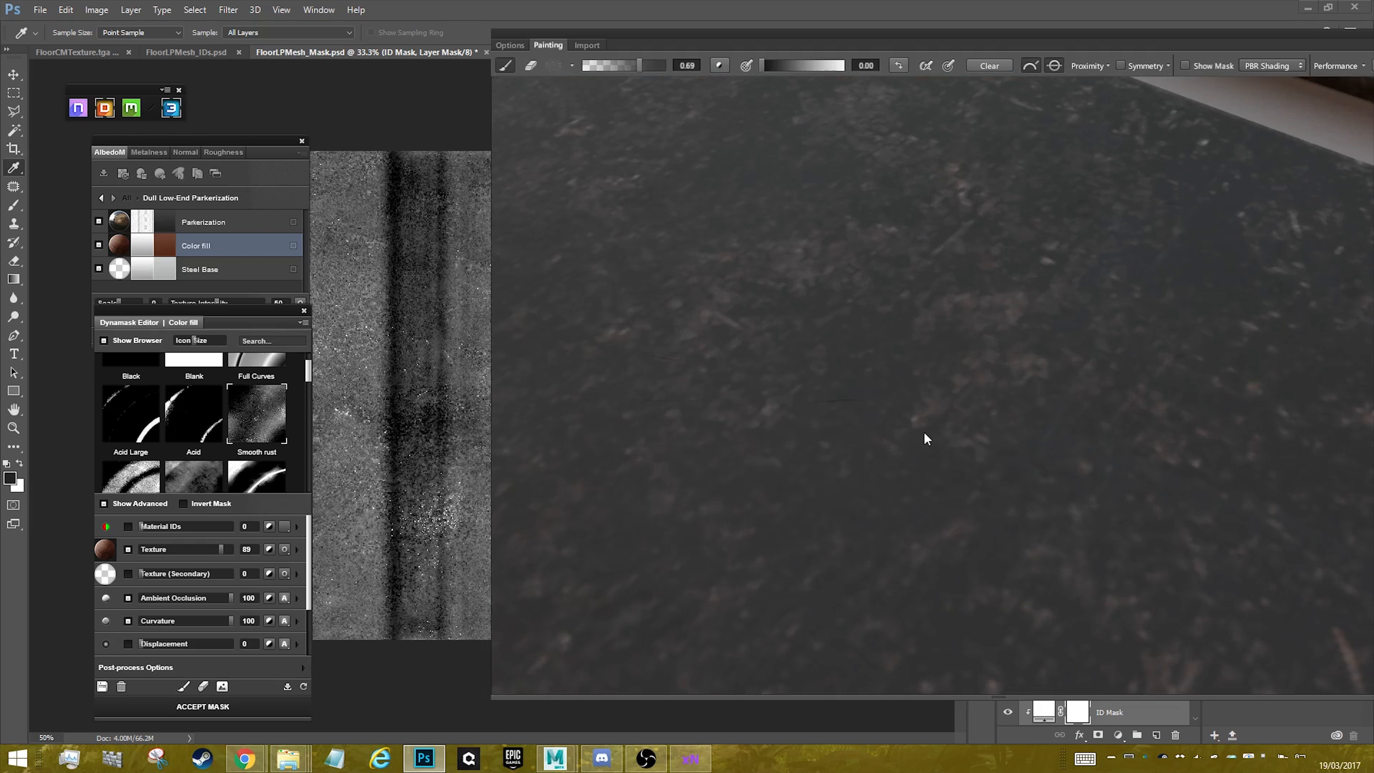
{"action": "left_click", "coordinate": [529, 69]}
{"action": "left_click", "coordinate": [514, 63]}
{"action": "scroll", "coordinate": [922, 422], "scroll_direction": "down", "scroll_amount": 5}
{"action": "key", "text": "bracketright"}
{"action": "key", "text": "bracketright"}
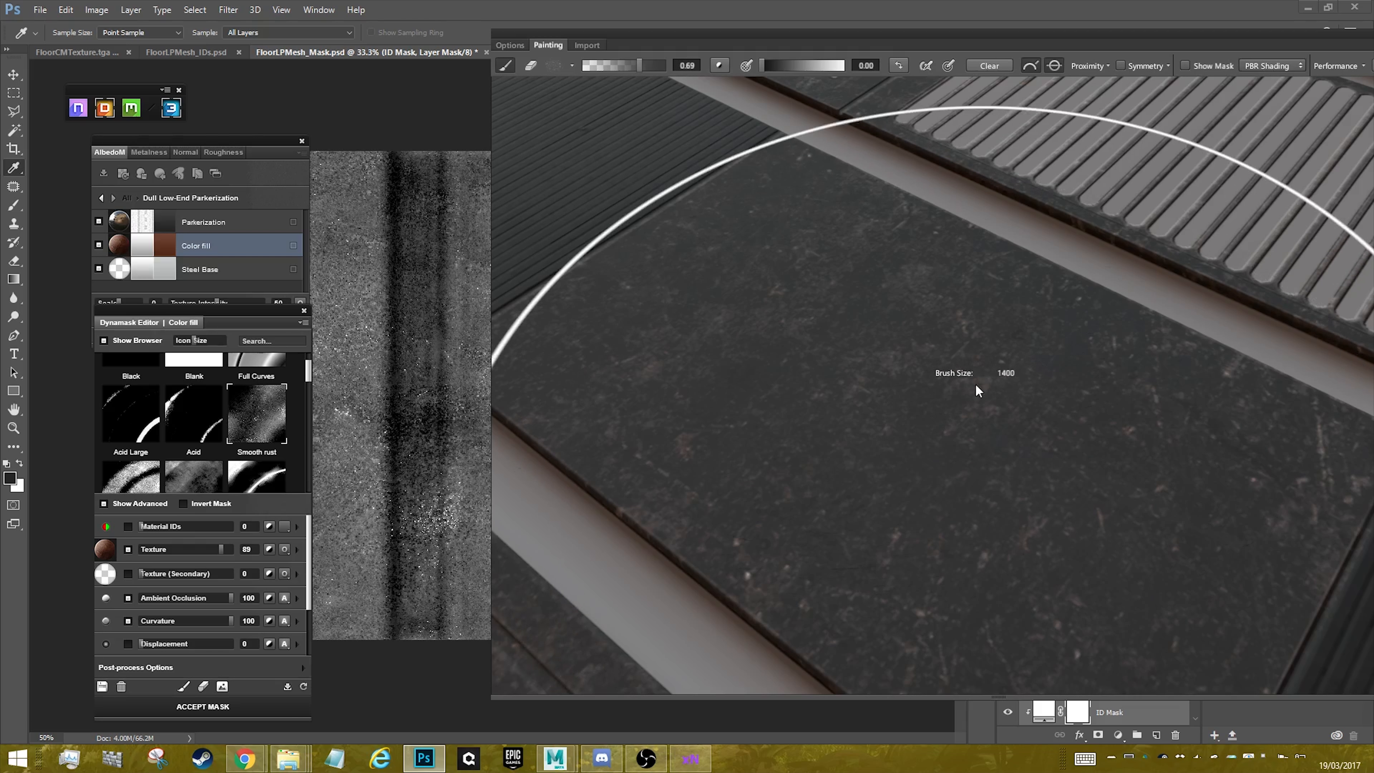
{"action": "key", "text": "bracketright"}
{"action": "key", "text": "bracketright"}
{"action": "key", "text": "bracketright"}
{"action": "key", "text": "bracketright"}
{"action": "key", "text": "bracketright"}
{"action": "key", "text": "bracketright"}
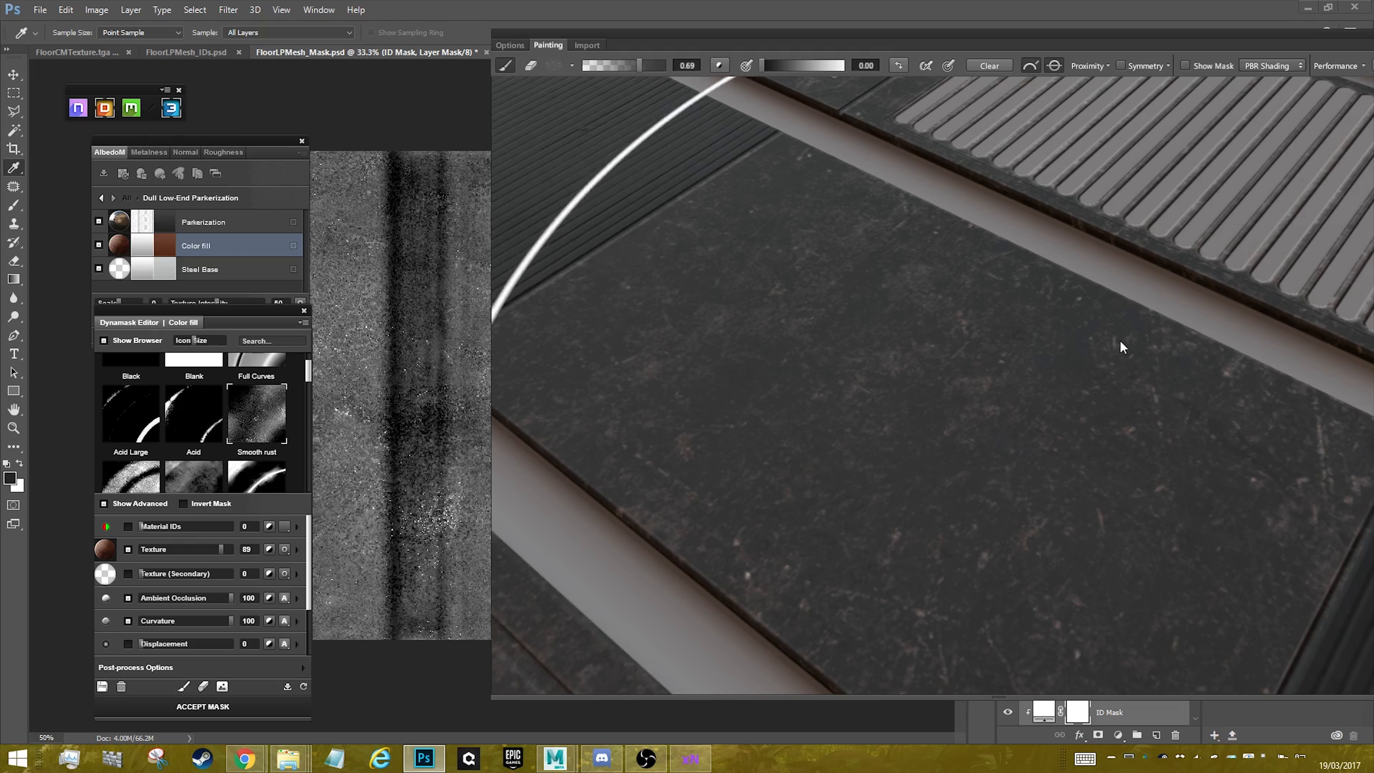
- Reframe the dark floor panel and set the mask paint brush's opacity to 1.00
{"action": "scroll", "coordinate": [1141, 379], "scroll_direction": "down", "scroll_amount": 5}
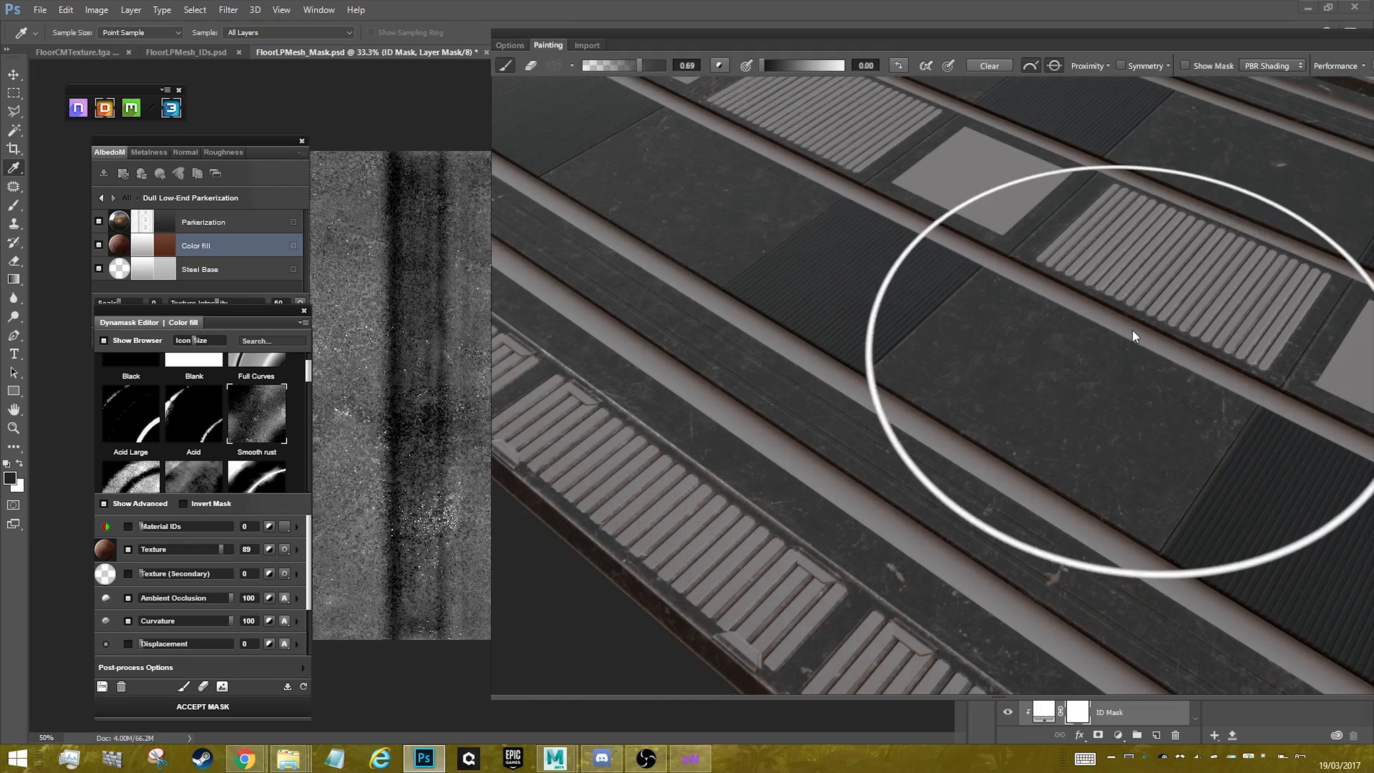
{"action": "left_click_drag", "start_coordinate": [1131, 328], "coordinate": [878, 449]}
{"action": "scroll", "coordinate": [1013, 346], "scroll_direction": "up", "scroll_amount": 5}
{"action": "mouse_move", "coordinate": [1013, 345]}
{"action": "left_mouse_down"}
{"action": "mouse_move", "coordinate": [1044, 267]}
{"action": "mouse_move", "coordinate": [1006, 392]}
{"action": "left_mouse_up"}
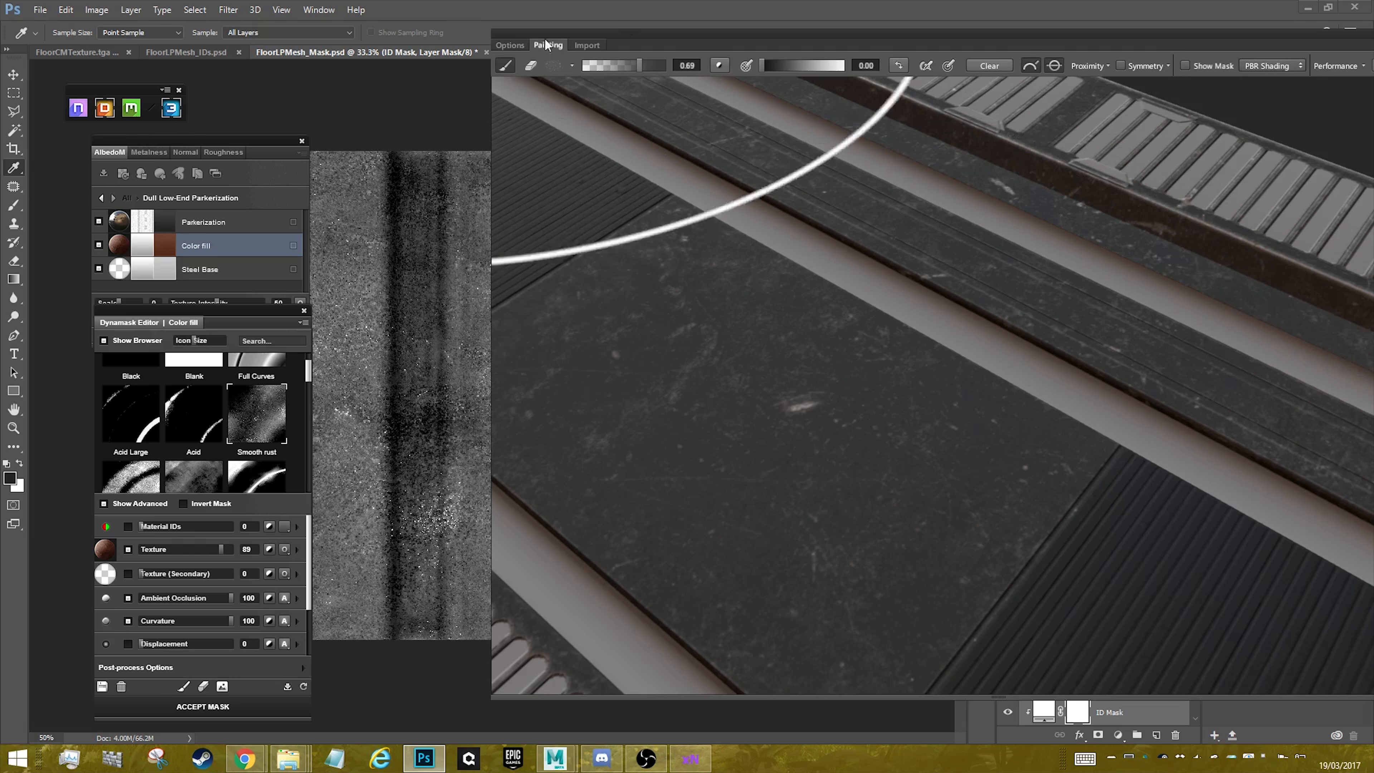
{"action": "mouse_move", "coordinate": [638, 65]}
{"action": "left_mouse_down"}
{"action": "mouse_move", "coordinate": [622, 65]}
{"action": "mouse_move", "coordinate": [667, 65]}
{"action": "left_mouse_up"}
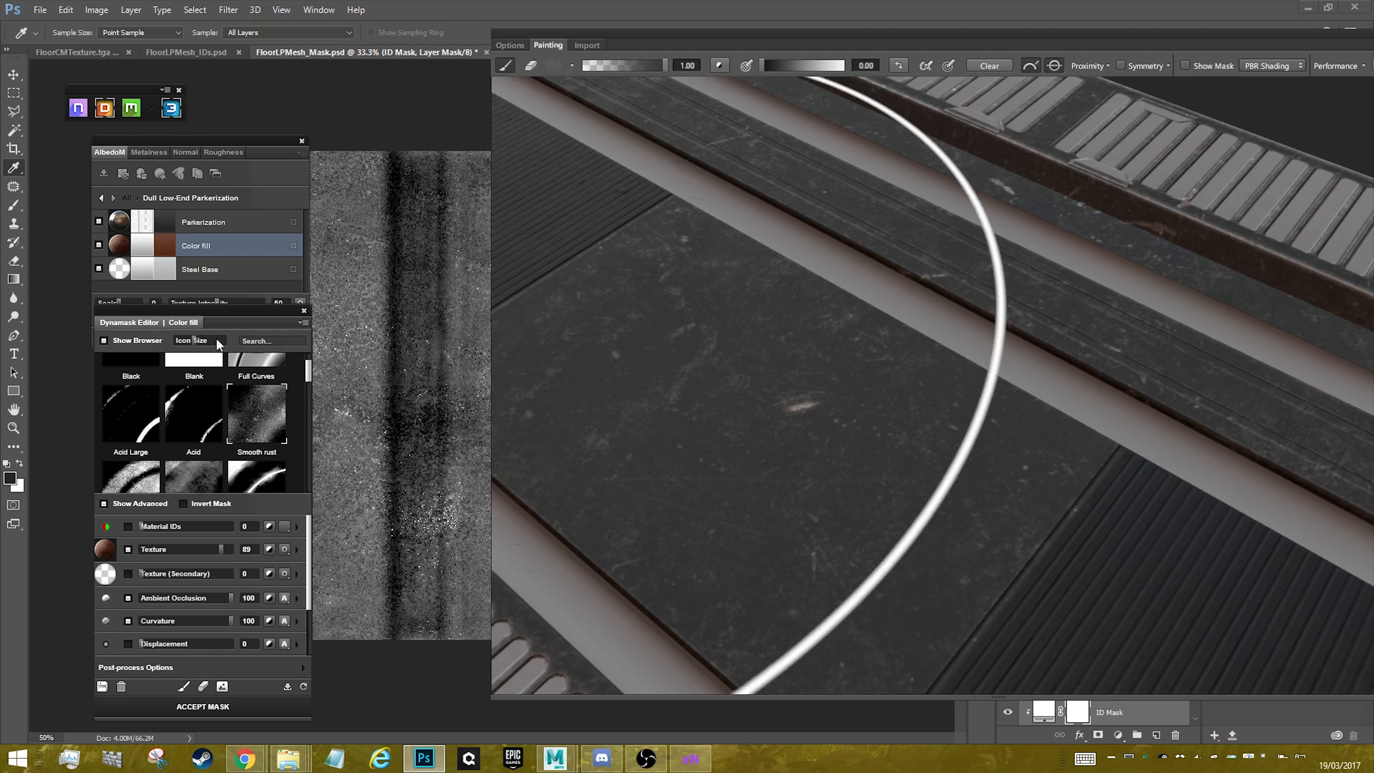
- Try inverting the colour fill layer's Smooth rust mask
{"action": "left_click", "coordinate": [184, 503]}
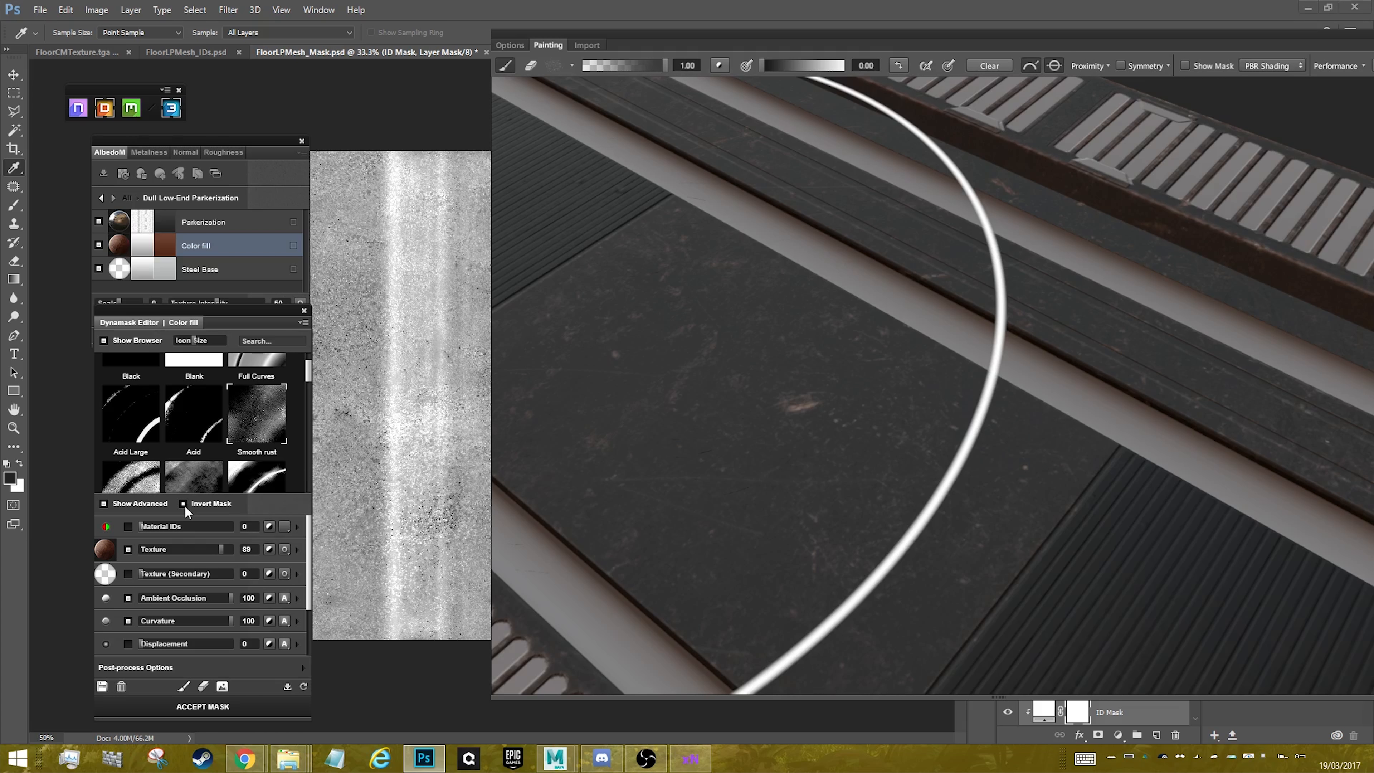
{"action": "left_click", "coordinate": [184, 504]}
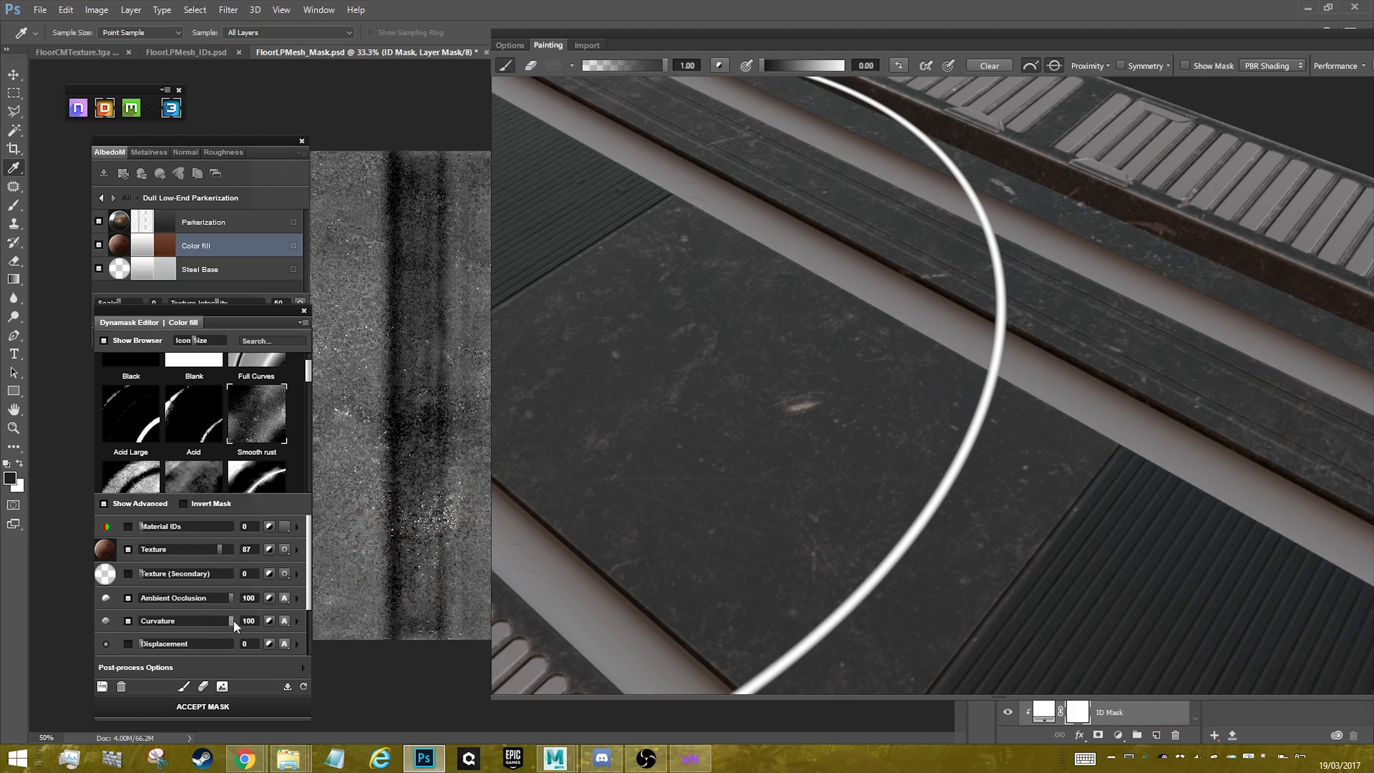
- Try a curvature of 34 in the Smooth rust mask, inspect the floor panel, and restore curvature to 100
{"action": "left_click_drag", "start_coordinate": [175, 623], "coordinate": [174, 622]}
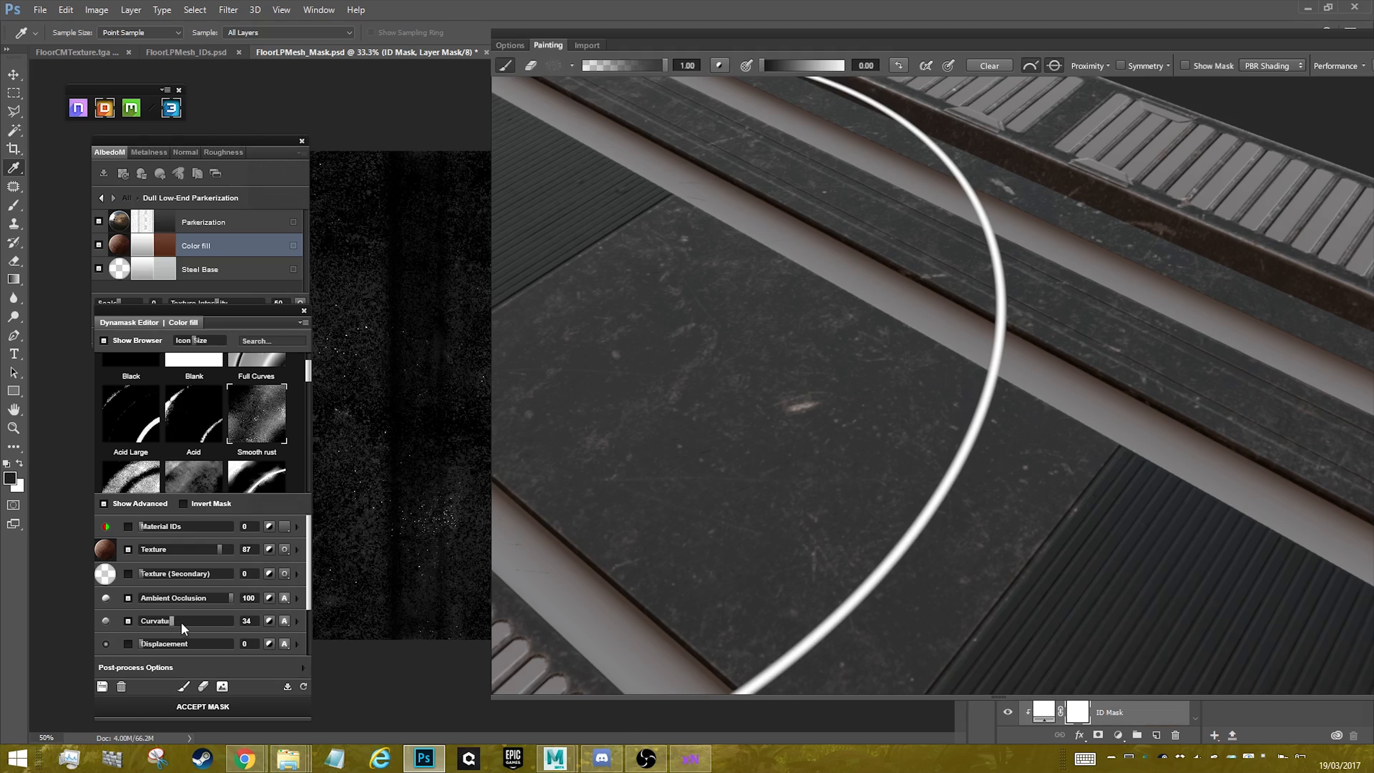
{"action": "key", "text": "alt"}
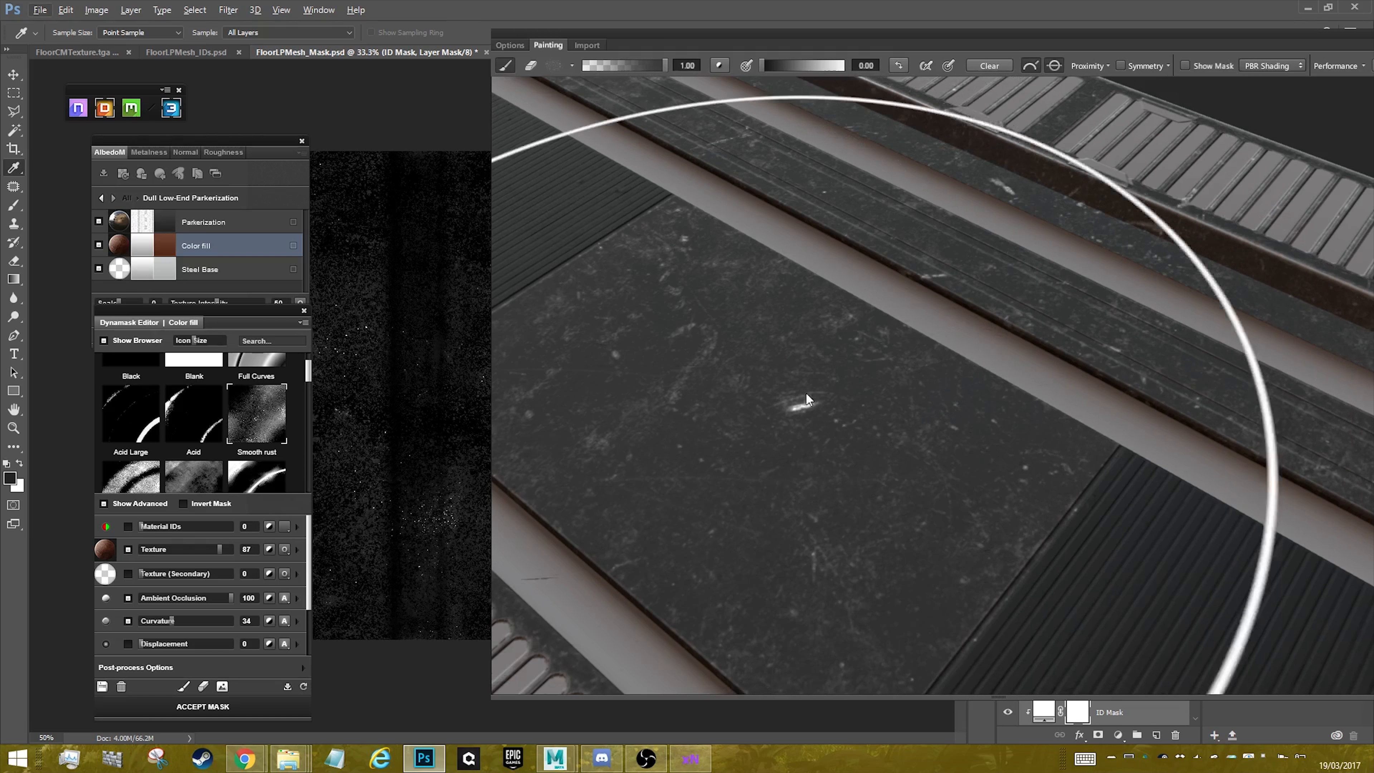
{"action": "key", "text": "alt"}
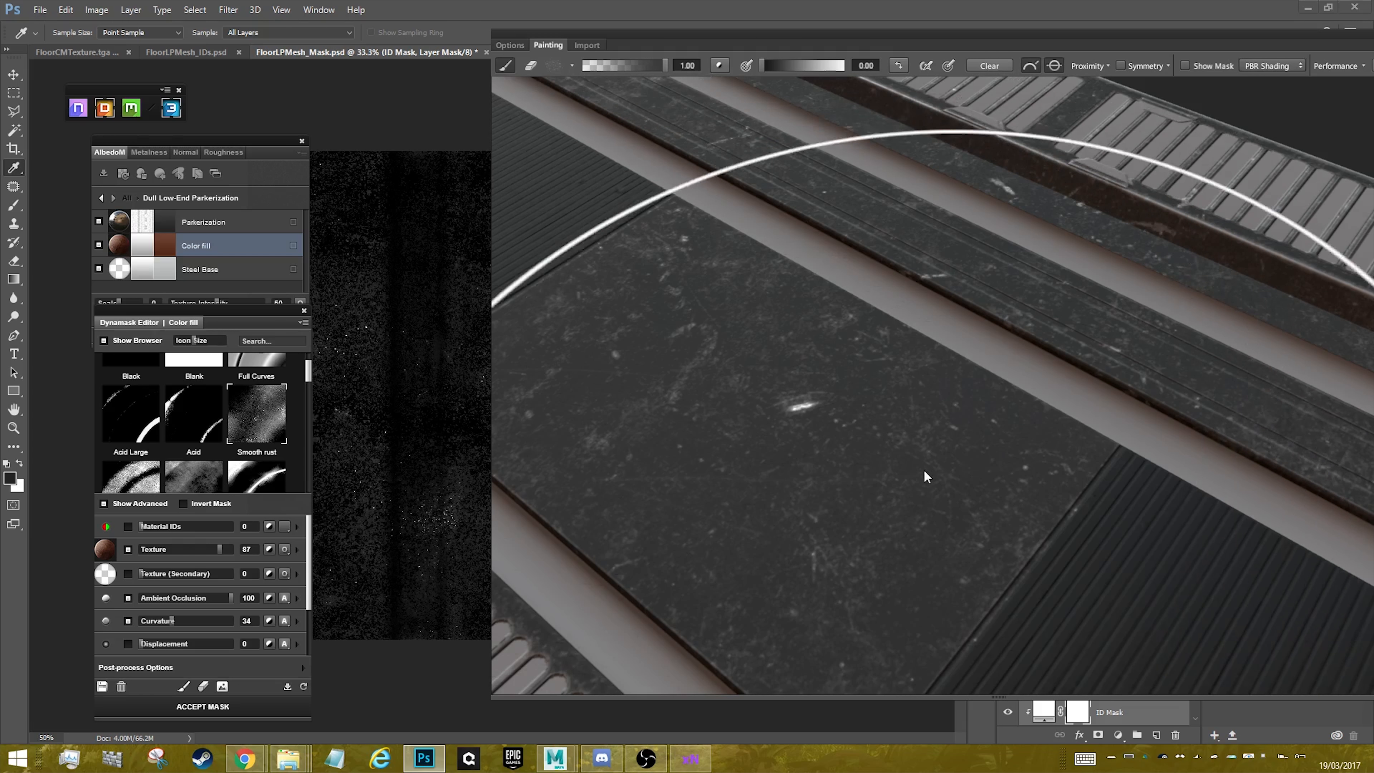
{"action": "left_click_drag", "start_coordinate": [171, 621], "coordinate": [307, 627]}
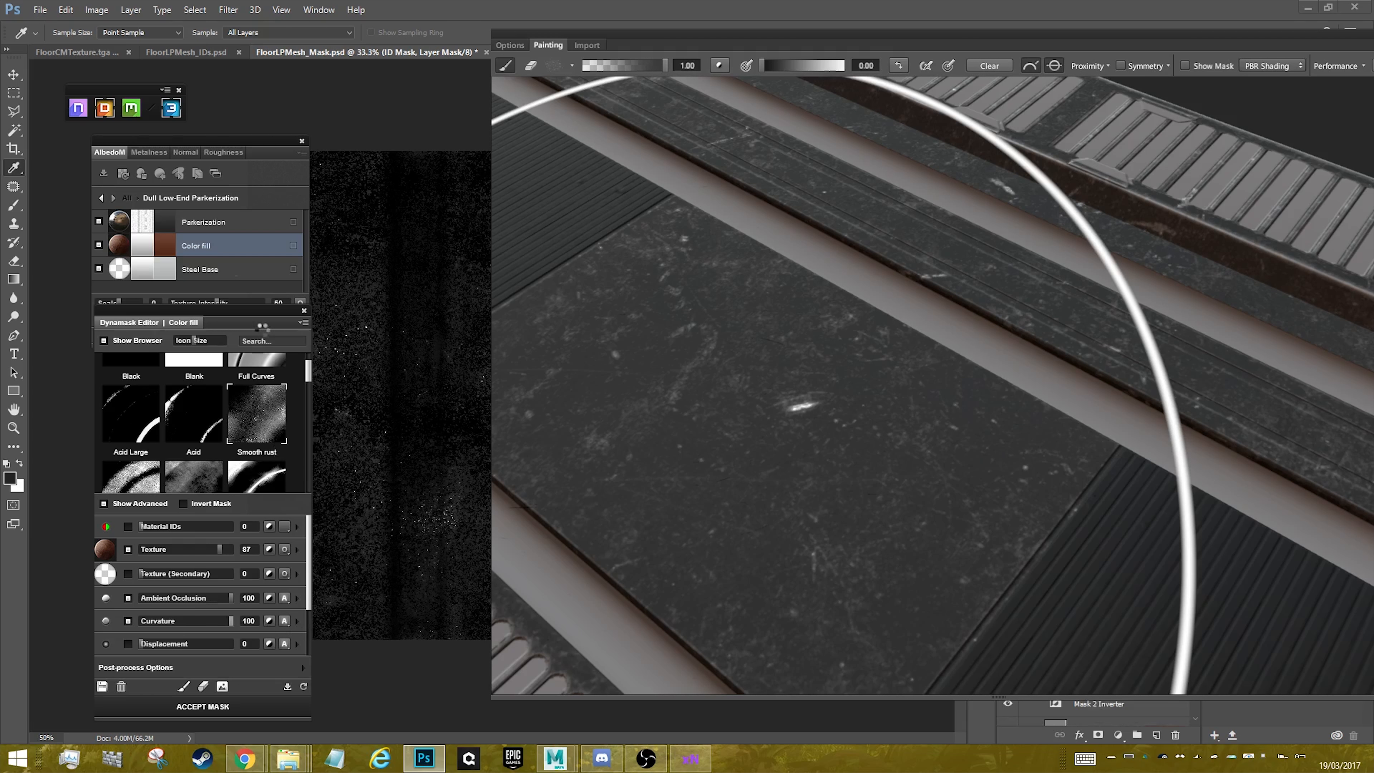
- Open the Parkerization layer's mask for painting in full shaded mode, keeping the edits made to the Color fill layer
{"action": "left_click", "coordinate": [145, 226]}
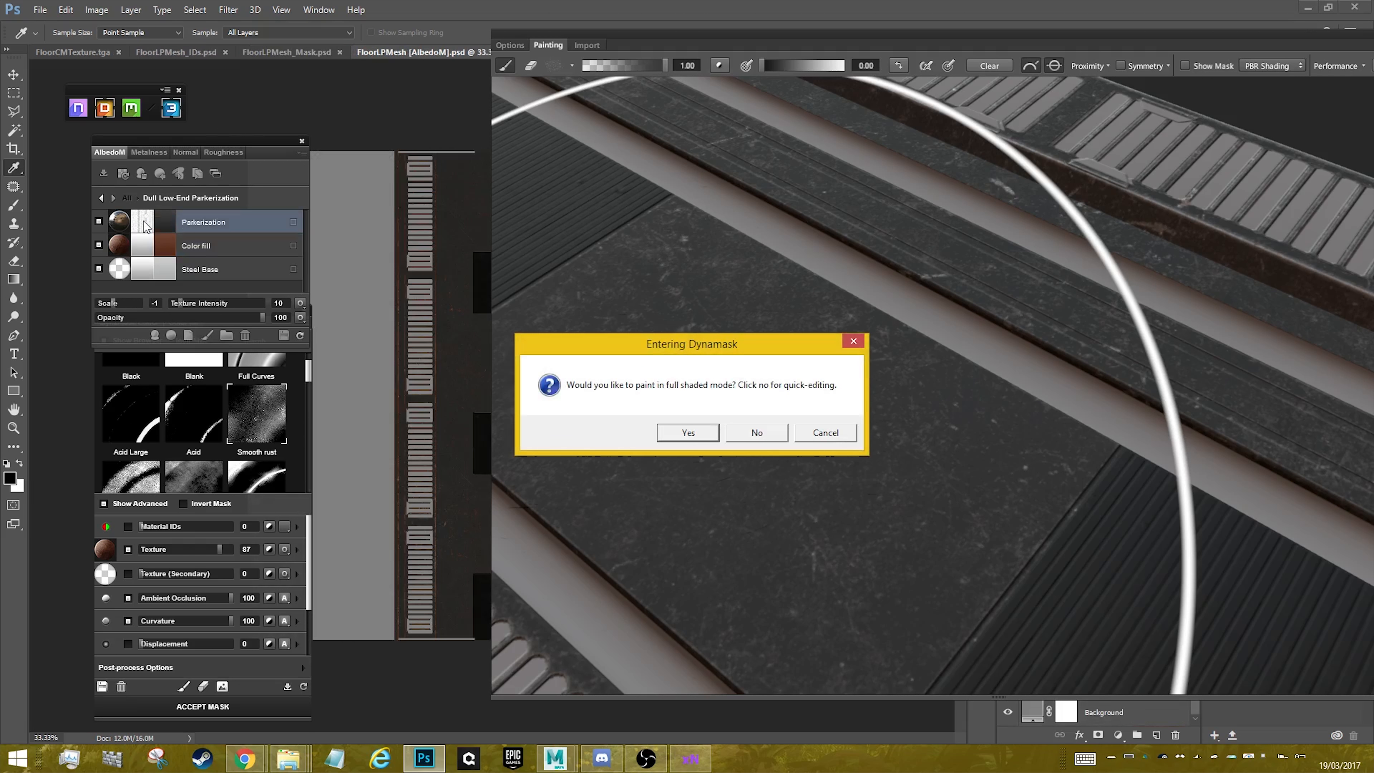
{"action": "left_click", "coordinate": [678, 435]}
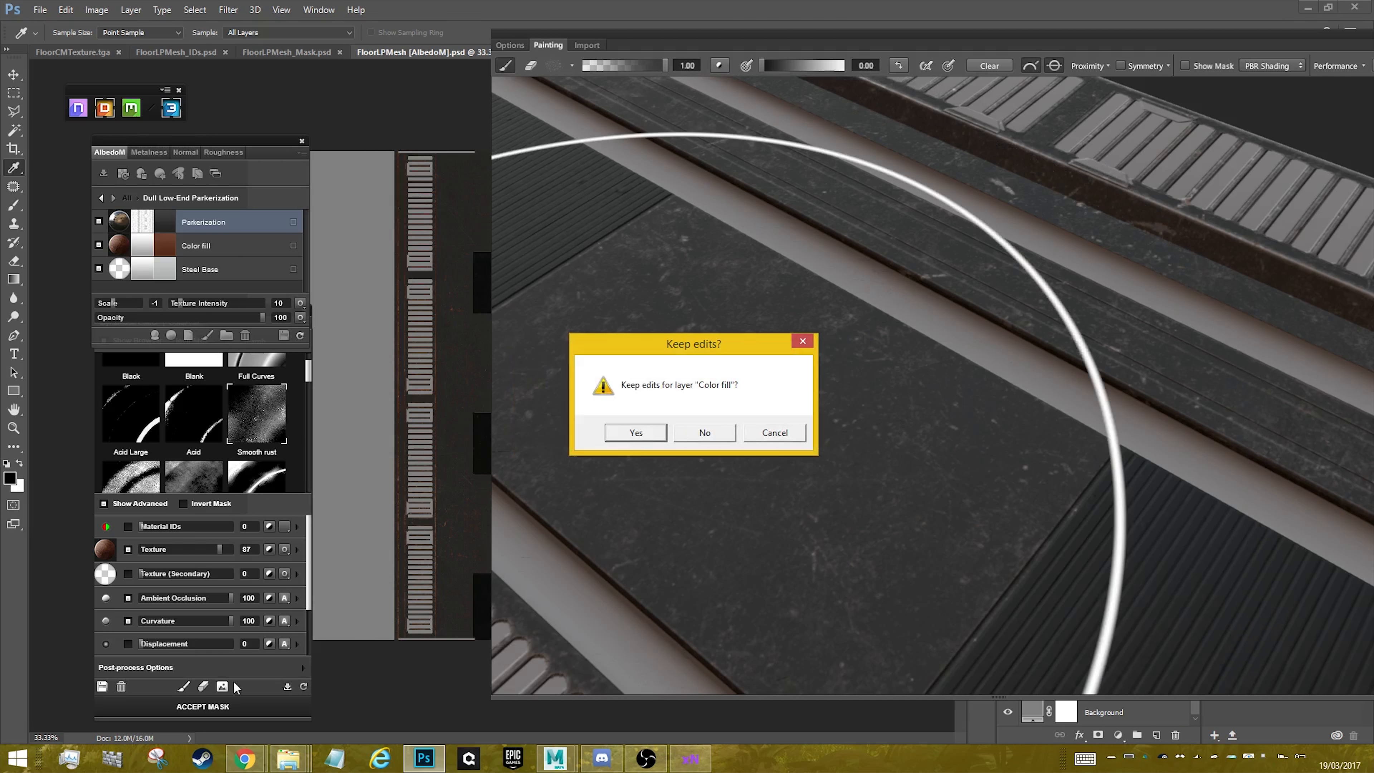
{"action": "left_click", "coordinate": [642, 432]}
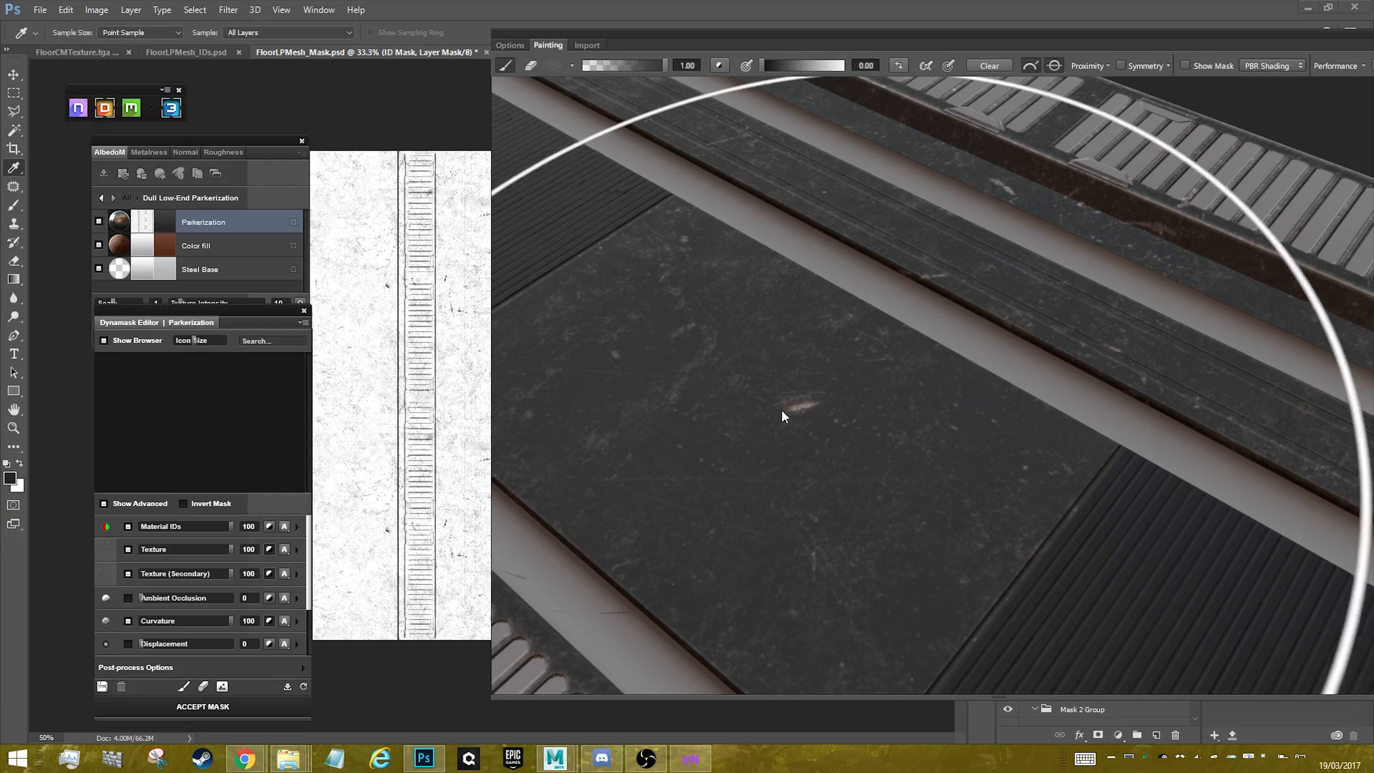
- Try stamping scratches onto a dark floor panel of the Parkerization mask with the fifth Damage brush tip
{"action": "mouse_move", "coordinate": [924, 318]}
{"action": "left_mouse_down"}
{"action": "mouse_move", "coordinate": [871, 444]}
{"action": "mouse_move", "coordinate": [960, 297]}
{"action": "mouse_move", "coordinate": [856, 454]}
{"action": "mouse_move", "coordinate": [1047, 382]}
{"action": "left_mouse_up"}
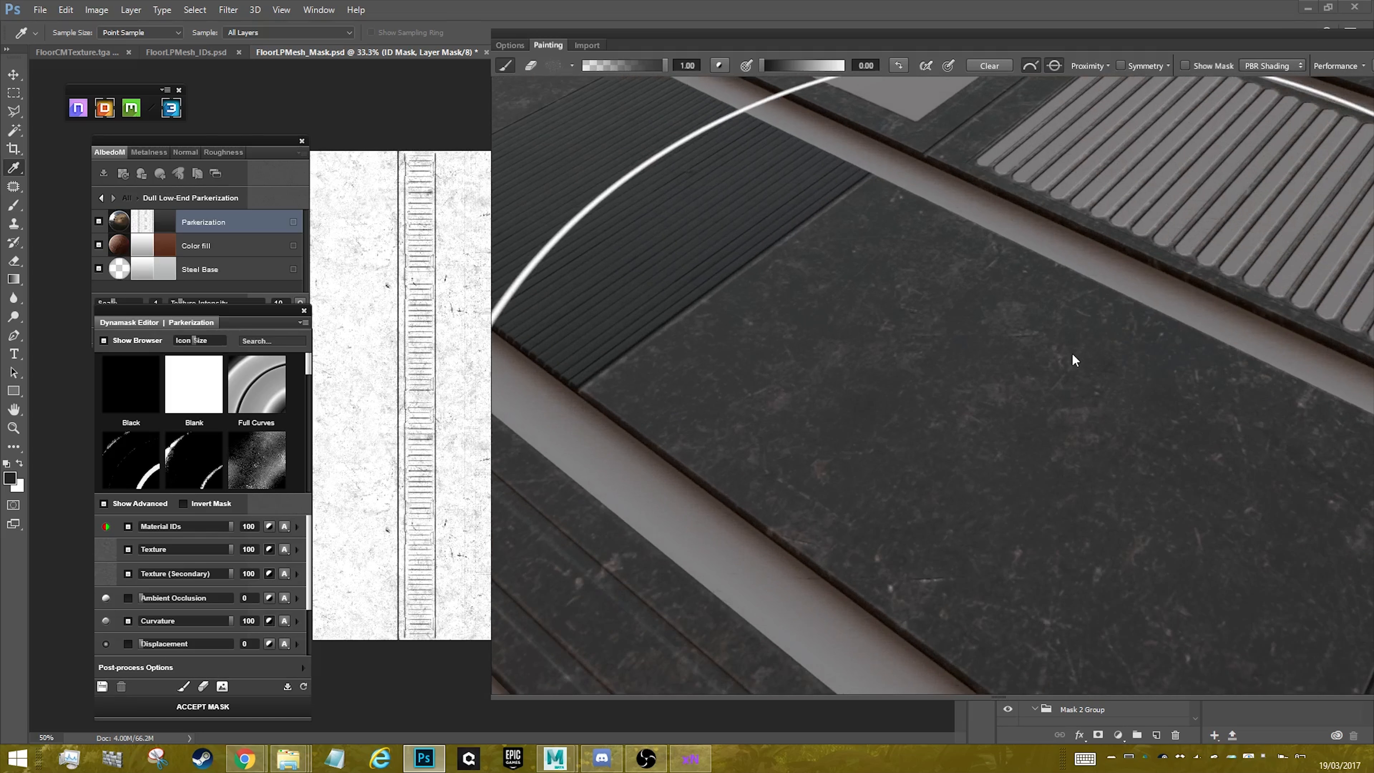
{"action": "mouse_move", "coordinate": [987, 539]}
{"action": "left_mouse_down"}
{"action": "mouse_move", "coordinate": [1006, 418]}
{"action": "mouse_move", "coordinate": [975, 386]}
{"action": "left_mouse_up"}
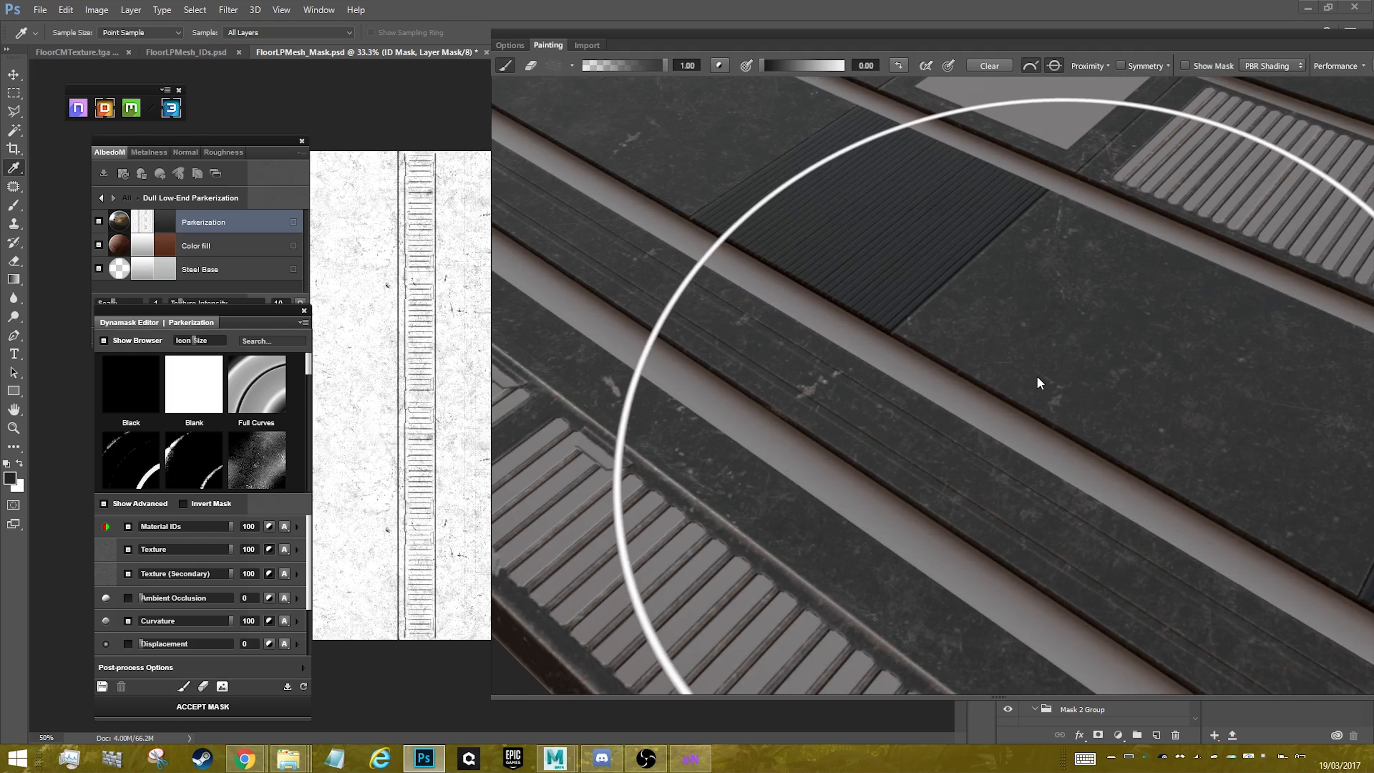
{"action": "left_click_drag", "start_coordinate": [1294, 597], "coordinate": [987, 399]}
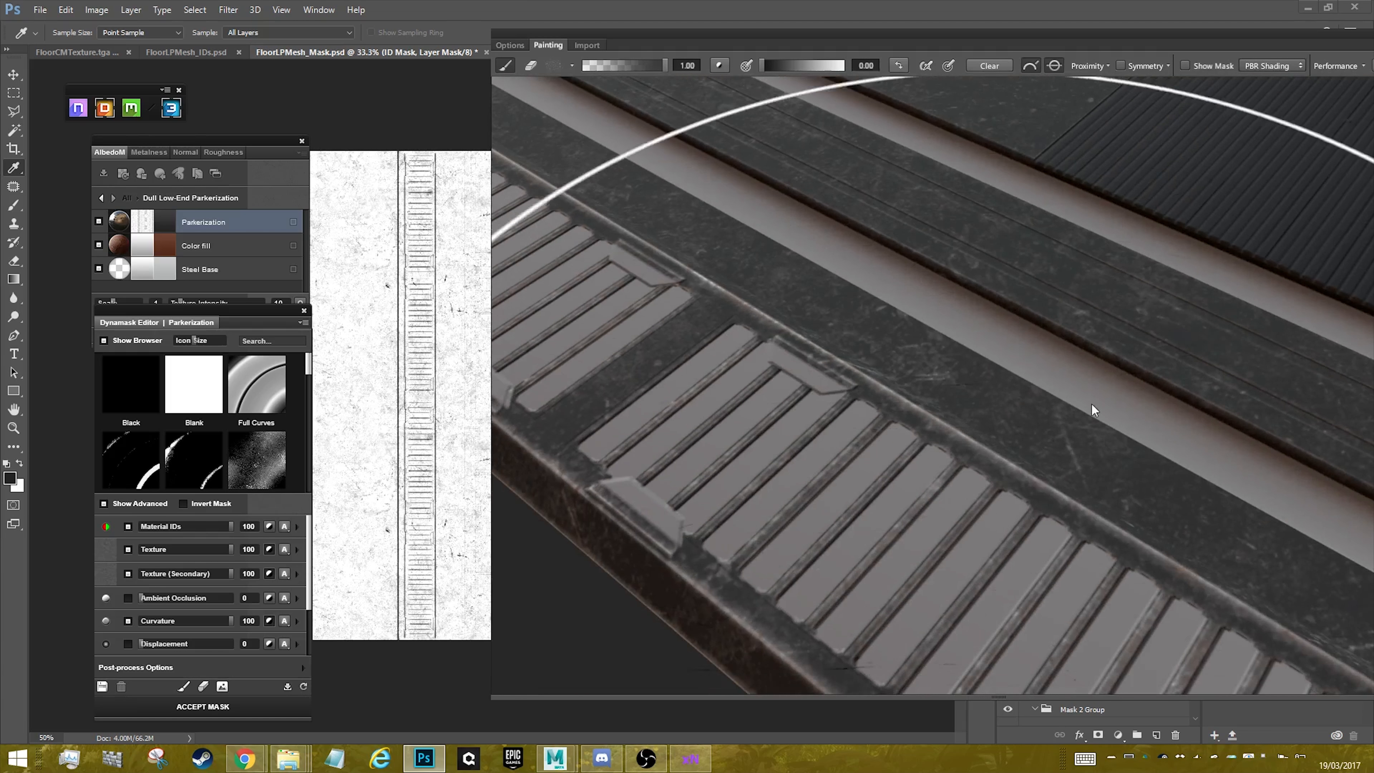
{"action": "mouse_move", "coordinate": [1089, 408]}
{"action": "left_mouse_down"}
{"action": "mouse_move", "coordinate": [961, 524]}
{"action": "mouse_move", "coordinate": [852, 439]}
{"action": "left_mouse_up"}
{"action": "left_click_drag", "start_coordinate": [975, 463], "coordinate": [880, 316]}
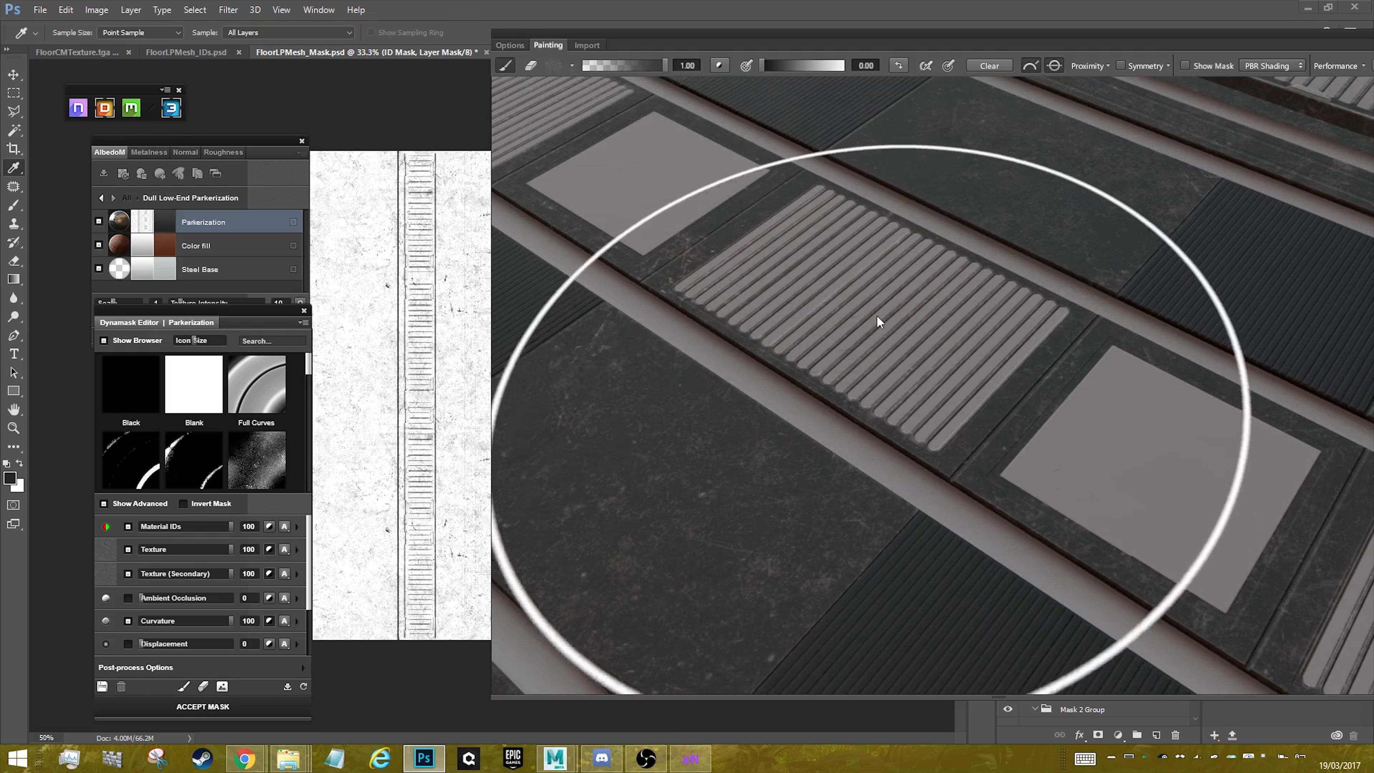
{"action": "left_click", "coordinate": [572, 65]}
{"action": "left_click", "coordinate": [766, 124]}
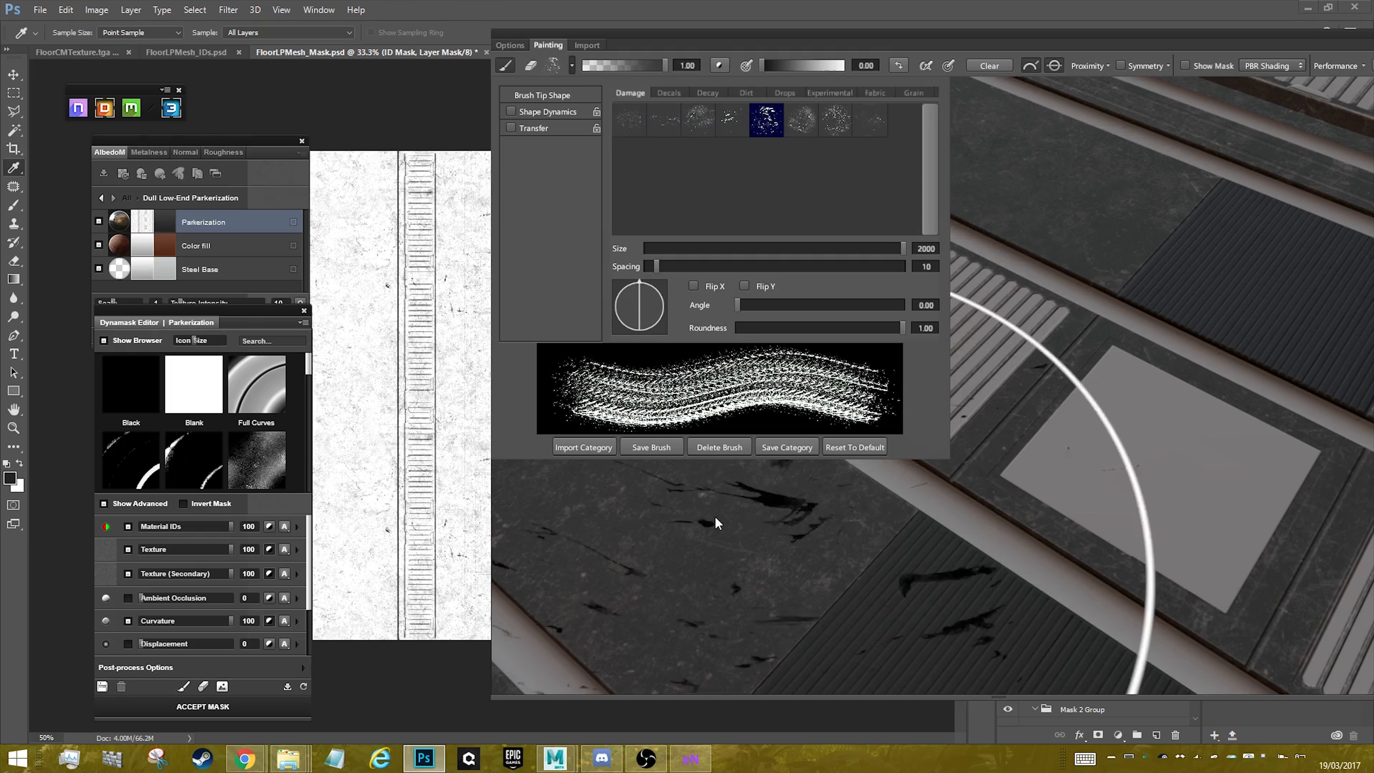
{"action": "left_click", "coordinate": [716, 515]}
- Switch to the mask eraser and give it a soft-edged round tip from the Assorted brush category
{"action": "scroll", "coordinate": [904, 477], "scroll_direction": "down", "scroll_amount": 3}
{"action": "scroll", "coordinate": [1134, 374], "scroll_direction": "down", "scroll_amount": 5}
{"action": "left_click_drag", "start_coordinate": [1137, 389], "coordinate": [901, 203]}
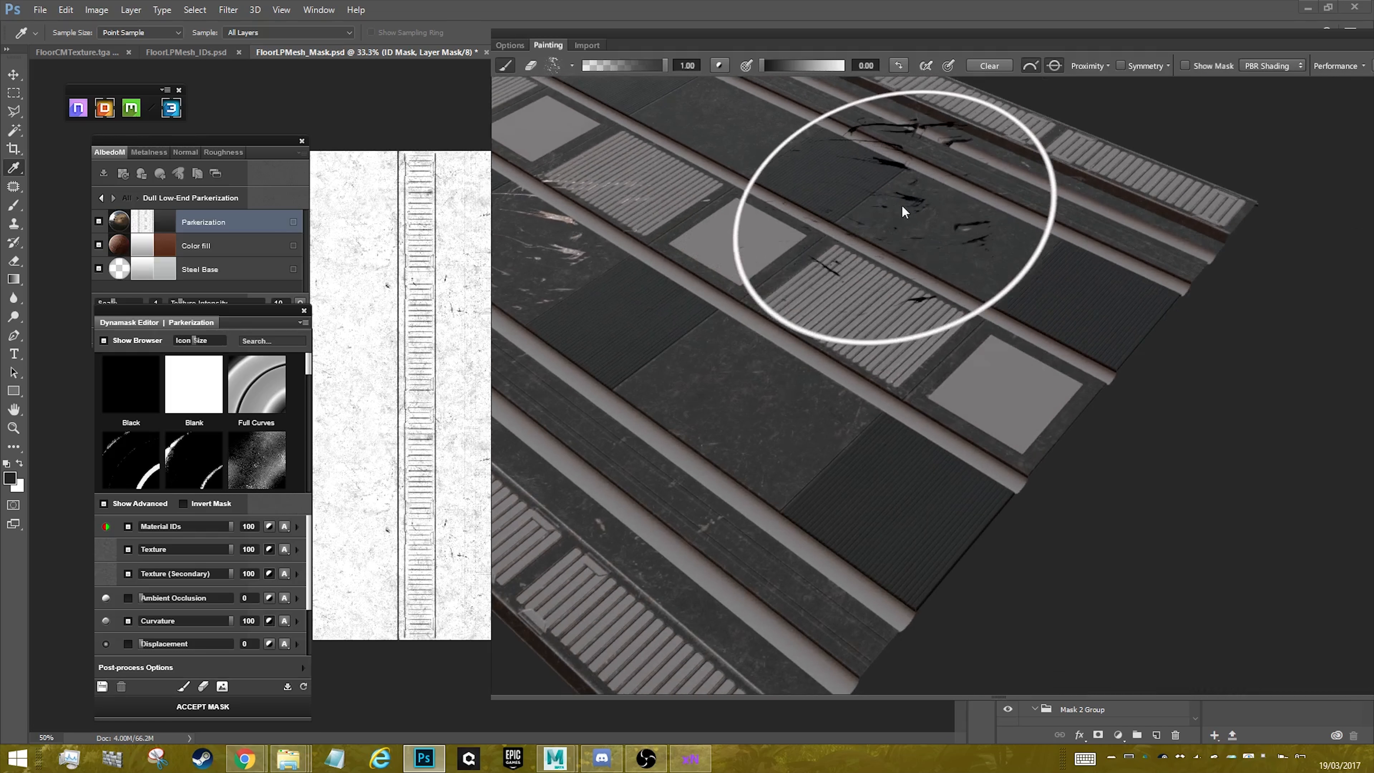
{"action": "mouse_move", "coordinate": [906, 379]}
{"action": "left_mouse_down"}
{"action": "mouse_move", "coordinate": [848, 276]}
{"action": "mouse_move", "coordinate": [987, 275]}
{"action": "left_mouse_up"}
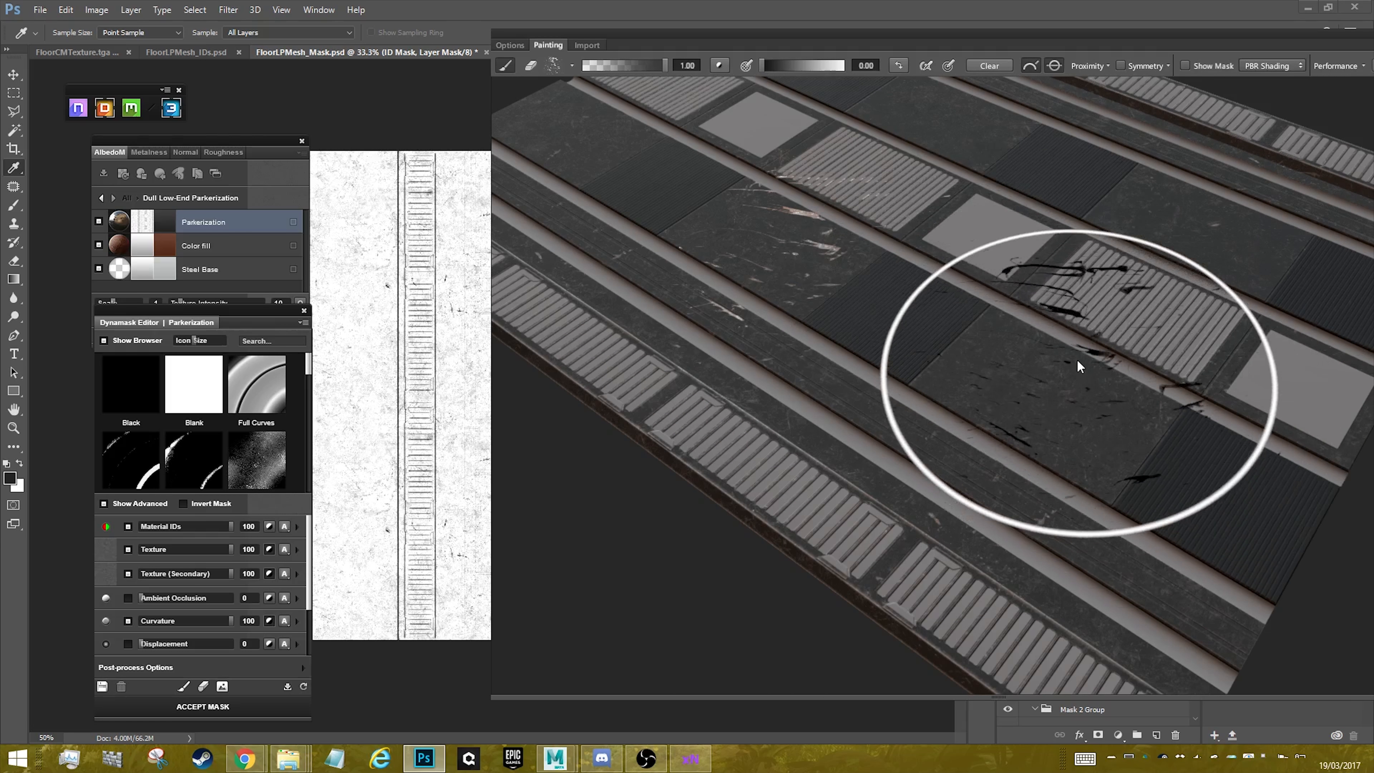
{"action": "left_click", "coordinate": [533, 65]}
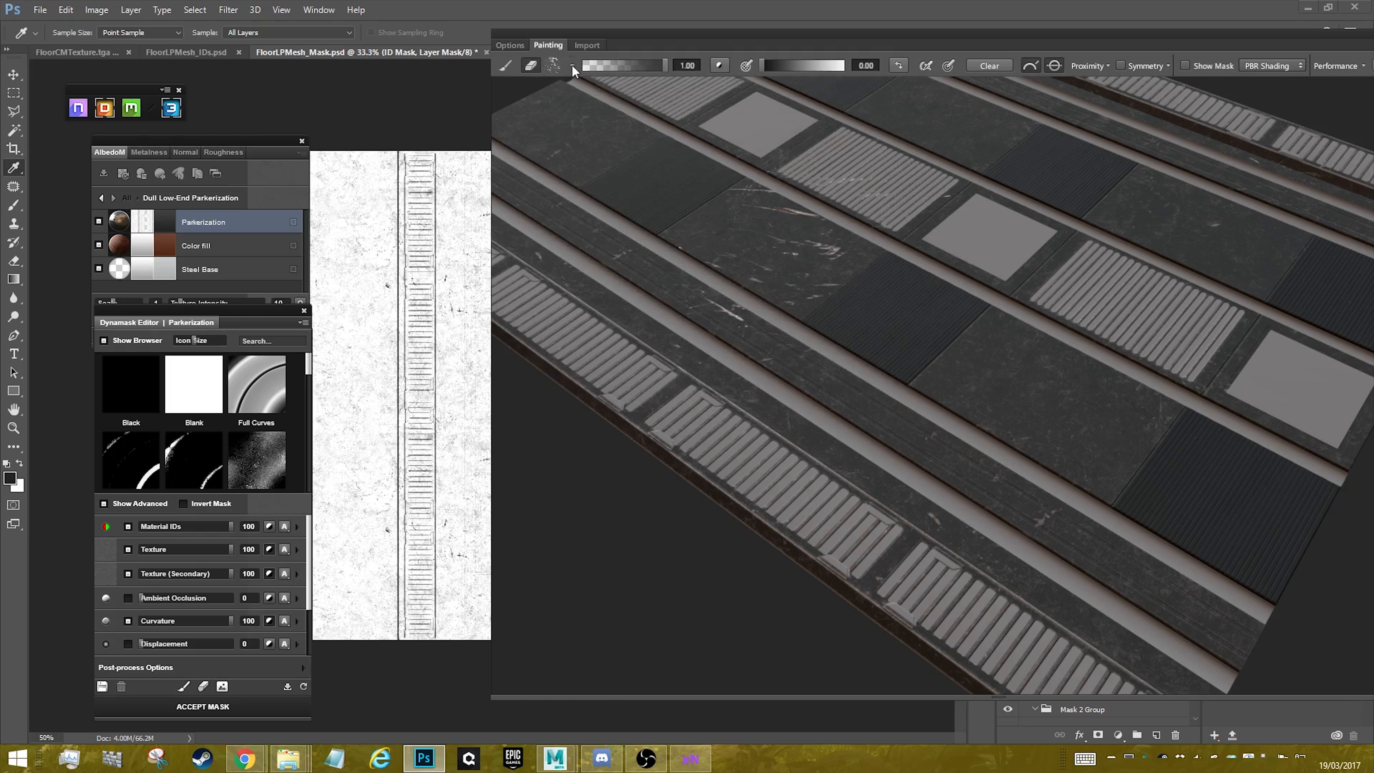
{"action": "left_click", "coordinate": [571, 64]}
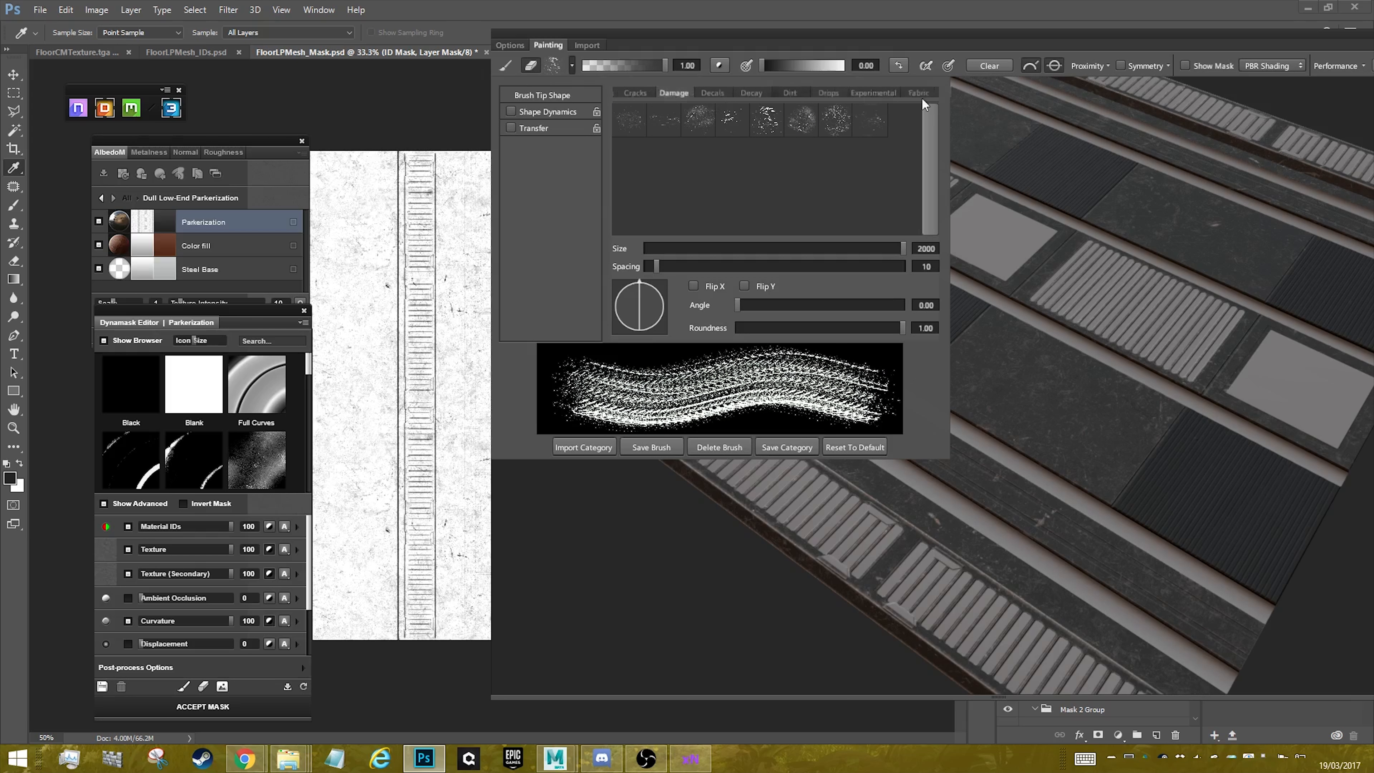
{"action": "left_click", "coordinate": [727, 120]}
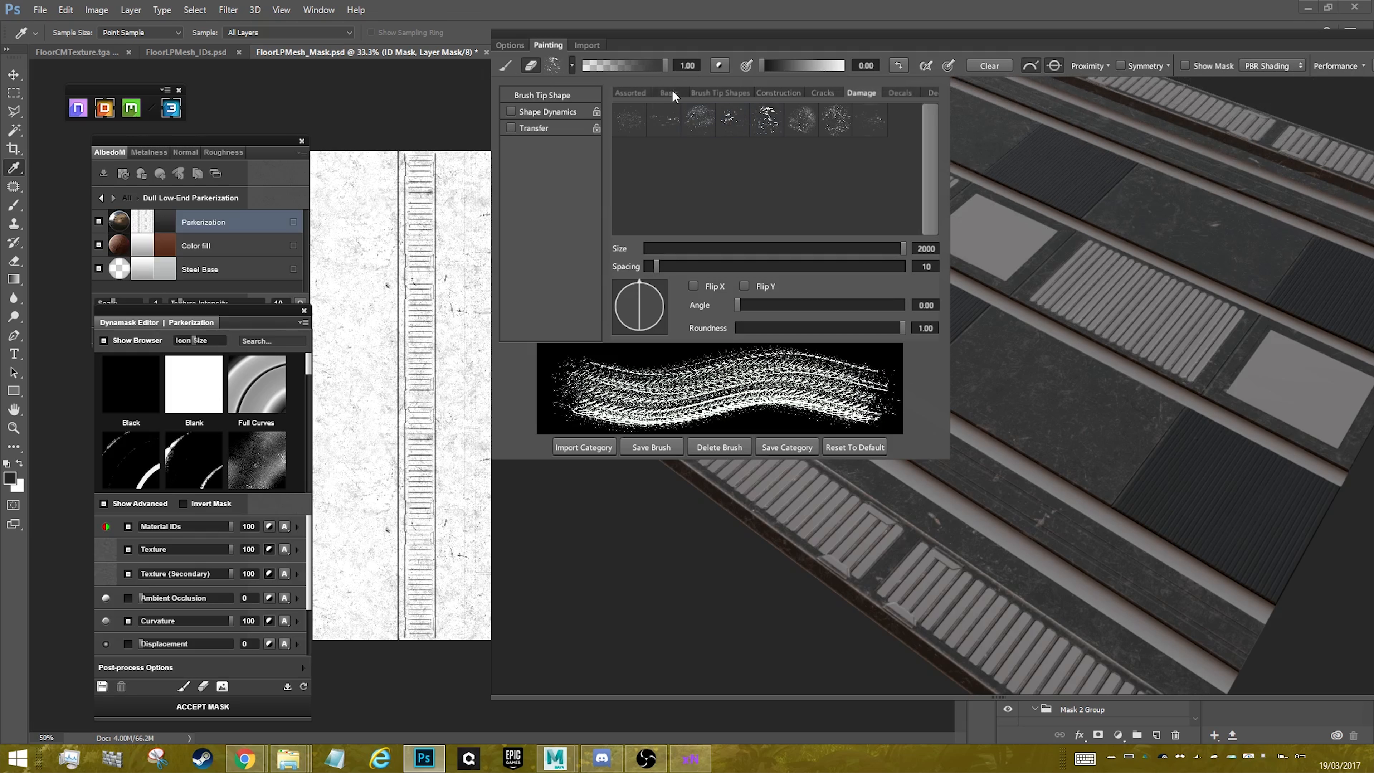
{"action": "left_click", "coordinate": [672, 91]}
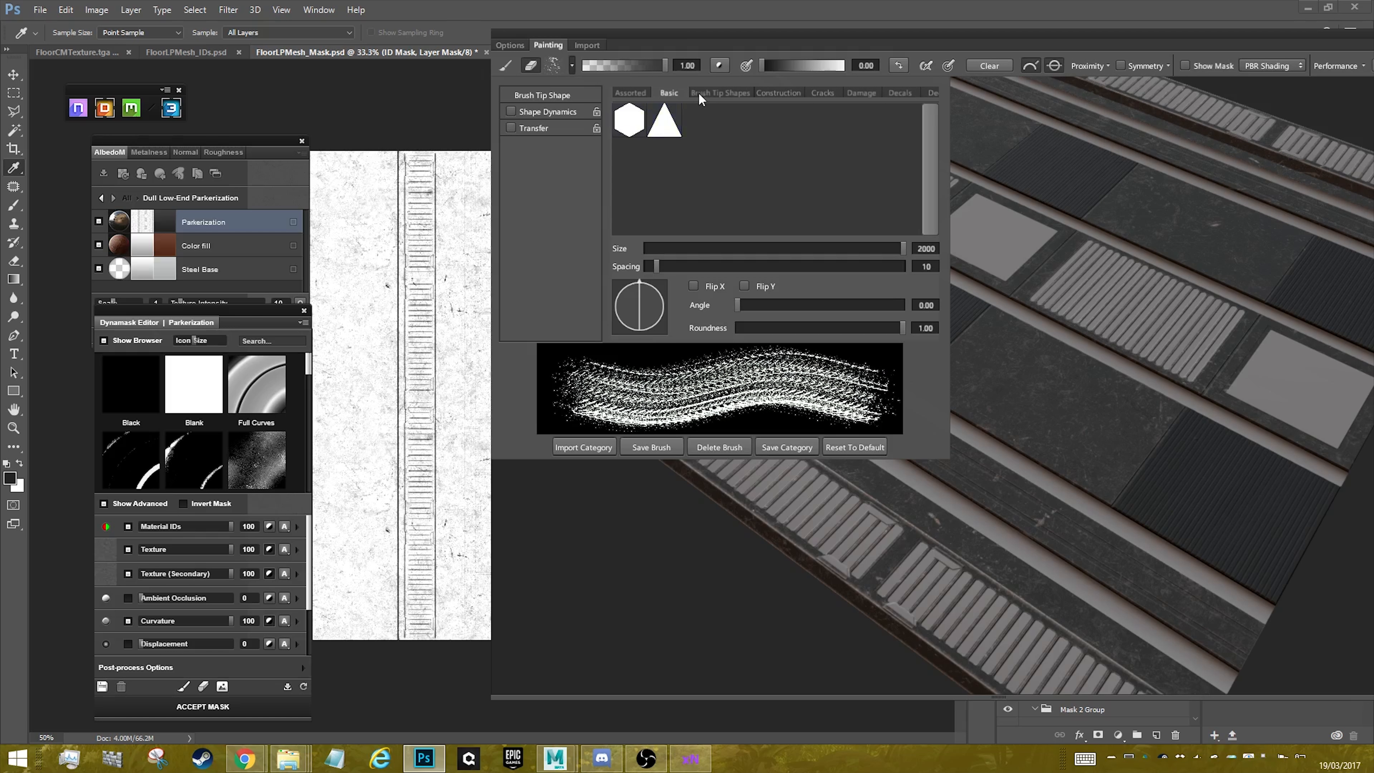
{"action": "left_click", "coordinate": [742, 93]}
{"action": "left_click", "coordinate": [768, 94]}
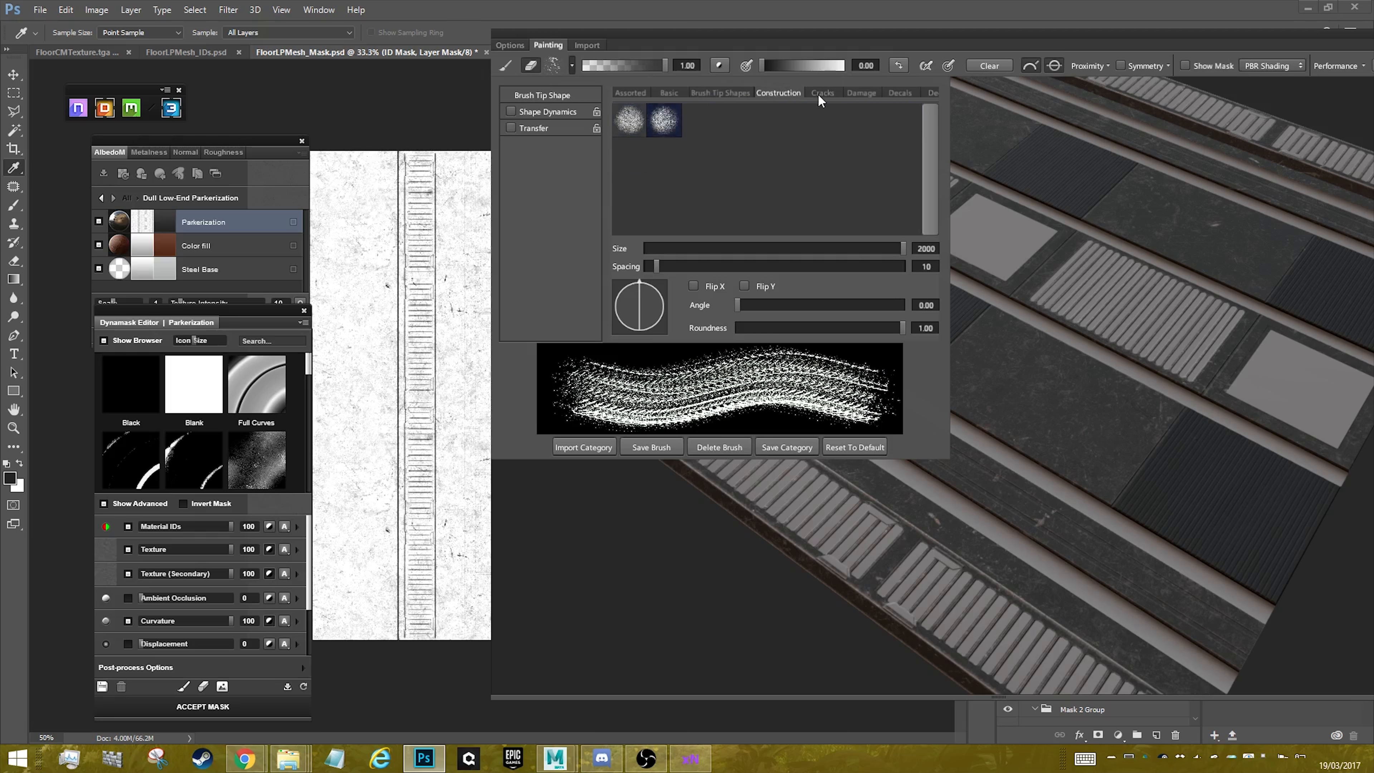
{"action": "left_click", "coordinate": [631, 93]}
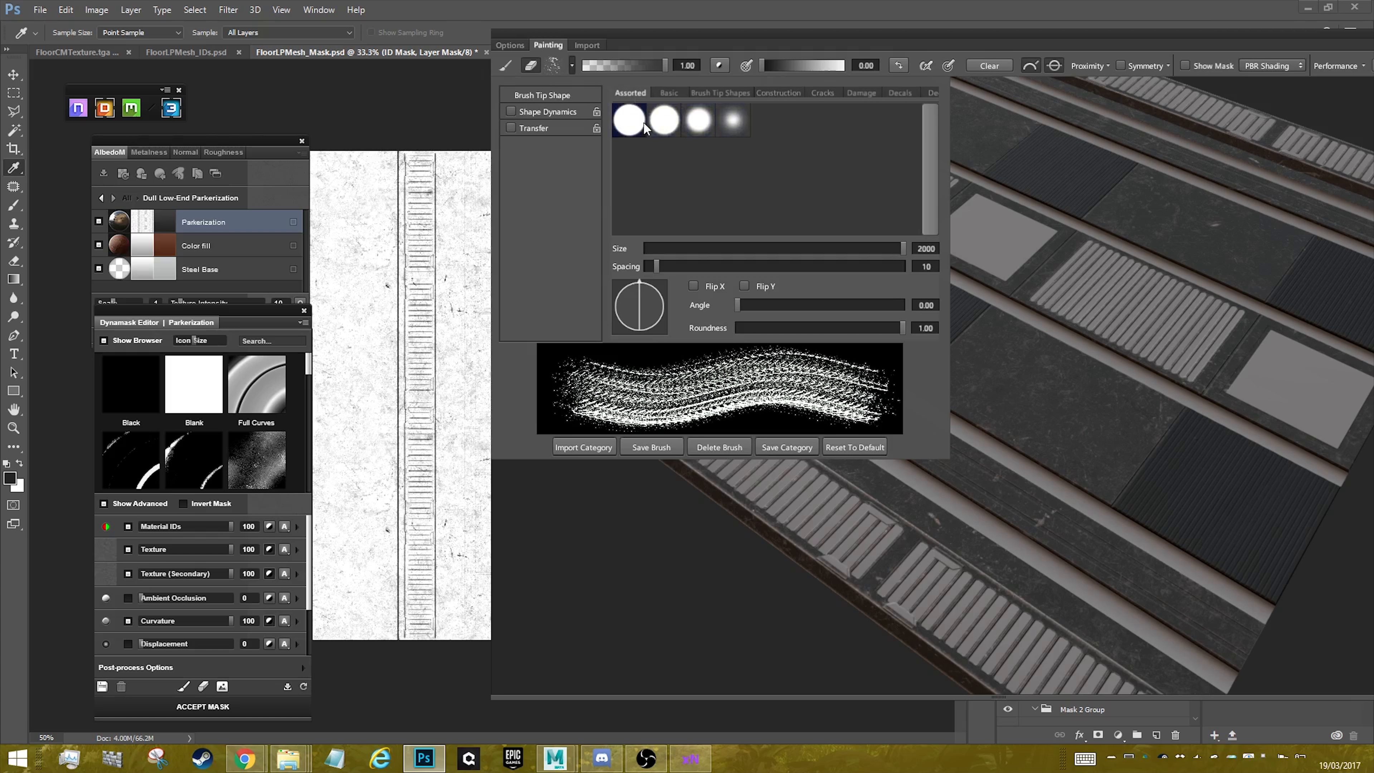
{"action": "left_click", "coordinate": [698, 120]}
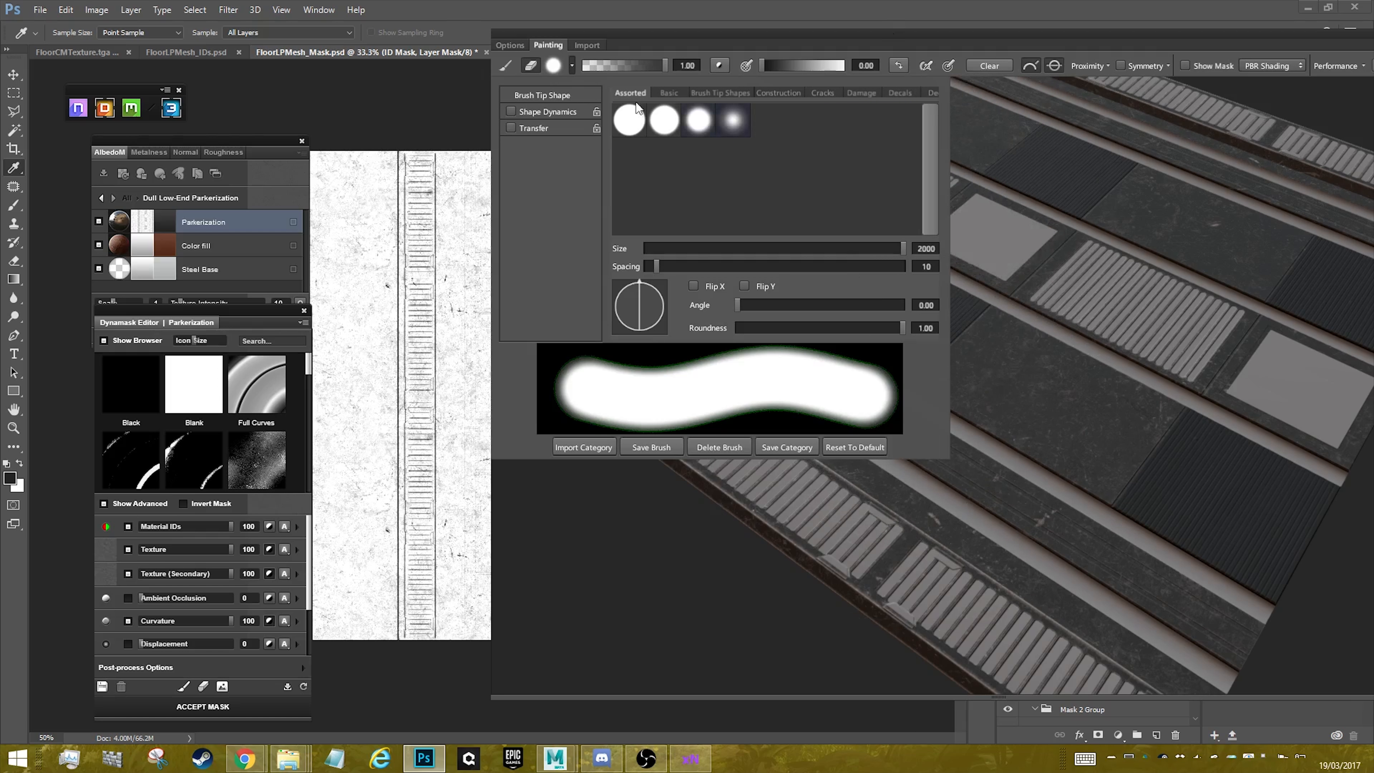
{"action": "left_click", "coordinate": [633, 584]}
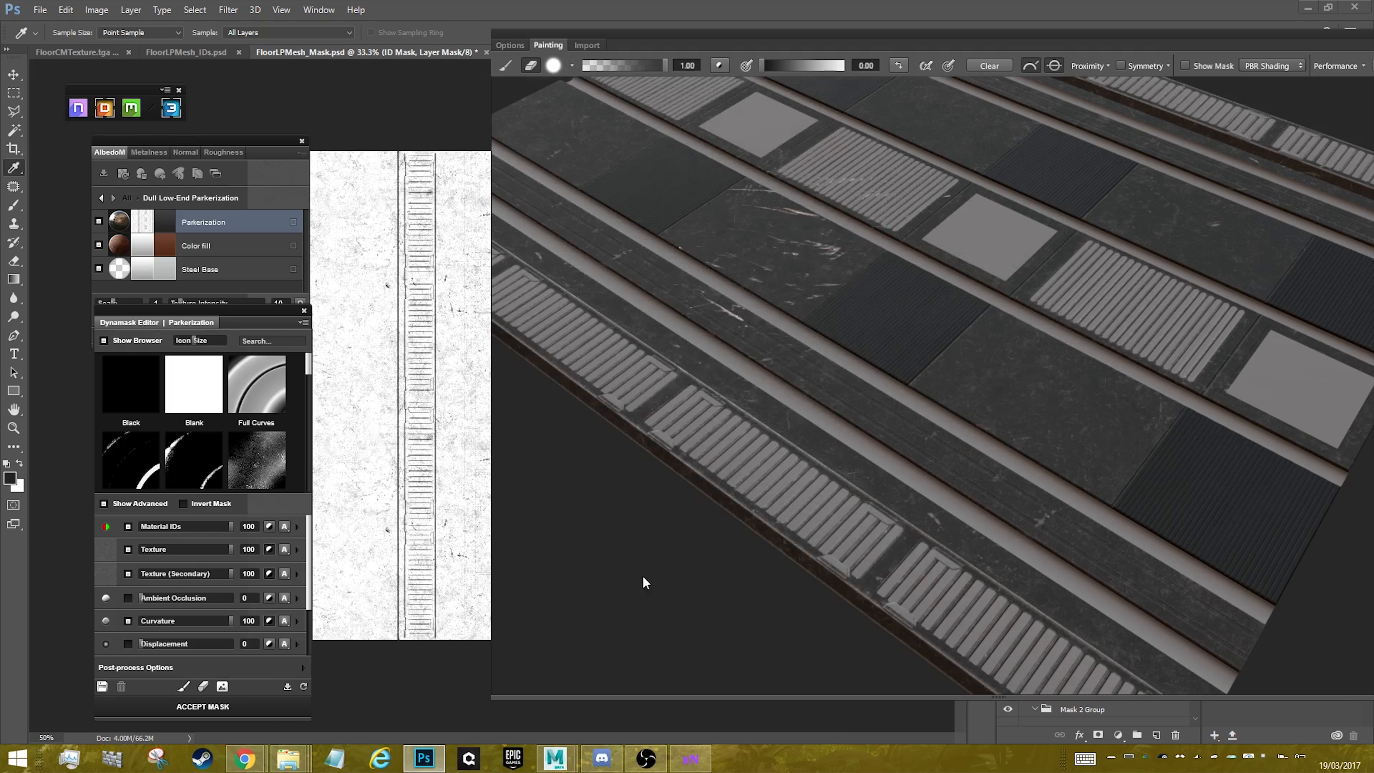
- Erase the stamped scratches from the dark floor panel and the neighbouring grate
{"action": "scroll", "coordinate": [809, 319], "scroll_direction": "down", "scroll_amount": 3}
{"action": "scroll", "coordinate": [865, 355], "scroll_direction": "up", "scroll_amount": 5}
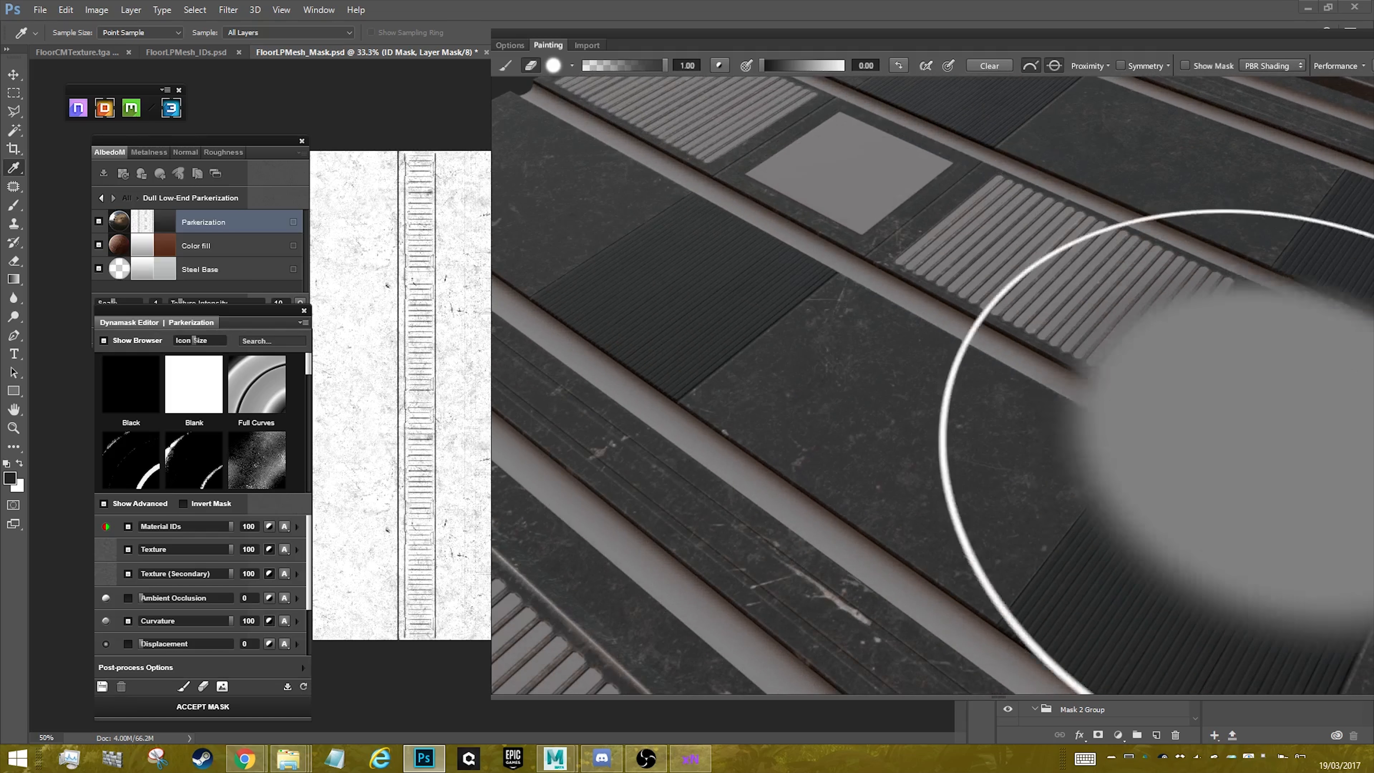
{"action": "scroll", "coordinate": [1006, 116], "scroll_direction": "down", "scroll_amount": 3}
{"action": "left_click_drag", "start_coordinate": [1073, 445], "coordinate": [1113, 328]}
{"action": "scroll", "coordinate": [1113, 329], "scroll_direction": "up", "scroll_amount": 3}
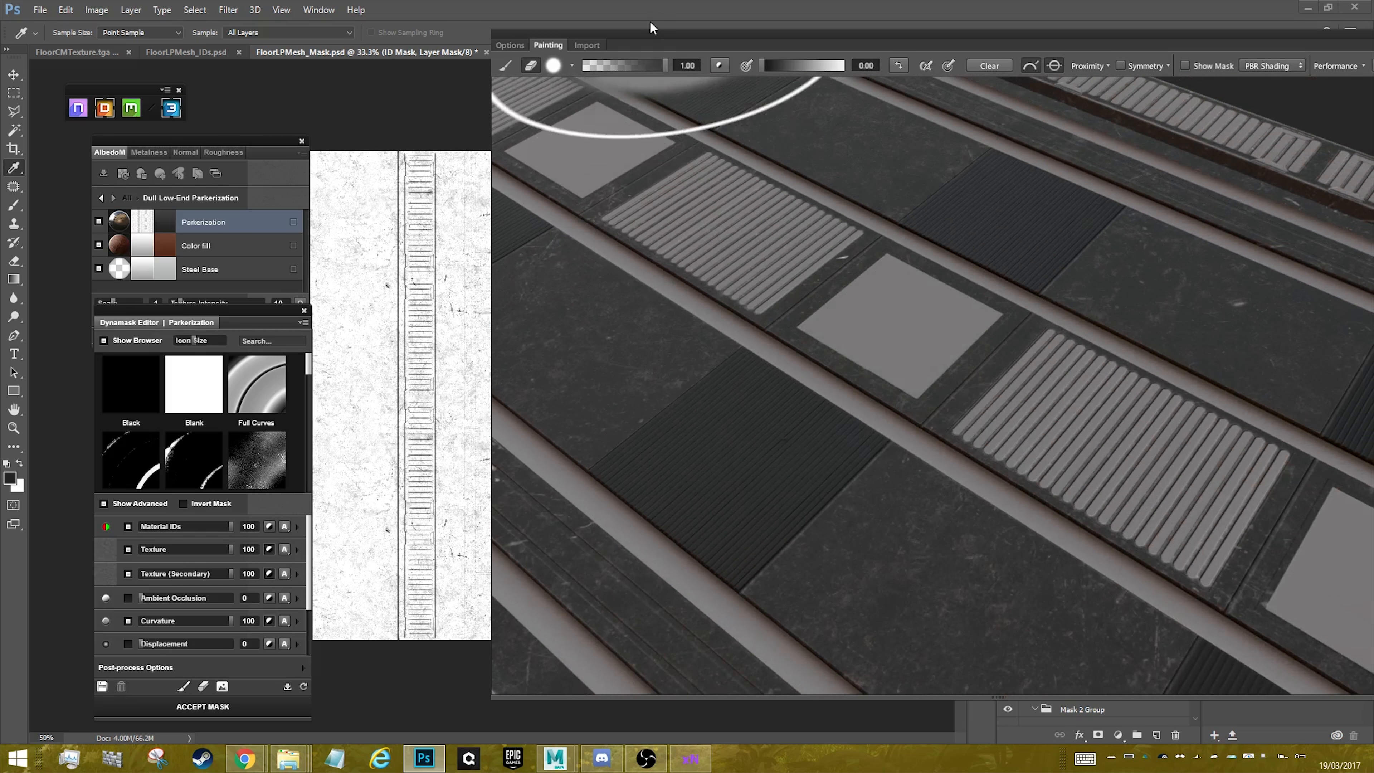
- Return to mask painting with the sixth Damage brush tip and stamp fine scratches on the dark floor panels
{"action": "left_click", "coordinate": [571, 65]}
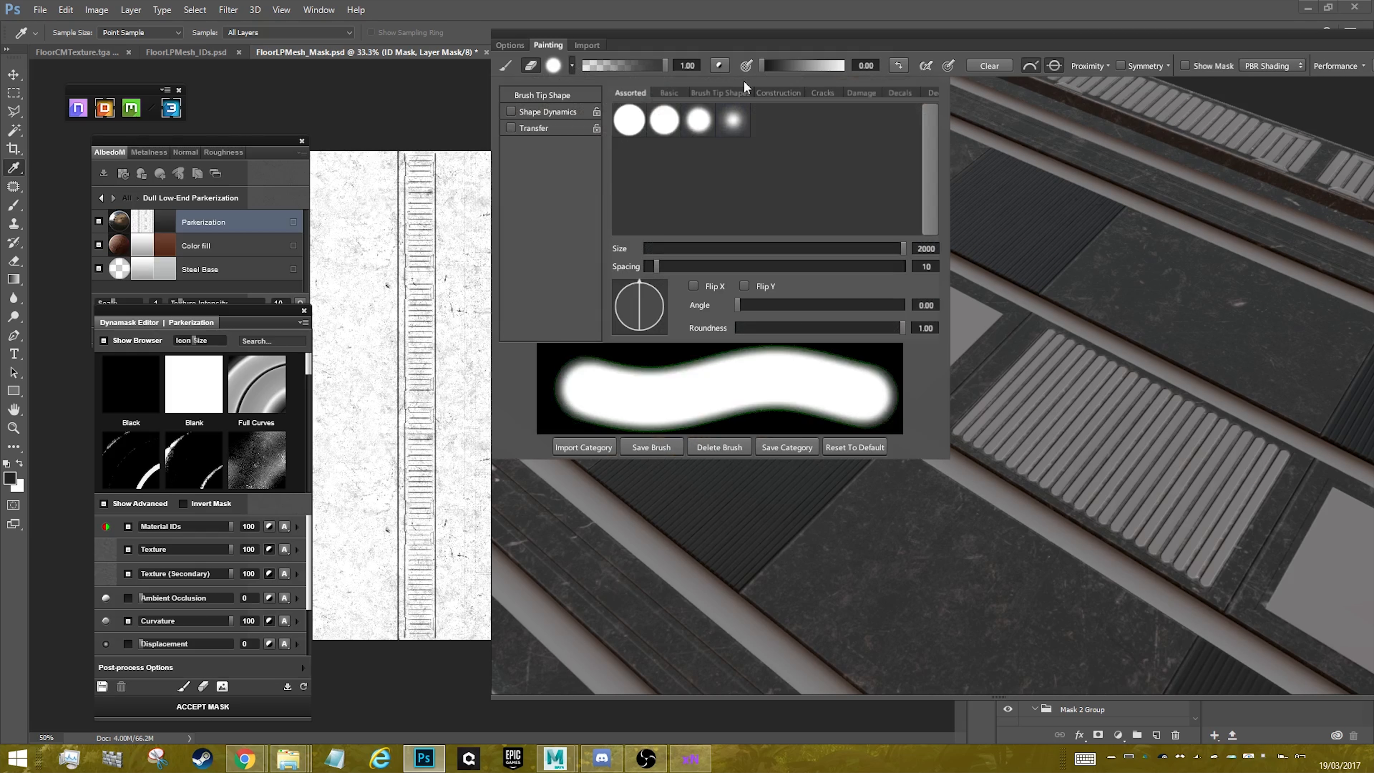
{"action": "left_click", "coordinate": [861, 93]}
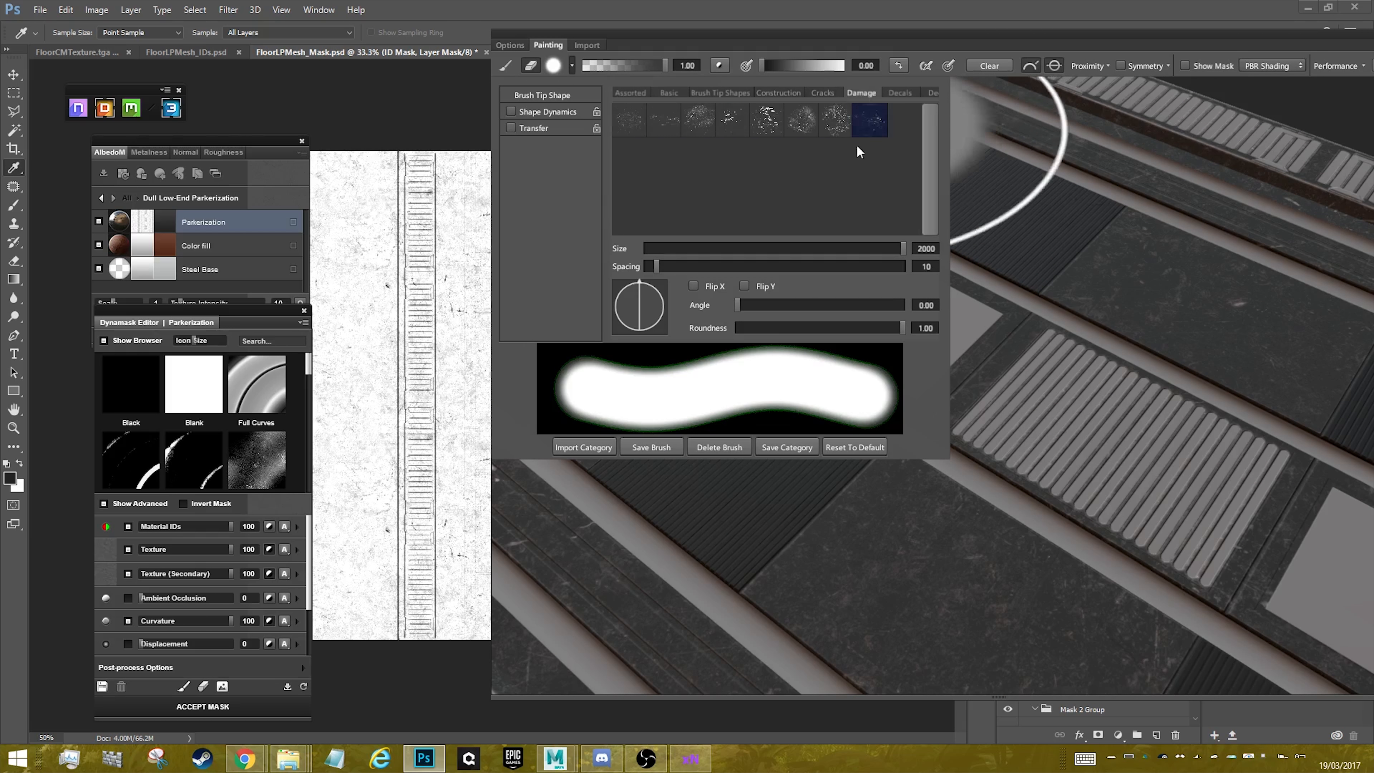
{"action": "left_click", "coordinate": [802, 123]}
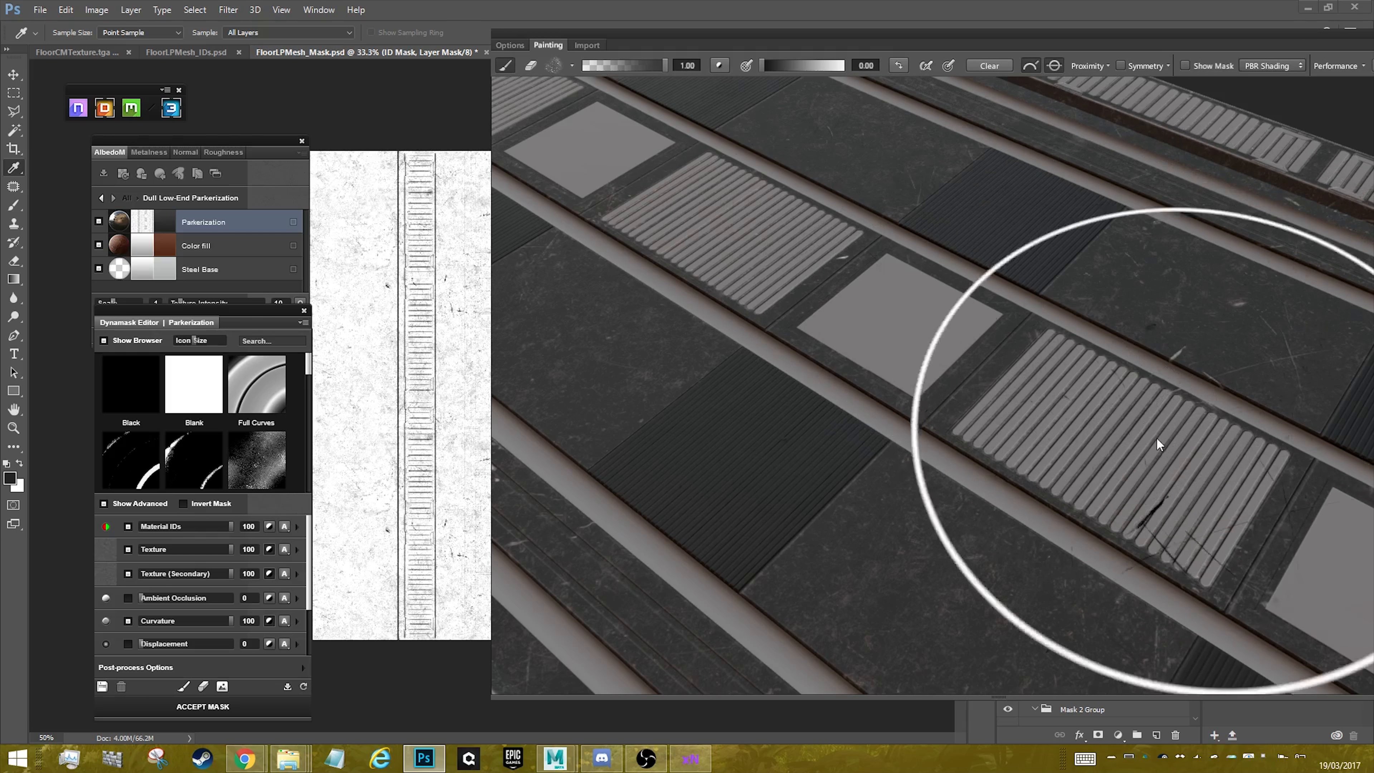
{"action": "mouse_move", "coordinate": [1156, 437]}
{"action": "left_mouse_down"}
{"action": "mouse_move", "coordinate": [793, 344]}
{"action": "mouse_move", "coordinate": [1011, 443]}
{"action": "mouse_move", "coordinate": [1215, 298]}
{"action": "mouse_move", "coordinate": [1049, 291]}
{"action": "left_mouse_up"}
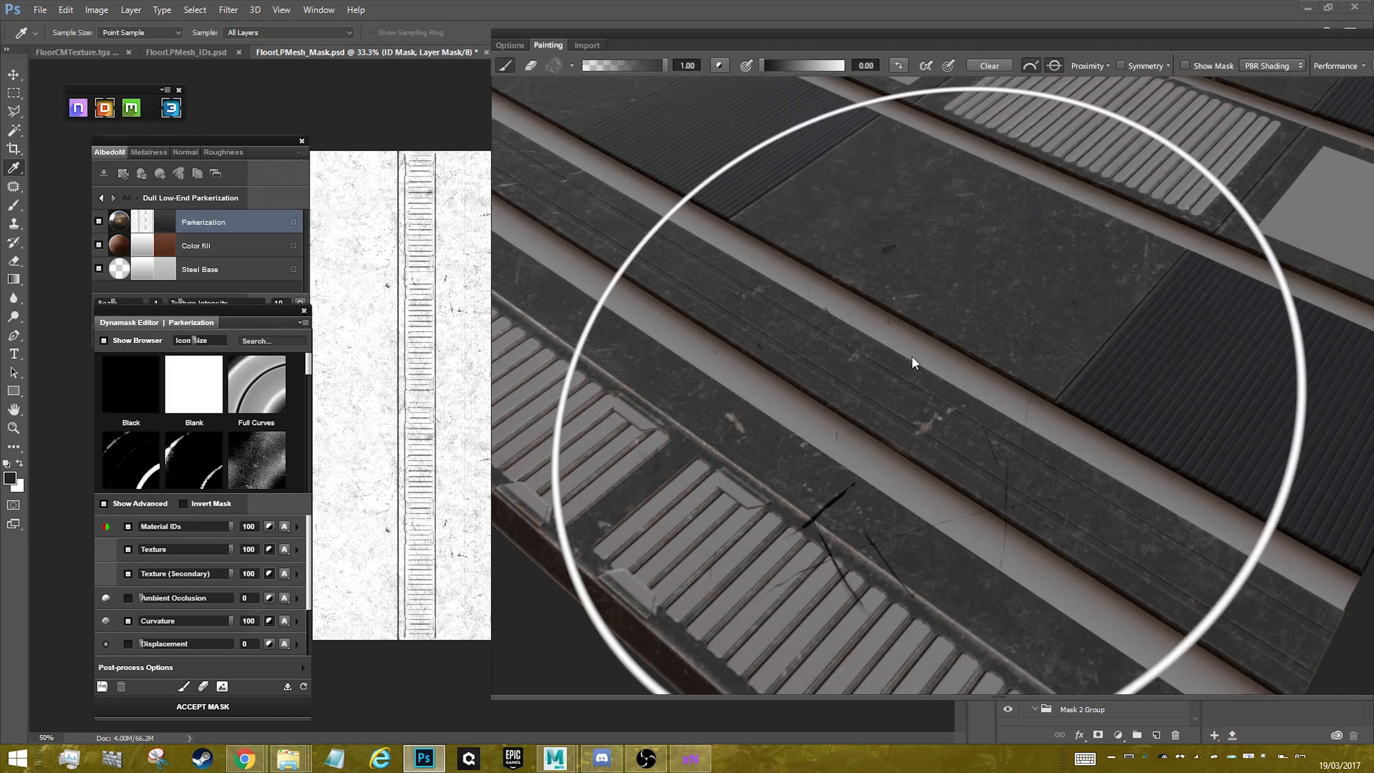
- Reduce the Damage paint brush to a size below 1300 for smaller scratch marks
{"action": "key", "text": "bracketleft"}
{"action": "key", "text": "bracketleft"}
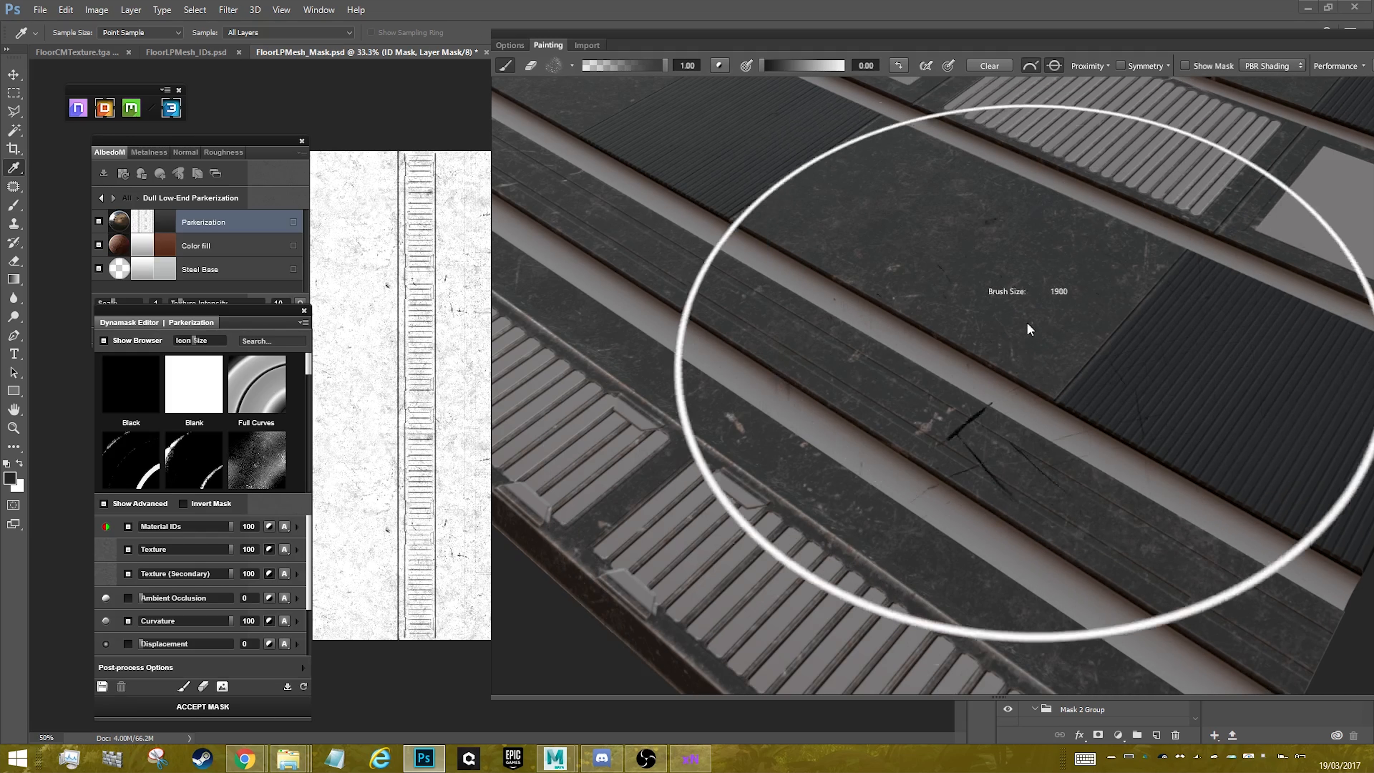
{"action": "key", "text": "bracketleft"}
{"action": "key", "text": "bracketleft"}
{"action": "key", "text": "bracketleft"}
{"action": "key", "text": "bracketleft"}
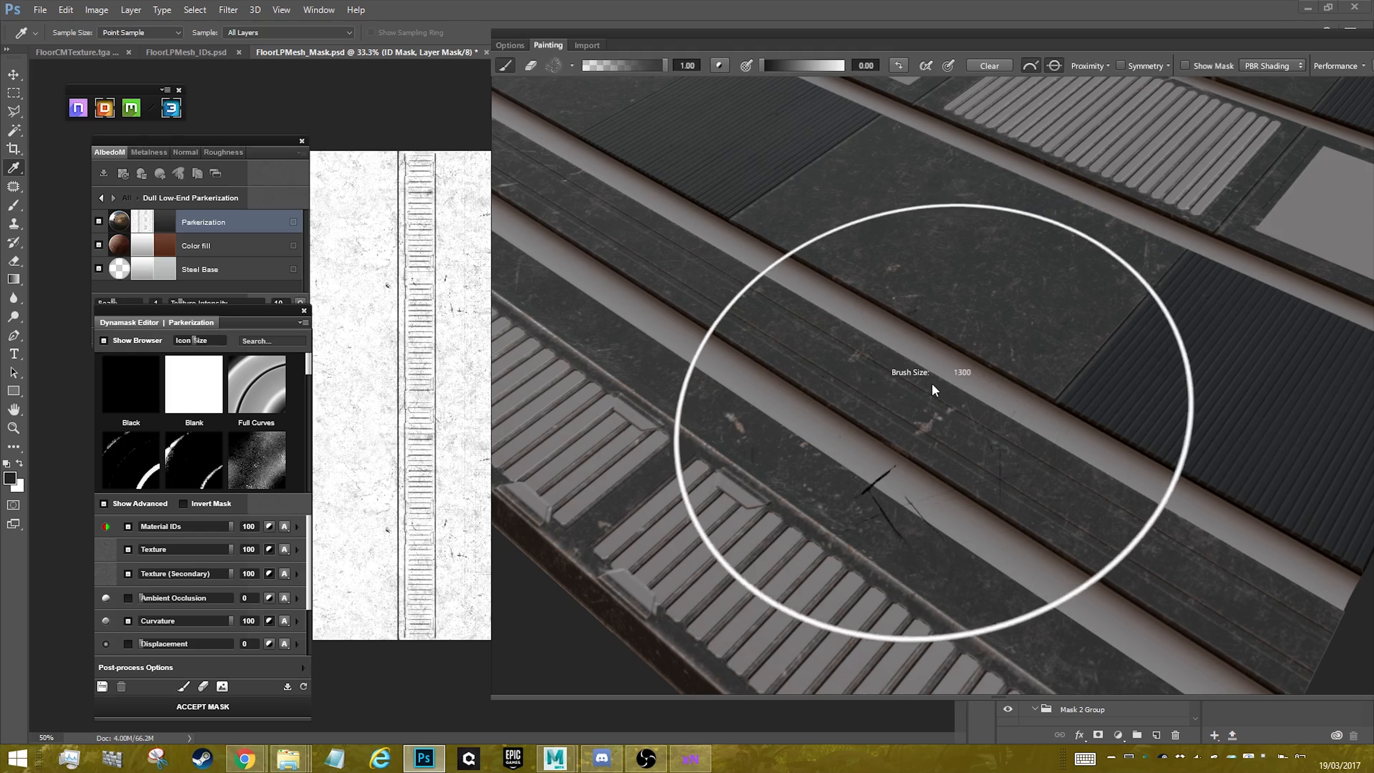
{"action": "key", "text": "bracketleft"}
{"action": "key", "text": "bracketleft"}
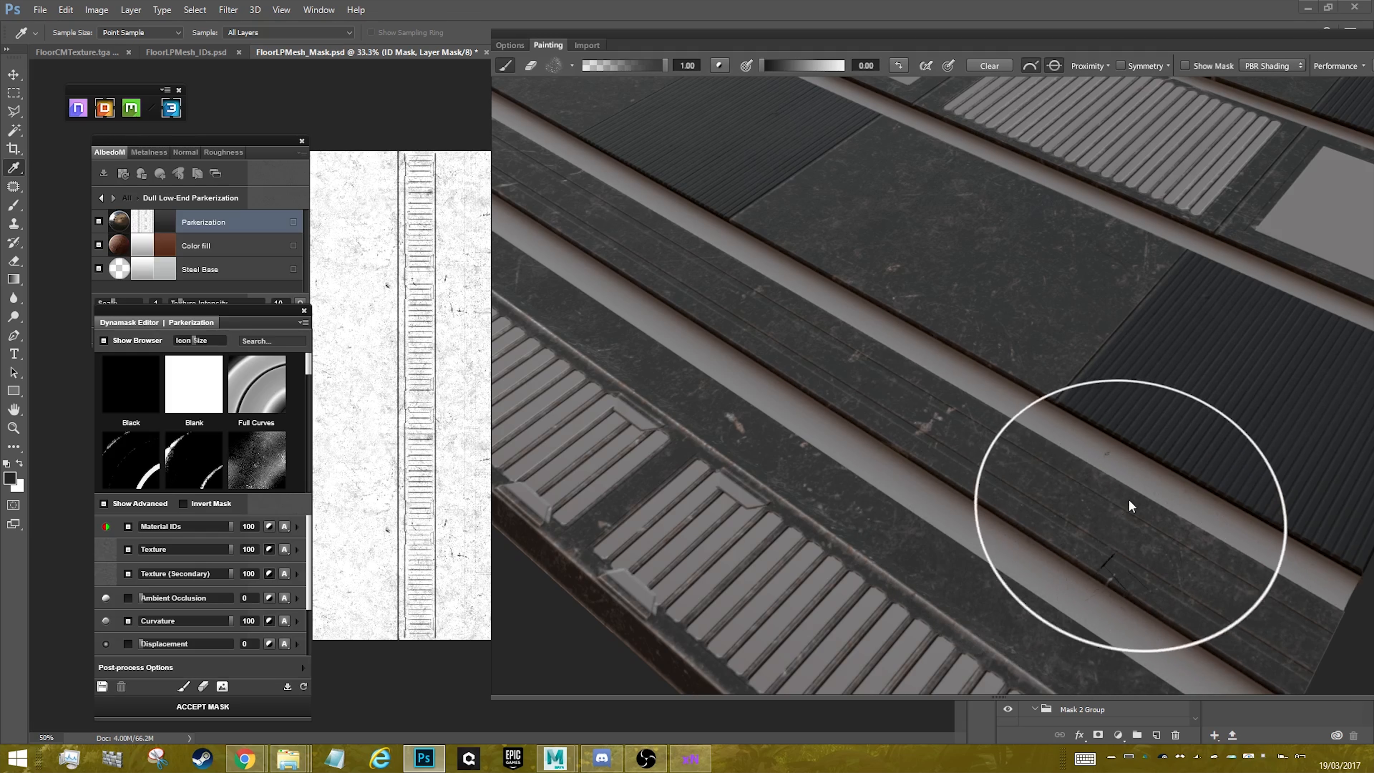
- Check the scratches across the whole floor and accept the edited Parkerization mask
{"action": "mouse_move", "coordinate": [835, 176]}
{"action": "left_mouse_down"}
{"action": "mouse_move", "coordinate": [903, 382]}
{"action": "mouse_move", "coordinate": [956, 377]}
{"action": "mouse_move", "coordinate": [898, 310]}
{"action": "left_mouse_up"}
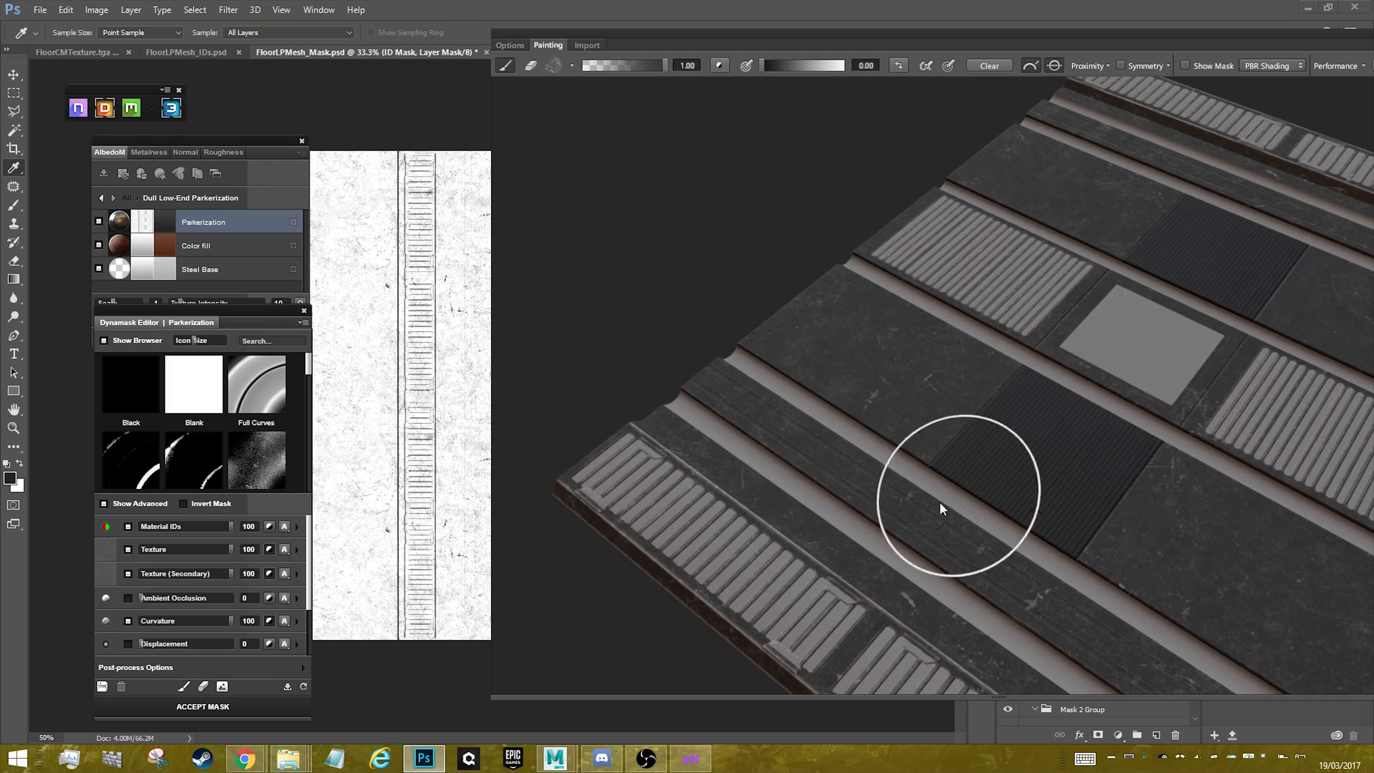
{"action": "mouse_move", "coordinate": [941, 497]}
{"action": "left_mouse_down"}
{"action": "mouse_move", "coordinate": [946, 426]}
{"action": "mouse_move", "coordinate": [678, 307]}
{"action": "left_mouse_up"}
{"action": "mouse_move", "coordinate": [822, 399]}
{"action": "left_mouse_down"}
{"action": "mouse_move", "coordinate": [1015, 460]}
{"action": "mouse_move", "coordinate": [969, 391]}
{"action": "mouse_move", "coordinate": [969, 417]}
{"action": "mouse_move", "coordinate": [945, 397]}
{"action": "mouse_move", "coordinate": [980, 375]}
{"action": "mouse_move", "coordinate": [316, 255]}
{"action": "left_mouse_up"}
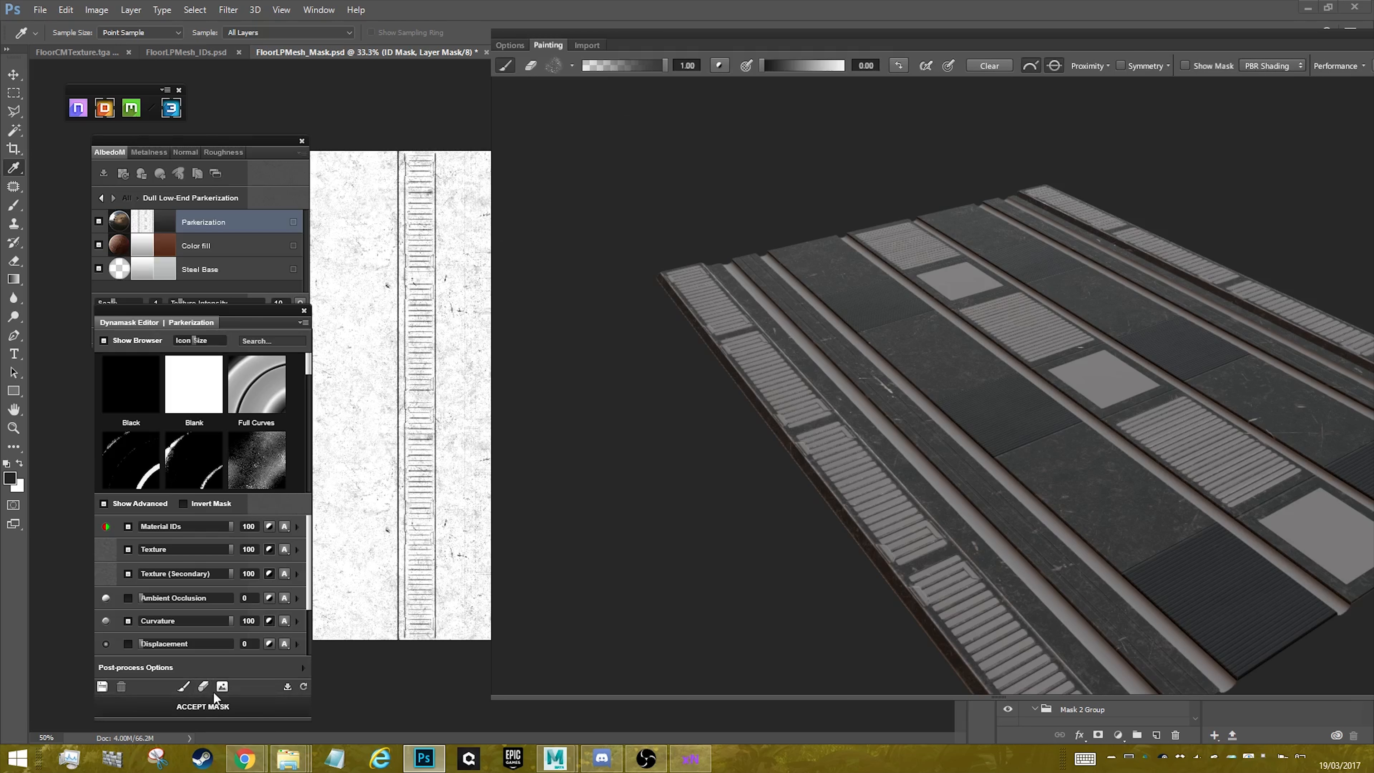
{"action": "left_click", "coordinate": [209, 703]}
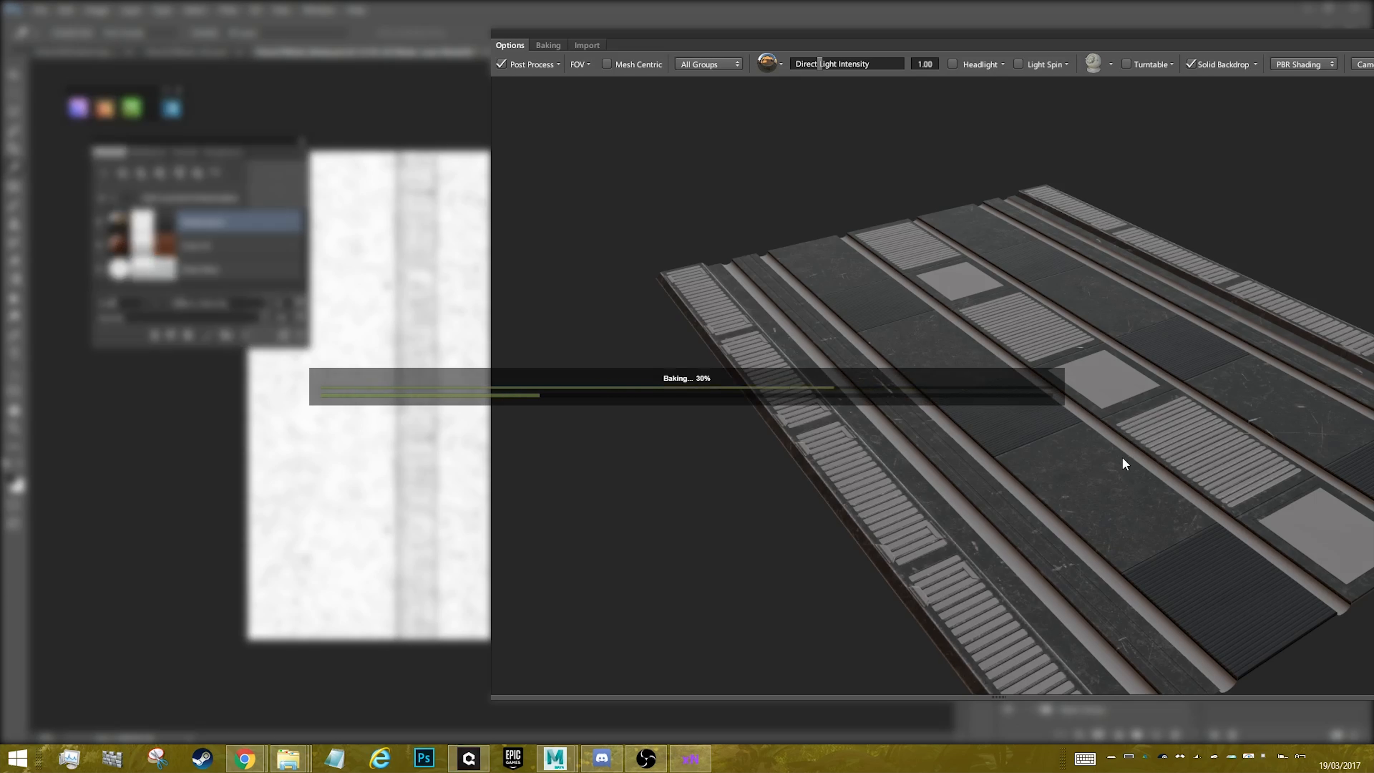
- Leave the Dull Low-End Parkerization group and open the Dried Rubber group's layers
{"action": "left_click", "coordinate": [102, 198]}
{"action": "left_click", "coordinate": [220, 226]}
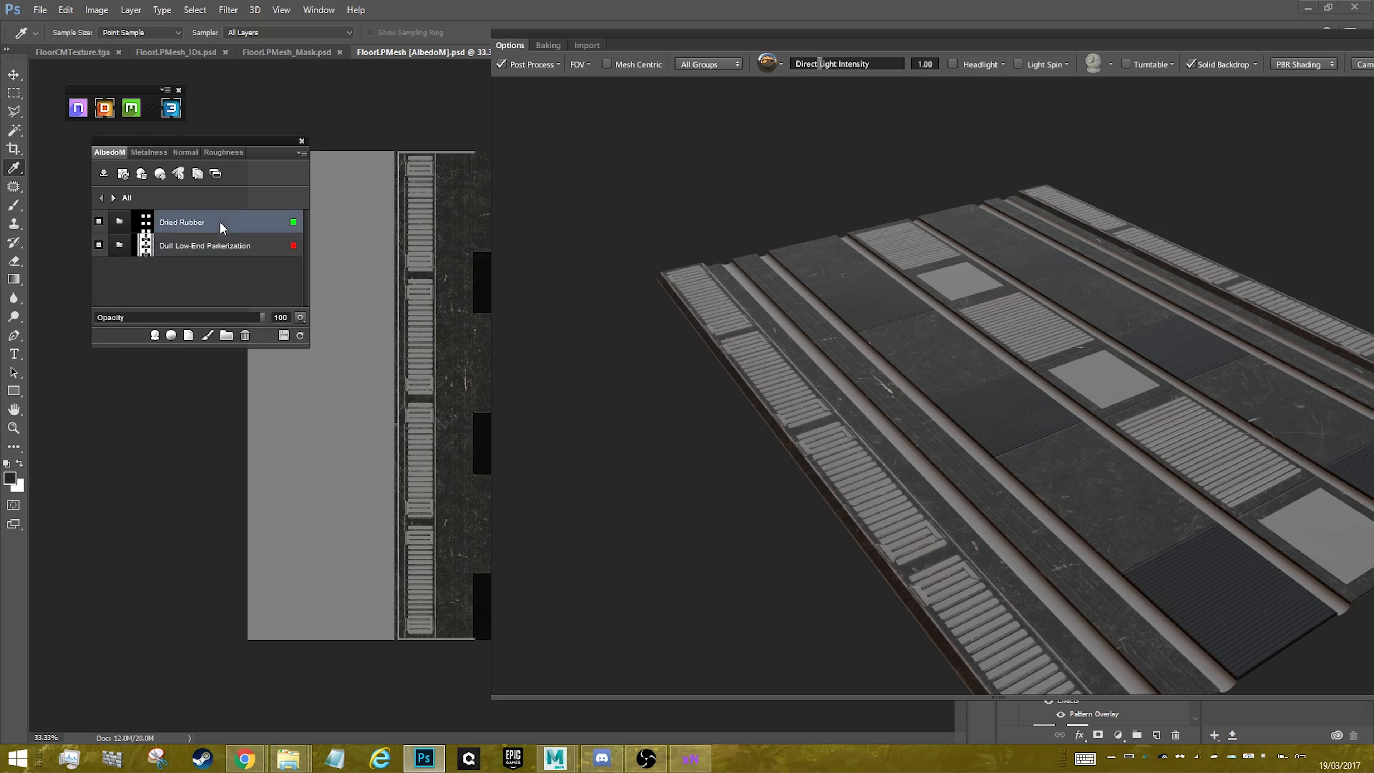
{"action": "left_click", "coordinate": [128, 226]}
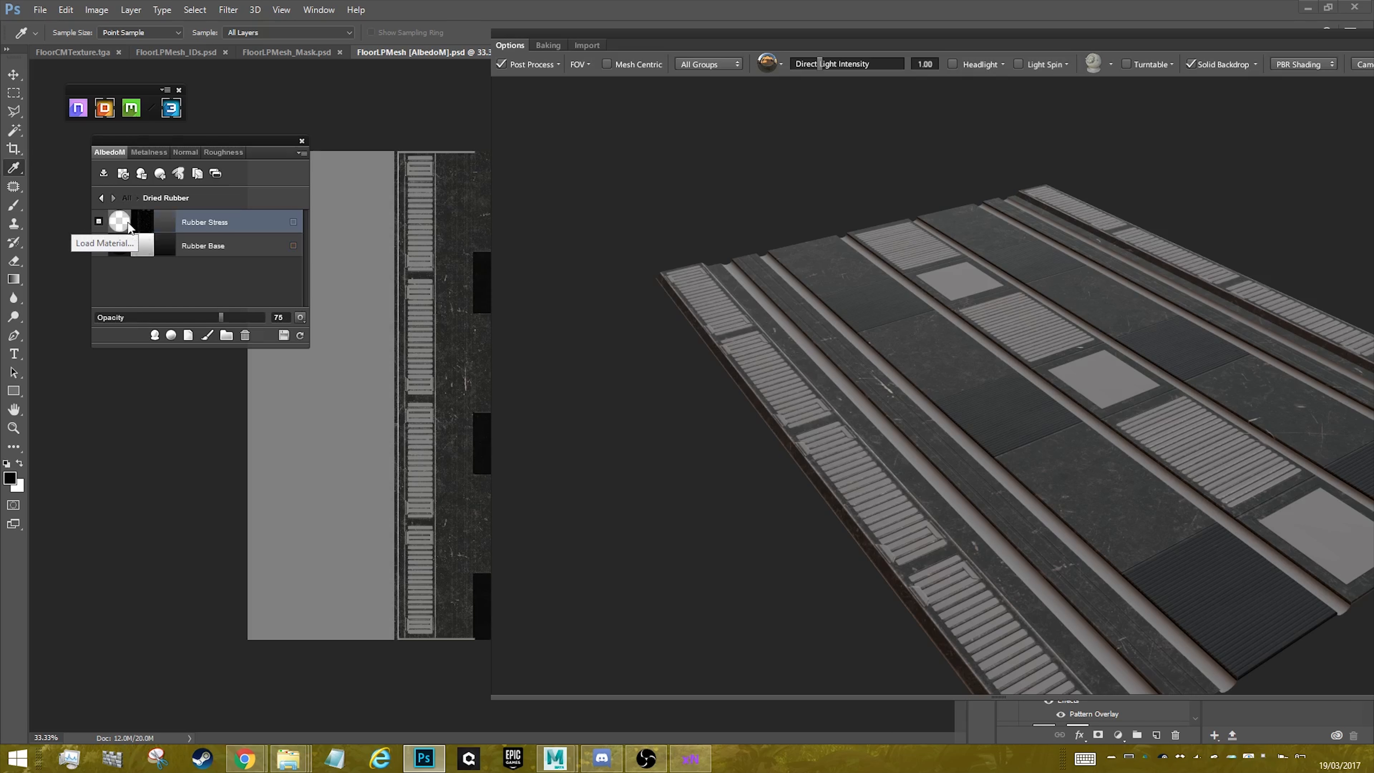
- Add the Sand - Beach material from the Dirt basic materials to the Dried Rubber group
{"action": "left_click", "coordinate": [172, 335]}
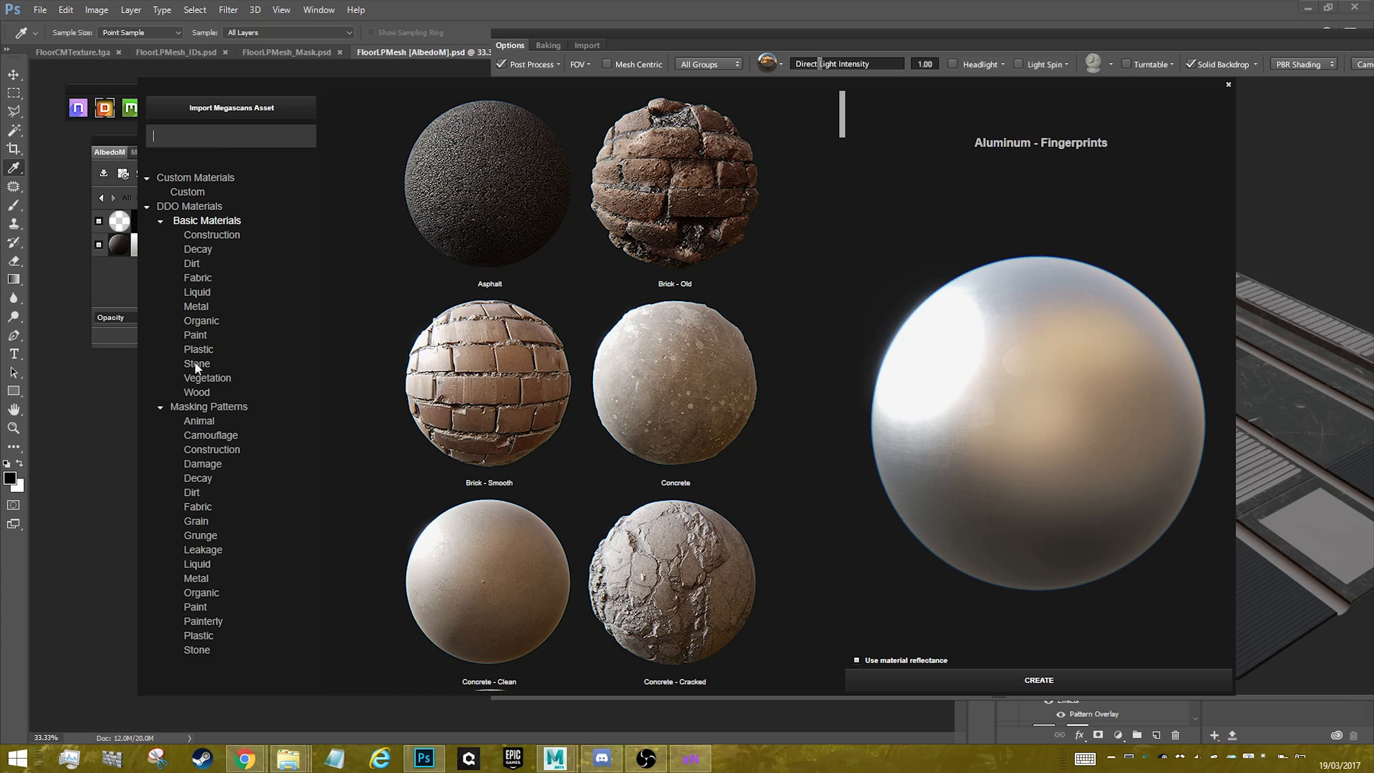
{"action": "left_click", "coordinate": [194, 264]}
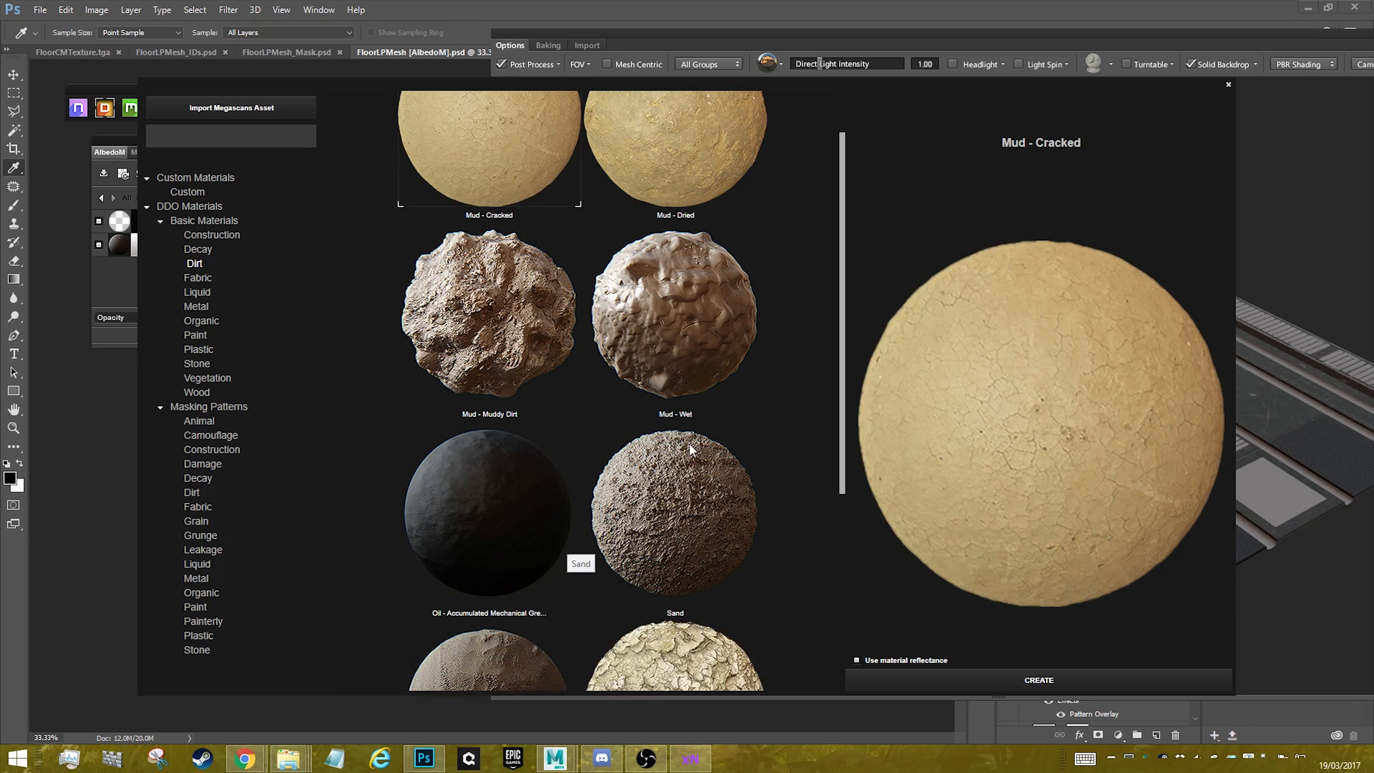
{"action": "scroll", "coordinate": [687, 443], "scroll_direction": "up", "scroll_amount": 2}
{"action": "scroll", "coordinate": [685, 447], "scroll_direction": "down", "scroll_amount": 6}
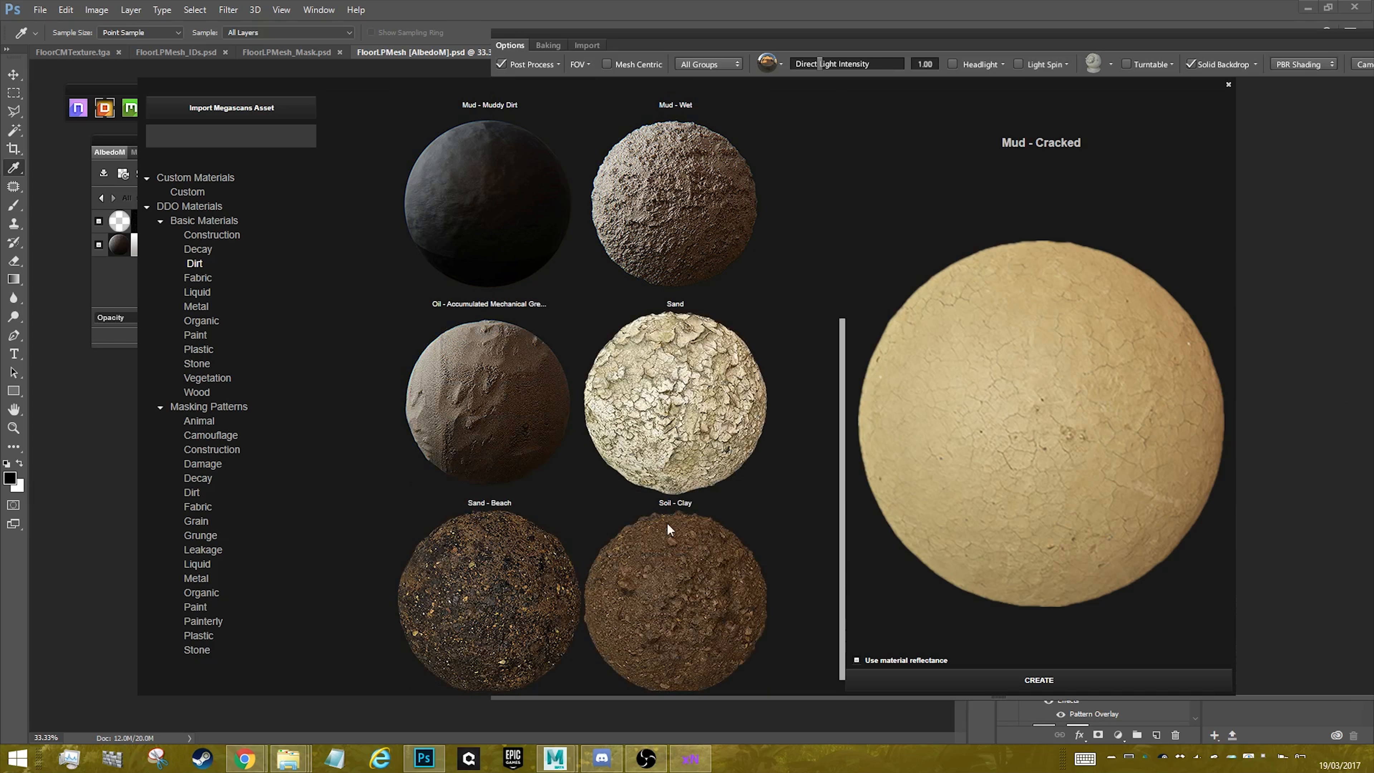
{"action": "left_click", "coordinate": [506, 428]}
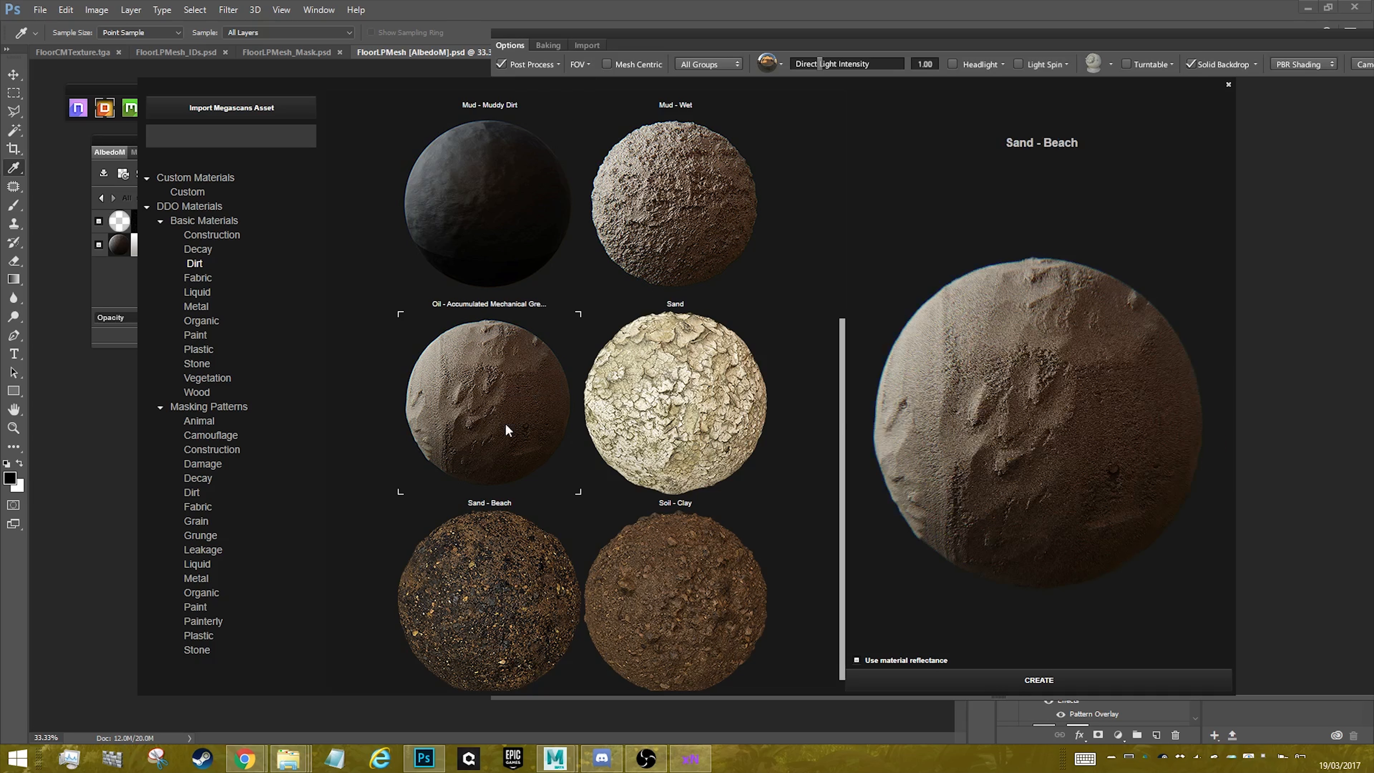
{"action": "left_click", "coordinate": [1033, 681]}
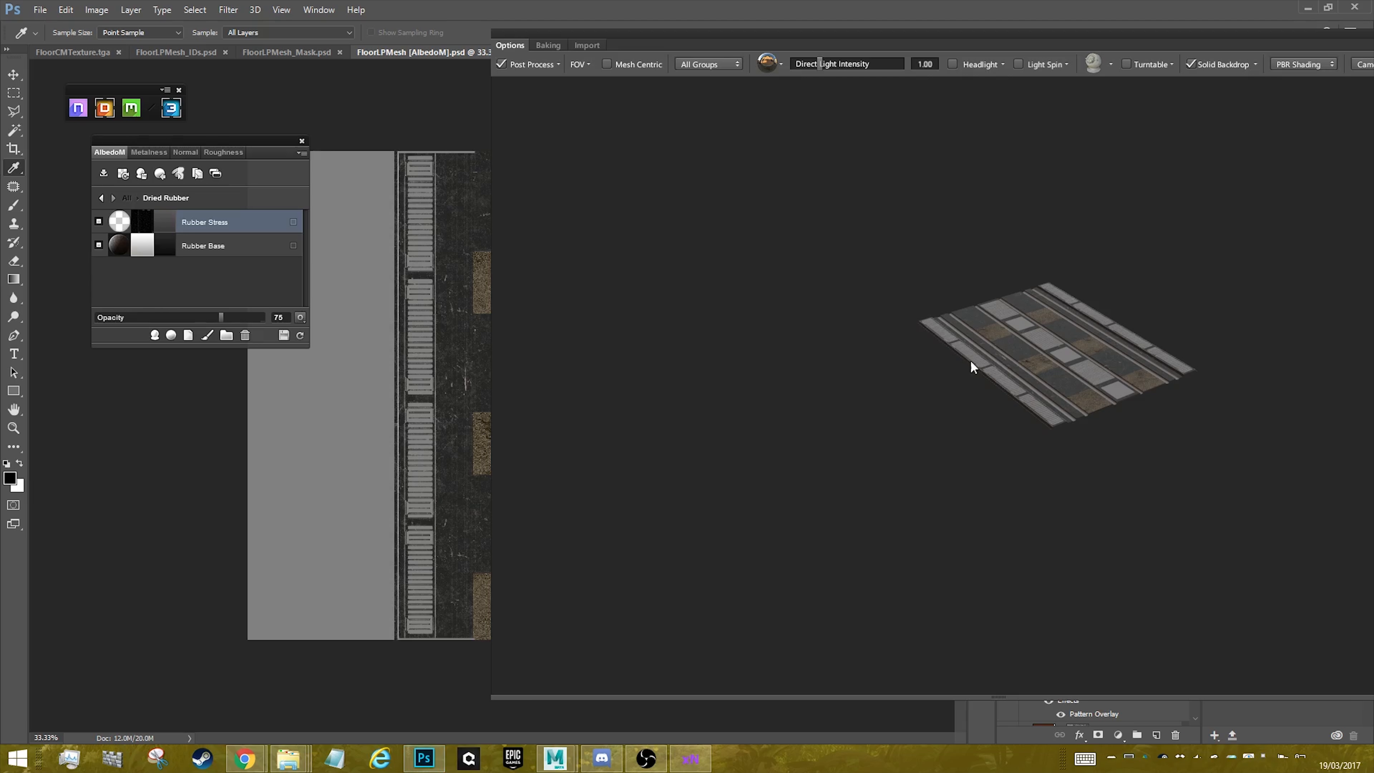
- Open the Sand - Beach layer's mask in full shaded painting mode and apply the Dirt mask preset
{"action": "left_click_drag", "start_coordinate": [1112, 410], "coordinate": [978, 427]}
{"action": "scroll", "coordinate": [992, 472], "scroll_direction": "up", "scroll_amount": 10}
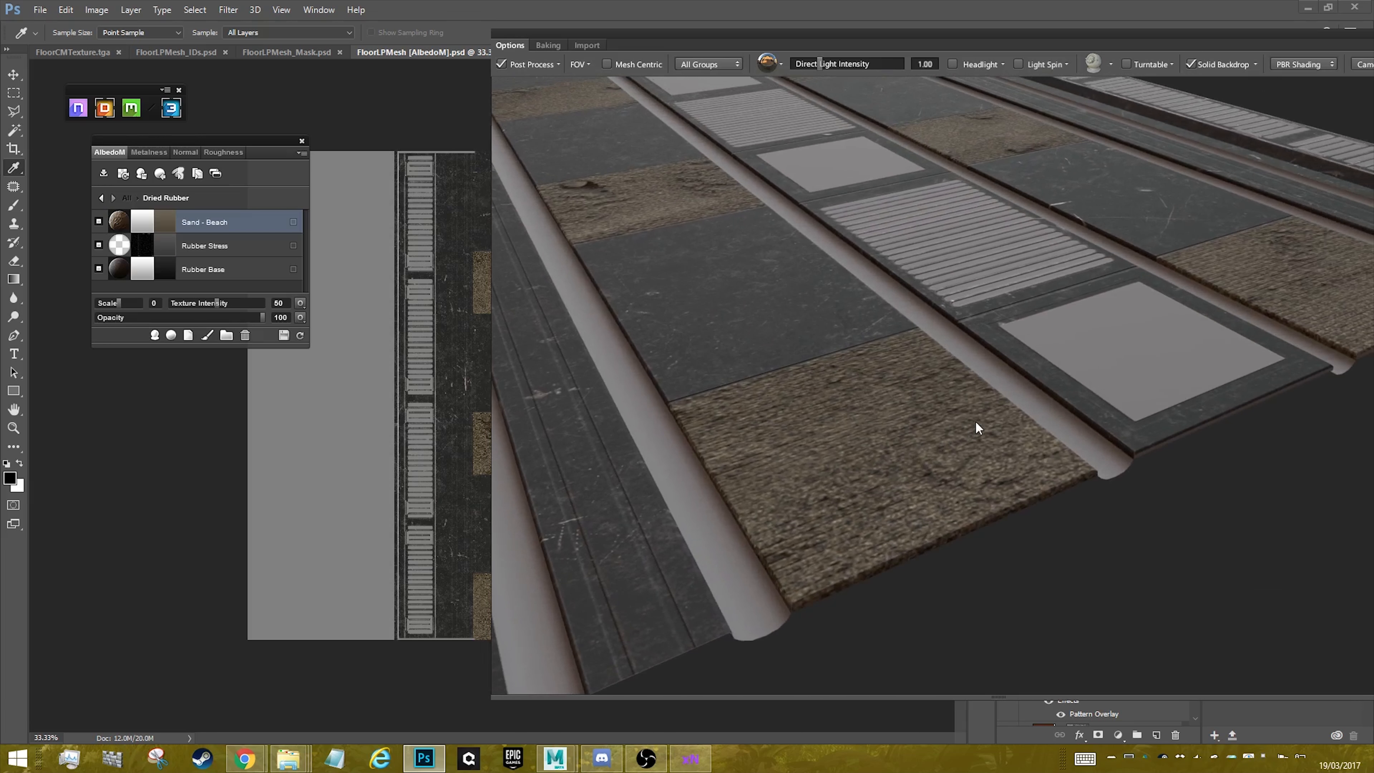
{"action": "left_click", "coordinate": [144, 222]}
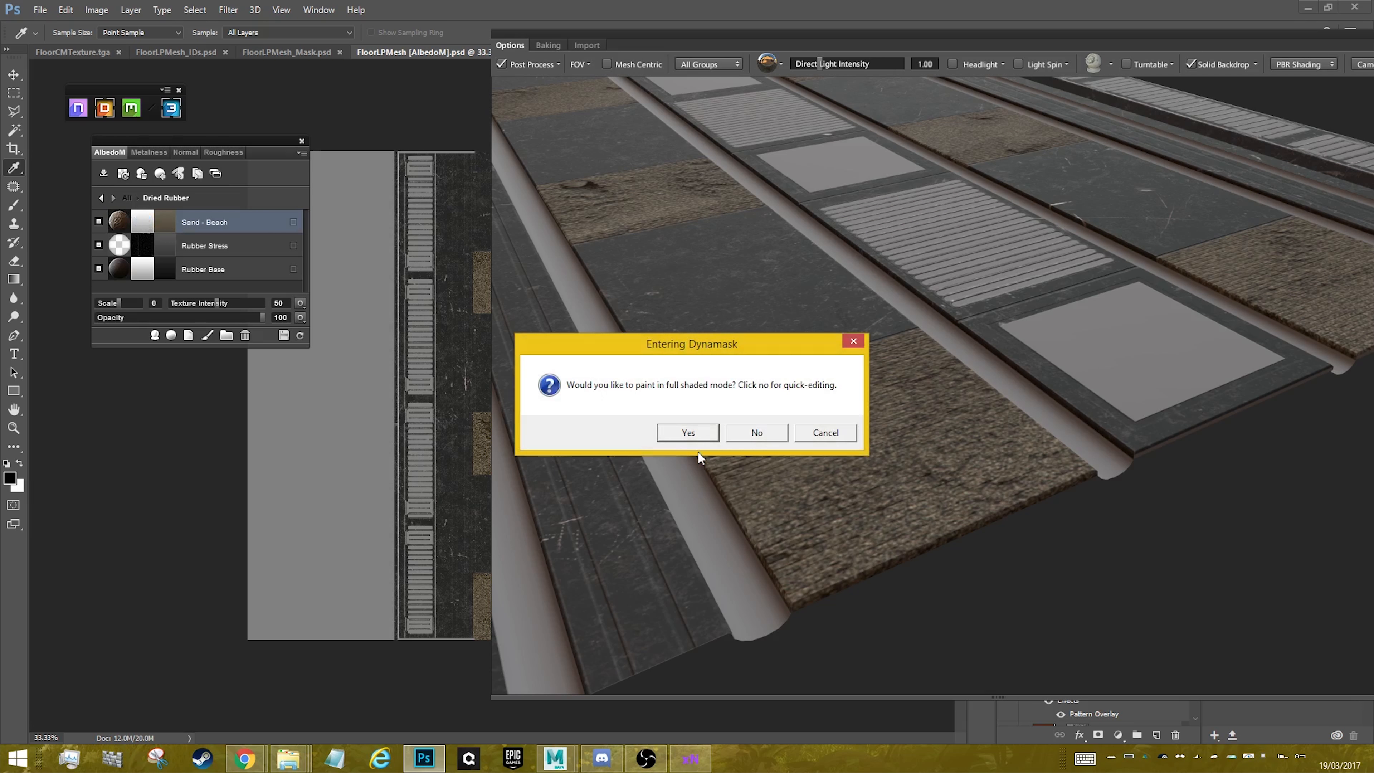
{"action": "left_click", "coordinate": [699, 436]}
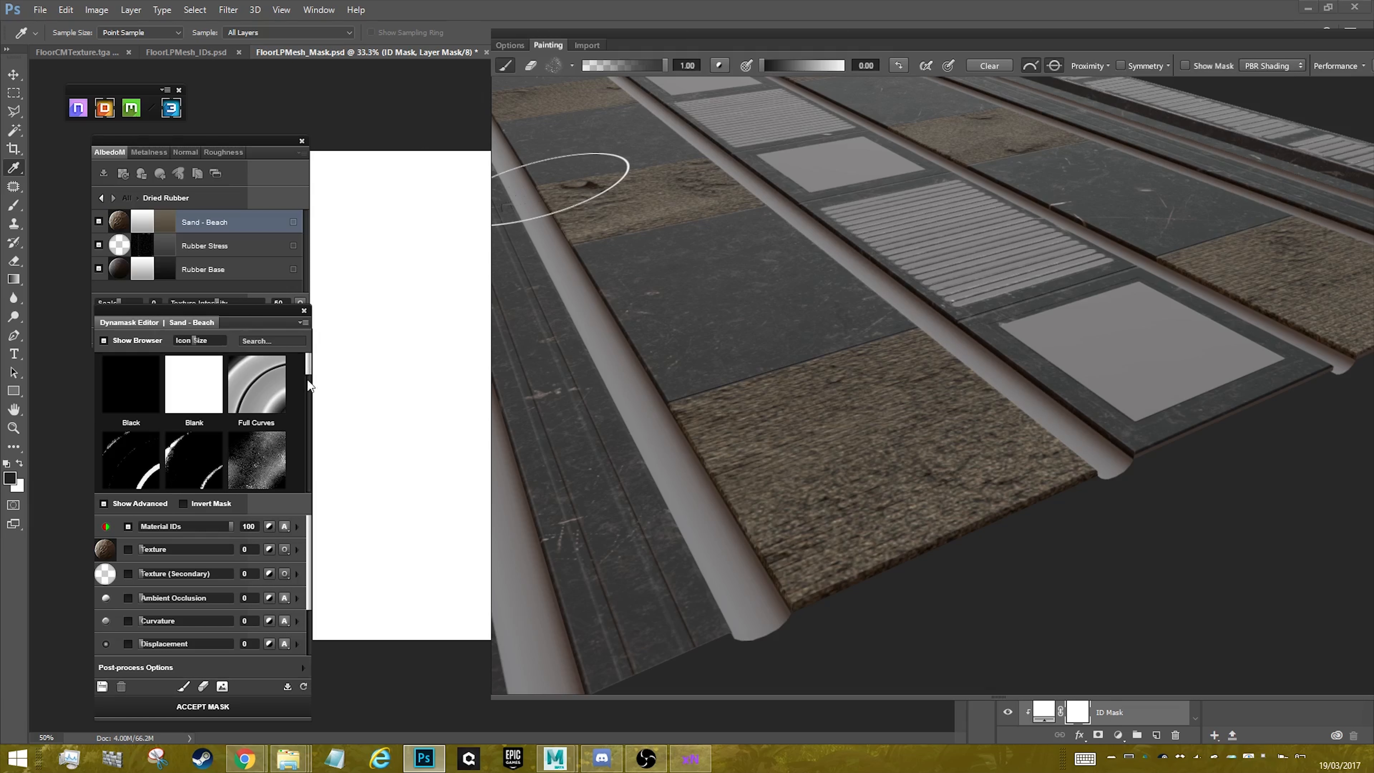
{"action": "scroll", "coordinate": [309, 385], "scroll_direction": "down", "scroll_amount": 4}
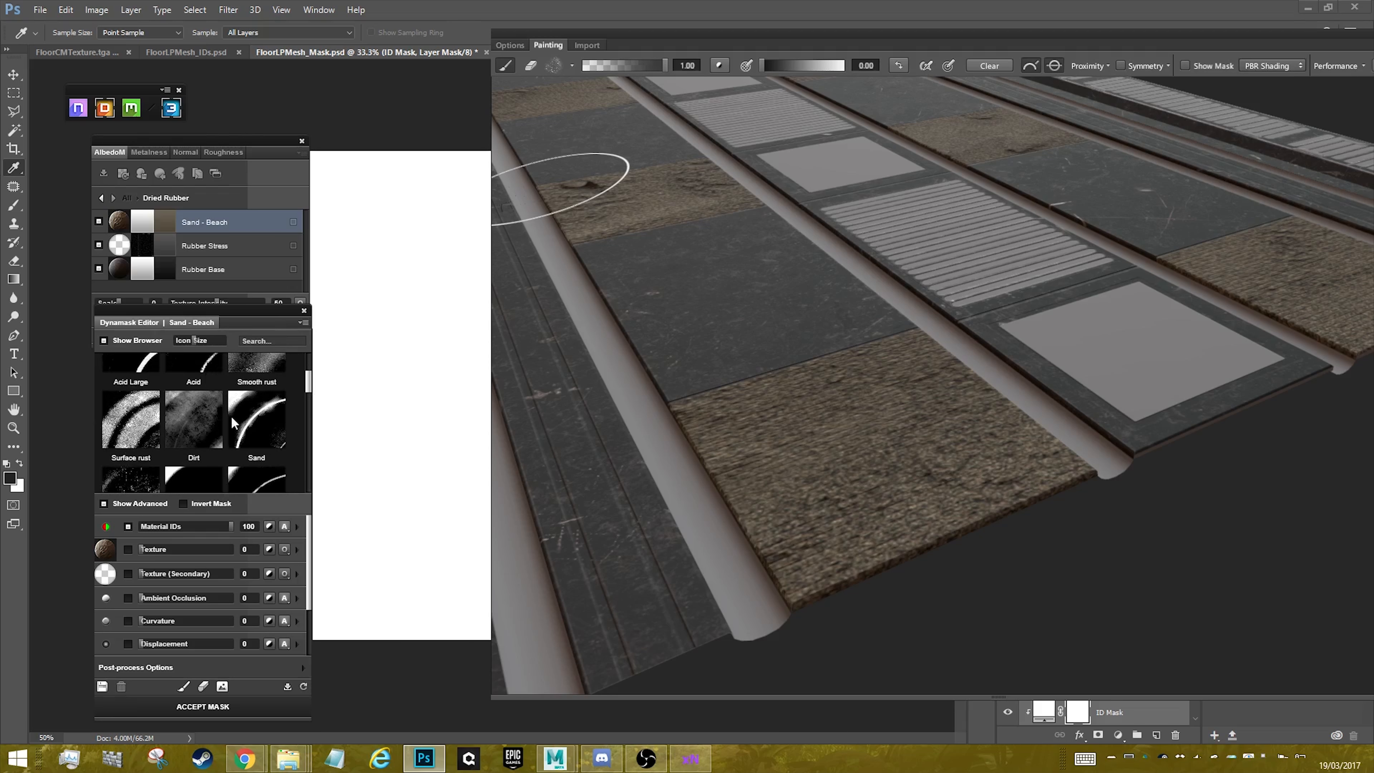
{"action": "left_click", "coordinate": [195, 403]}
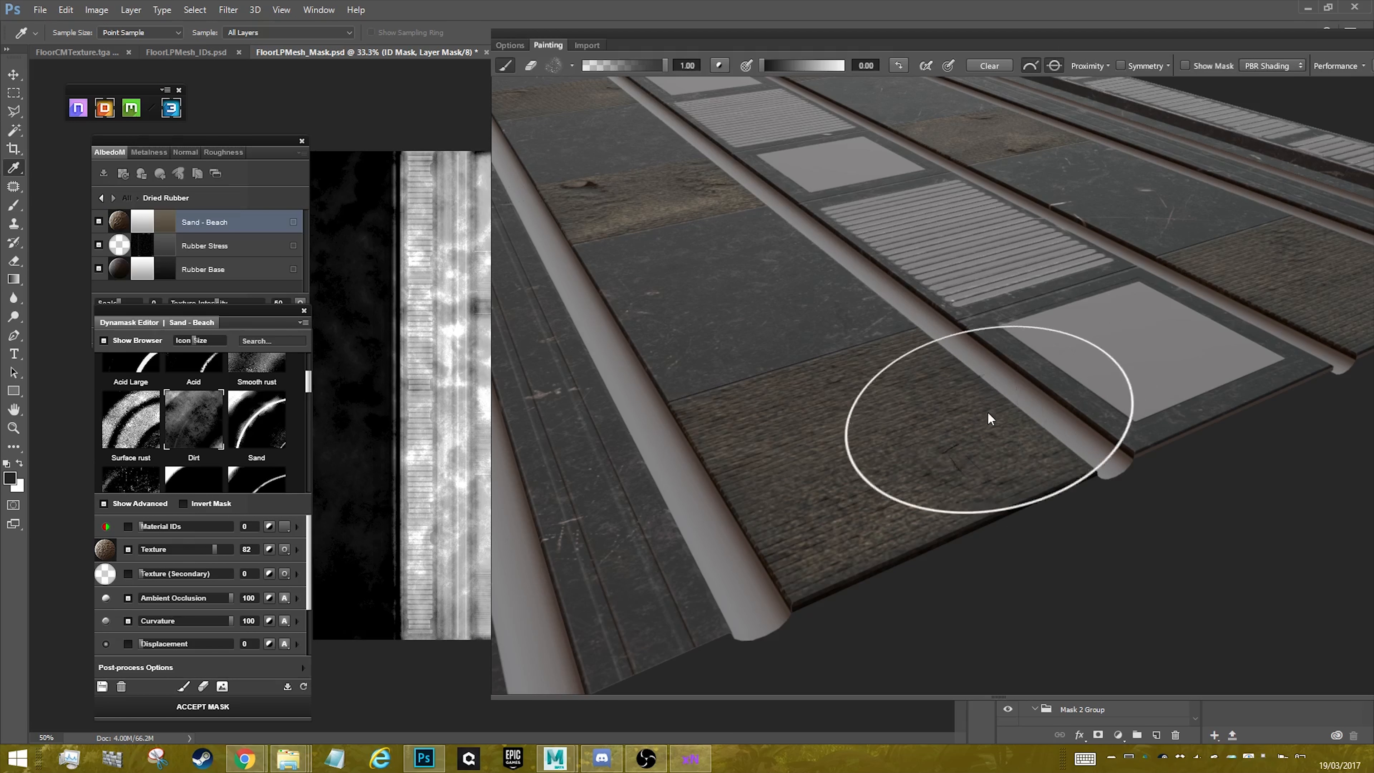
{"action": "mouse_move", "coordinate": [987, 417]}
{"action": "left_mouse_down"}
{"action": "mouse_move", "coordinate": [969, 276]}
{"action": "mouse_move", "coordinate": [994, 307]}
{"action": "mouse_move", "coordinate": [905, 323]}
{"action": "left_mouse_up"}
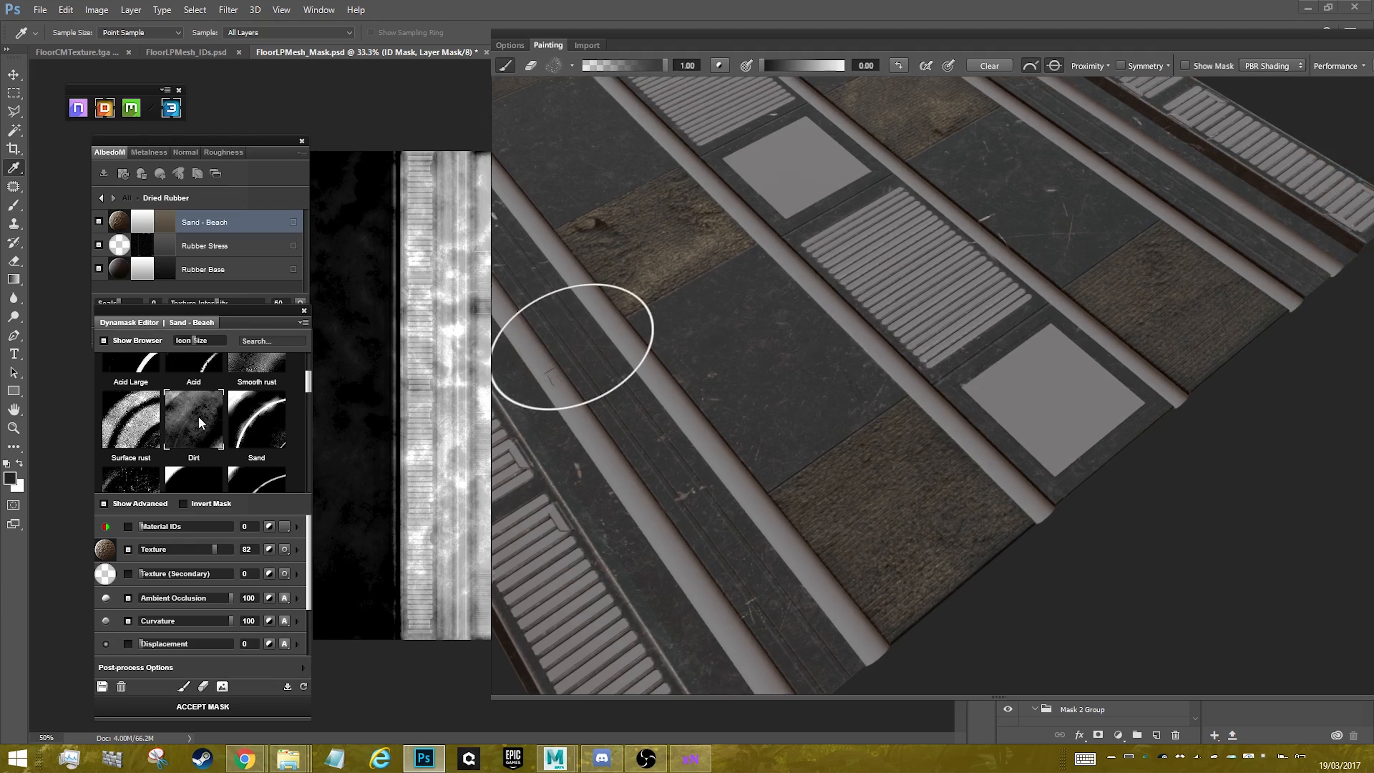
- Set the Sand - Beach layer's texture intensity to 0 in the normal map
{"action": "left_click", "coordinate": [168, 222]}
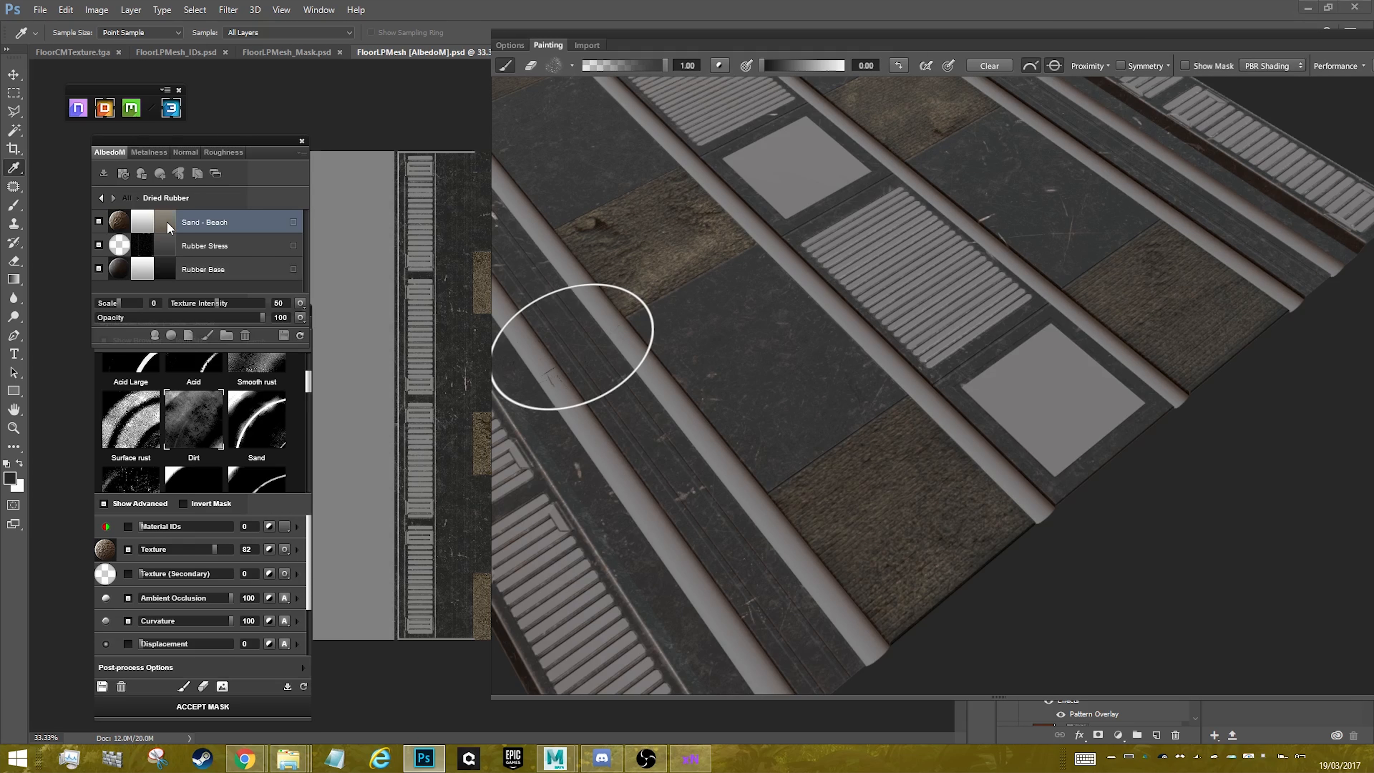
{"action": "left_click", "coordinate": [183, 153]}
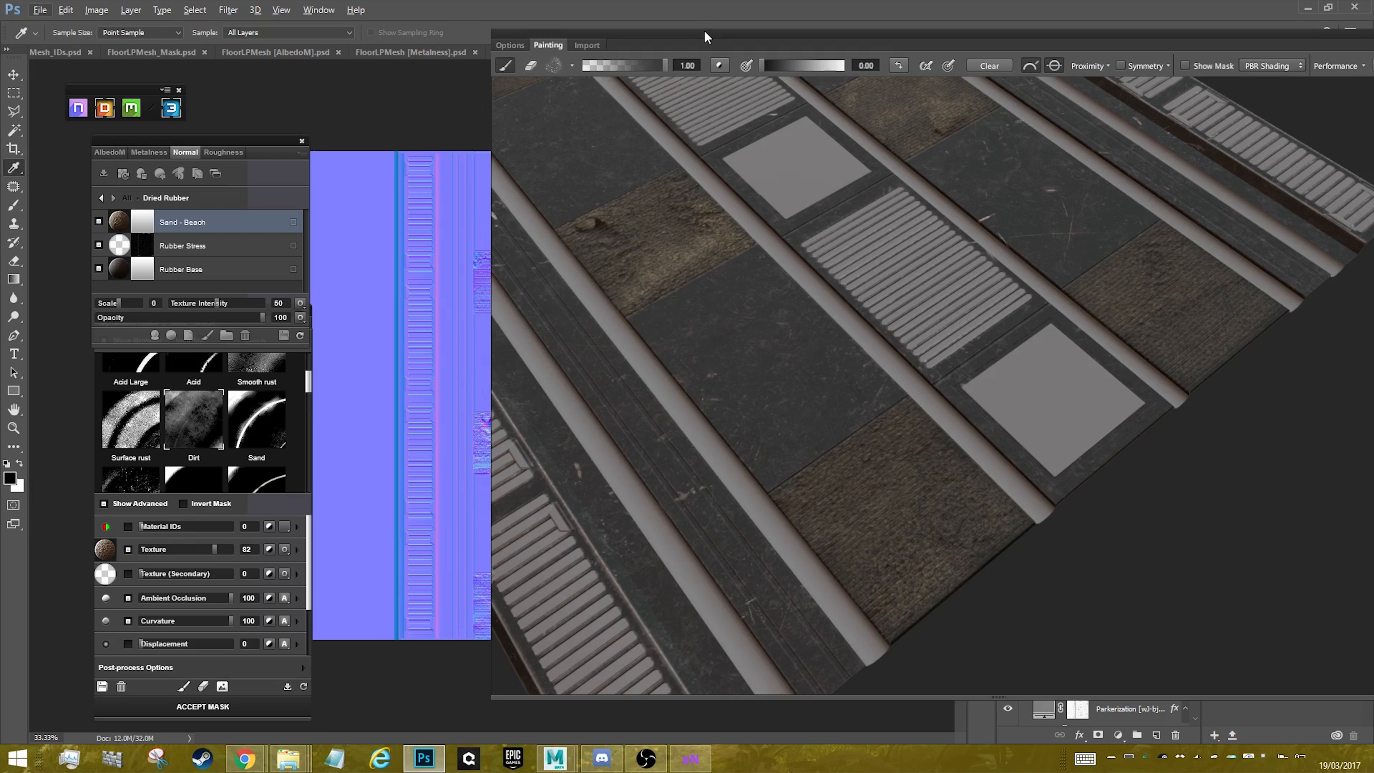
{"action": "left_click_drag", "start_coordinate": [705, 37], "coordinate": [976, 42]}
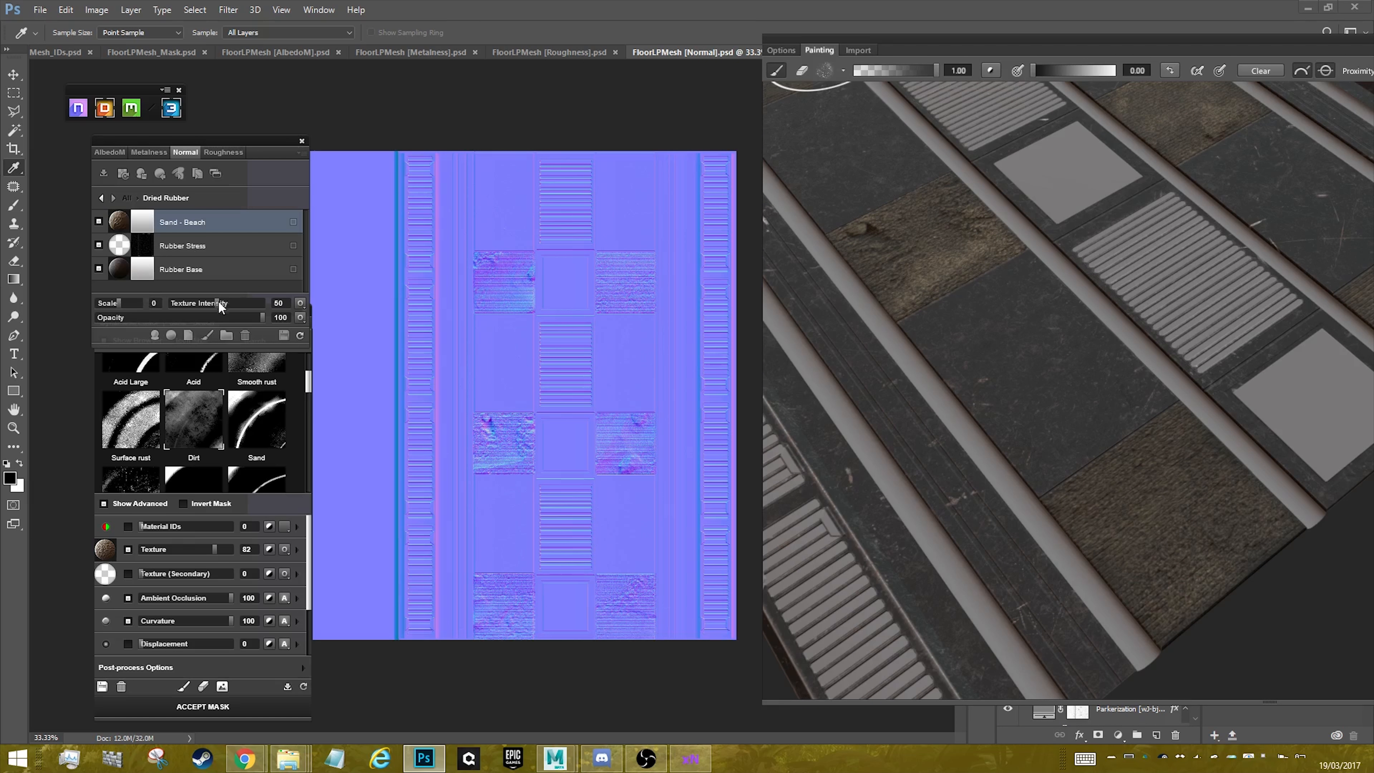
{"action": "left_click_drag", "start_coordinate": [215, 303], "coordinate": [51, 308]}
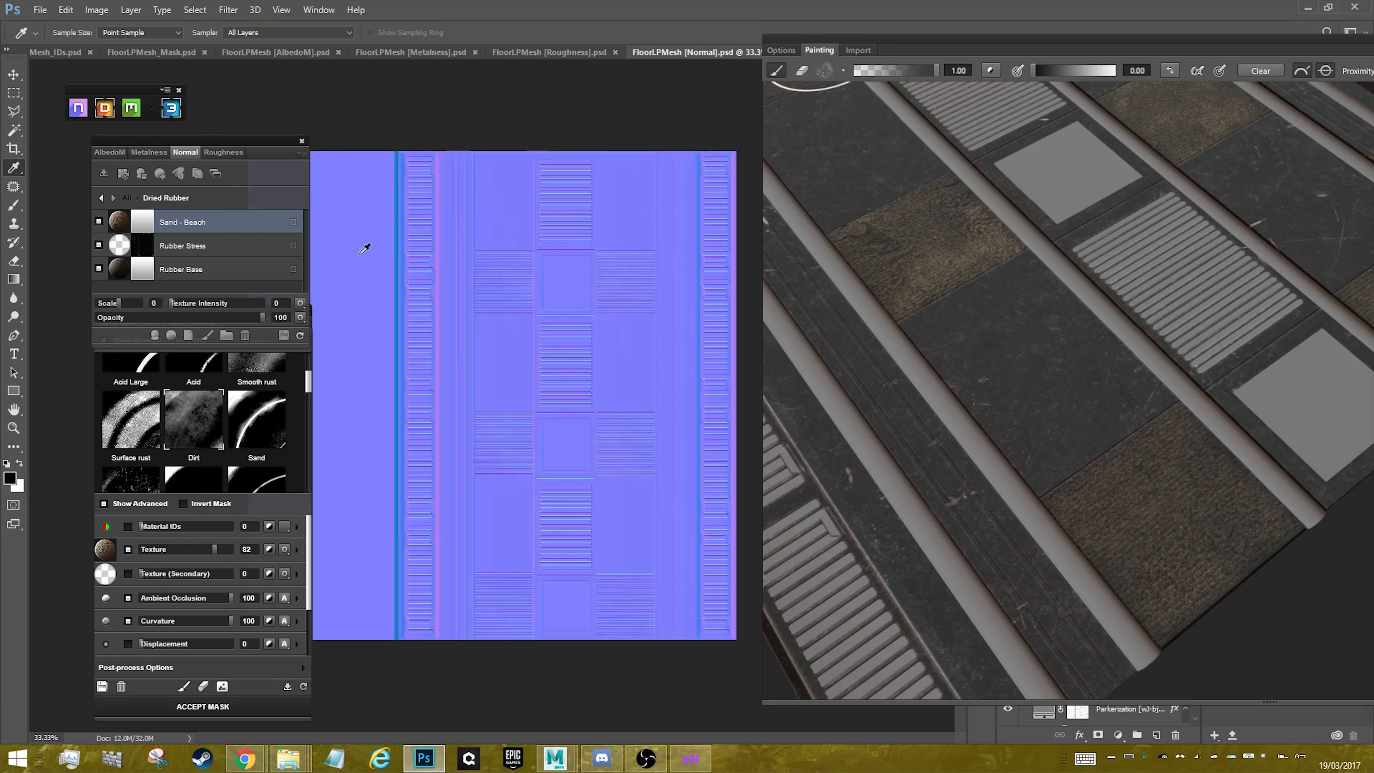
- Lower the Sand - Beach layer's opacity in the albedo map to 51
{"action": "left_click", "coordinate": [114, 155]}
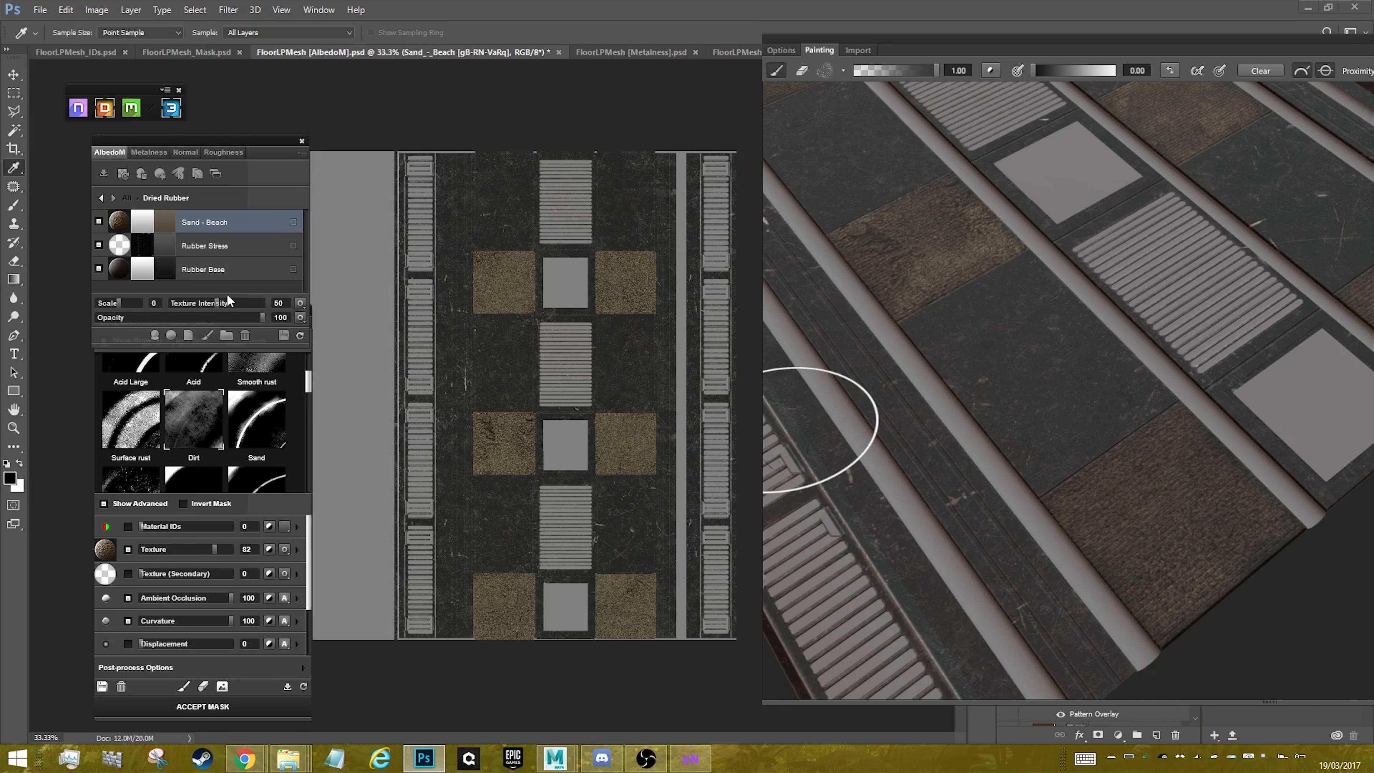
{"action": "left_click_drag", "start_coordinate": [262, 318], "coordinate": [220, 318]}
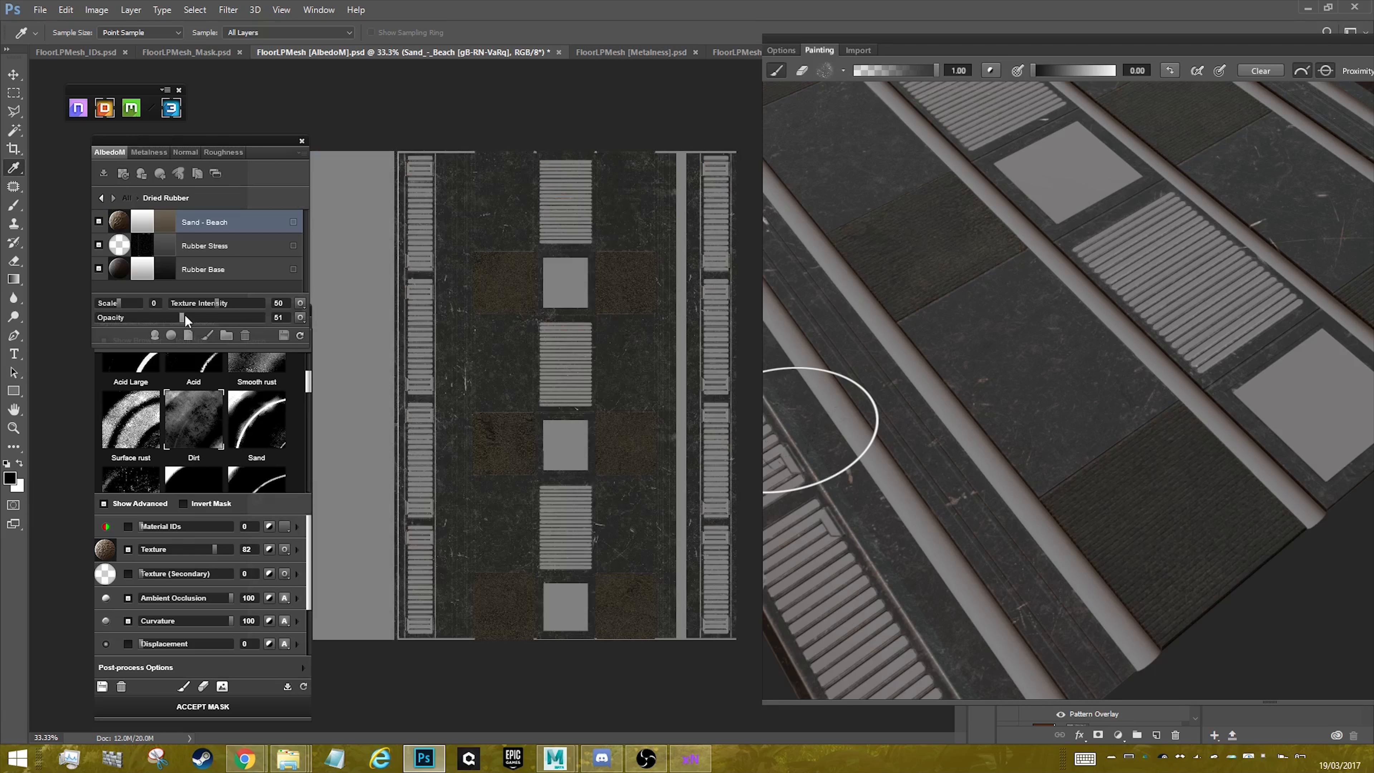
{"action": "scroll", "coordinate": [1078, 331], "scroll_direction": "up", "scroll_amount": 5}
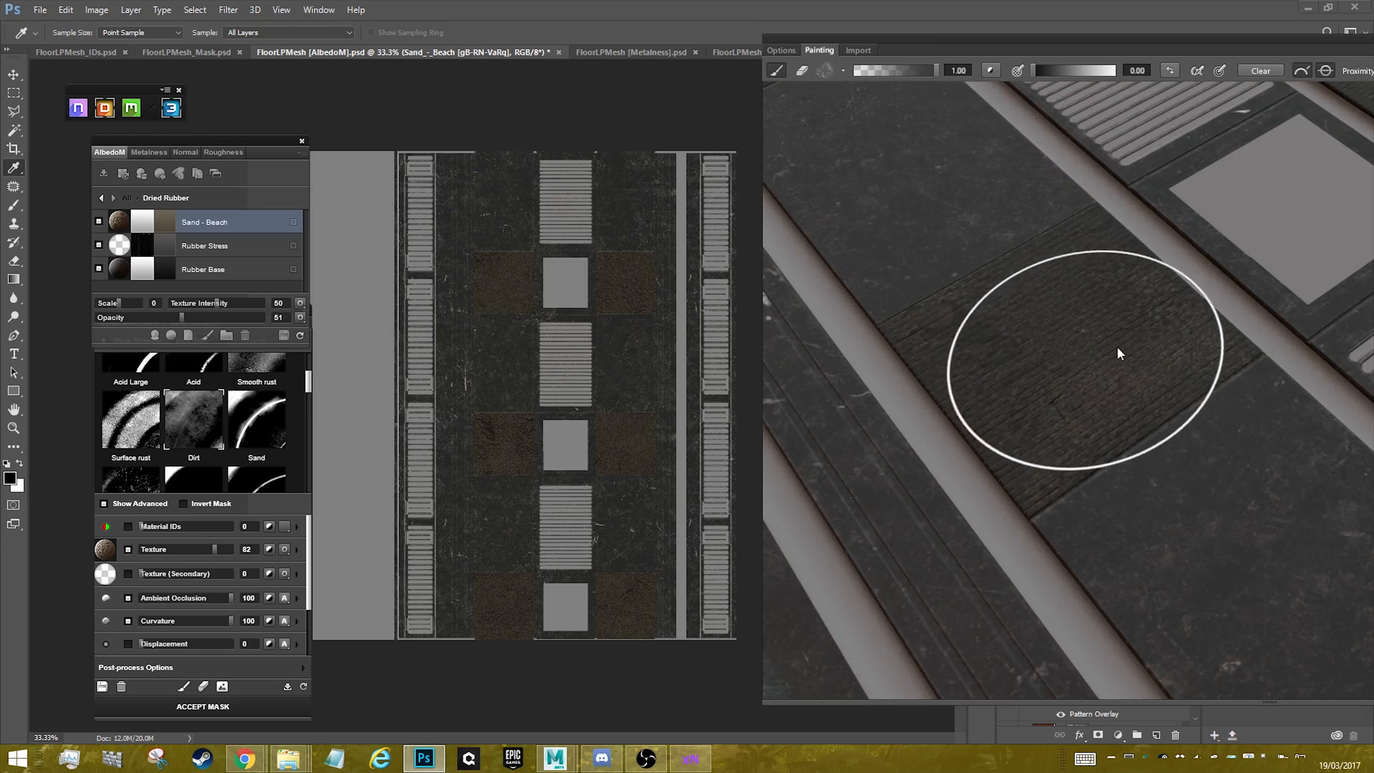
{"action": "left_click_drag", "start_coordinate": [1029, 369], "coordinate": [997, 404]}
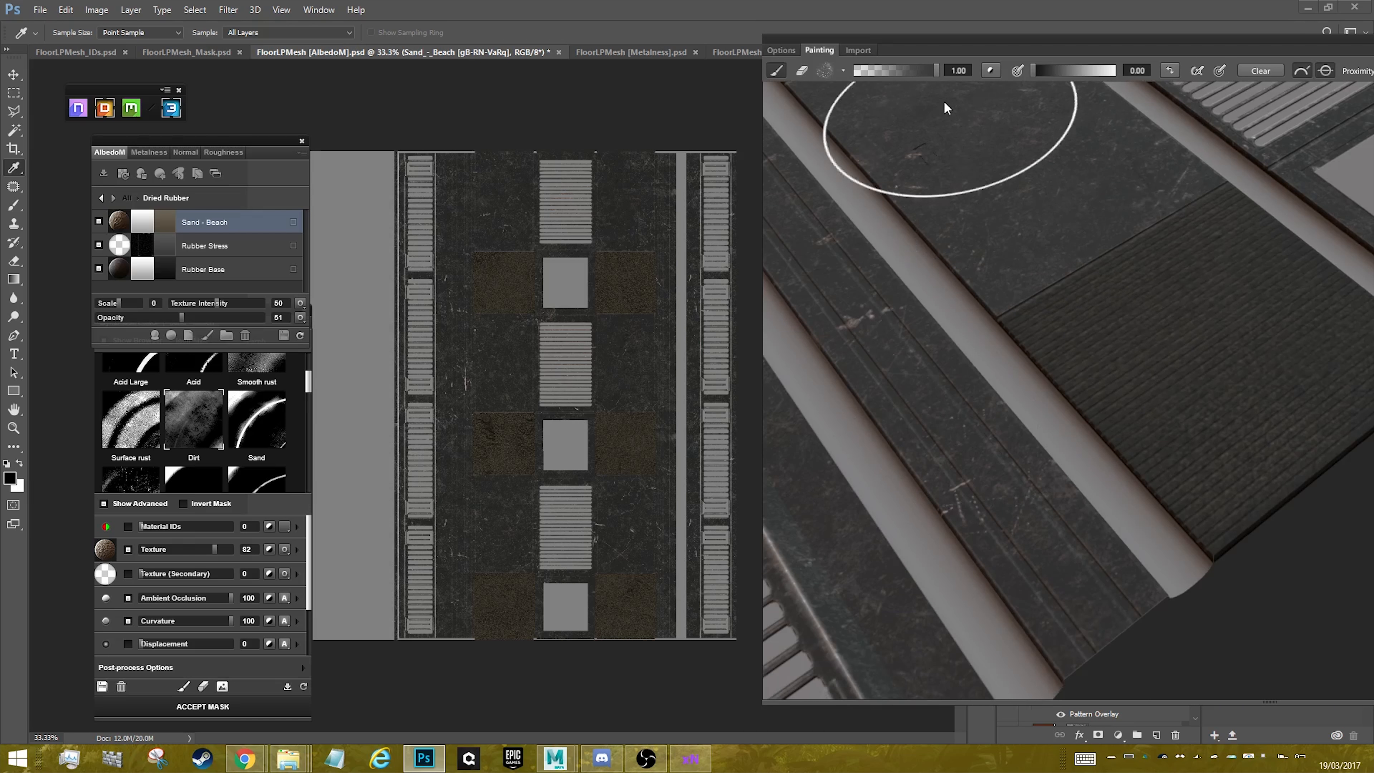
- Choose the first tip in the third row of the Dirt brushes and try it on the nearest rubber panel
{"action": "mouse_move", "coordinate": [1022, 52]}
{"action": "left_mouse_down"}
{"action": "mouse_move", "coordinate": [575, 51]}
{"action": "mouse_move", "coordinate": [731, 66]}
{"action": "left_mouse_up"}
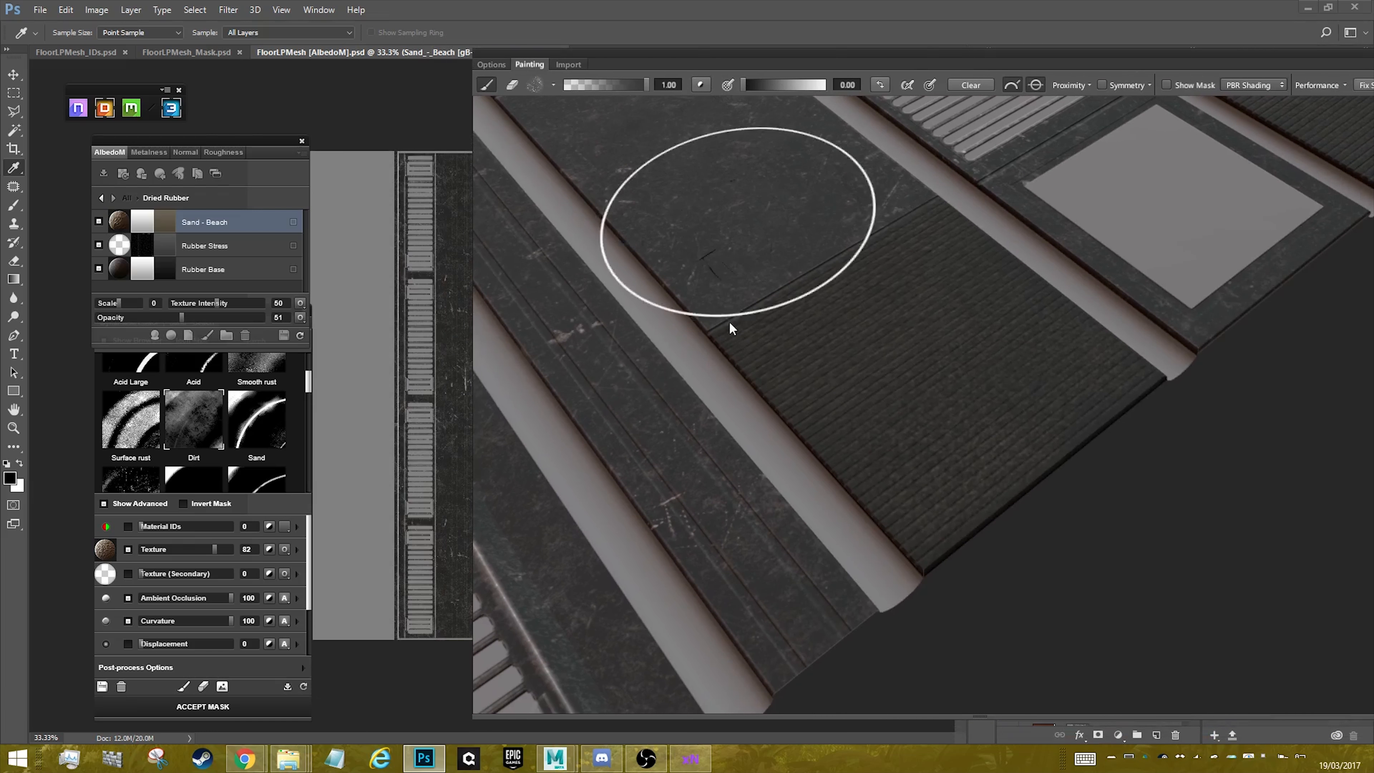
{"action": "left_click", "coordinate": [553, 85]}
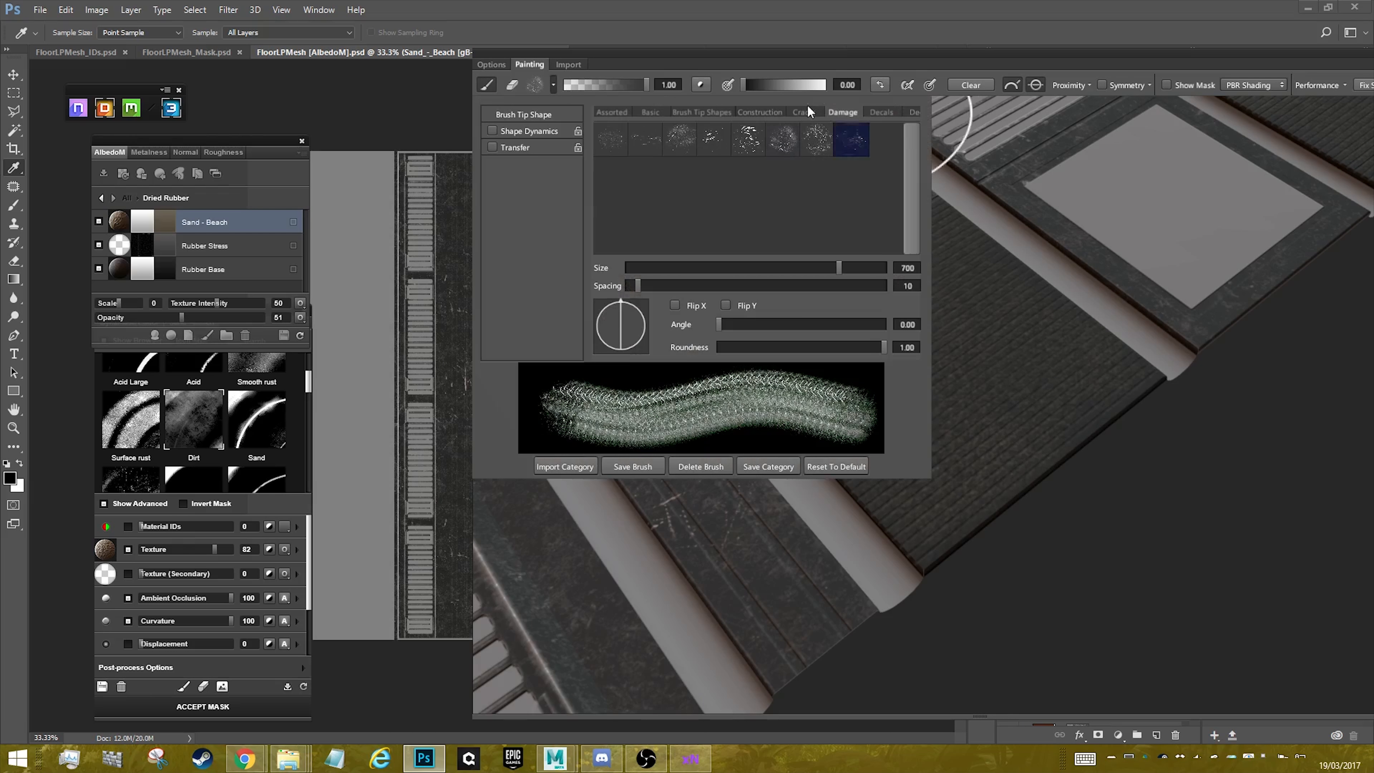
{"action": "left_click_drag", "start_coordinate": [824, 112], "coordinate": [722, 103]}
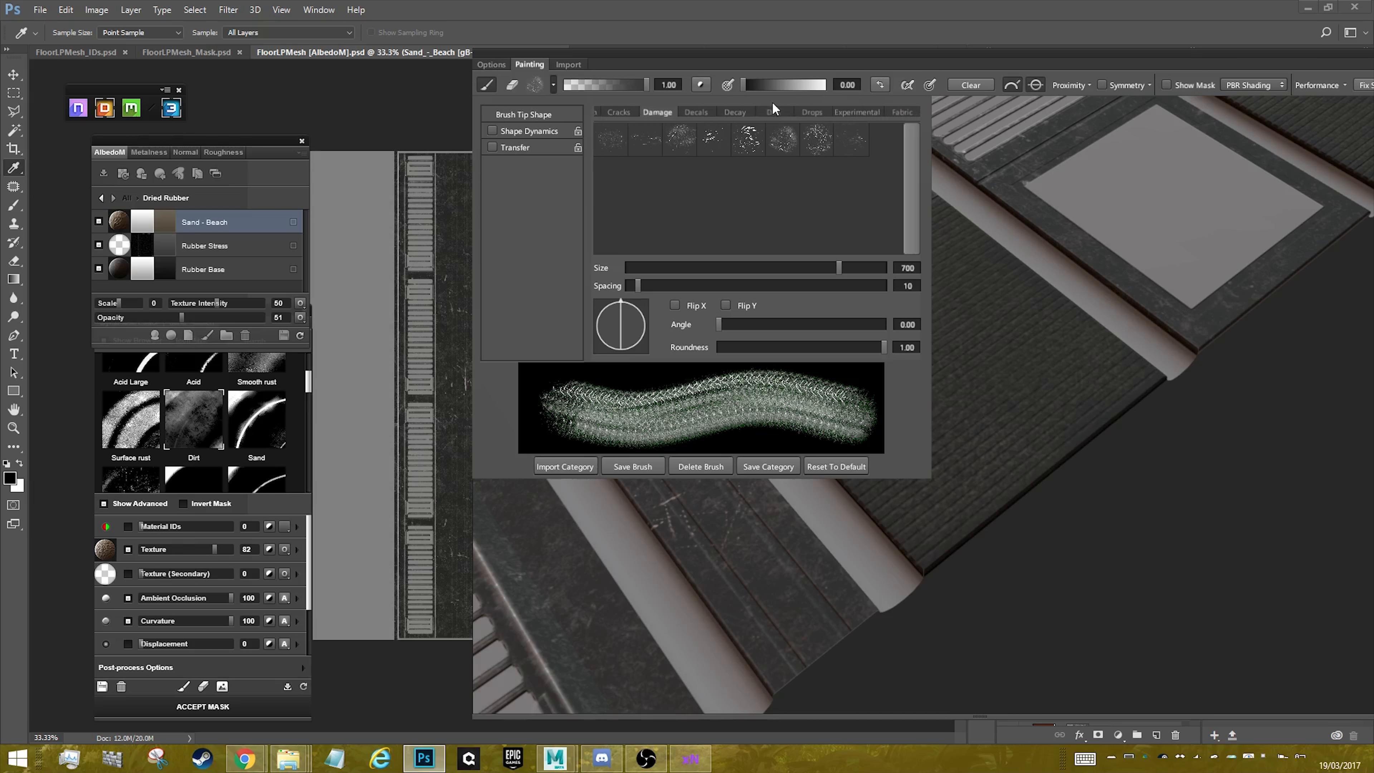
{"action": "left_click", "coordinate": [770, 110]}
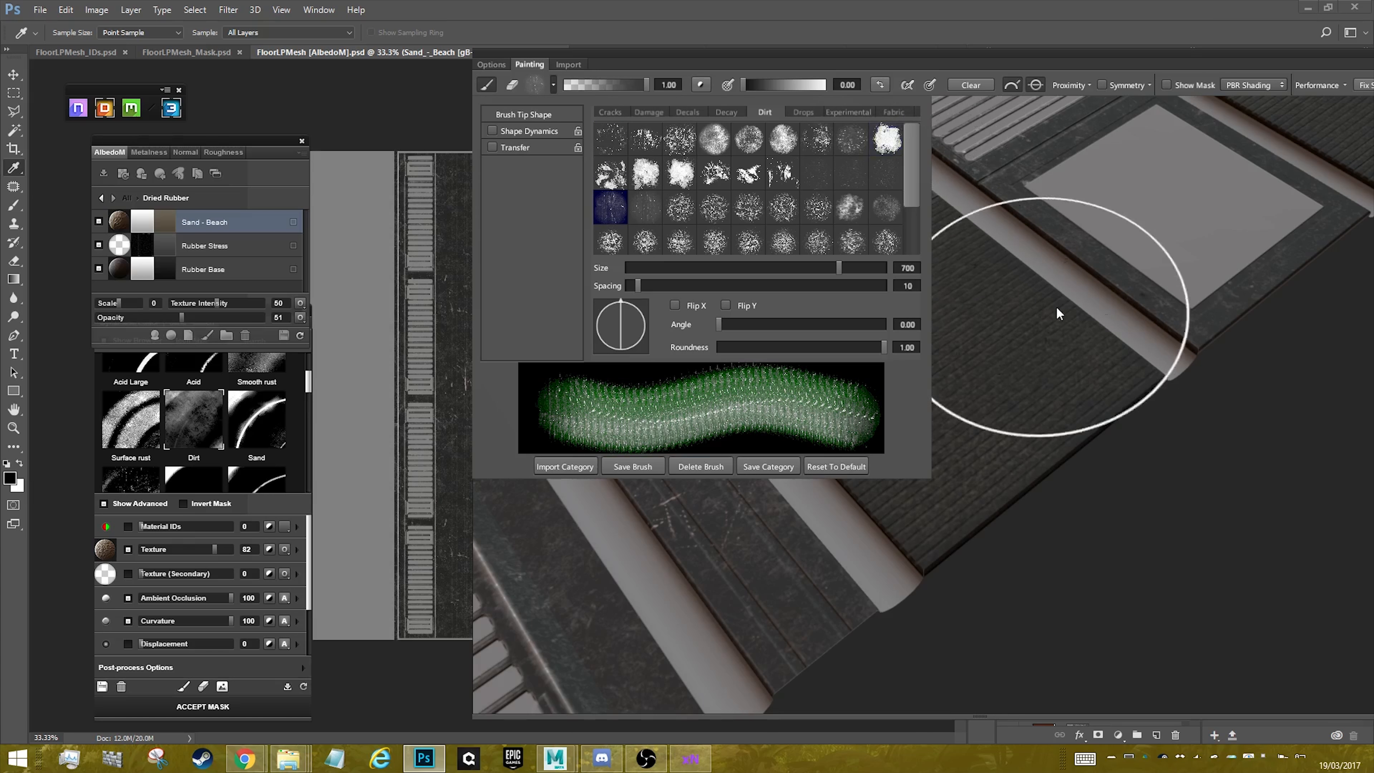
{"action": "left_click", "coordinate": [1217, 538]}
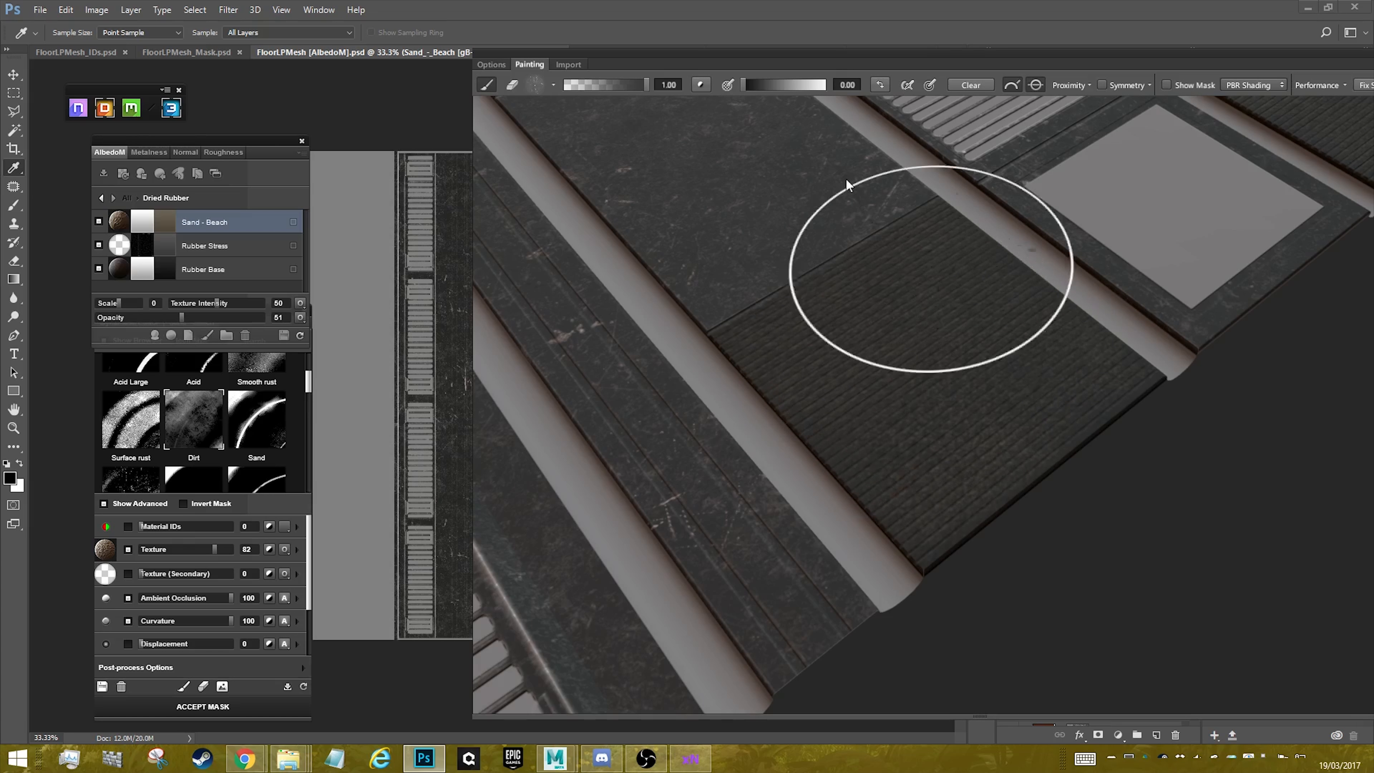
{"action": "scroll", "coordinate": [1039, 401], "scroll_direction": "up", "scroll_amount": 5}
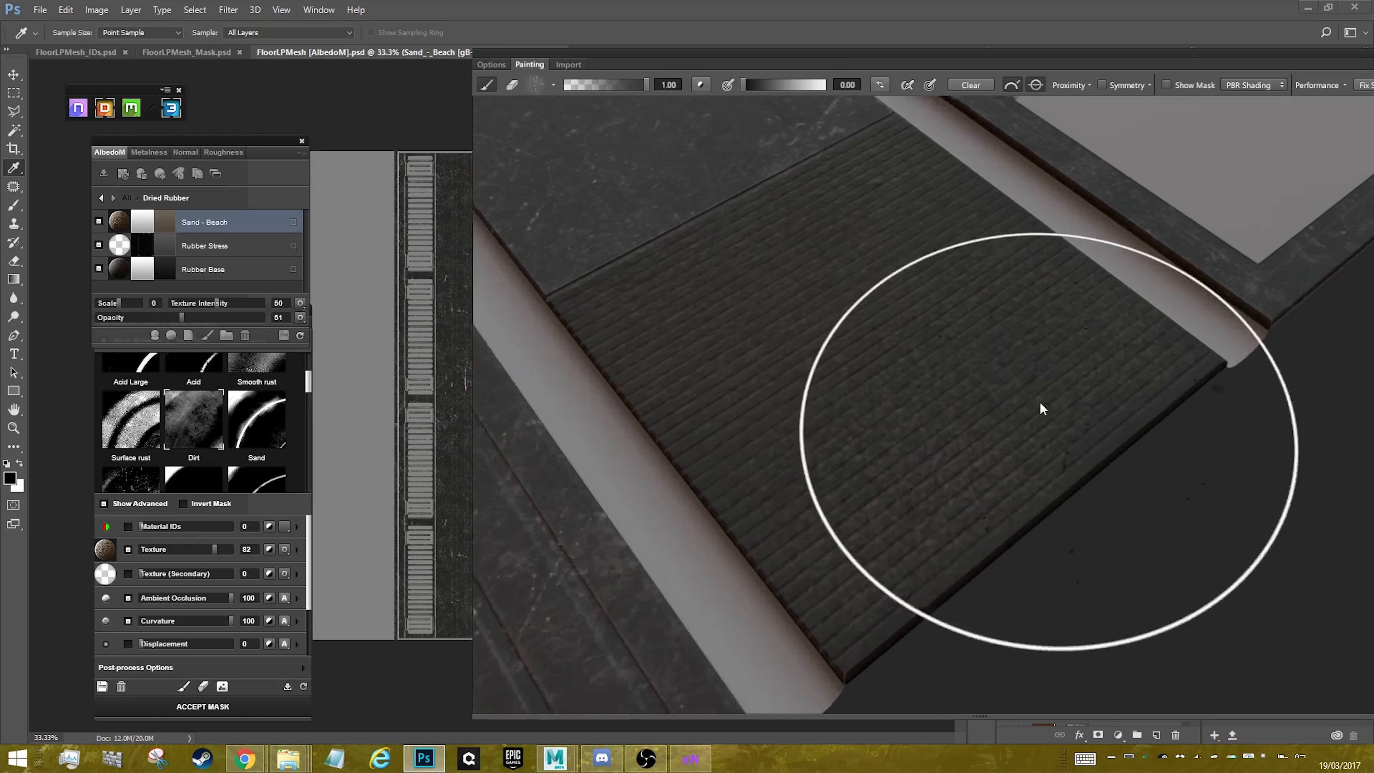
{"action": "scroll", "coordinate": [1053, 420], "scroll_direction": "down", "scroll_amount": 5}
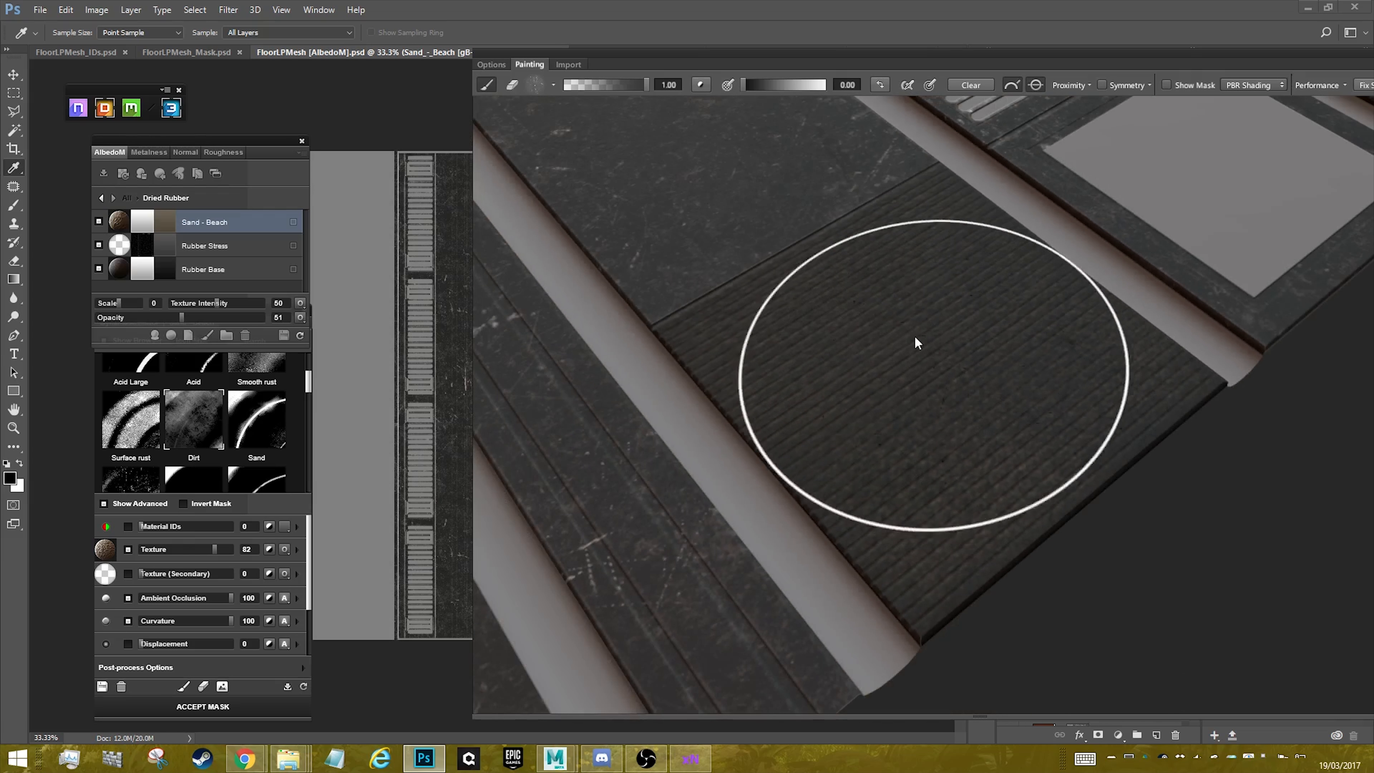
- Set the paint value to 1.00 and stamp dirt onto the nearest rubber panel with the sixth Dirt brush tip
{"action": "left_click_drag", "start_coordinate": [742, 83], "coordinate": [825, 84]}
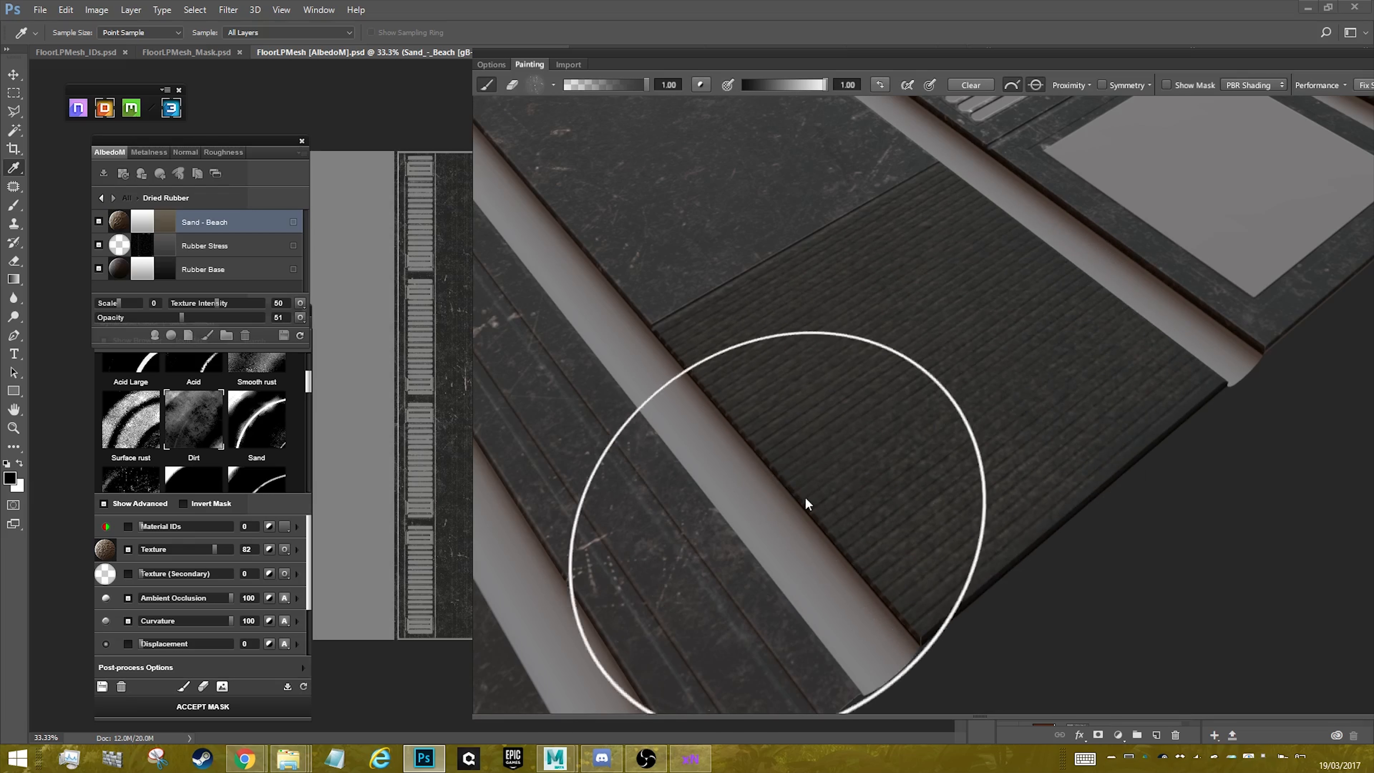
{"action": "left_click", "coordinate": [552, 84]}
{"action": "left_click", "coordinate": [782, 138]}
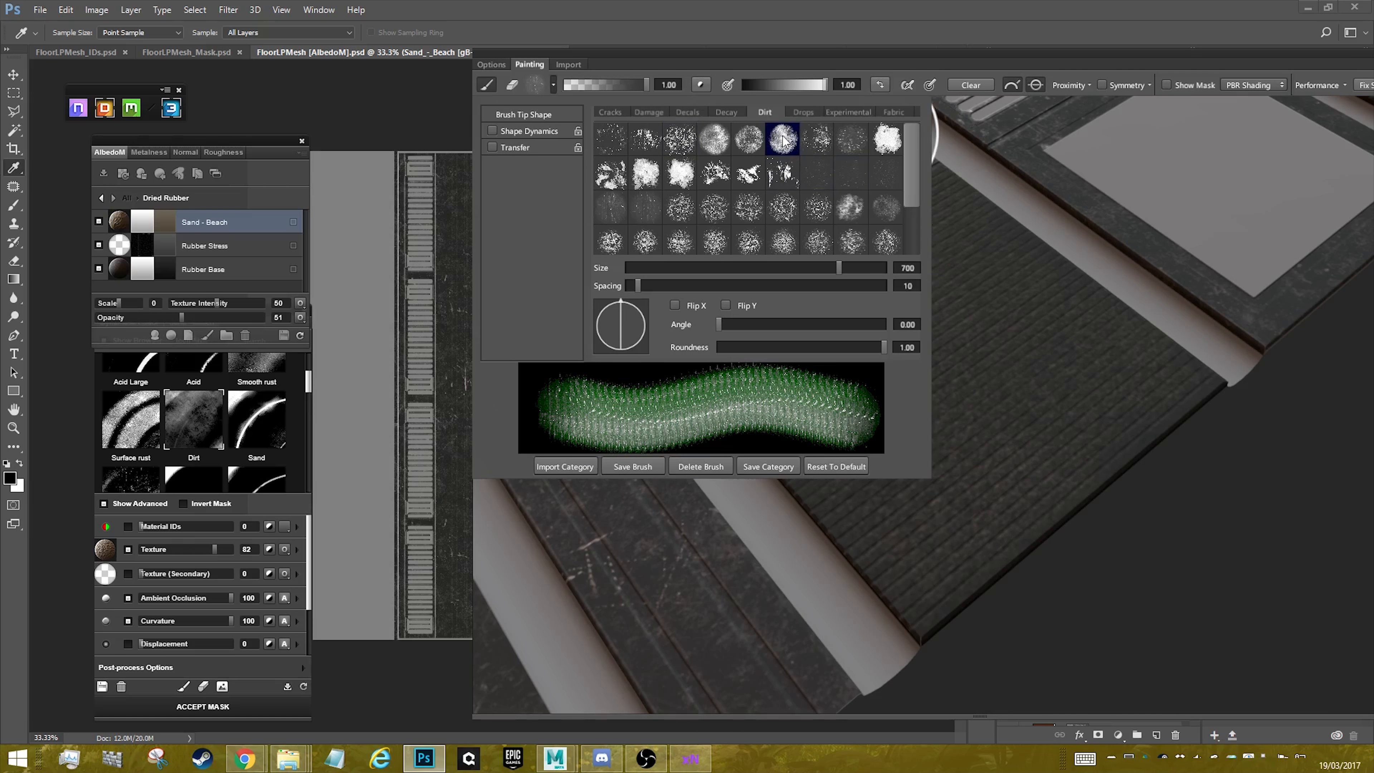
{"action": "left_click", "coordinate": [1019, 404]}
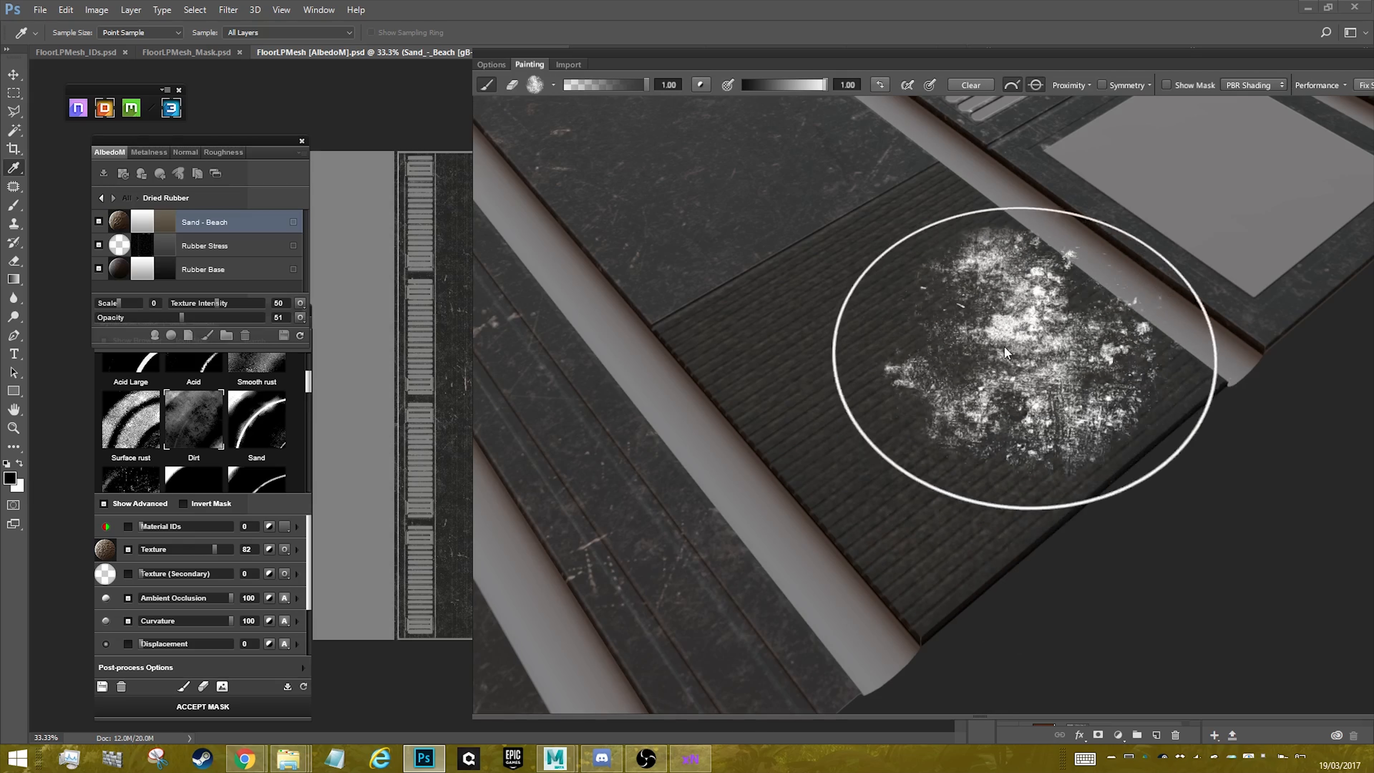
{"action": "left_click_drag", "start_coordinate": [1022, 362], "coordinate": [1034, 425]}
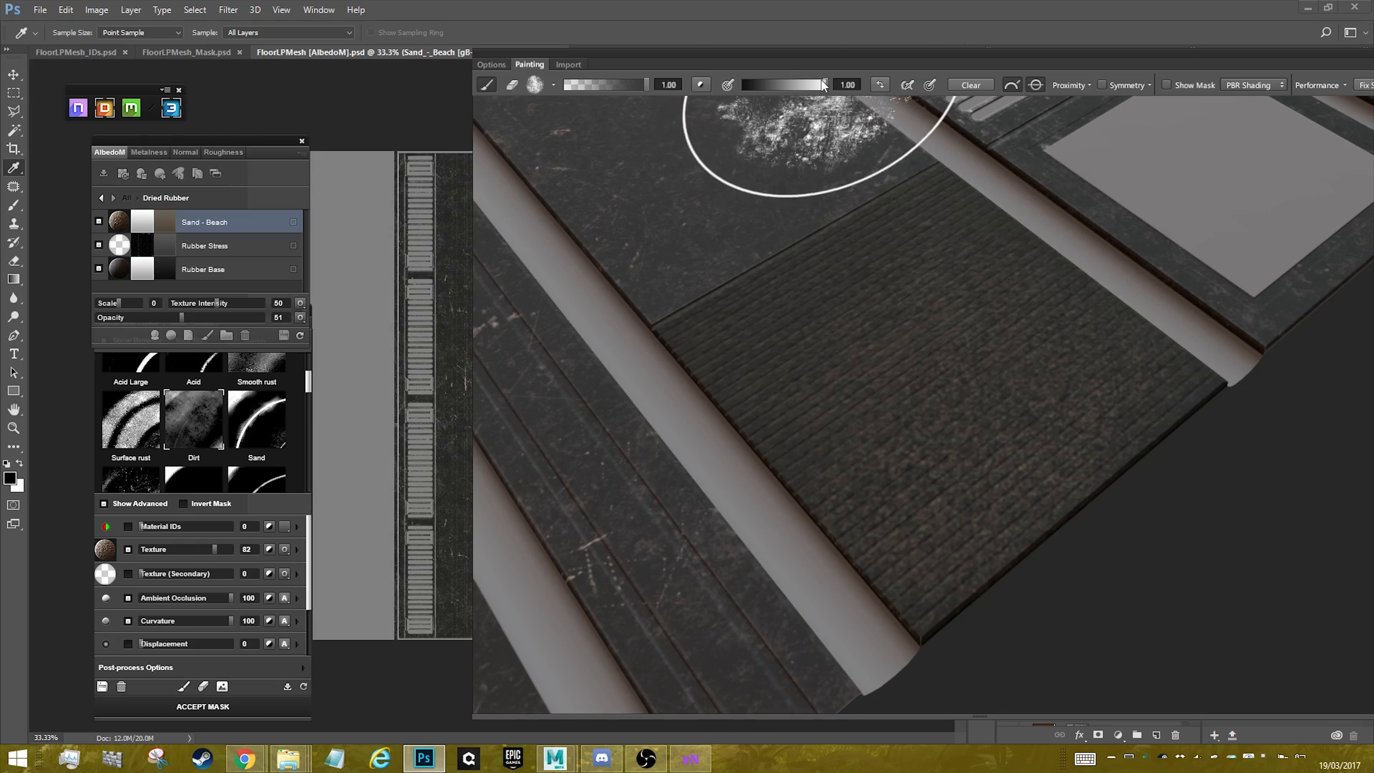
- Set the paint value to 0.00 and paint out patches of dirt on the rubber panels across the floor
{"action": "left_click_drag", "start_coordinate": [820, 89], "coordinate": [745, 85]}
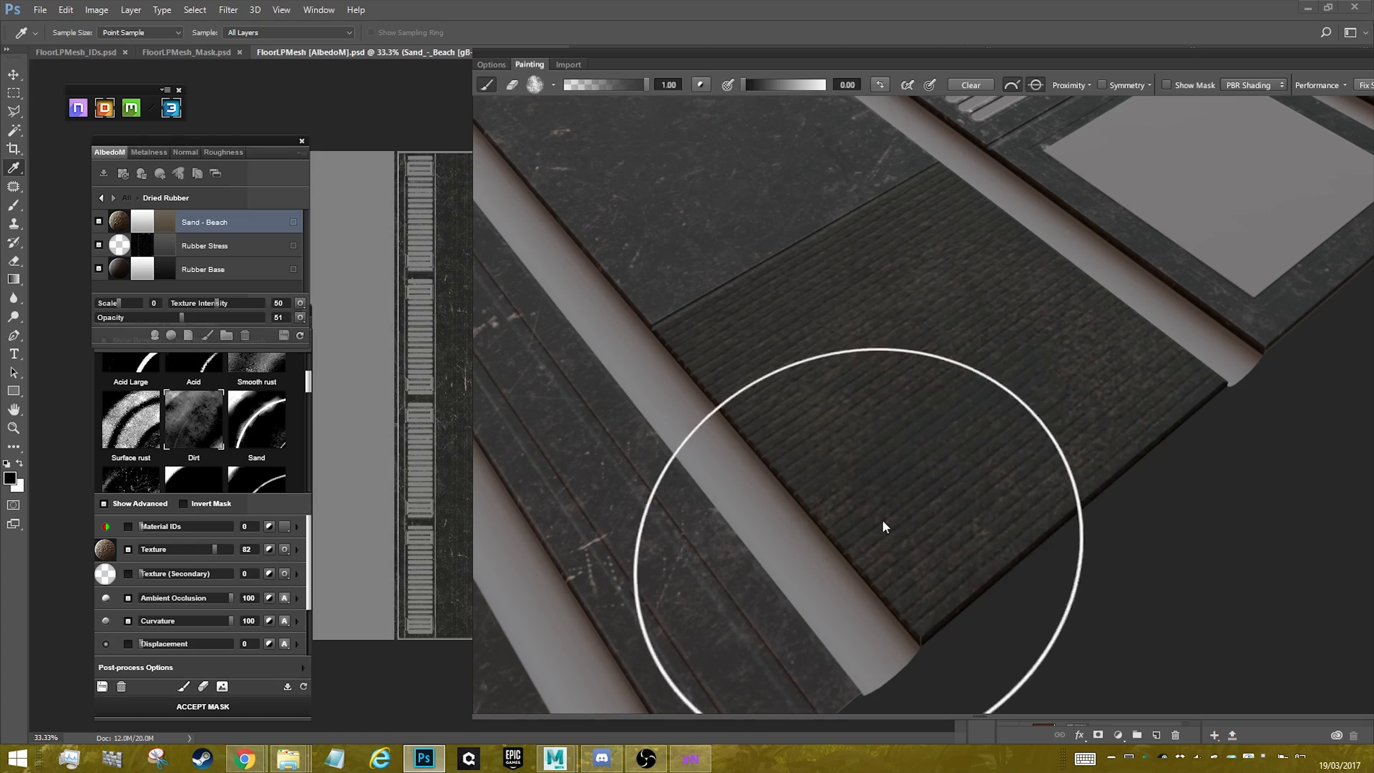
{"action": "scroll", "coordinate": [981, 509], "scroll_direction": "down", "scroll_amount": 4}
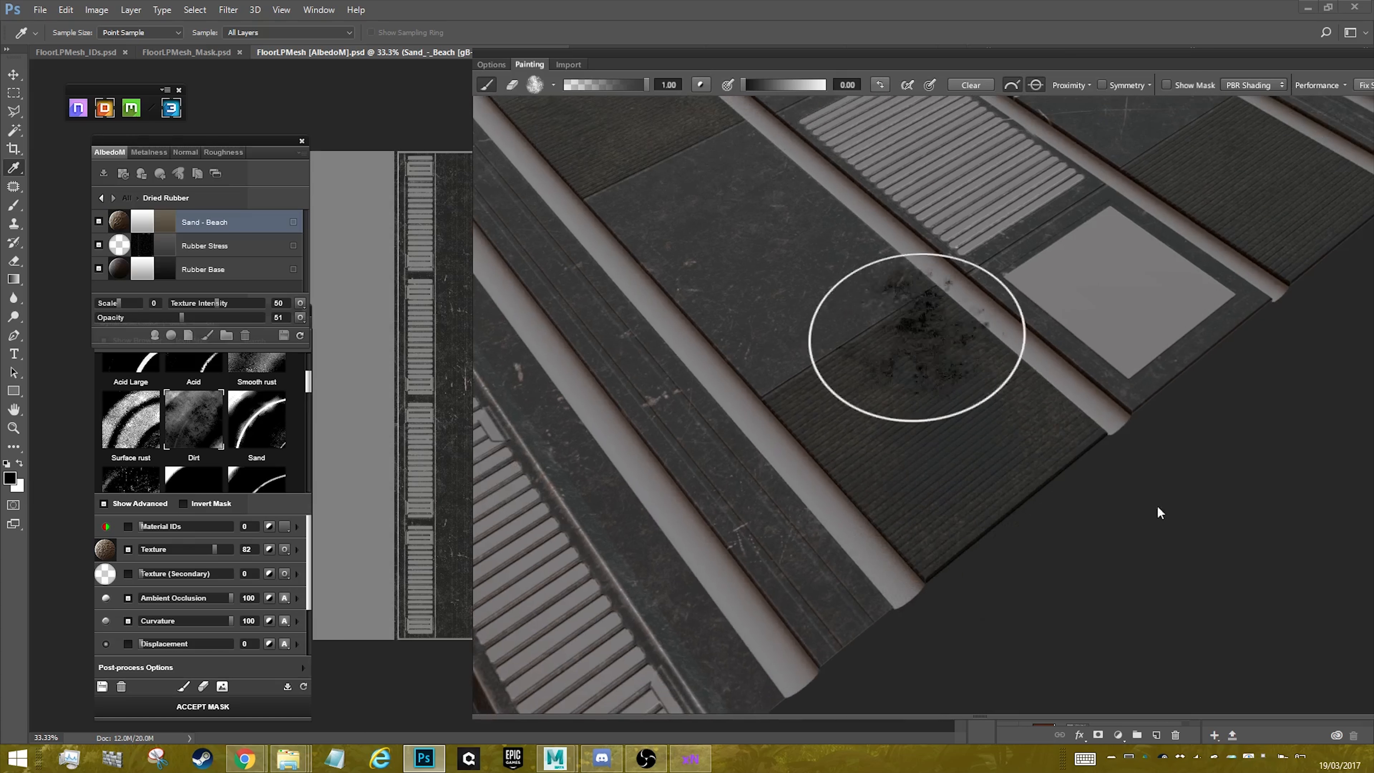
{"action": "left_click_drag", "start_coordinate": [1149, 289], "coordinate": [670, 407]}
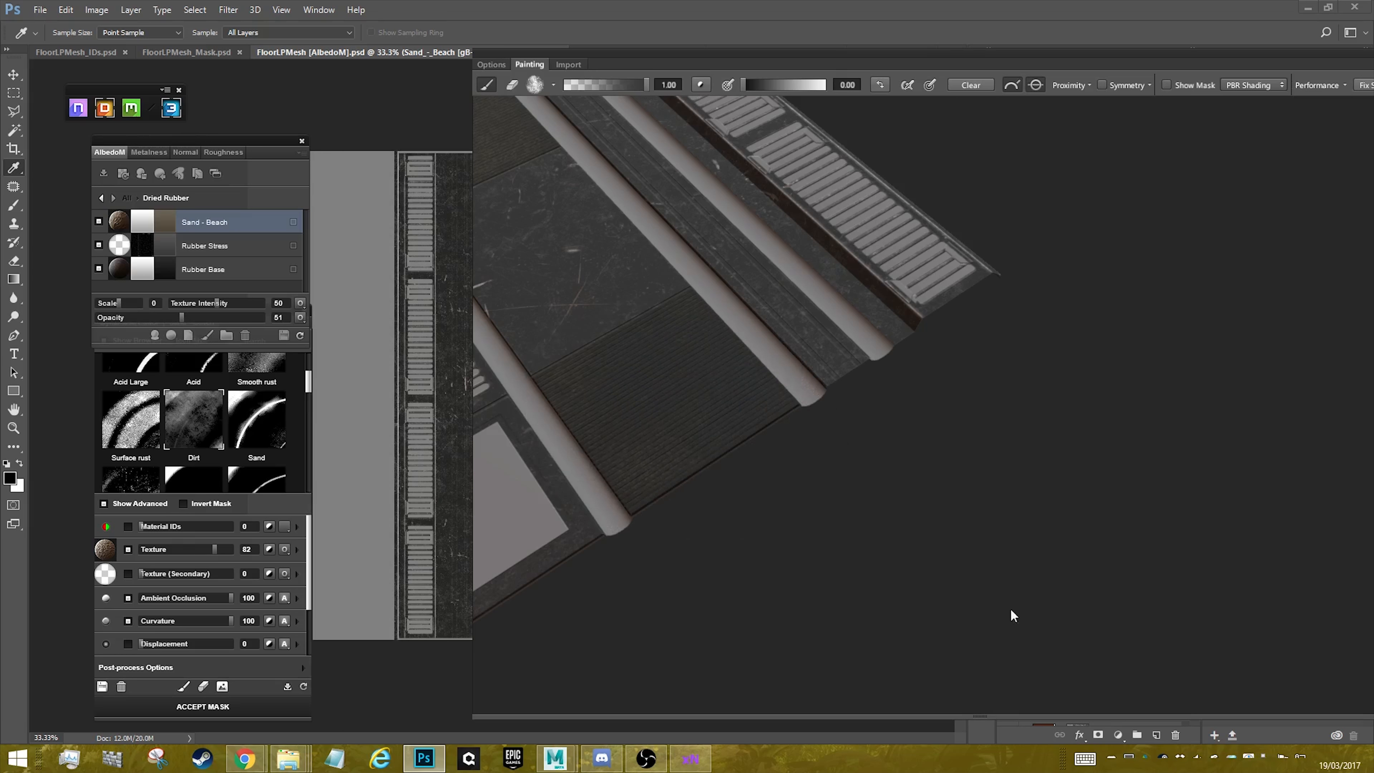
{"action": "left_click_drag", "start_coordinate": [758, 490], "coordinate": [1041, 391]}
{"action": "mouse_move", "coordinate": [843, 260]}
{"action": "left_mouse_down"}
{"action": "mouse_move", "coordinate": [963, 411]}
{"action": "mouse_move", "coordinate": [1019, 533]}
{"action": "left_mouse_up"}
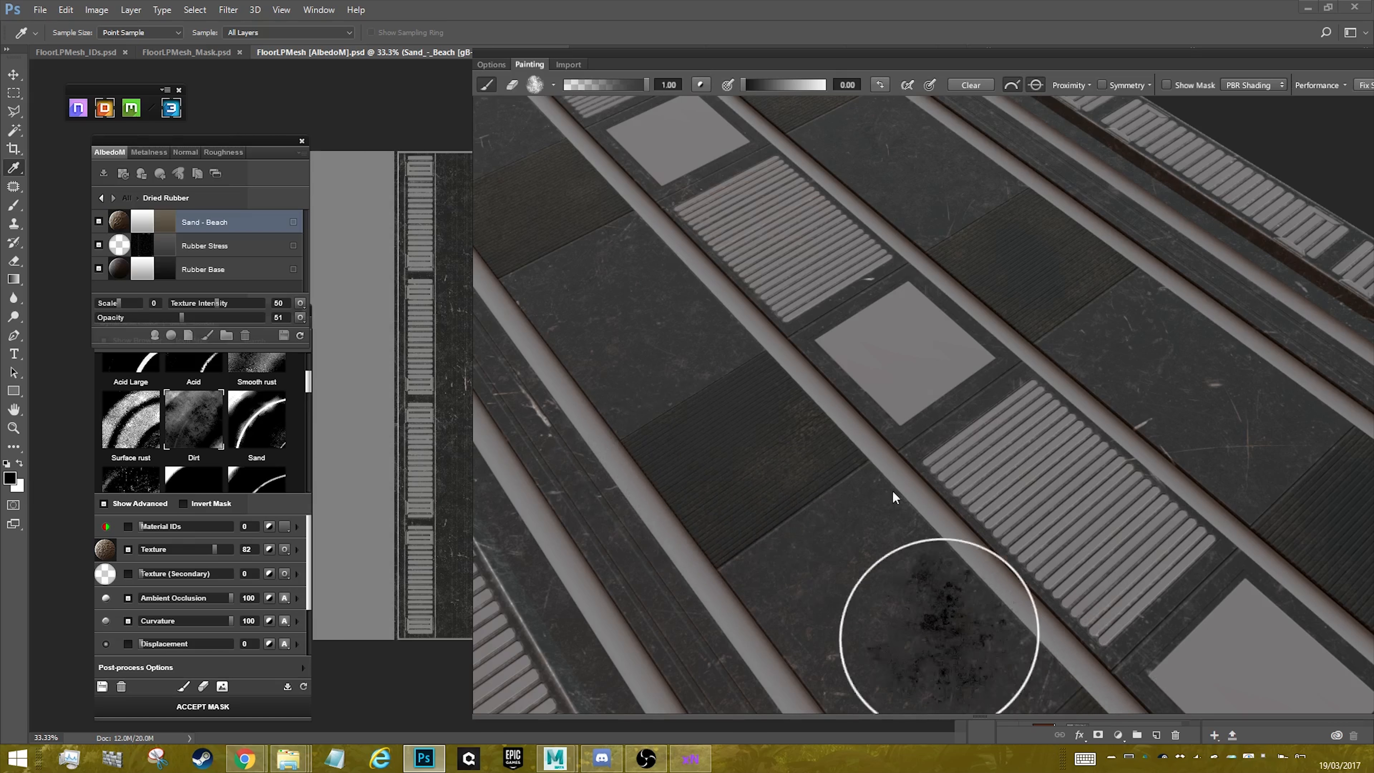
- Set the brush opacity to 0.49 and paint out more dirt on the rubber panels across the floor
{"action": "left_click_drag", "start_coordinate": [941, 633], "coordinate": [1227, 628]}
{"action": "mouse_move", "coordinate": [920, 522]}
{"action": "left_mouse_down"}
{"action": "mouse_move", "coordinate": [883, 445]}
{"action": "mouse_move", "coordinate": [603, 88]}
{"action": "left_mouse_up"}
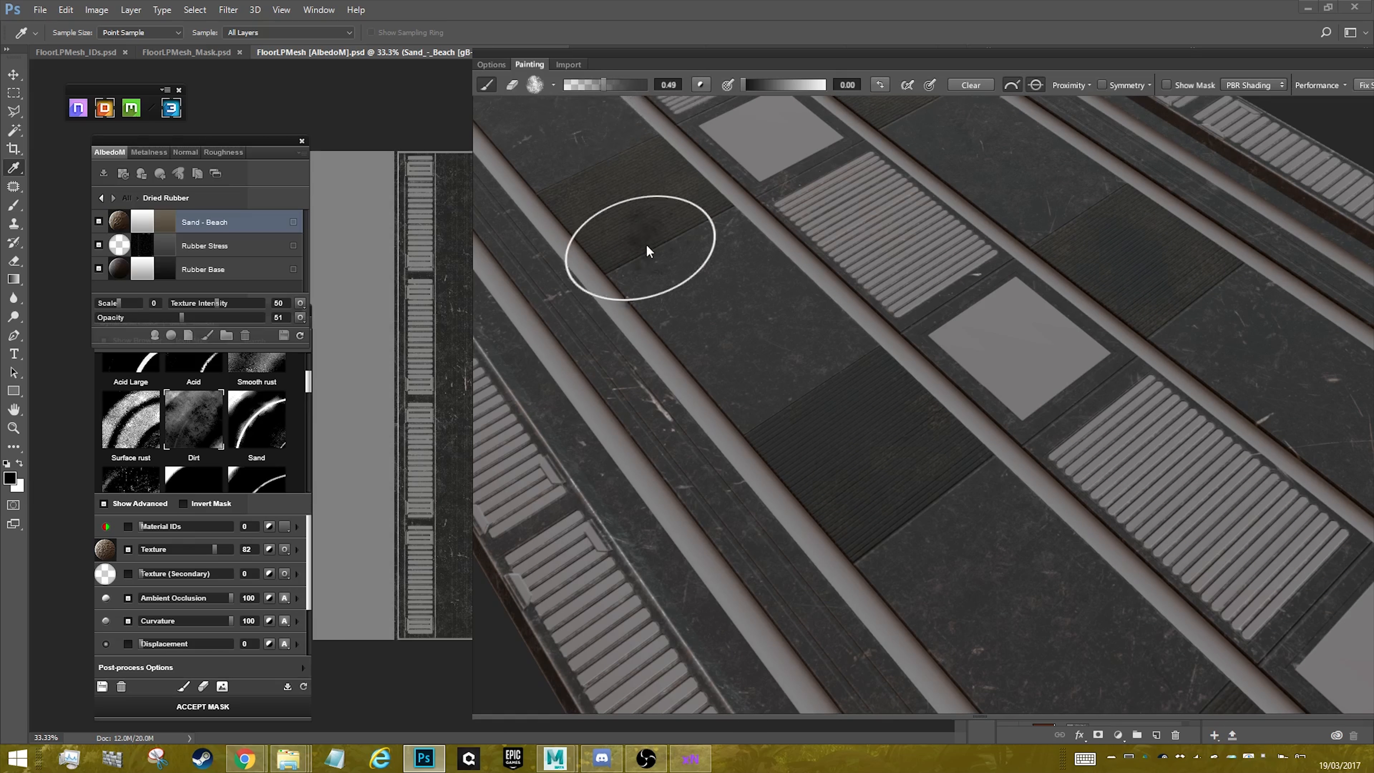
{"action": "mouse_move", "coordinate": [725, 314]}
{"action": "left_mouse_down"}
{"action": "mouse_move", "coordinate": [764, 399]}
{"action": "mouse_move", "coordinate": [822, 431]}
{"action": "left_mouse_up"}
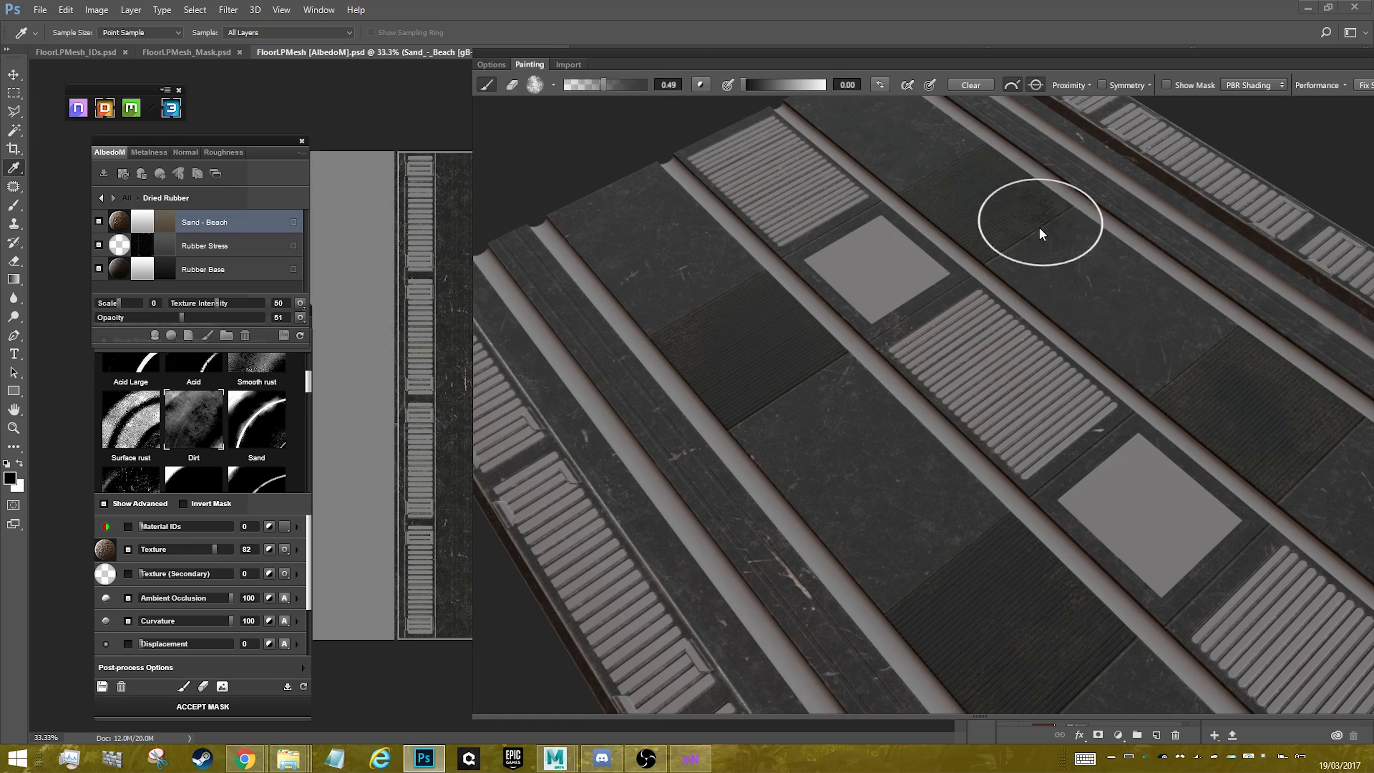
{"action": "mouse_move", "coordinate": [1180, 515]}
{"action": "left_mouse_down"}
{"action": "mouse_move", "coordinate": [1088, 490]}
{"action": "mouse_move", "coordinate": [1106, 424]}
{"action": "left_mouse_up"}
{"action": "scroll", "coordinate": [1145, 482], "scroll_direction": "down", "scroll_amount": 5}
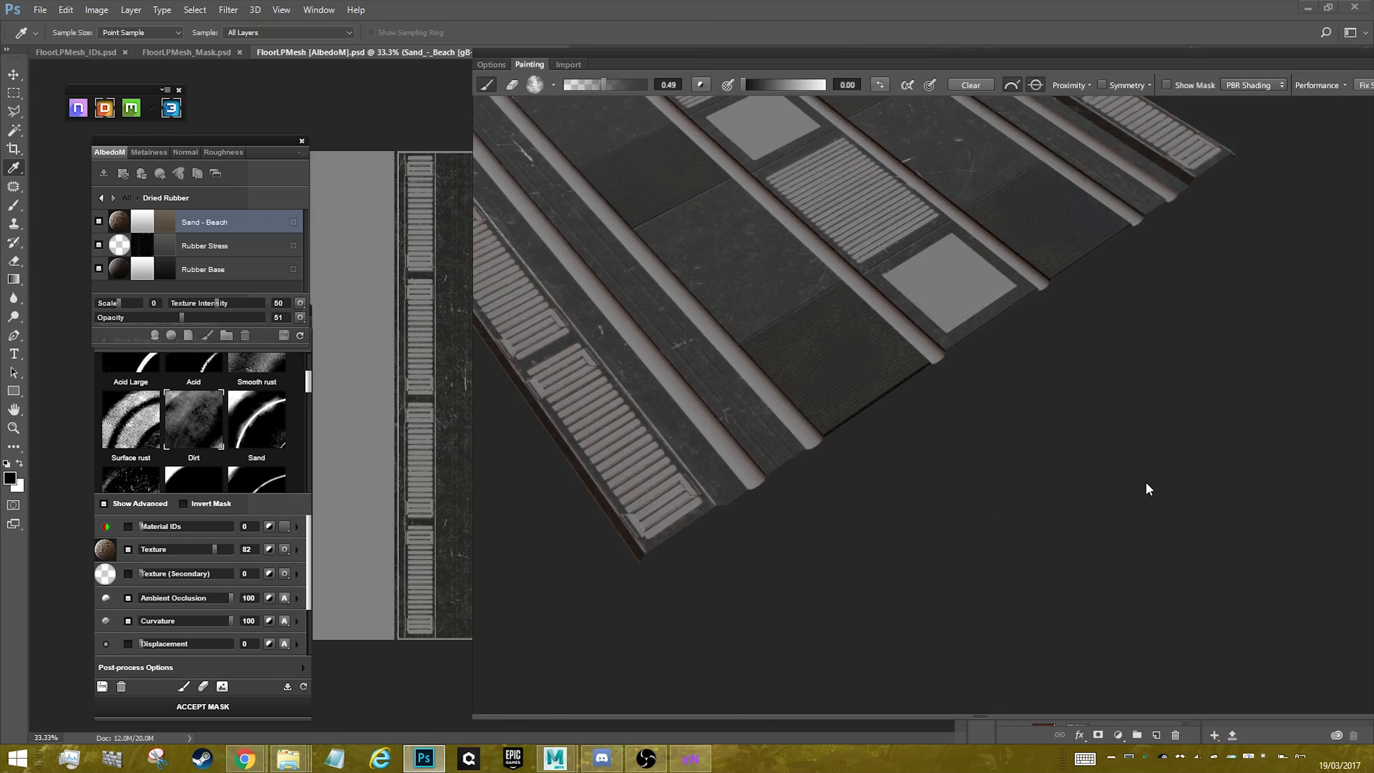
{"action": "mouse_move", "coordinate": [1145, 481]}
{"action": "left_mouse_down"}
{"action": "mouse_move", "coordinate": [975, 253]}
{"action": "mouse_move", "coordinate": [1132, 417]}
{"action": "mouse_move", "coordinate": [1086, 425]}
{"action": "mouse_move", "coordinate": [1053, 362]}
{"action": "mouse_move", "coordinate": [1028, 482]}
{"action": "left_mouse_up"}
{"action": "scroll", "coordinate": [1086, 425], "scroll_direction": "up", "scroll_amount": 4}
{"action": "scroll", "coordinate": [1086, 423], "scroll_direction": "up", "scroll_amount": 4}
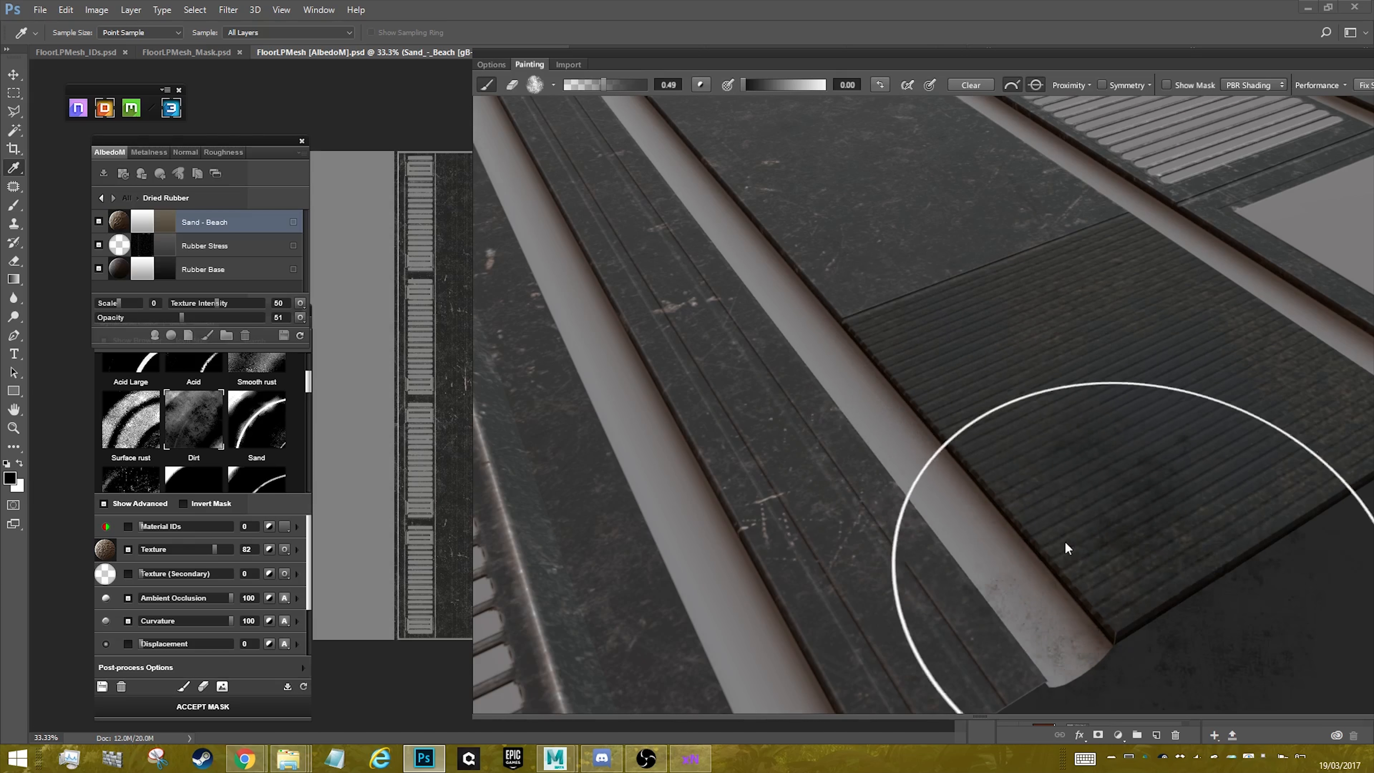
{"action": "left_click_drag", "start_coordinate": [1065, 541], "coordinate": [835, 505]}
- Accept the painted mask for the Sand - Beach layer
{"action": "scroll", "coordinate": [952, 524], "scroll_direction": "down", "scroll_amount": 5}
{"action": "left_click_drag", "start_coordinate": [952, 524], "coordinate": [960, 432]}
{"action": "left_click_drag", "start_coordinate": [987, 222], "coordinate": [858, 506]}
{"action": "left_click", "coordinate": [185, 706]}
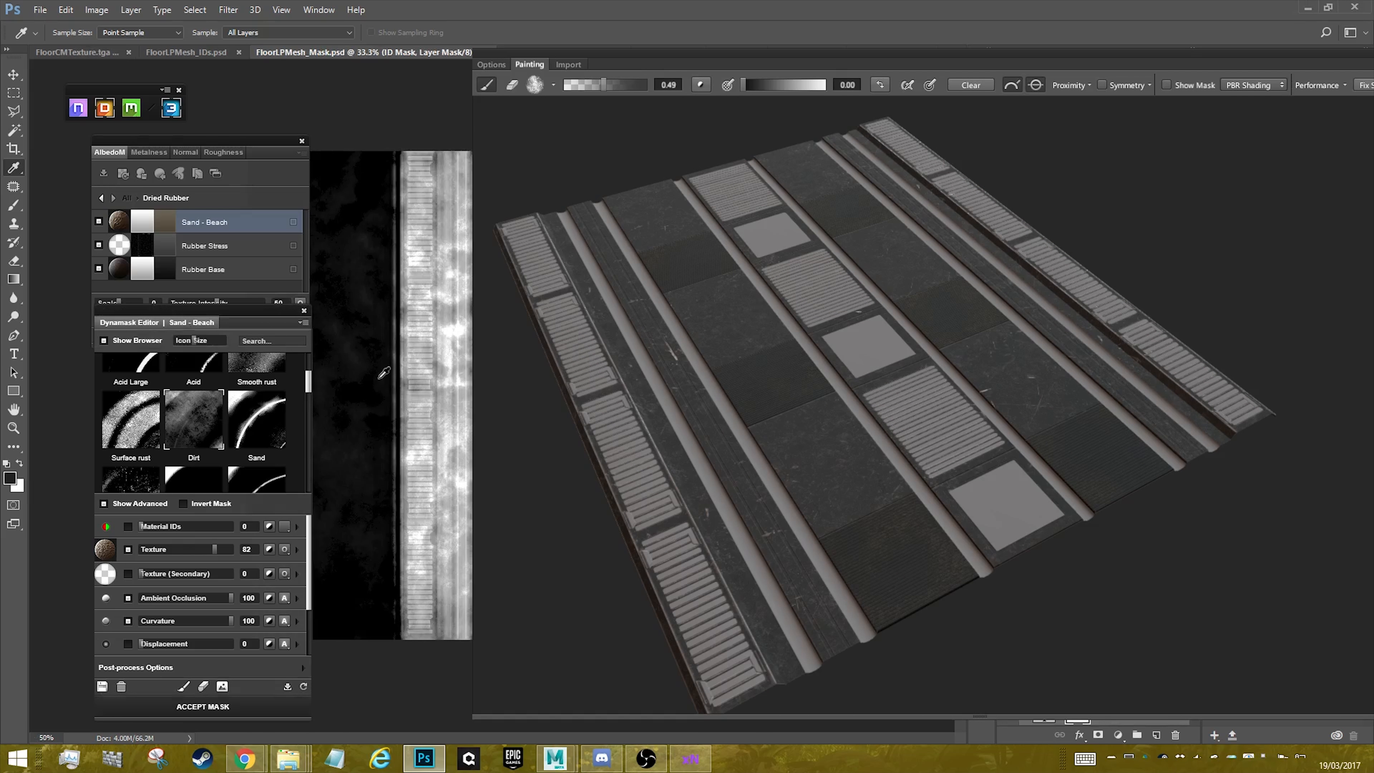
{"action": "left_click", "coordinate": [226, 705]}
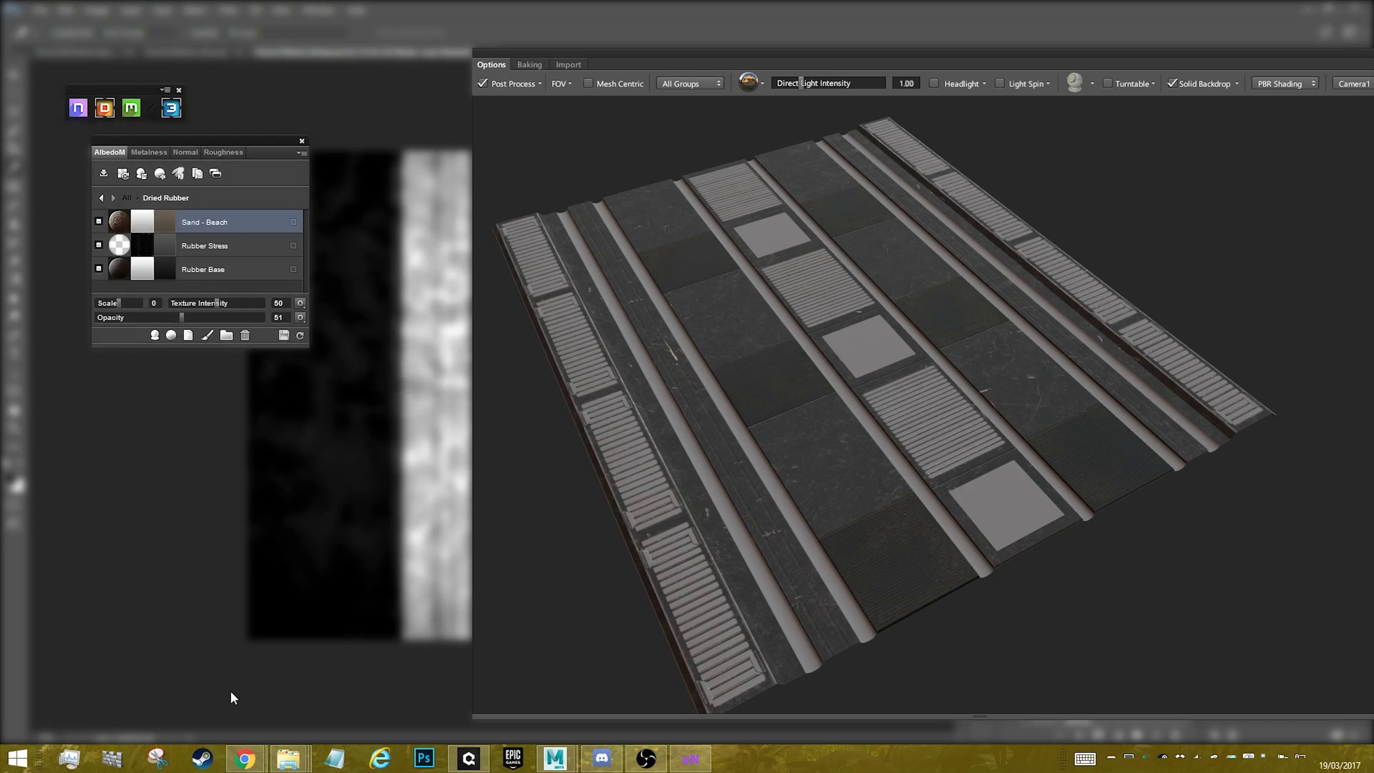
{"action": "left_click_drag", "start_coordinate": [891, 346], "coordinate": [997, 416]}
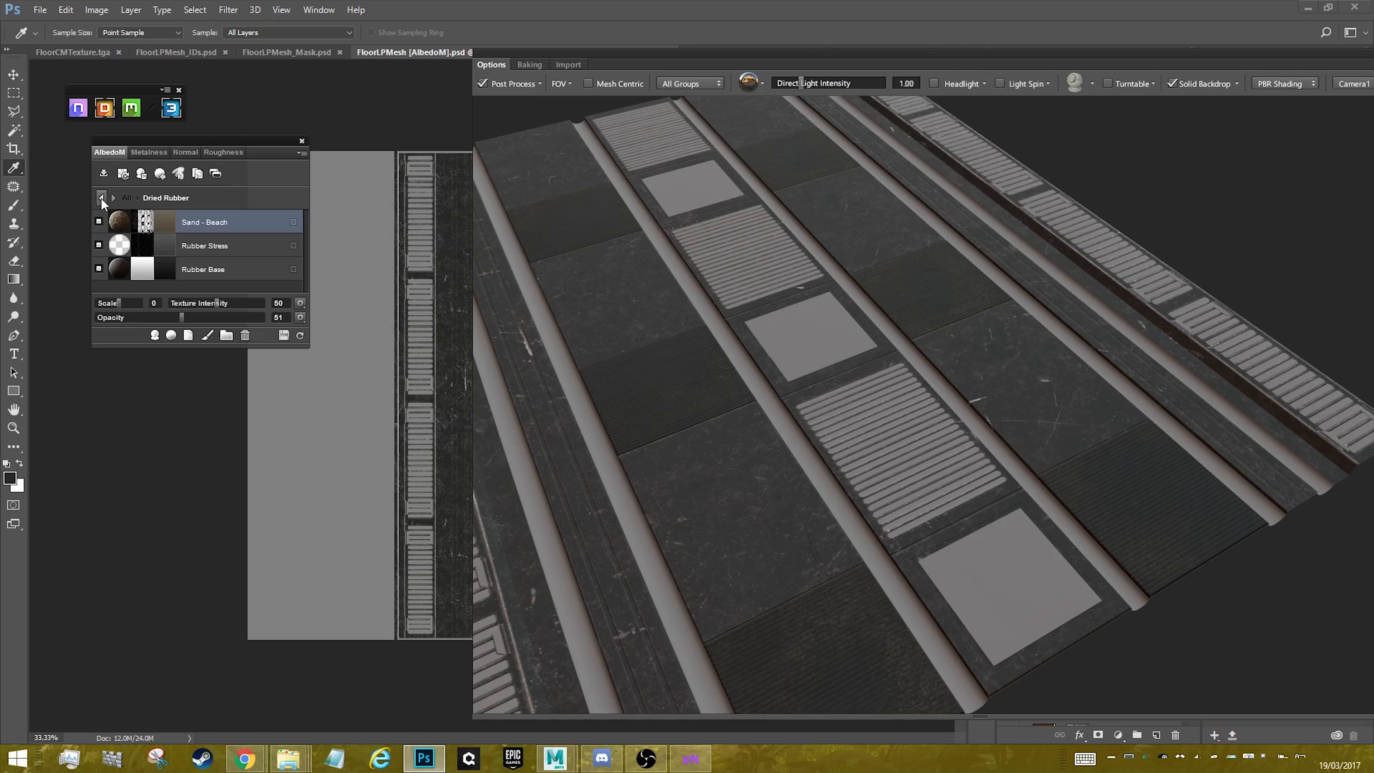
- Leave the Dried Rubber group, search the materials for "glass" and create the Headlight material
{"action": "left_click", "coordinate": [100, 198]}
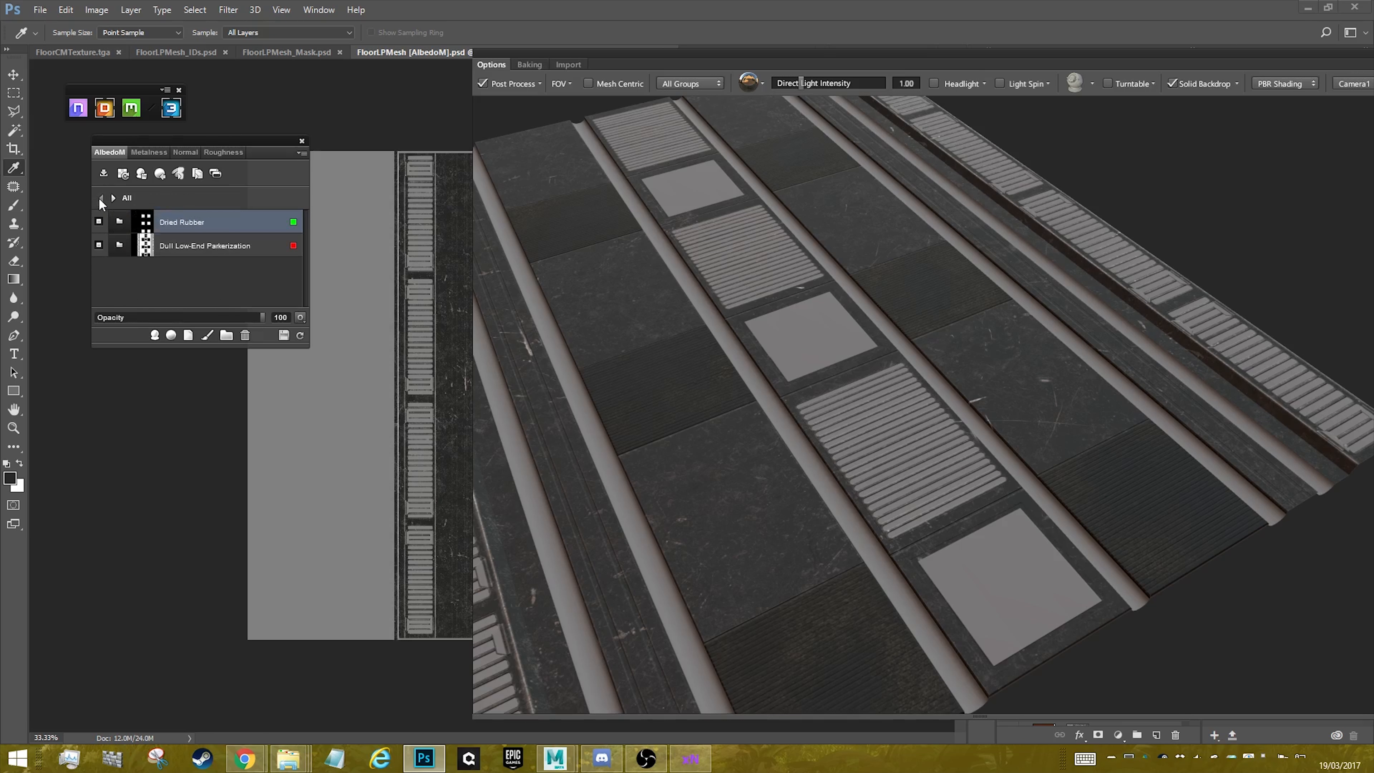
{"action": "left_click", "coordinate": [155, 335]}
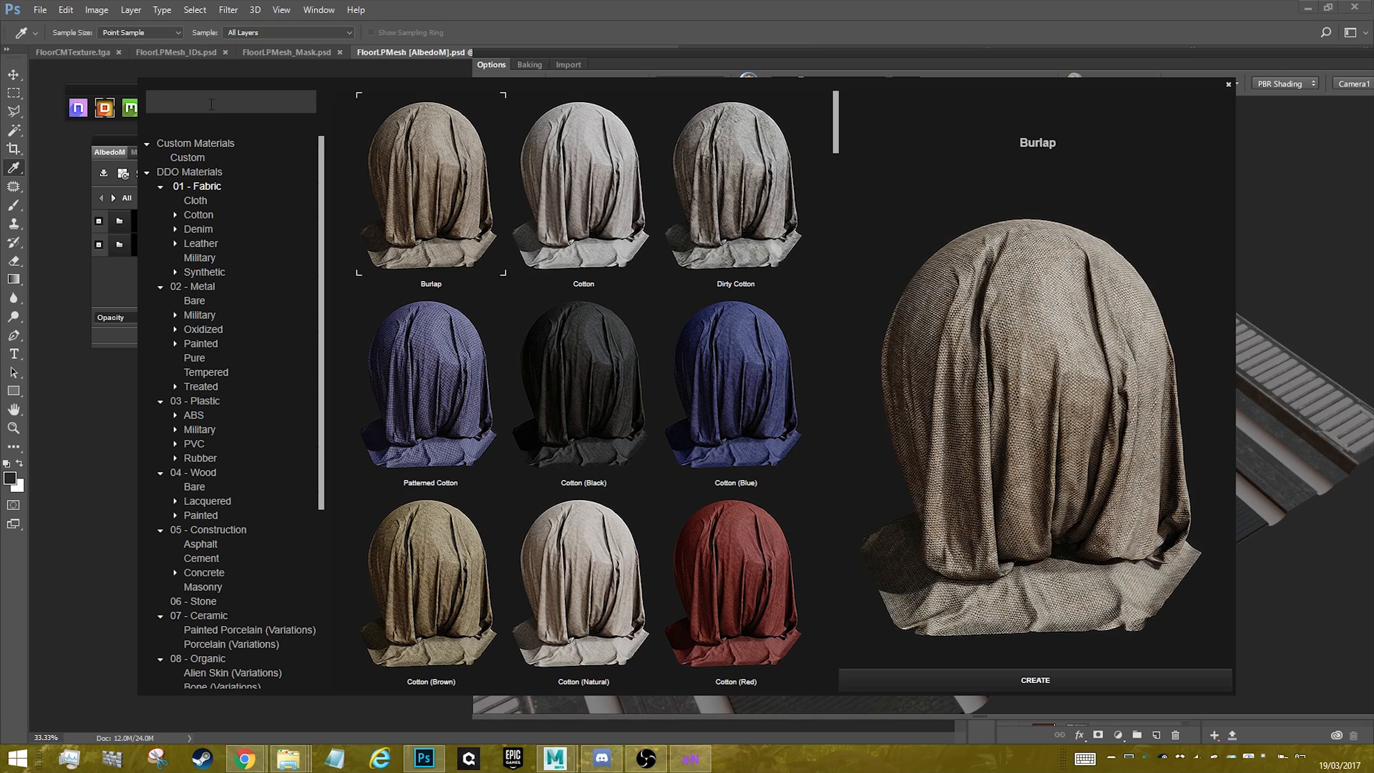
{"action": "type", "text": "glass"}
{"action": "key", "text": "Return"}
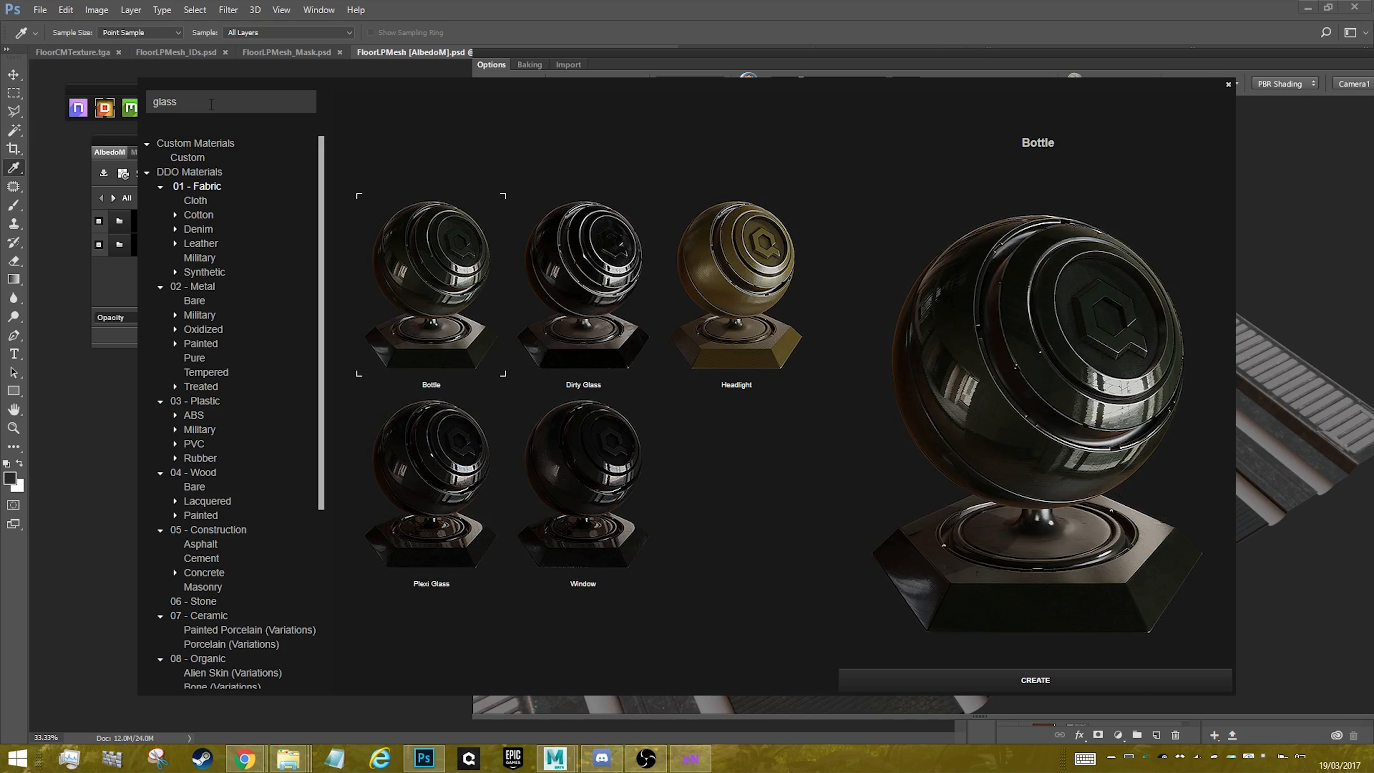
{"action": "left_click", "coordinate": [754, 279]}
{"action": "left_click", "coordinate": [1075, 684]}
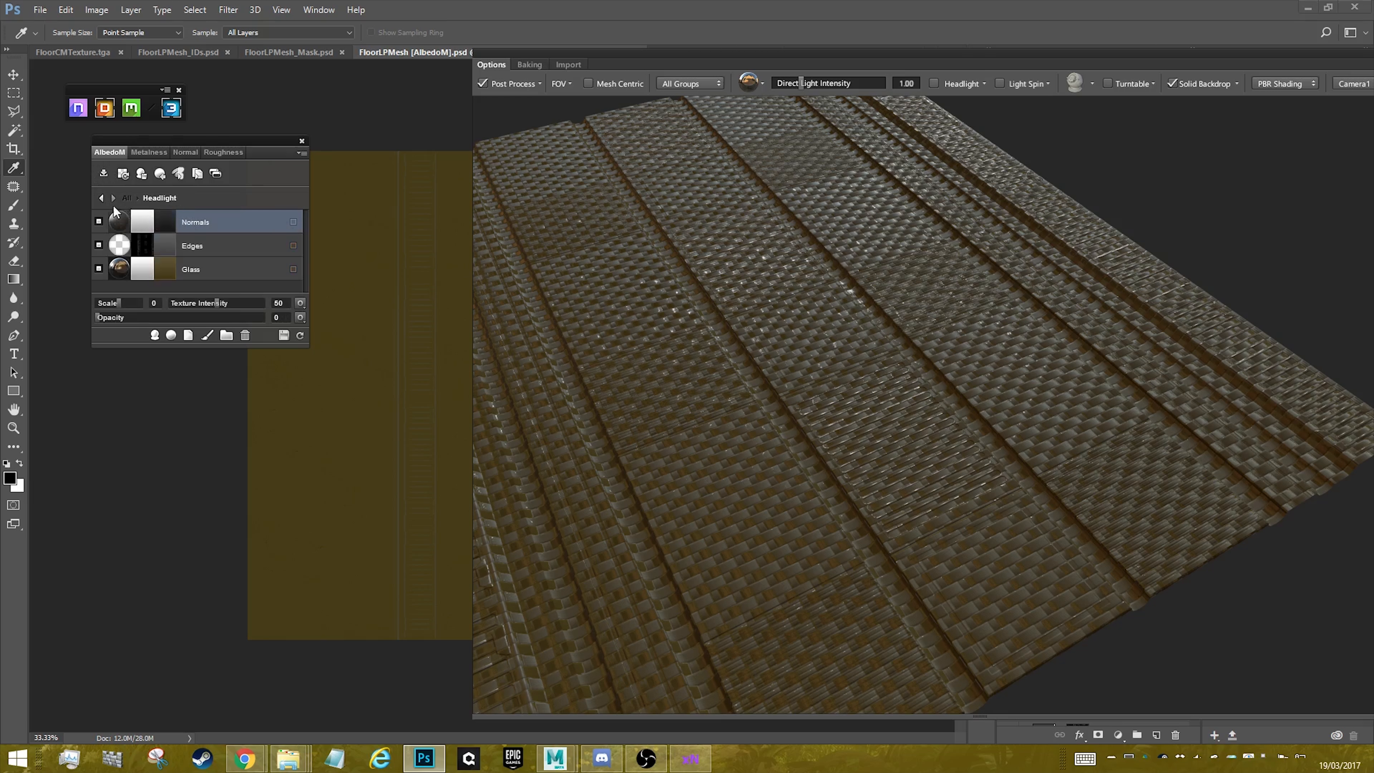
- Assign the 0000FF material ID to the Headlight material so it covers only the square floor panels
{"action": "left_click", "coordinate": [101, 198]}
{"action": "left_click", "coordinate": [293, 222]}
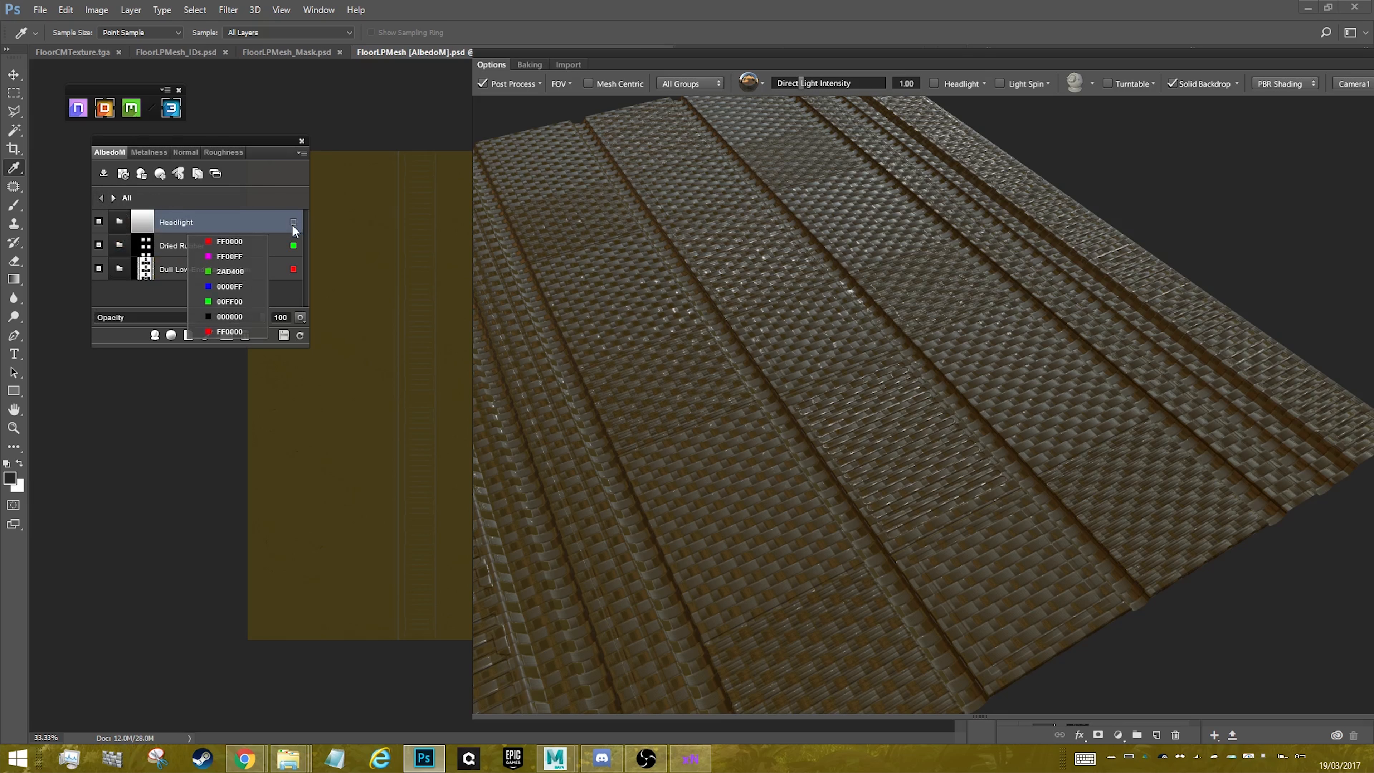
{"action": "left_click", "coordinate": [222, 287]}
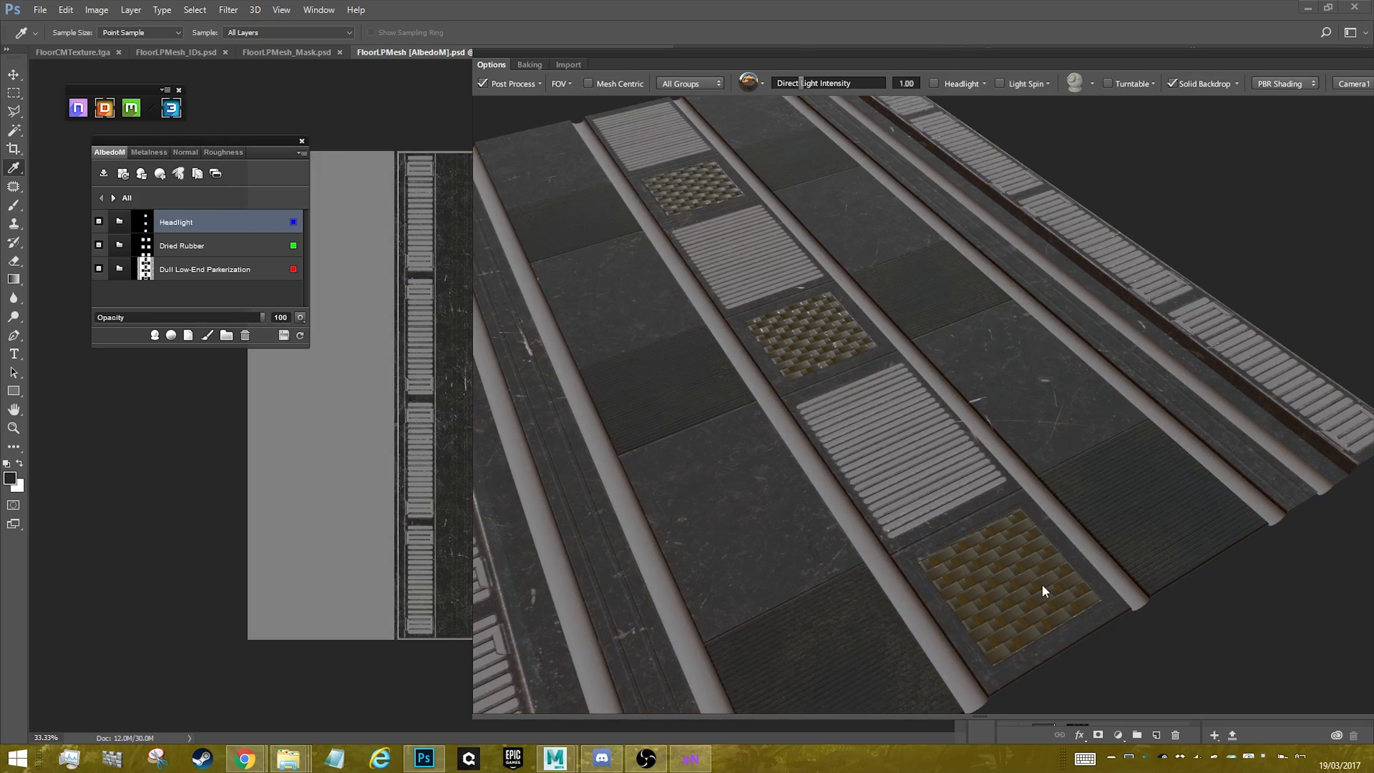
{"action": "scroll", "coordinate": [1044, 590], "scroll_direction": "up", "scroll_amount": 5}
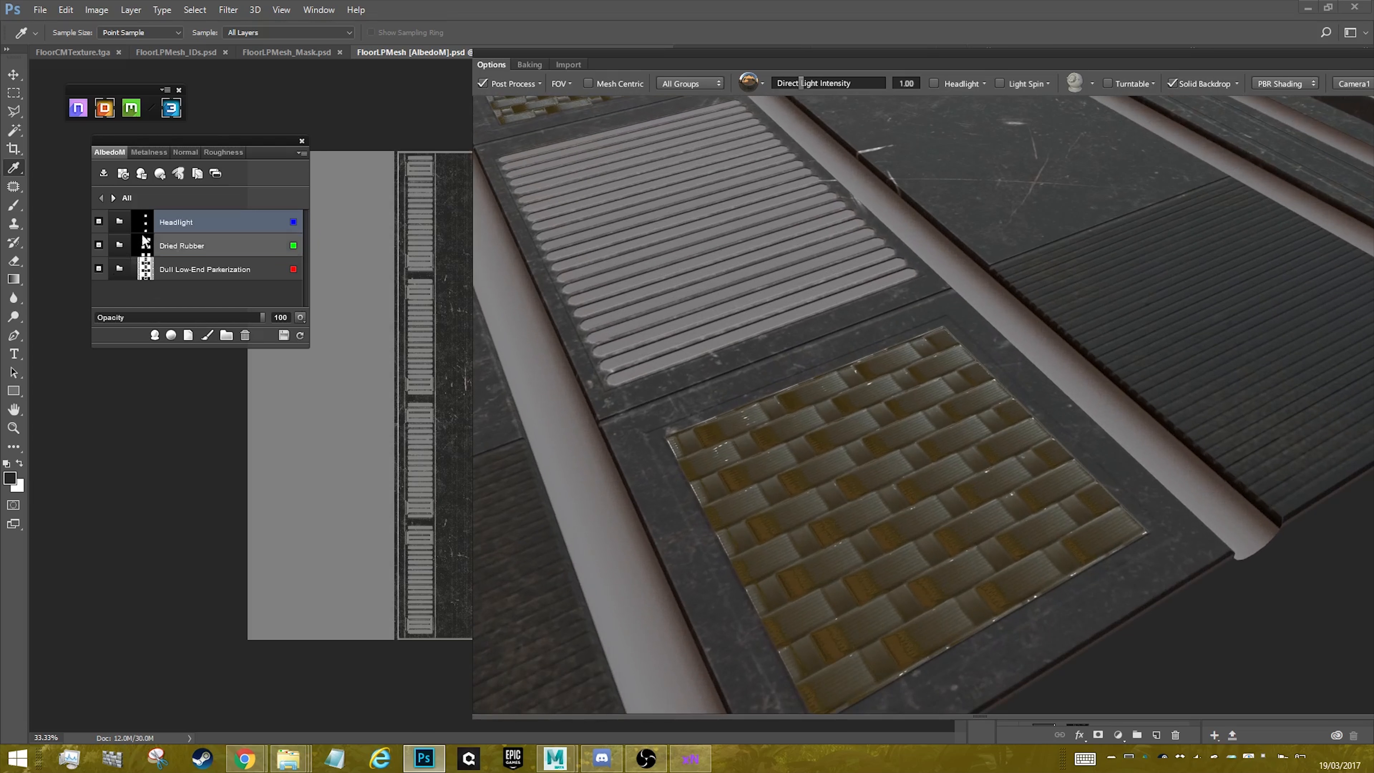
- Open the Headlight material and set its Normals layer's scale to -2
{"action": "left_click", "coordinate": [117, 223]}
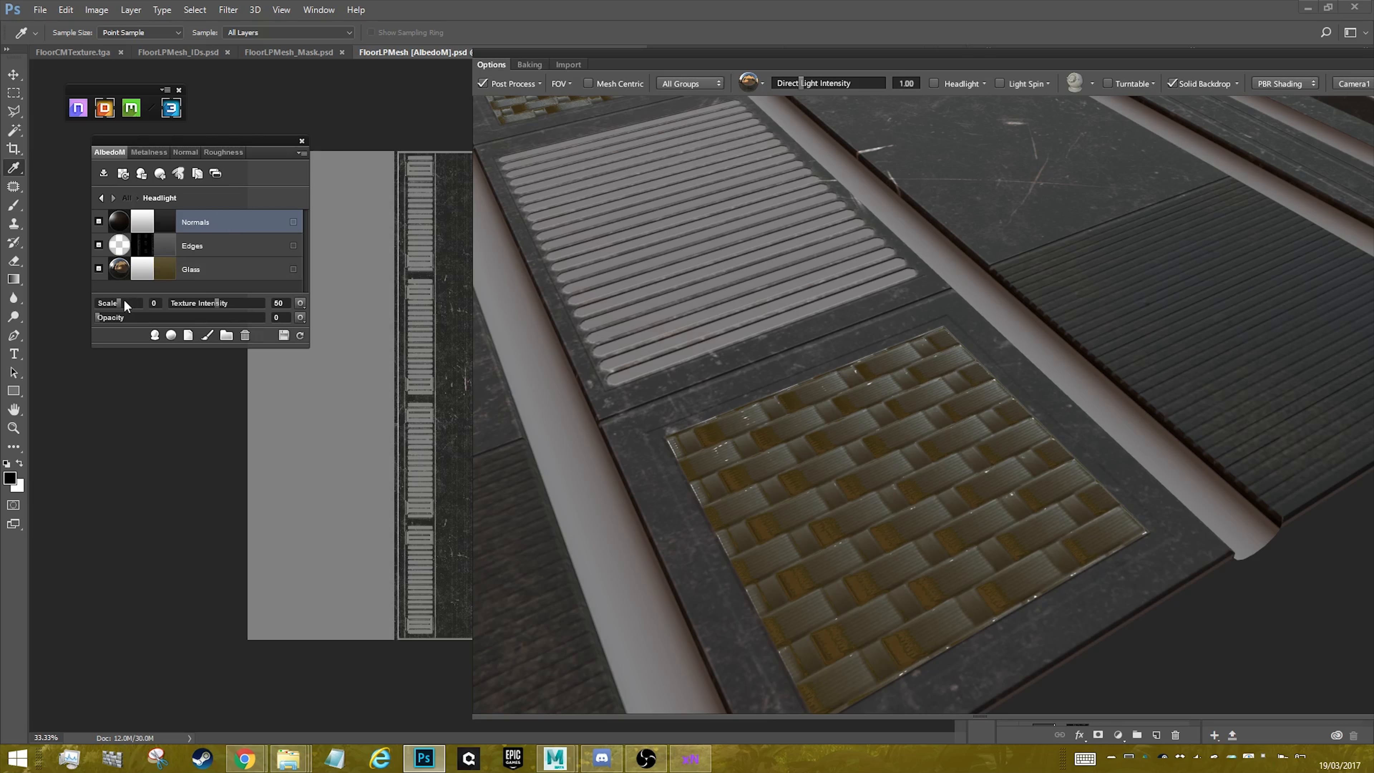
{"action": "left_click_drag", "start_coordinate": [118, 303], "coordinate": [112, 303]}
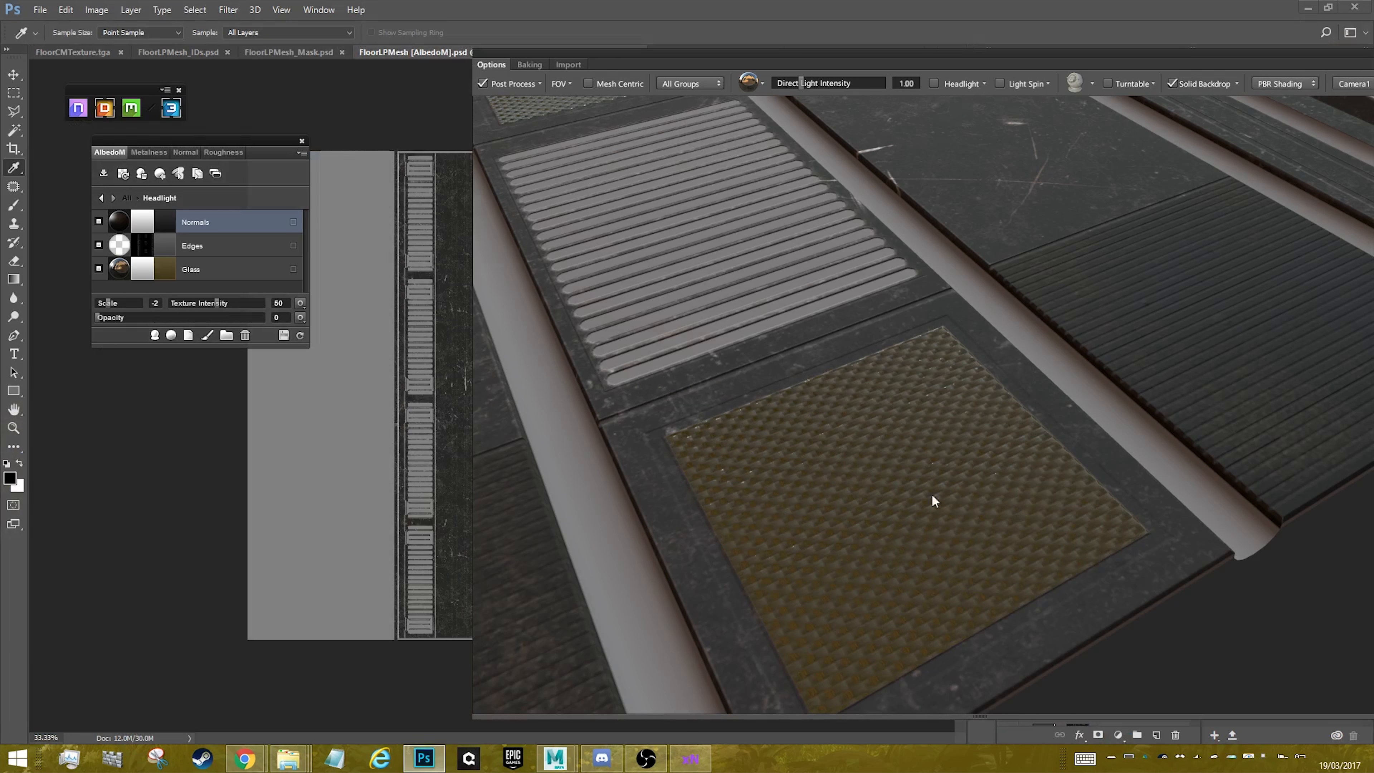
{"action": "left_click_drag", "start_coordinate": [931, 494], "coordinate": [834, 432]}
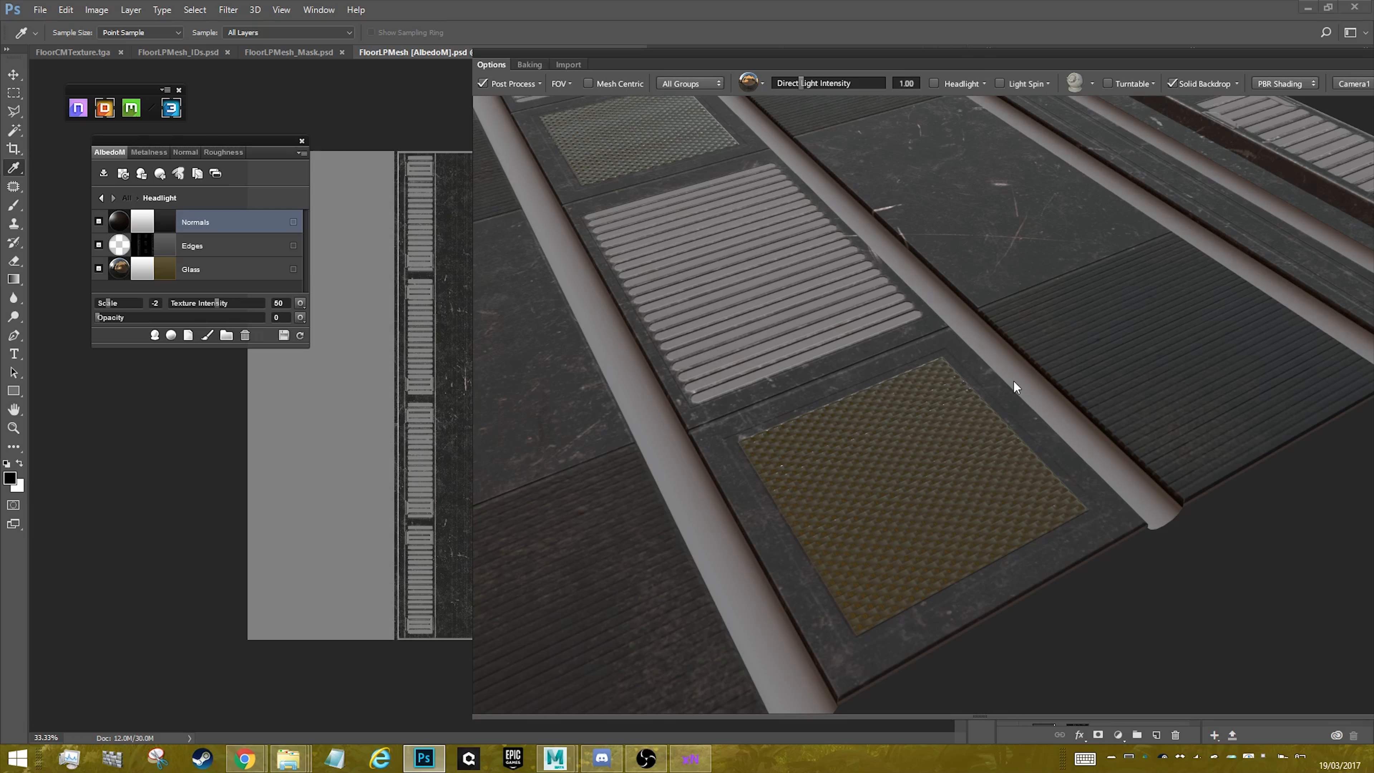
- Change the Headlight material's Glass layer colour to light grey d8d8d8 in the albedo map
{"action": "left_click", "coordinate": [166, 271]}
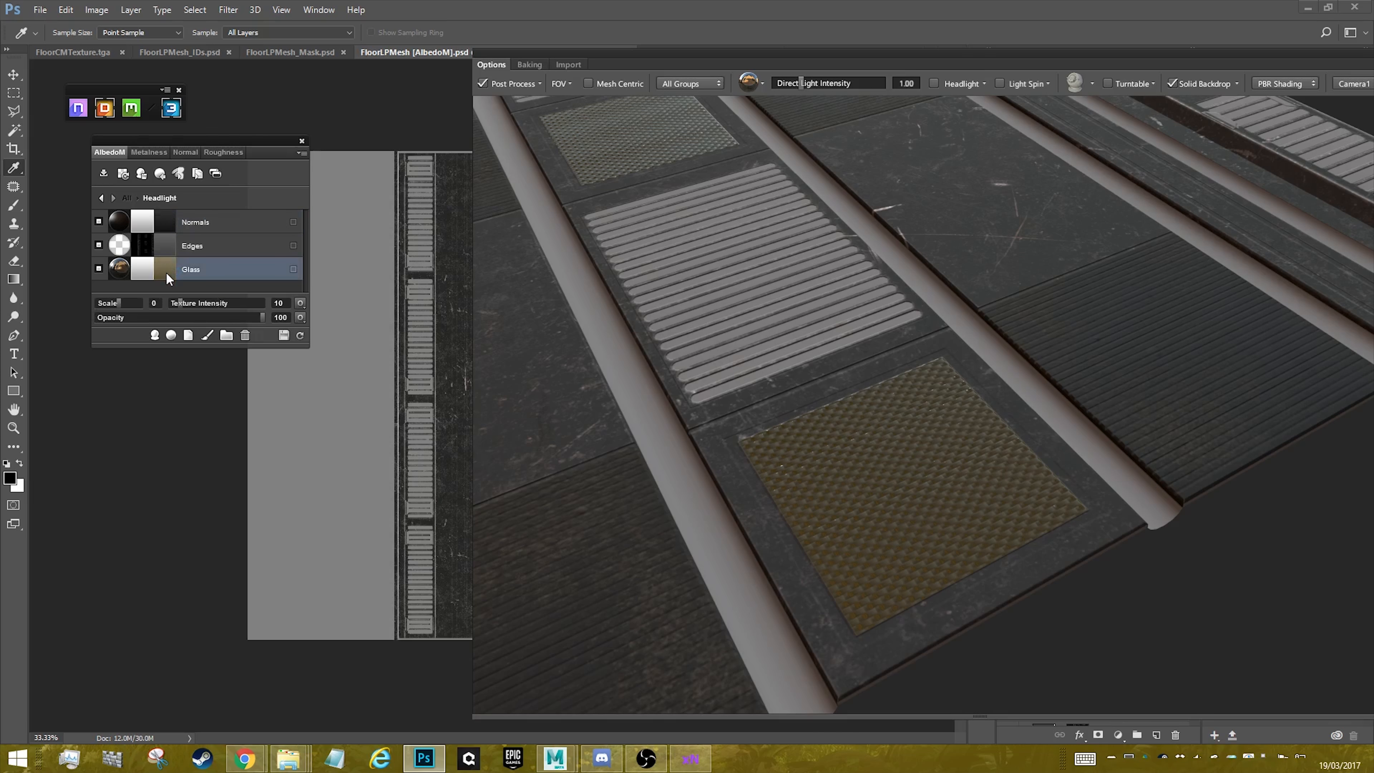
{"action": "mouse_move", "coordinate": [639, 324]}
{"action": "left_mouse_down"}
{"action": "mouse_move", "coordinate": [502, 302]}
{"action": "mouse_move", "coordinate": [459, 223]}
{"action": "left_mouse_up"}
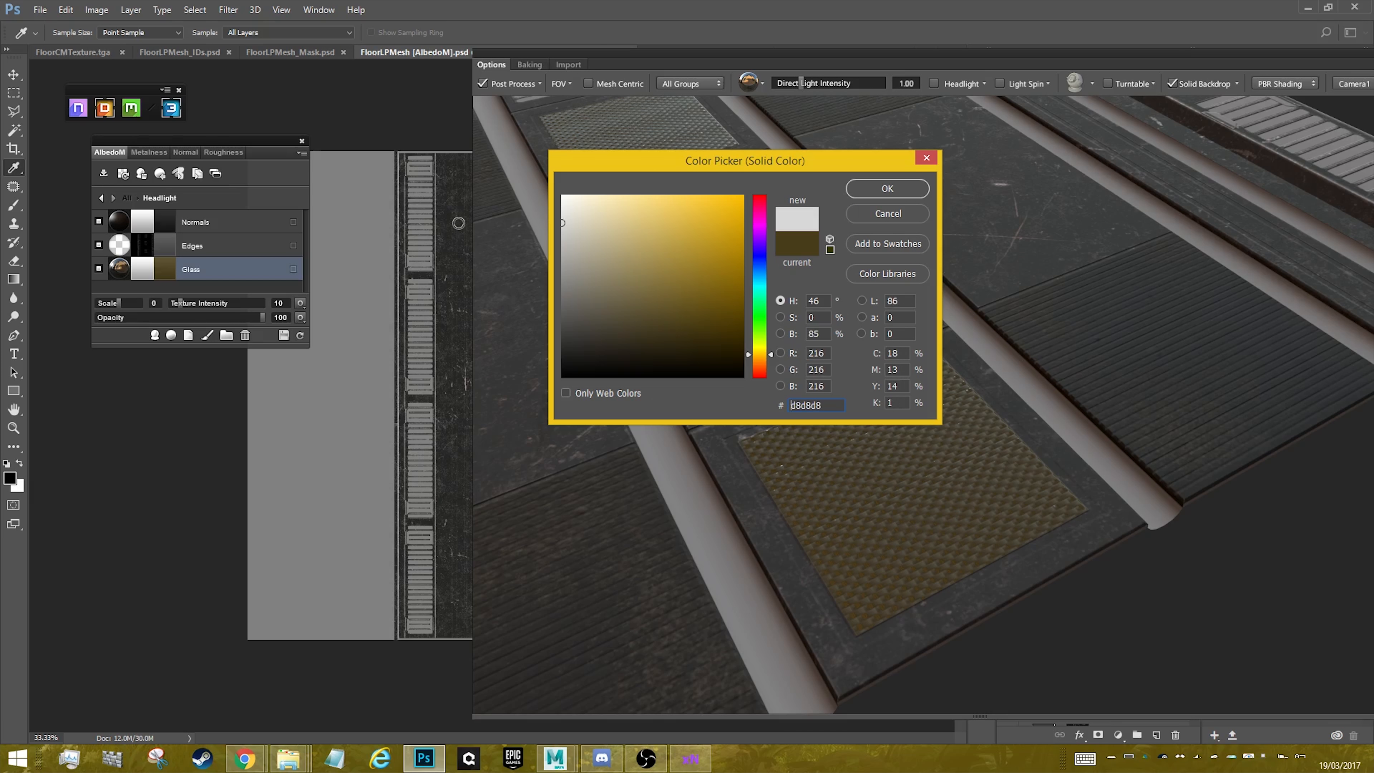
{"action": "left_click", "coordinate": [882, 189]}
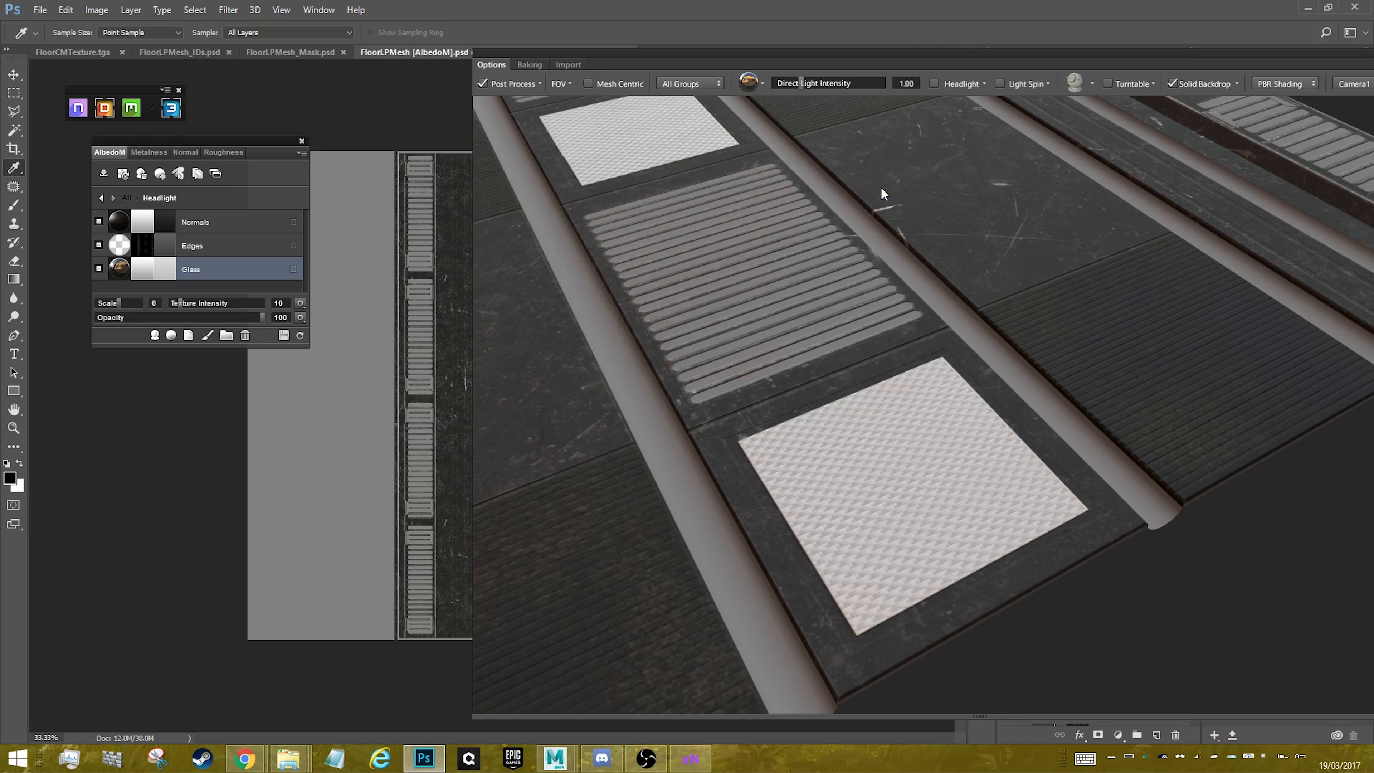
{"action": "left_click_drag", "start_coordinate": [774, 331], "coordinate": [916, 487]}
{"action": "scroll", "coordinate": [911, 523], "scroll_direction": "down", "scroll_amount": 5}
{"action": "scroll", "coordinate": [946, 523], "scroll_direction": "down", "scroll_amount": 4}
{"action": "scroll", "coordinate": [932, 432], "scroll_direction": "up", "scroll_amount": 4}
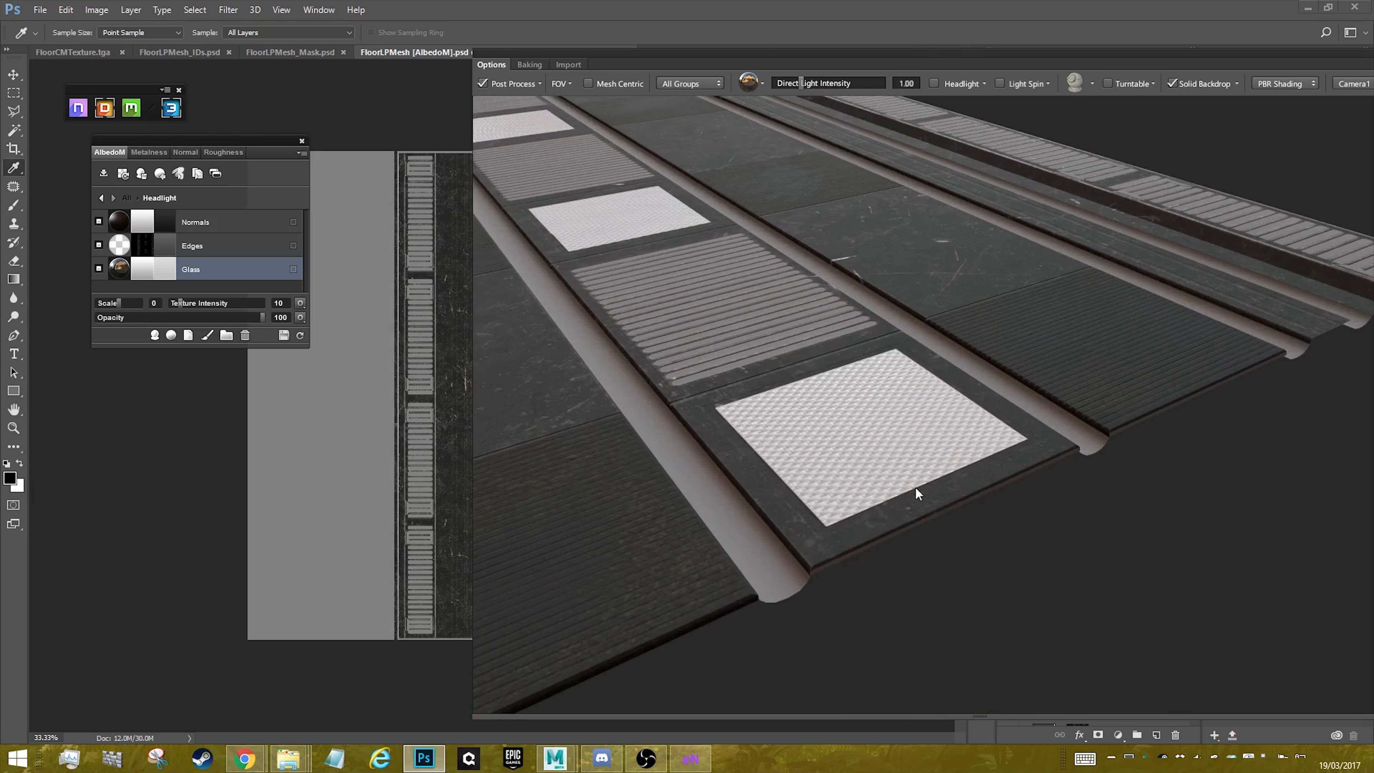
- Switch to the normal map and open the layers of the Dull Low-End Parkerization material
{"action": "left_click", "coordinate": [189, 153]}
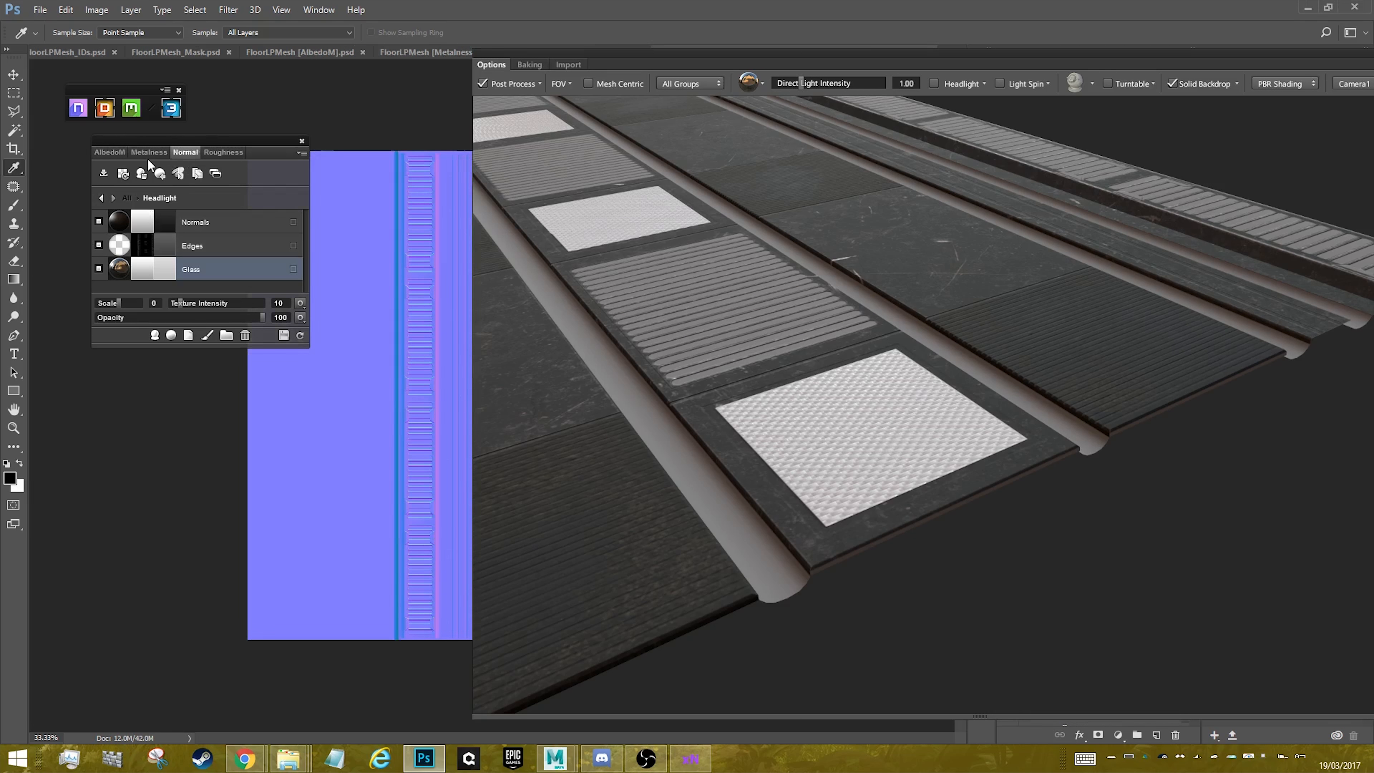
{"action": "left_click", "coordinate": [102, 198]}
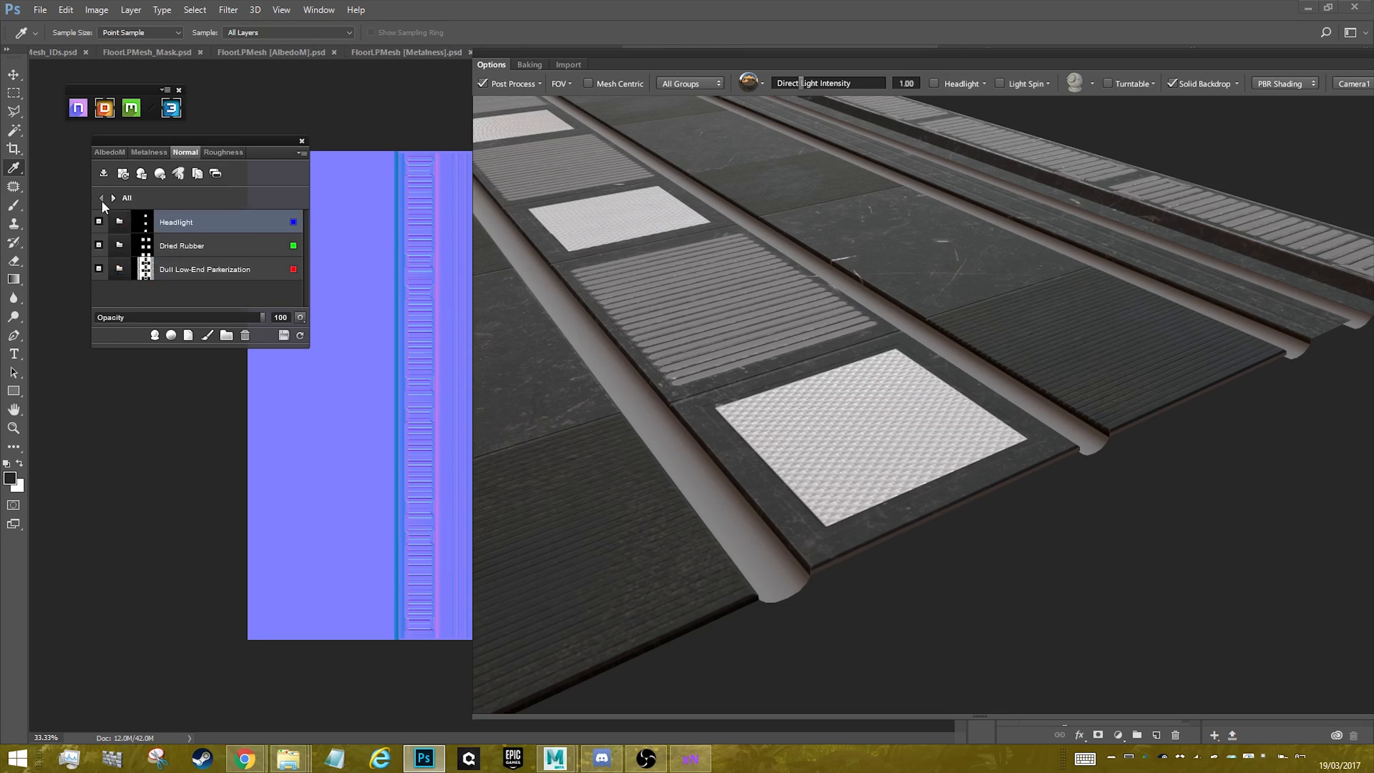
{"action": "left_click", "coordinate": [122, 267]}
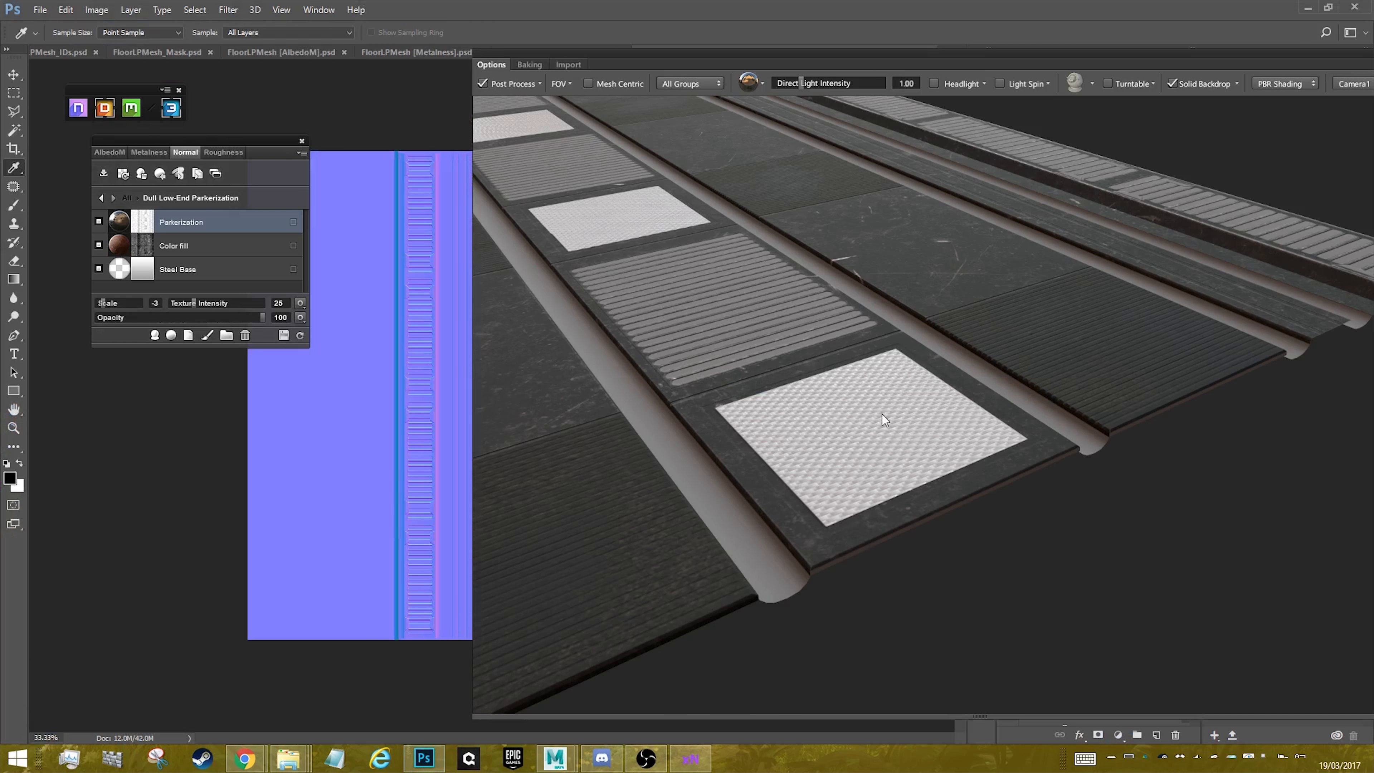
{"action": "left_click_drag", "start_coordinate": [883, 415], "coordinate": [910, 343]}
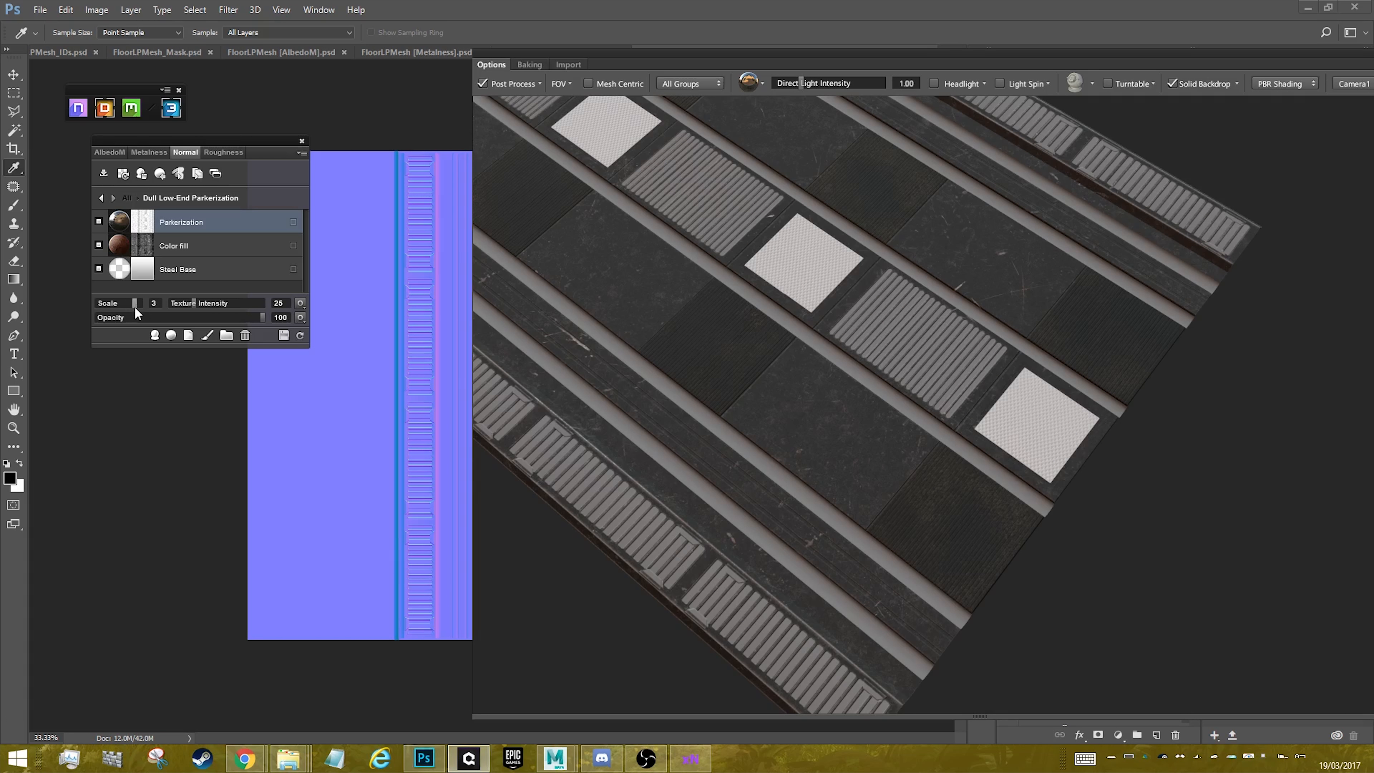
- Set the Parkerization layer's scale to 3 and check the metal surfaces up close
{"action": "left_click", "coordinate": [134, 307]}
{"action": "left_click_drag", "start_coordinate": [834, 424], "coordinate": [816, 498]}
{"action": "scroll", "coordinate": [816, 498], "scroll_direction": "up", "scroll_amount": 3}
{"action": "left_click_drag", "start_coordinate": [805, 440], "coordinate": [1022, 271]}
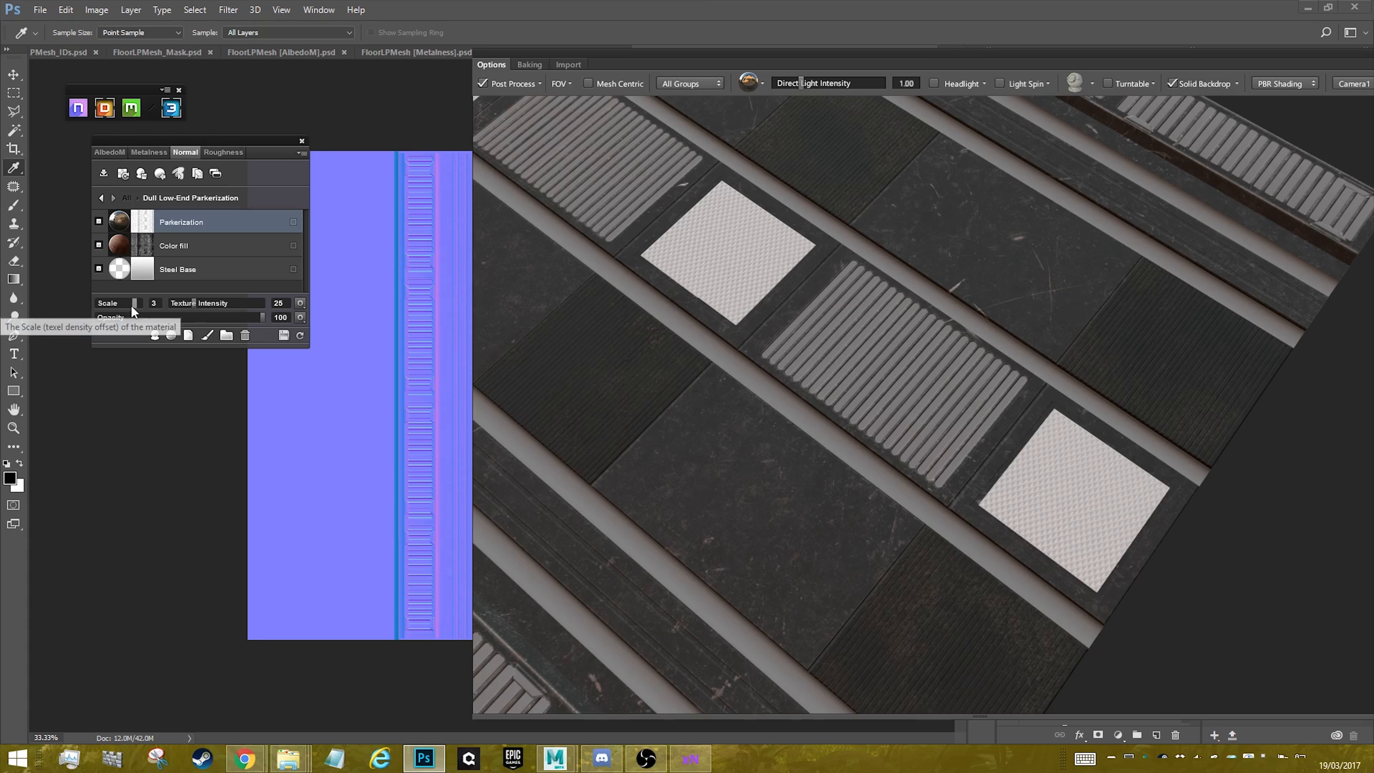
- Set the Parkerization layer's scale to 1 and check the whole floor
{"action": "left_click_drag", "start_coordinate": [131, 305], "coordinate": [117, 306]}
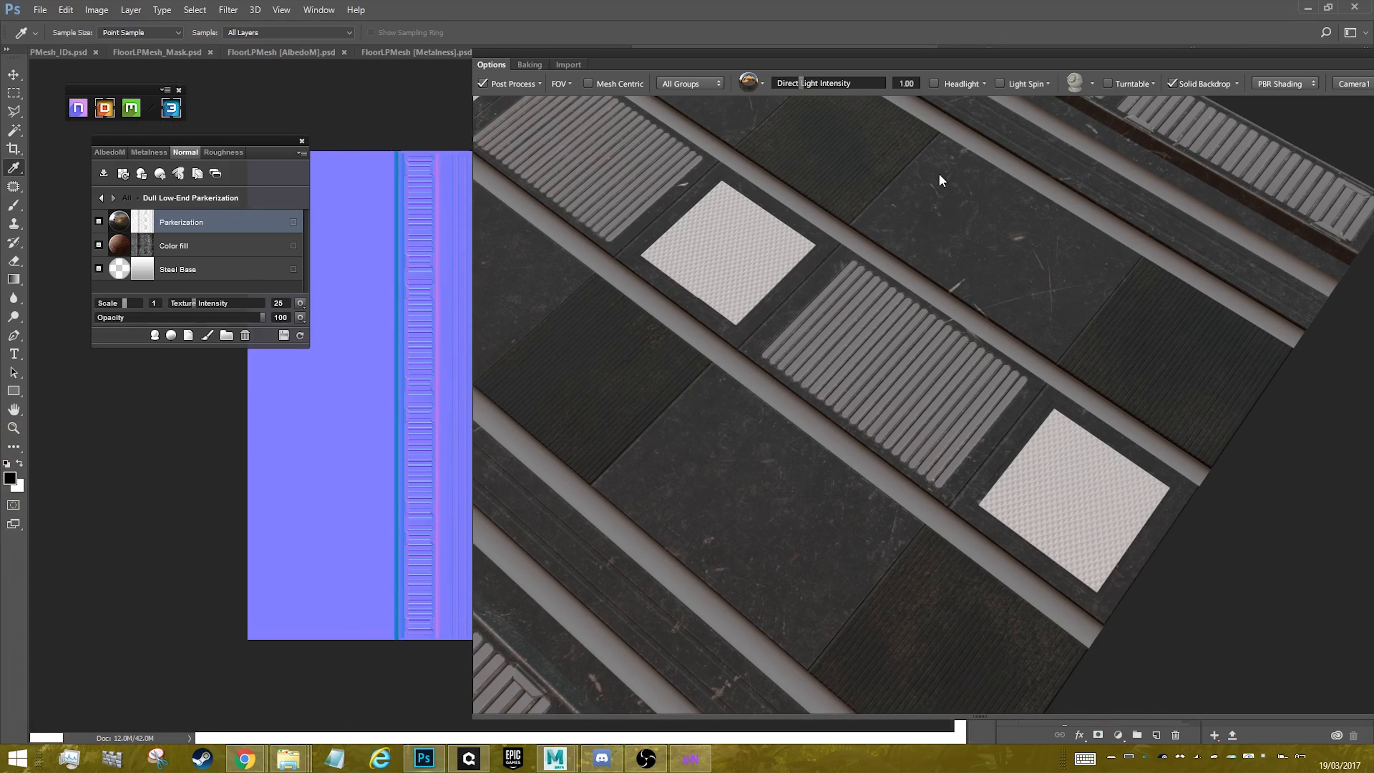
{"action": "left_click_drag", "start_coordinate": [913, 349], "coordinate": [927, 384]}
{"action": "scroll", "coordinate": [921, 441], "scroll_direction": "down", "scroll_amount": 5}
{"action": "left_click_drag", "start_coordinate": [921, 443], "coordinate": [907, 334]}
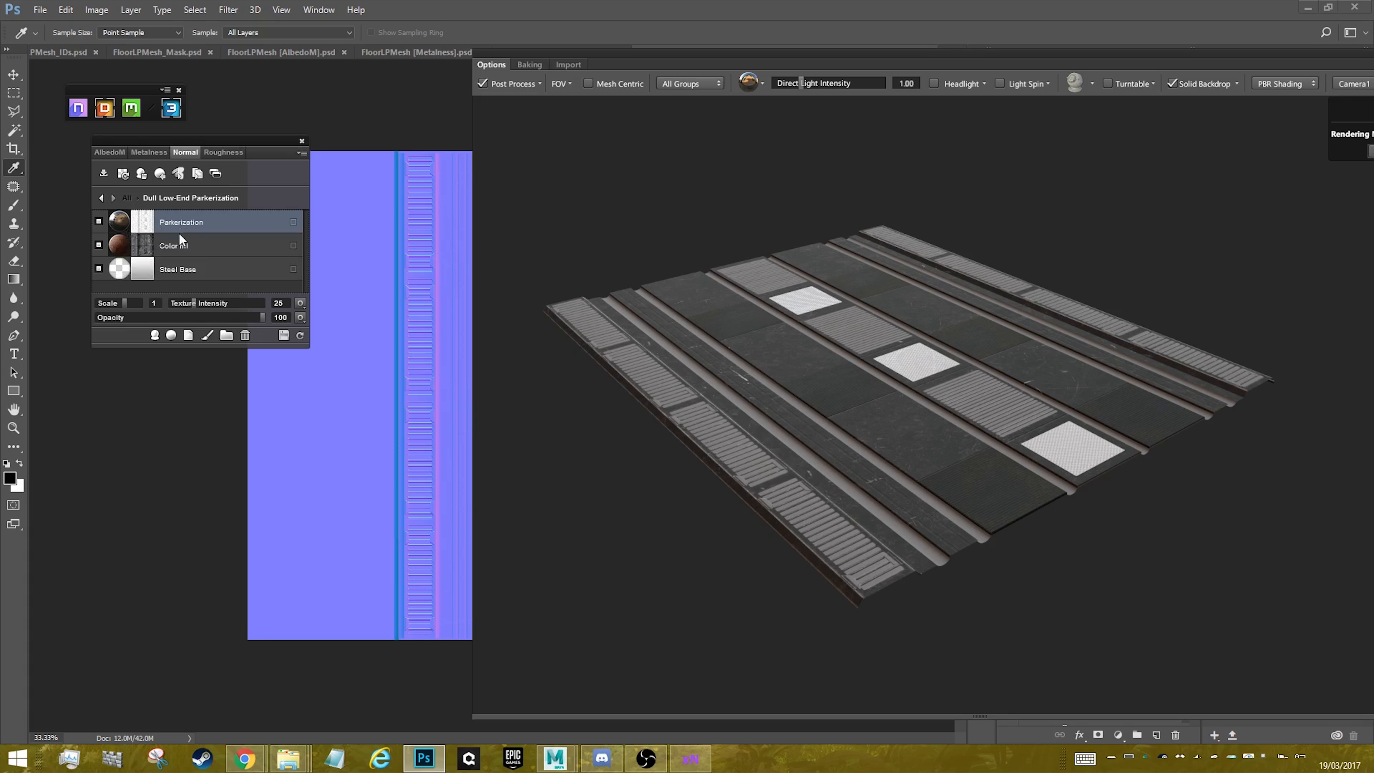
- In the albedo map, create the custom FloorMAT material above Dull Low-End Parkerization and open its layers
{"action": "left_click", "coordinate": [97, 154]}
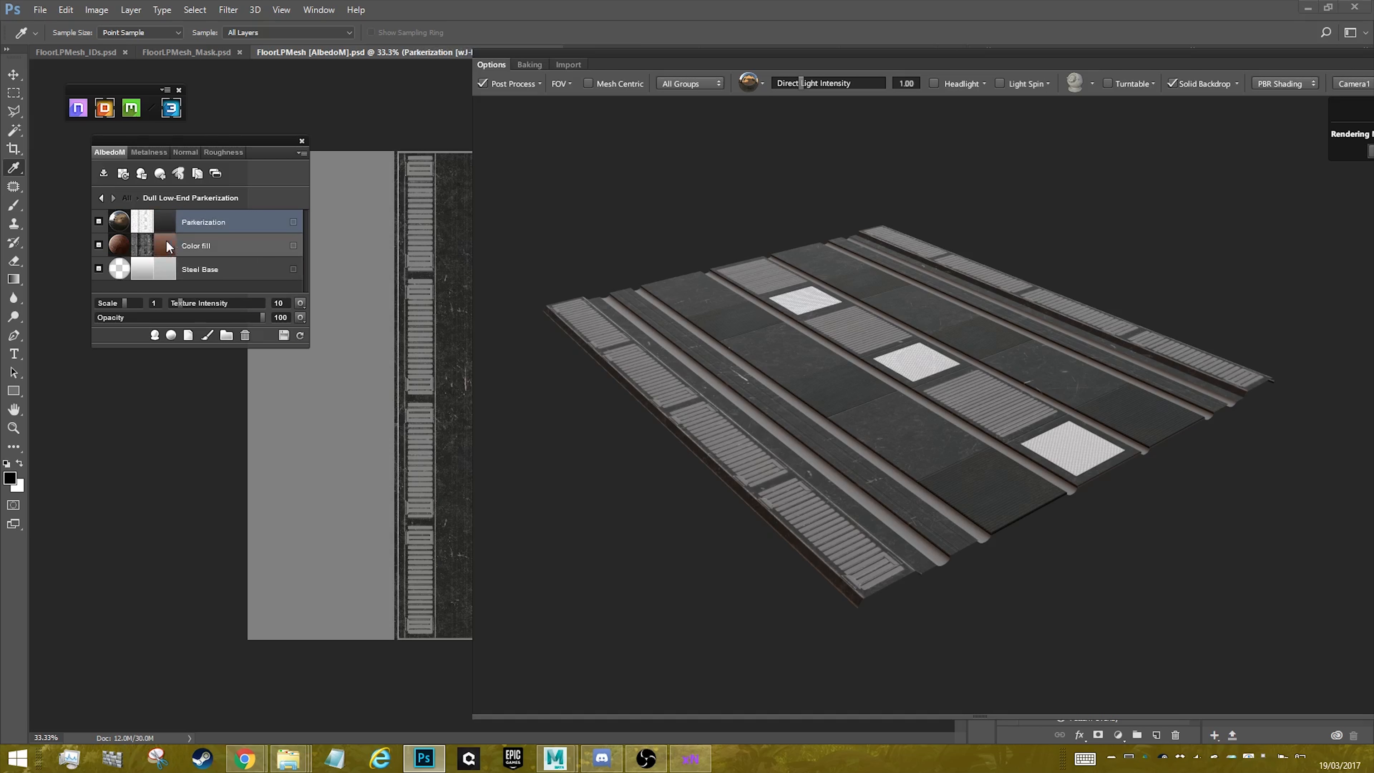
{"action": "scroll", "coordinate": [894, 417], "scroll_direction": "up", "scroll_amount": 6}
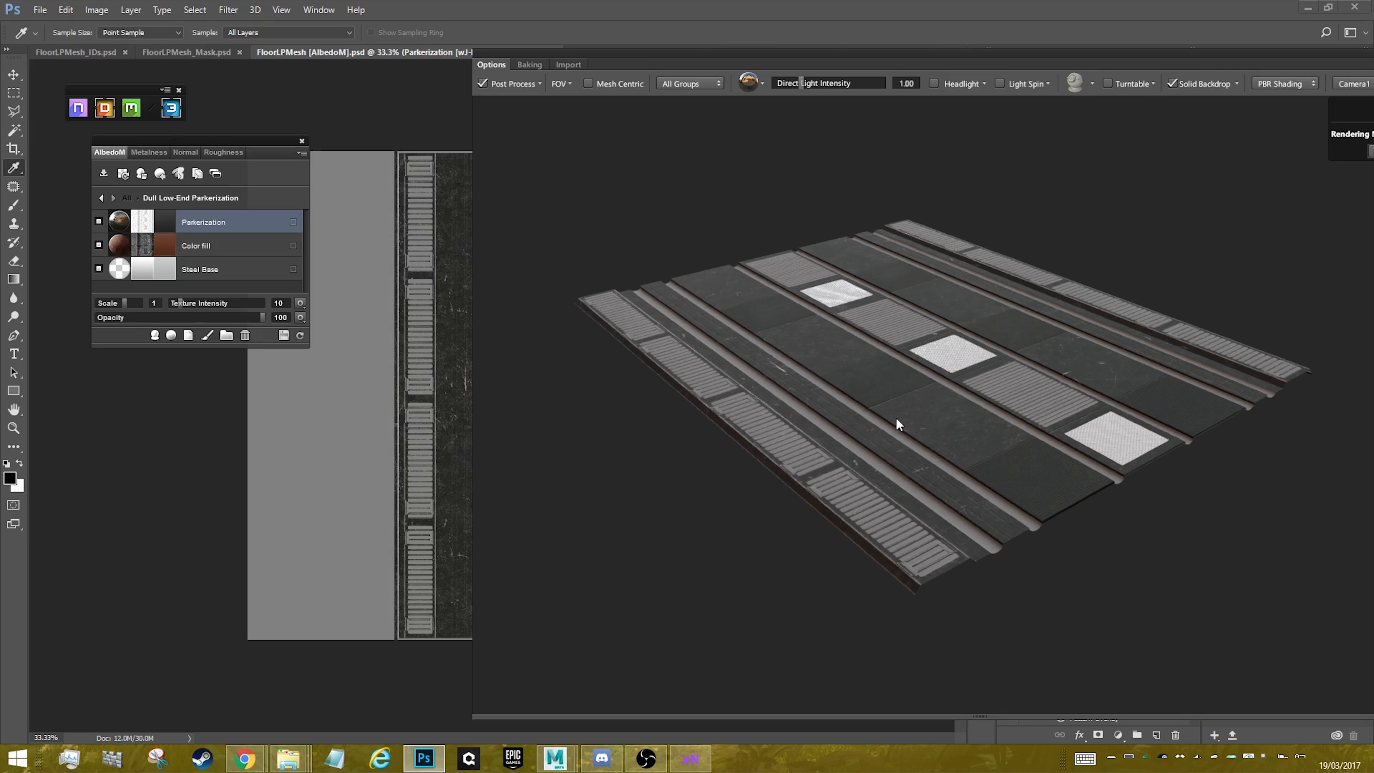
{"action": "left_click_drag", "start_coordinate": [966, 418], "coordinate": [915, 563]}
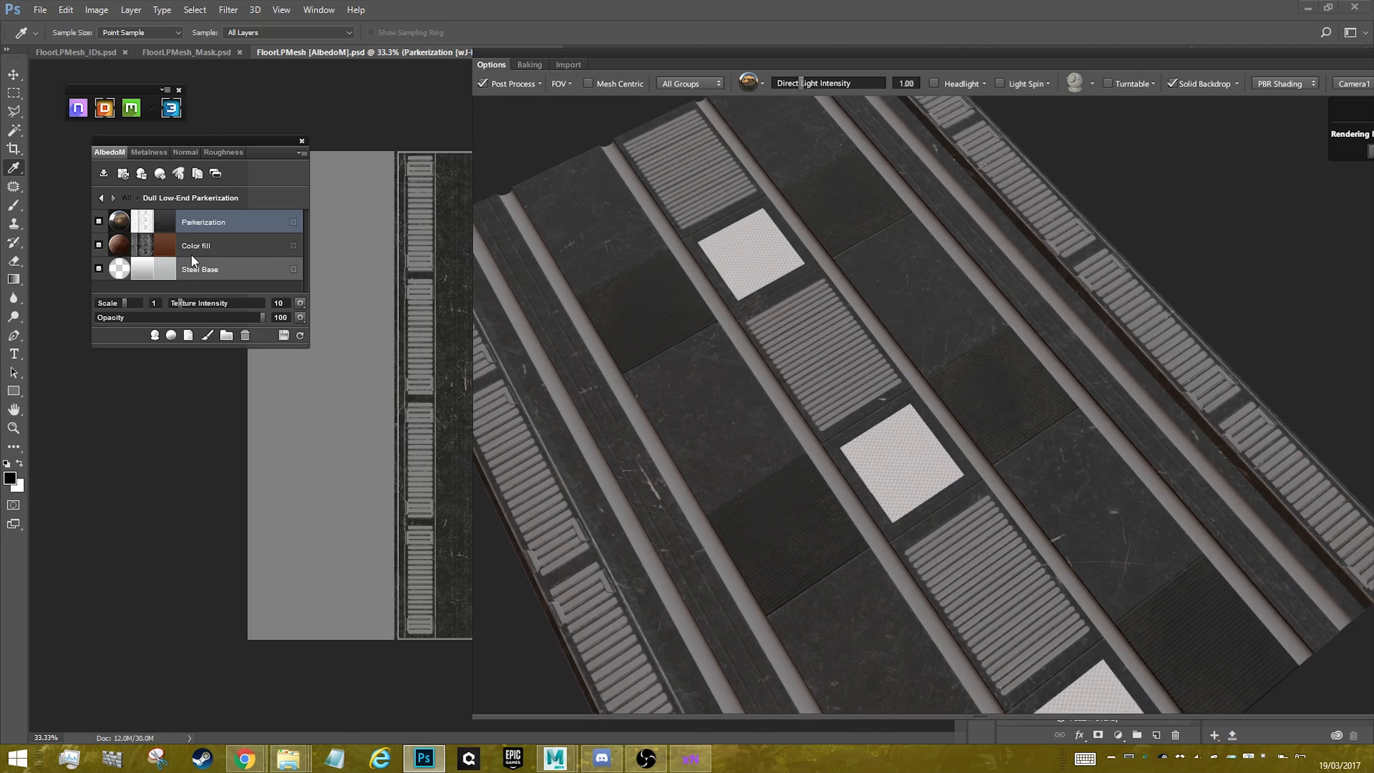
{"action": "left_click_drag", "start_coordinate": [1000, 491], "coordinate": [922, 523]}
{"action": "scroll", "coordinate": [921, 523], "scroll_direction": "up", "scroll_amount": 2}
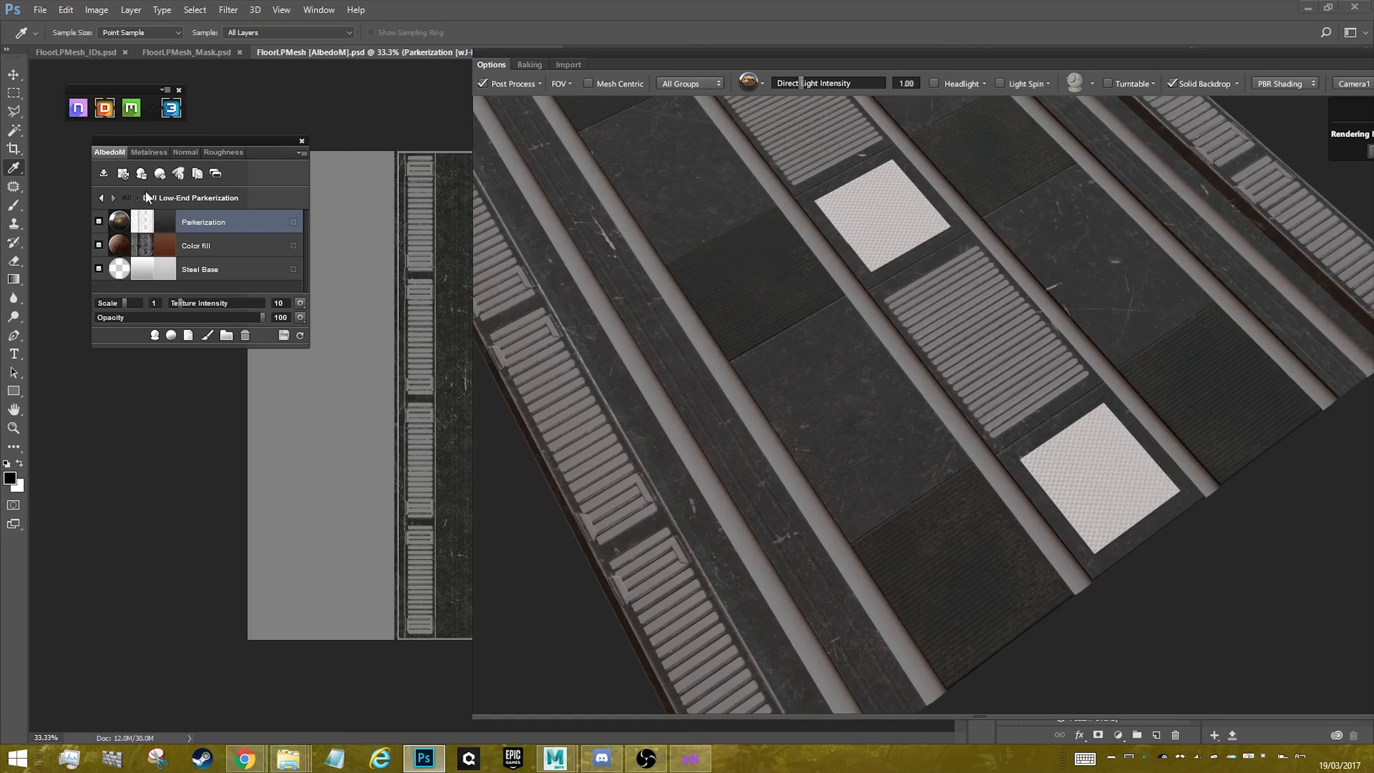
{"action": "left_click", "coordinate": [176, 176]}
{"action": "left_click", "coordinate": [159, 335]}
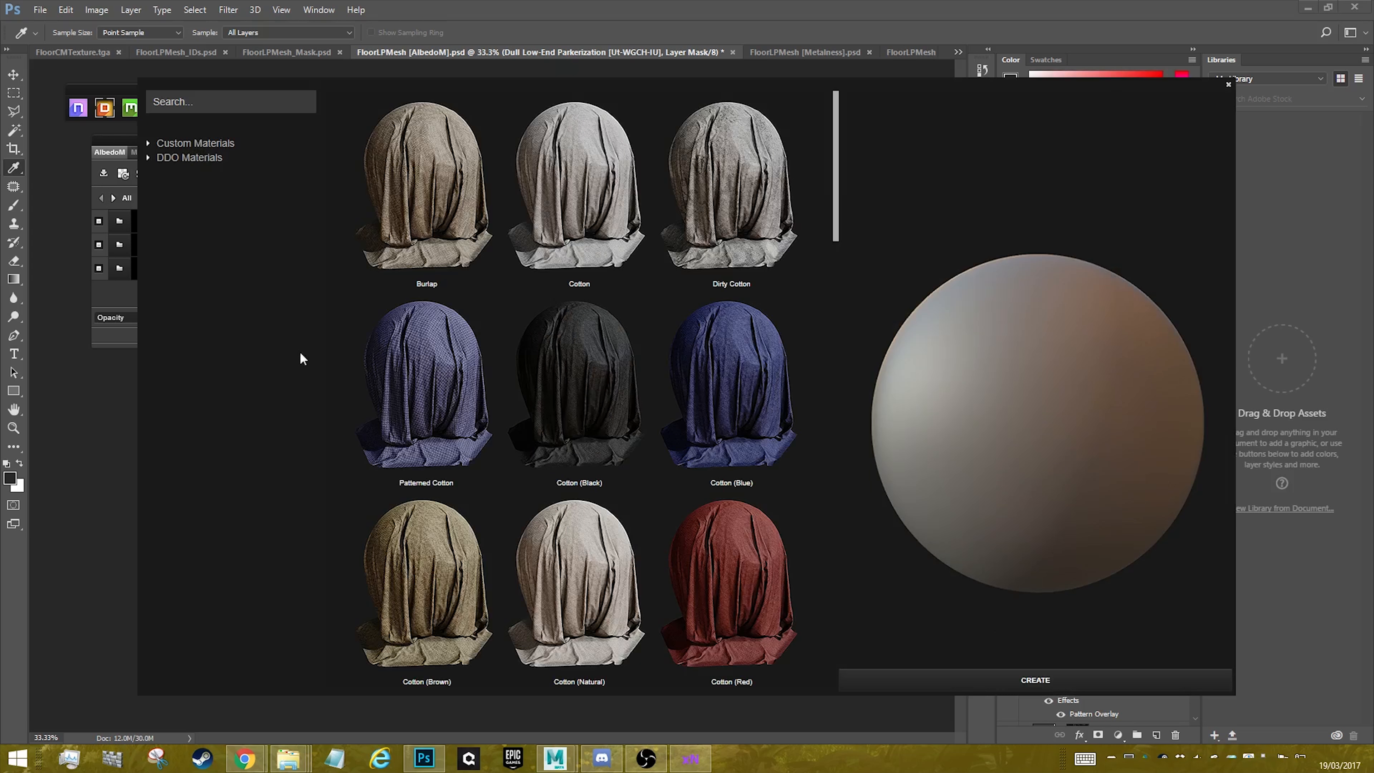
{"action": "left_click", "coordinate": [193, 157]}
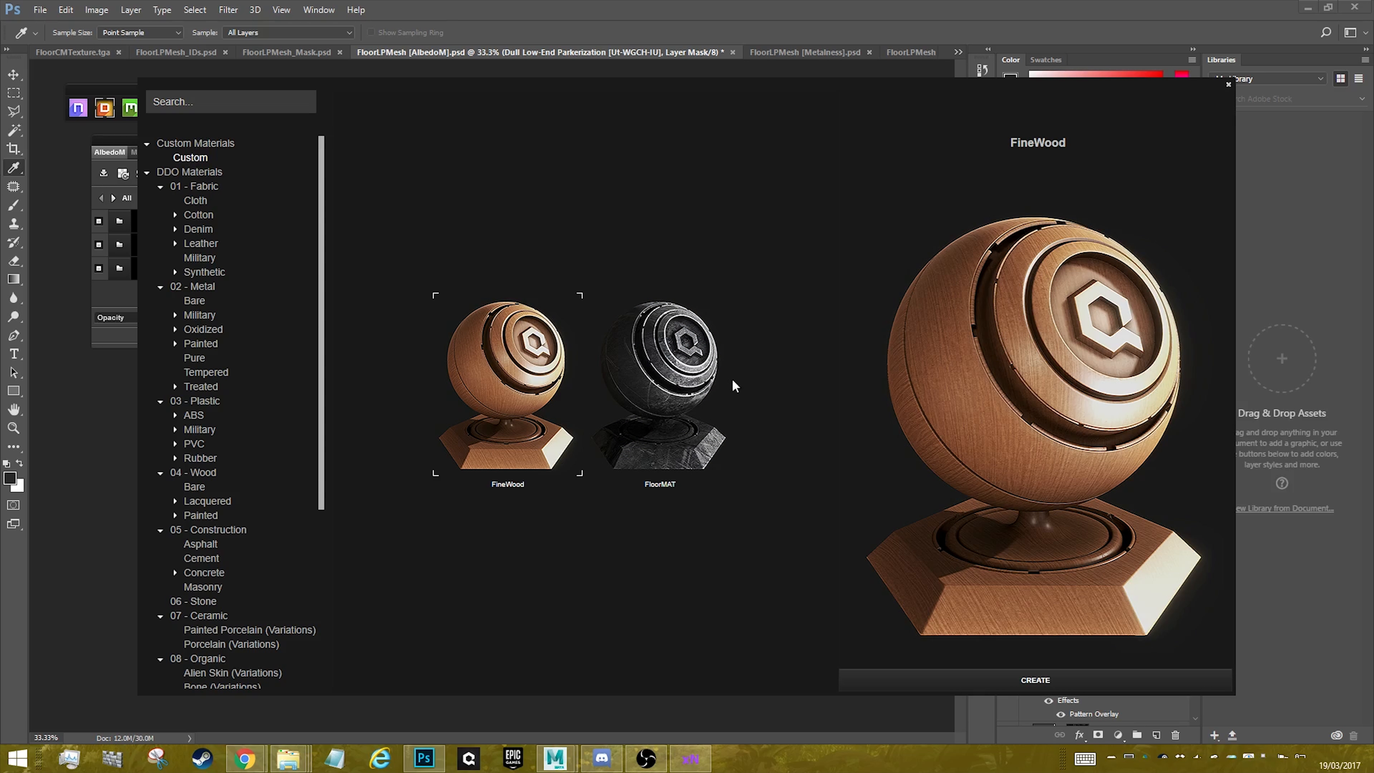
{"action": "left_click", "coordinate": [663, 358]}
{"action": "left_click", "coordinate": [1026, 681]}
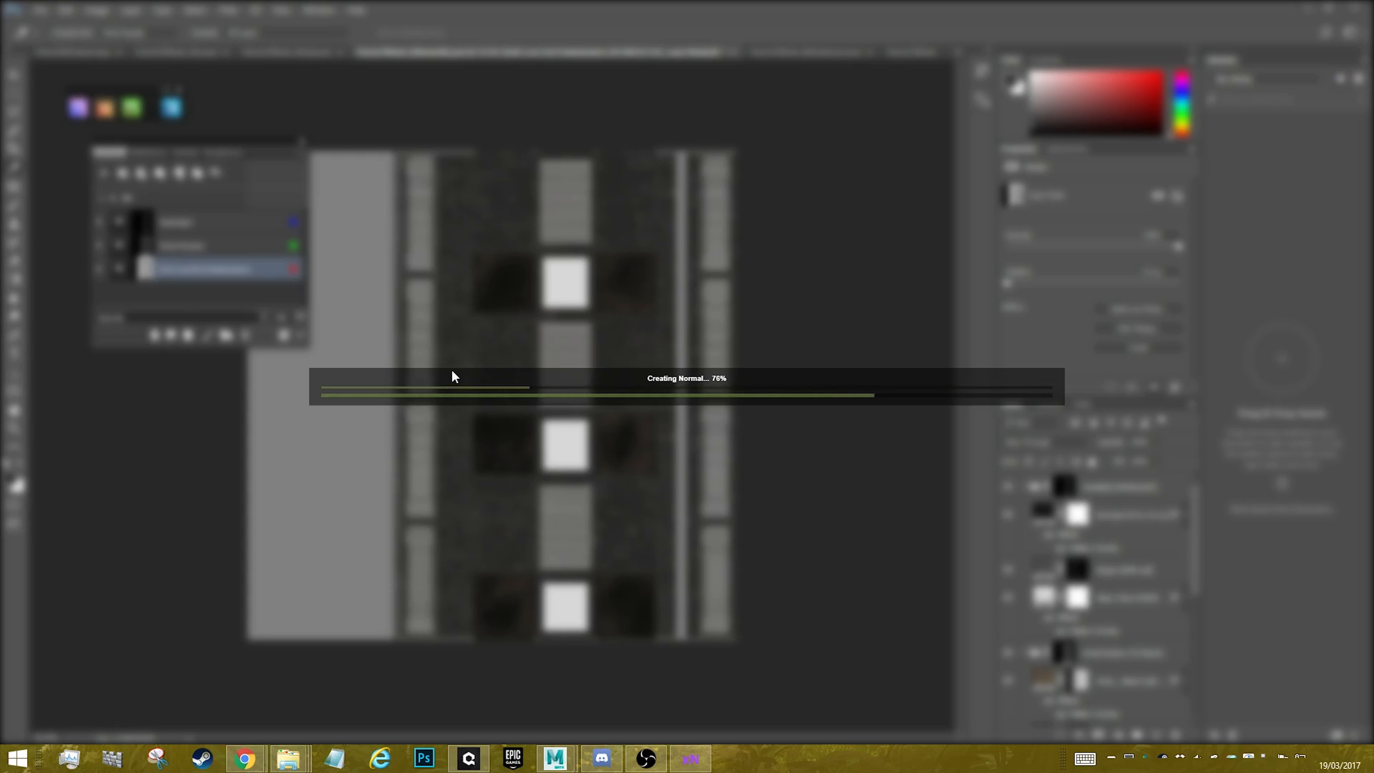
{"action": "left_click", "coordinate": [102, 199]}
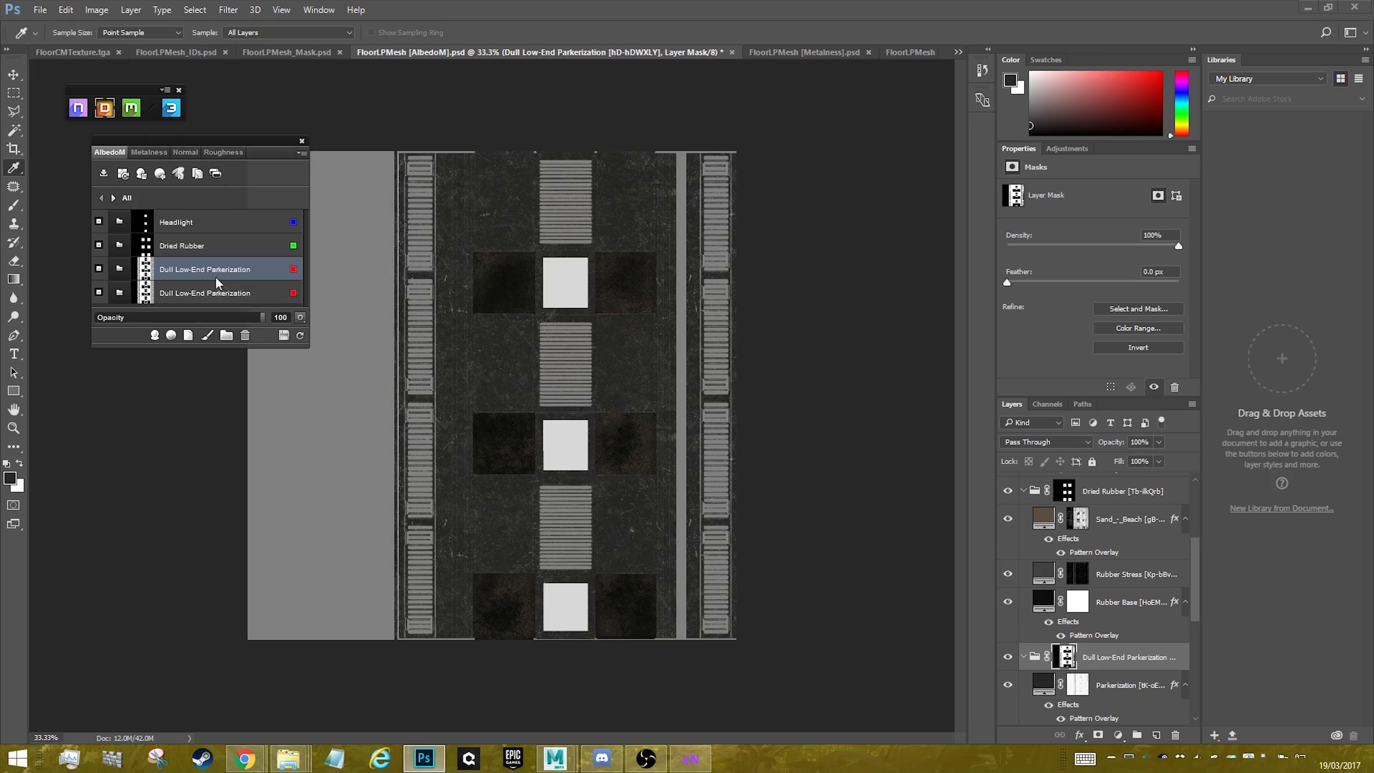
{"action": "left_click", "coordinate": [113, 200]}
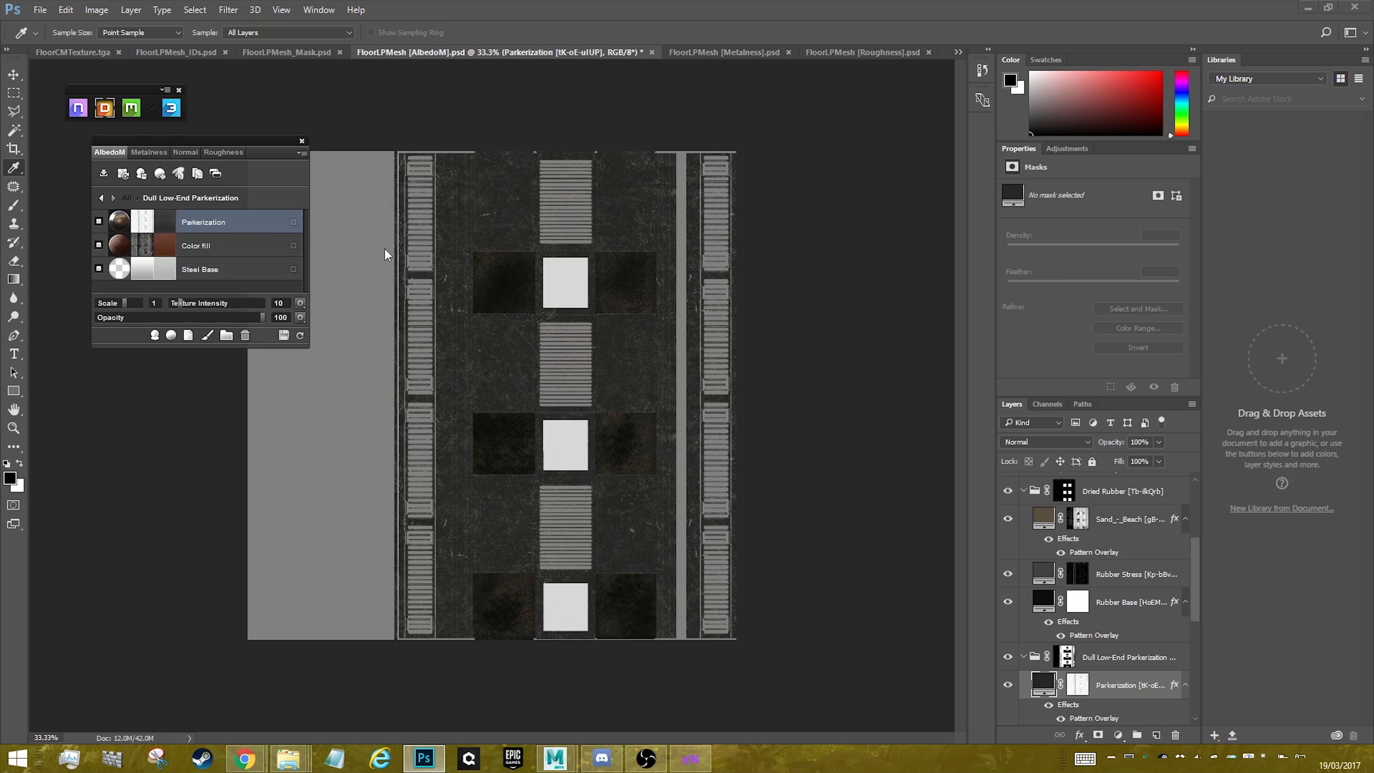